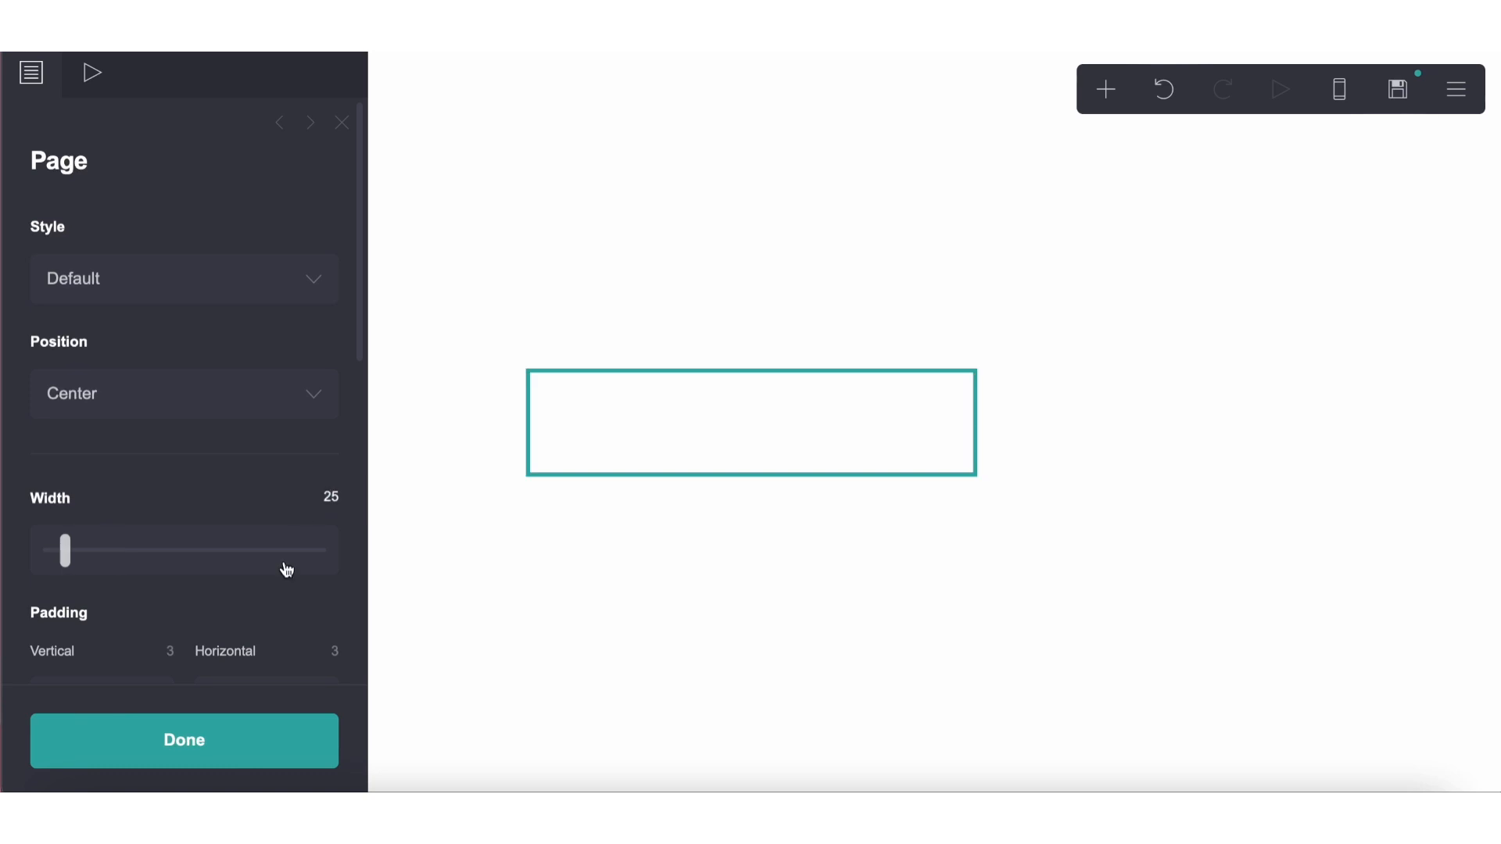
Set the page's vertical padding to 2.5 and horizontal padding to 3, matching the page settings of the finished reference site
click(172, 654)
text(2)
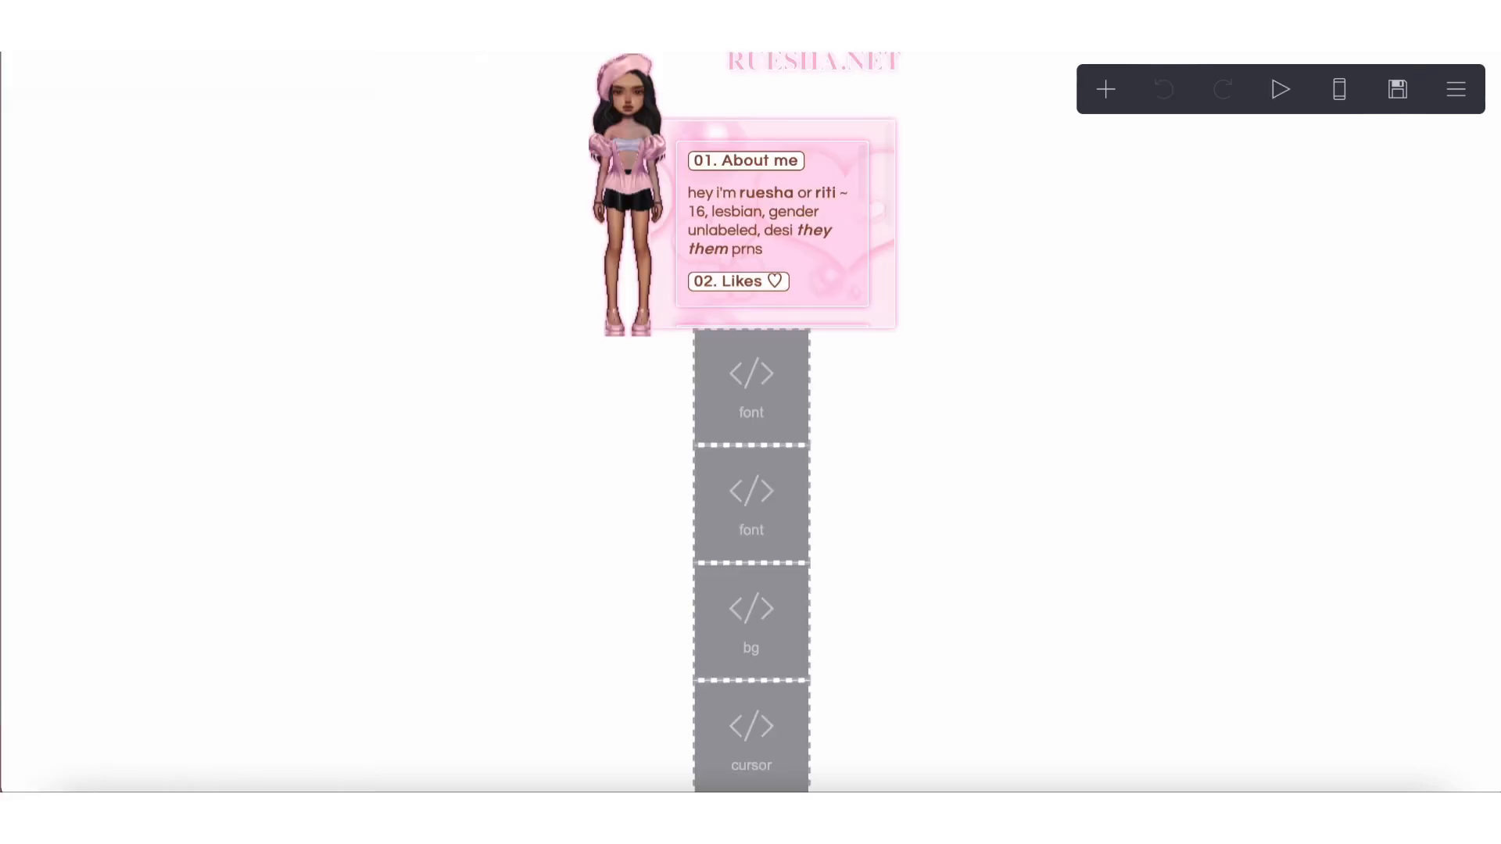
click(1455, 89)
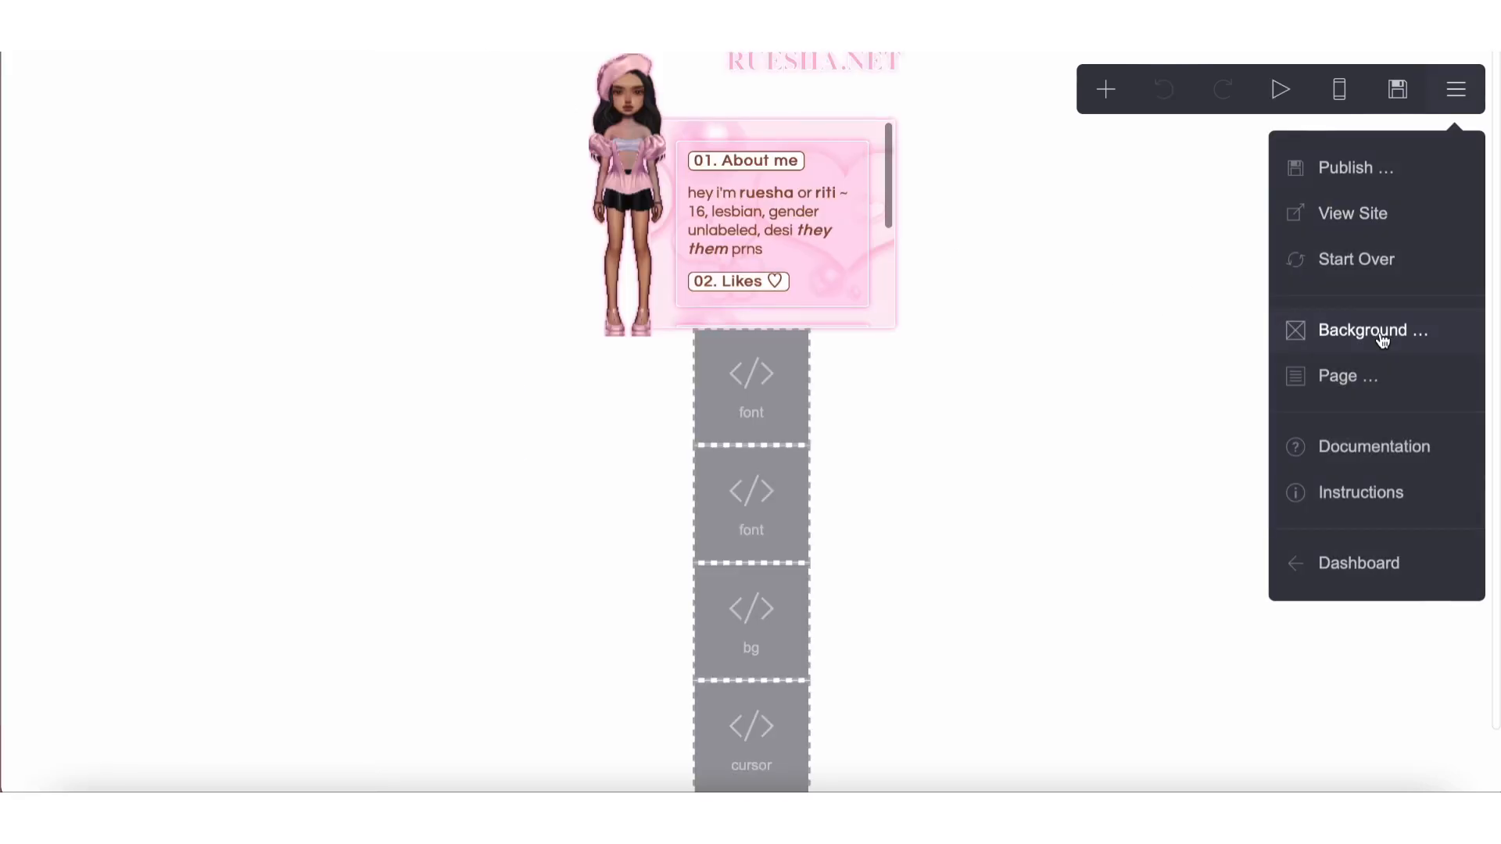
click(1288, 375)
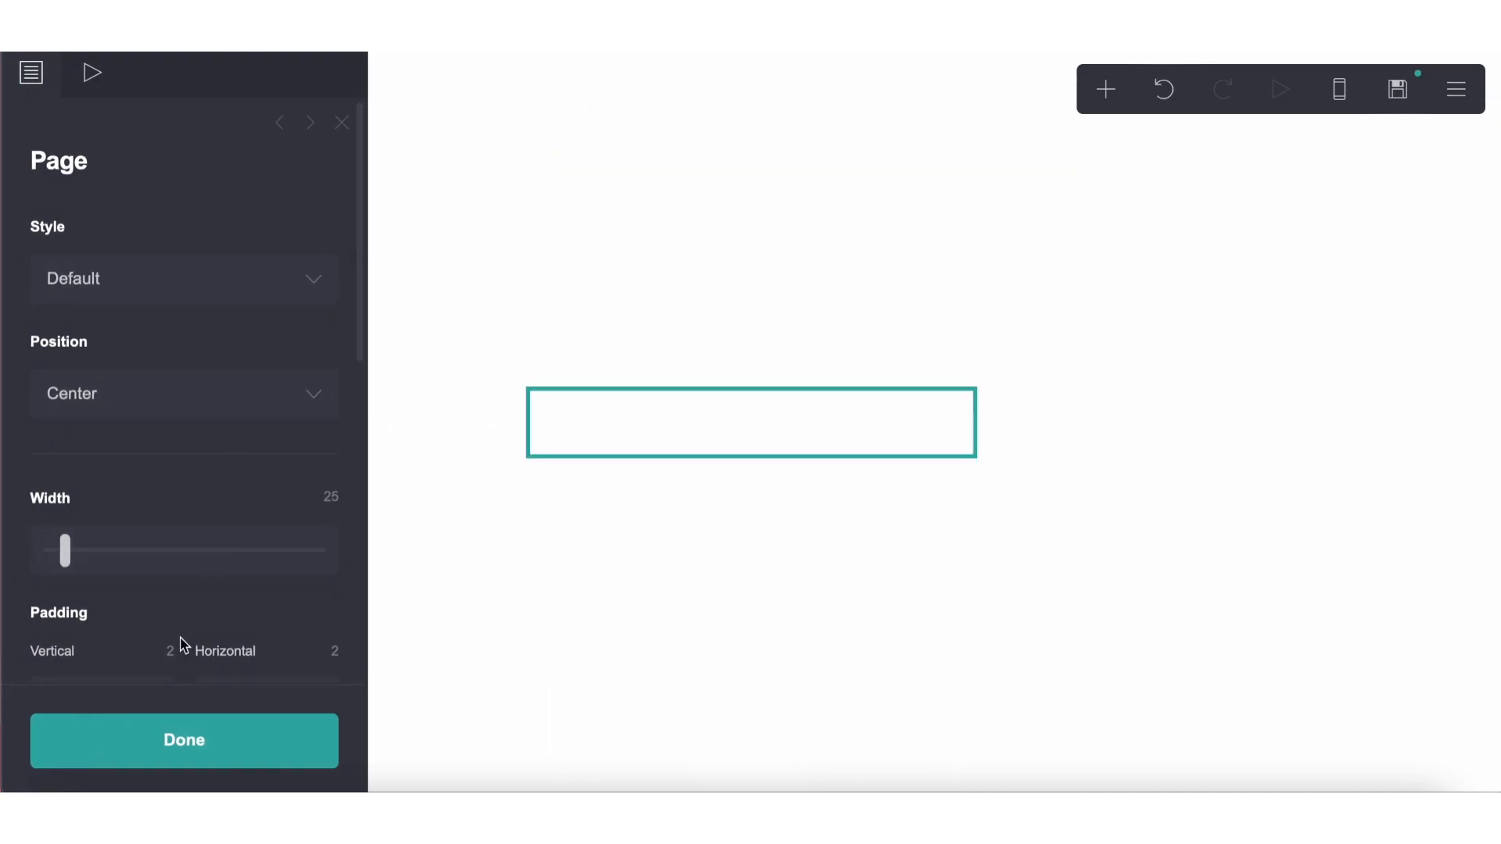
click(162, 655)
text(.5)
key(Return)
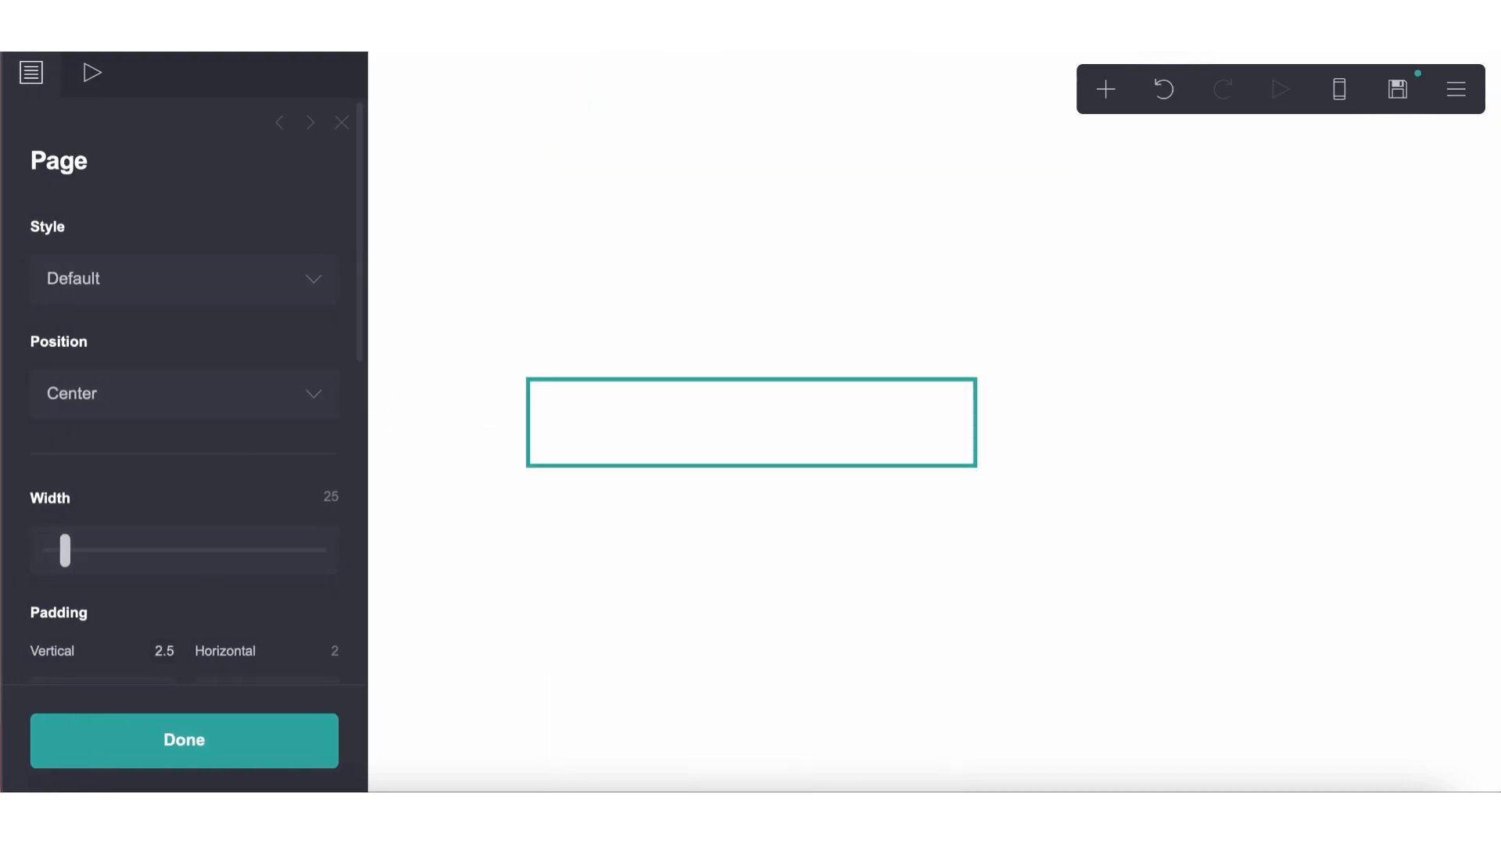
click(333, 653)
text(3)
key(Return)
click(793, 620)
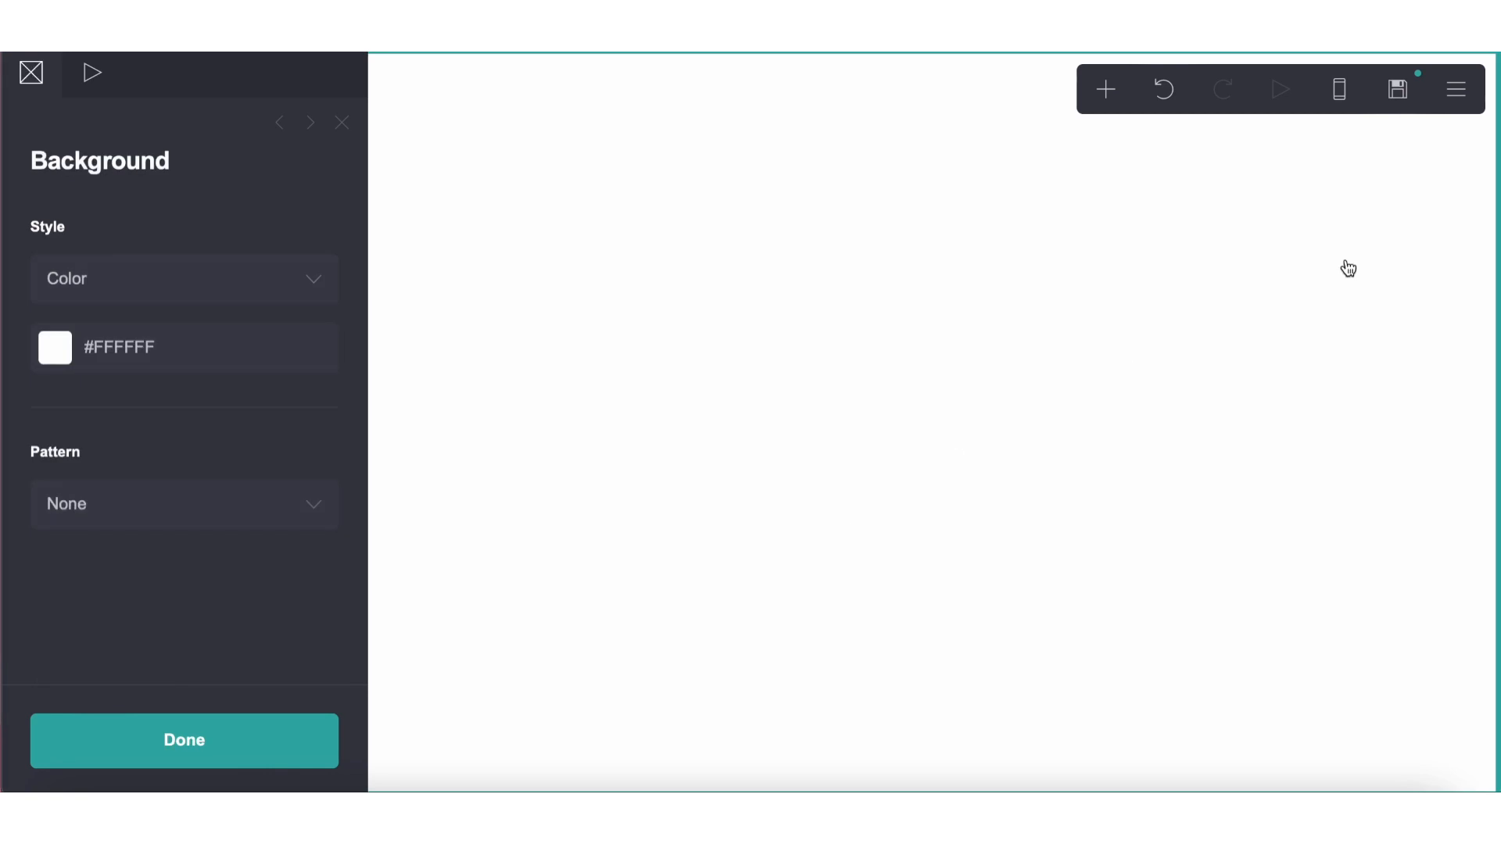
click(1340, 92)
click(1339, 92)
click(811, 325)
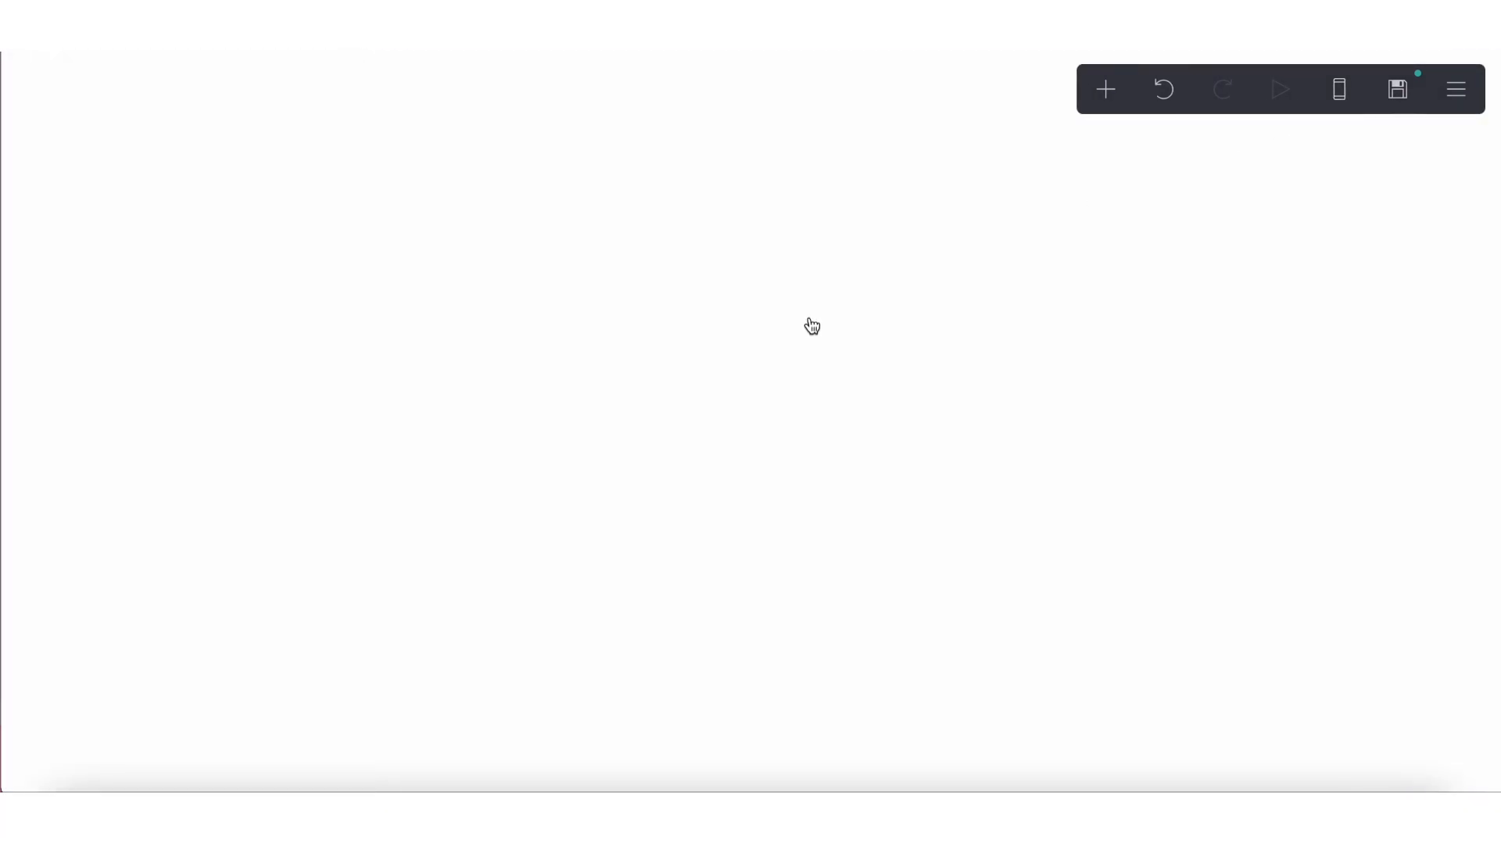
click(812, 325)
click(831, 321)
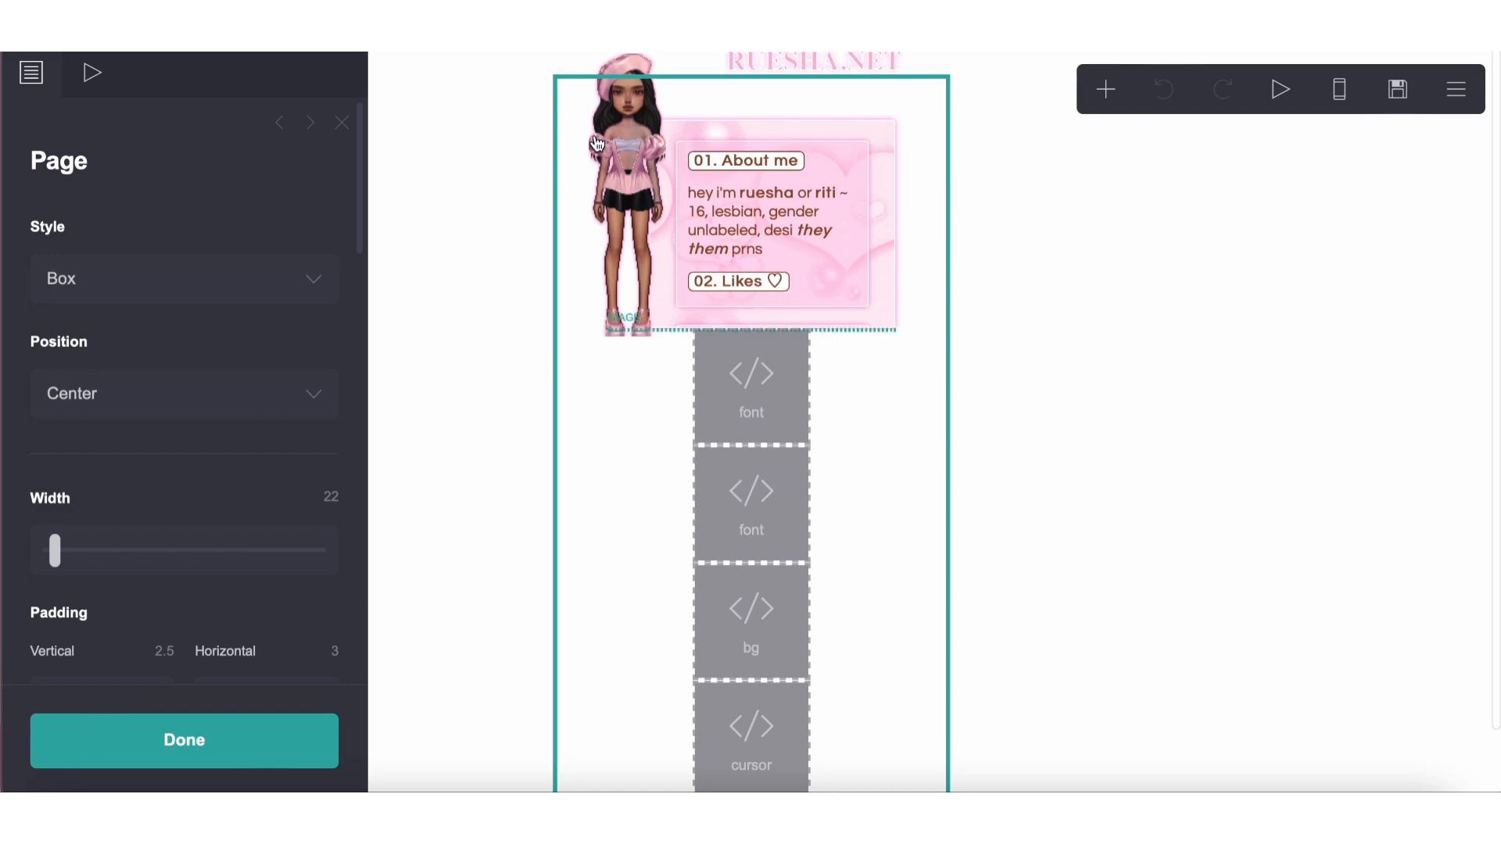
Check the reference site's pink container appearance, add a new container to the blank page and set its width to 15
click(804, 118)
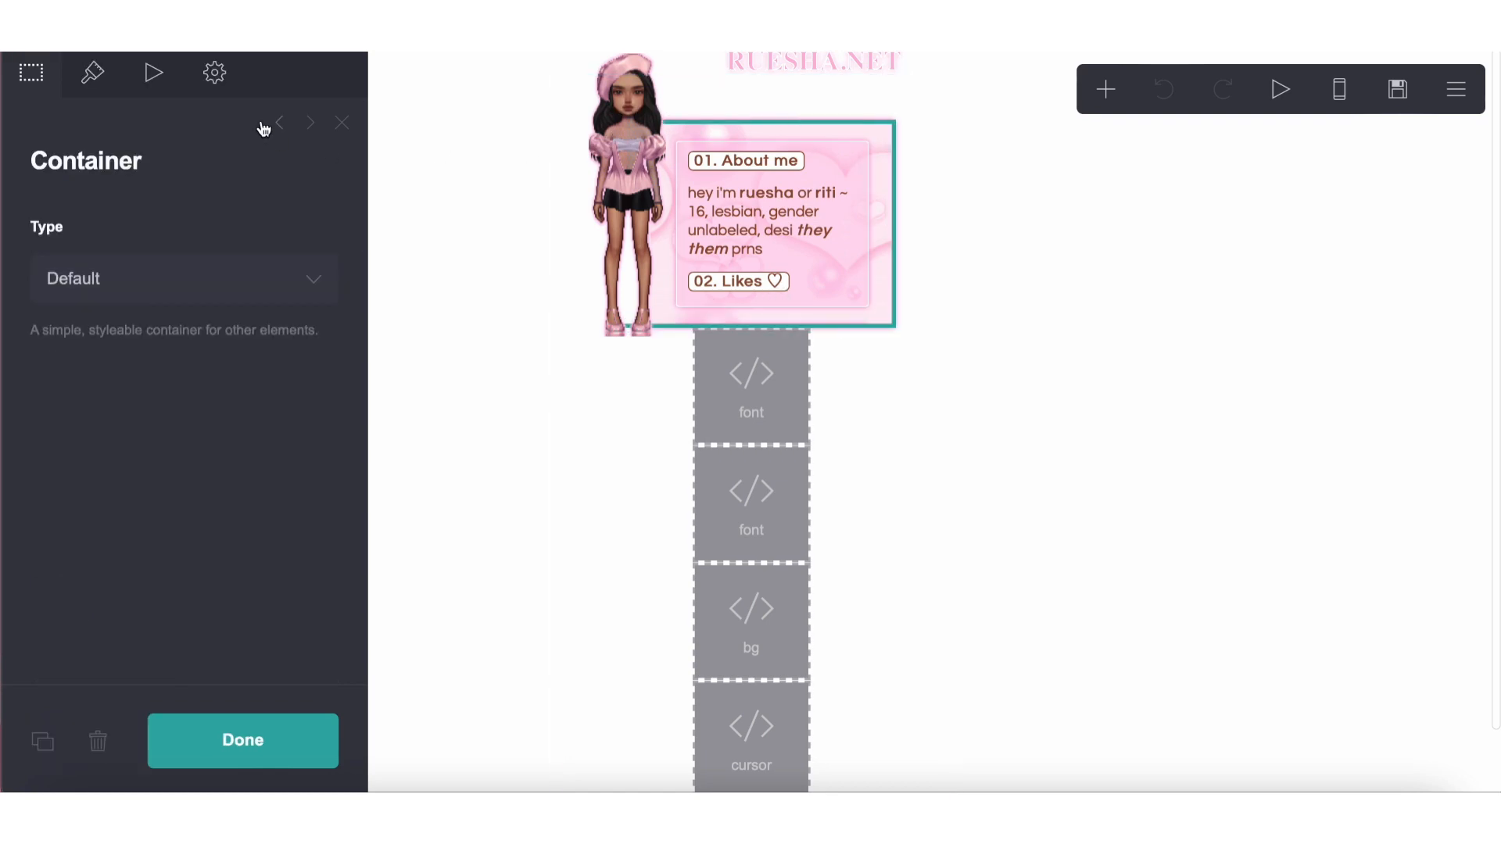
click(223, 86)
click(92, 72)
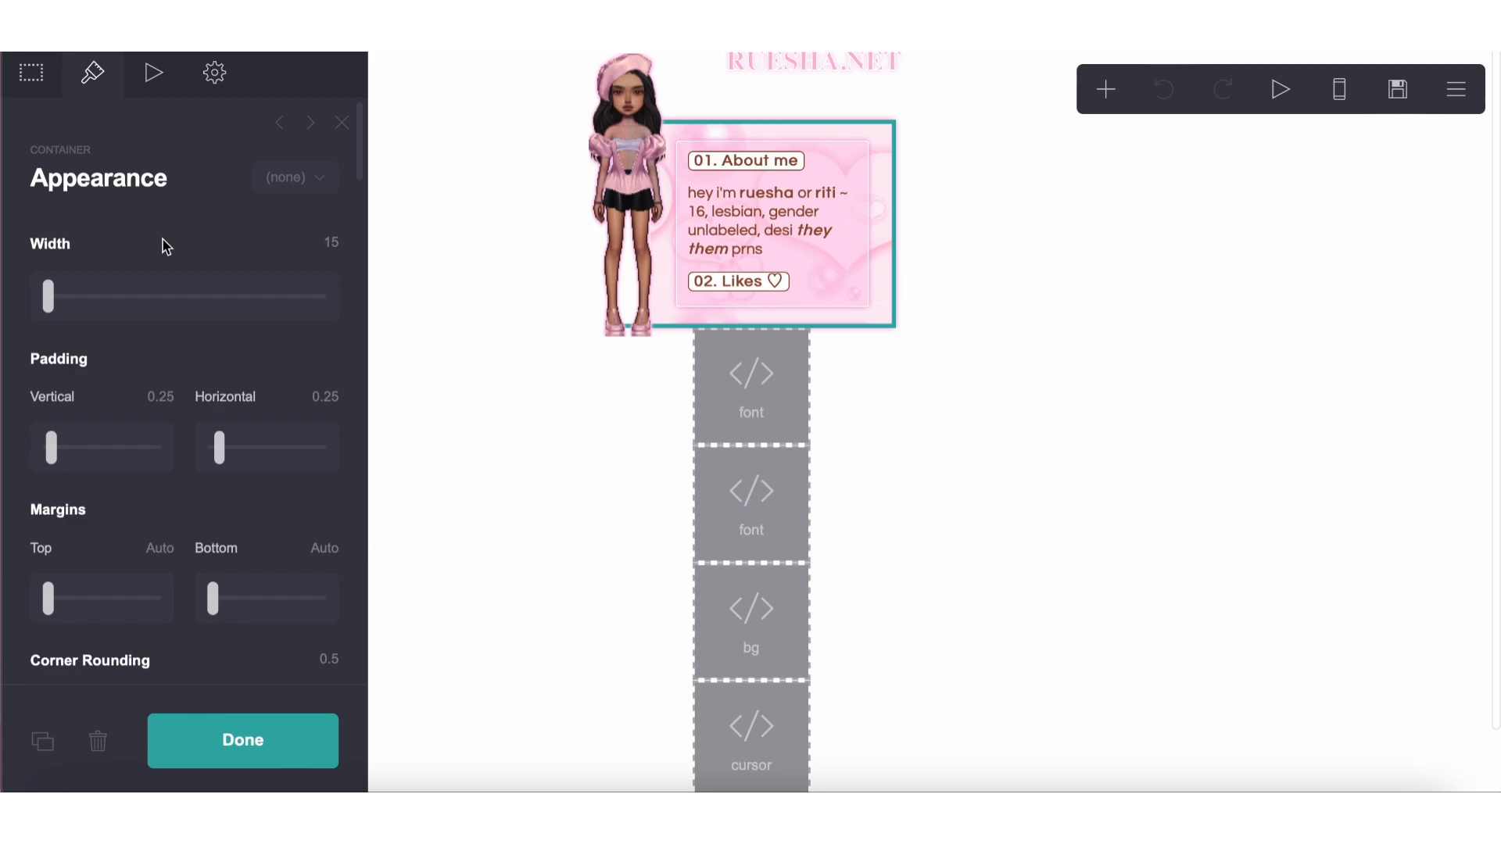
scroll(167, 247, down, 5)
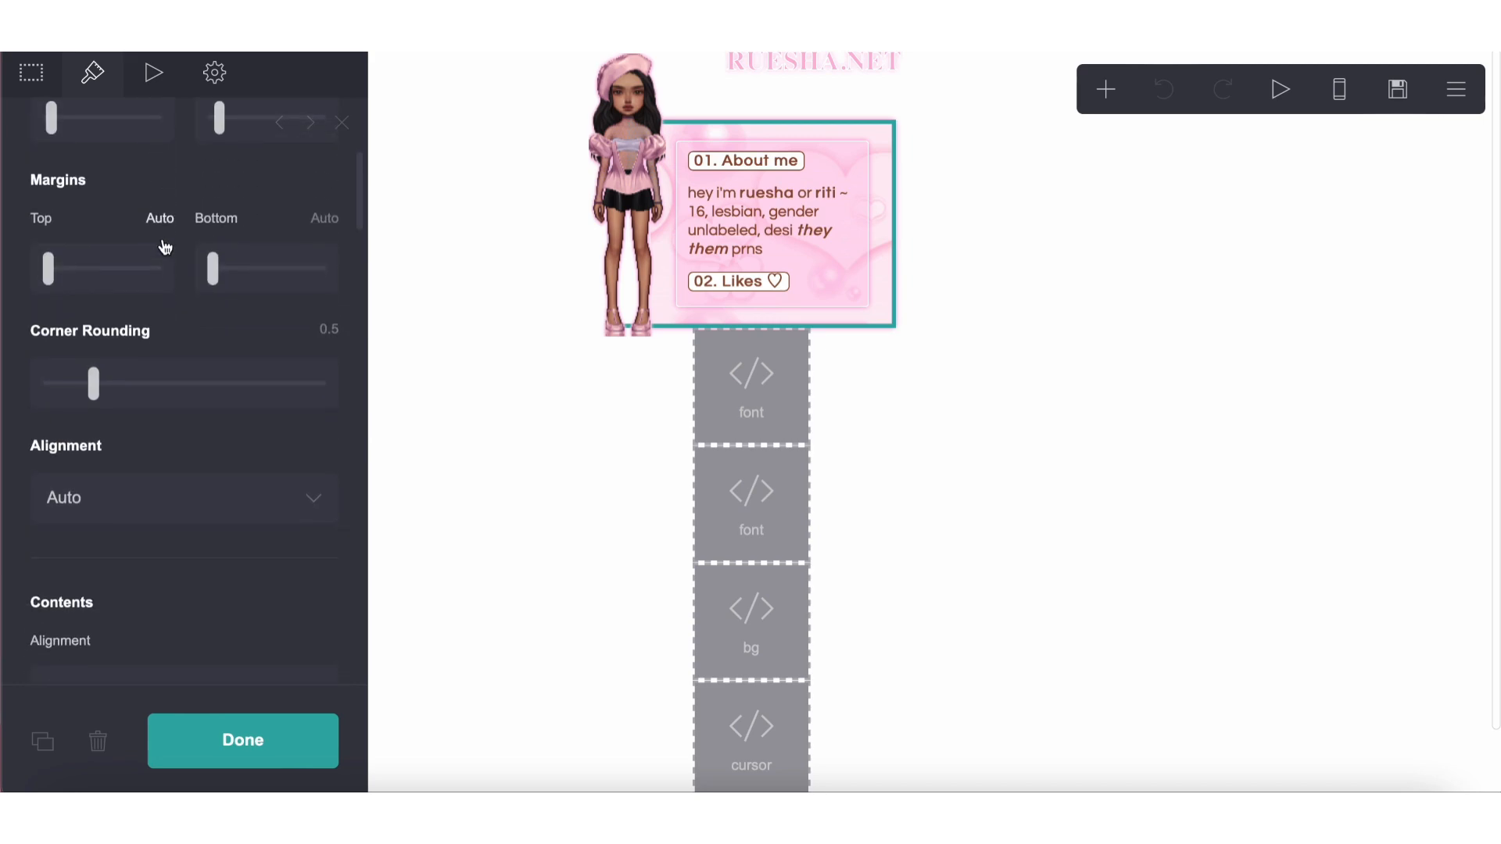
scroll(167, 247, up, 3)
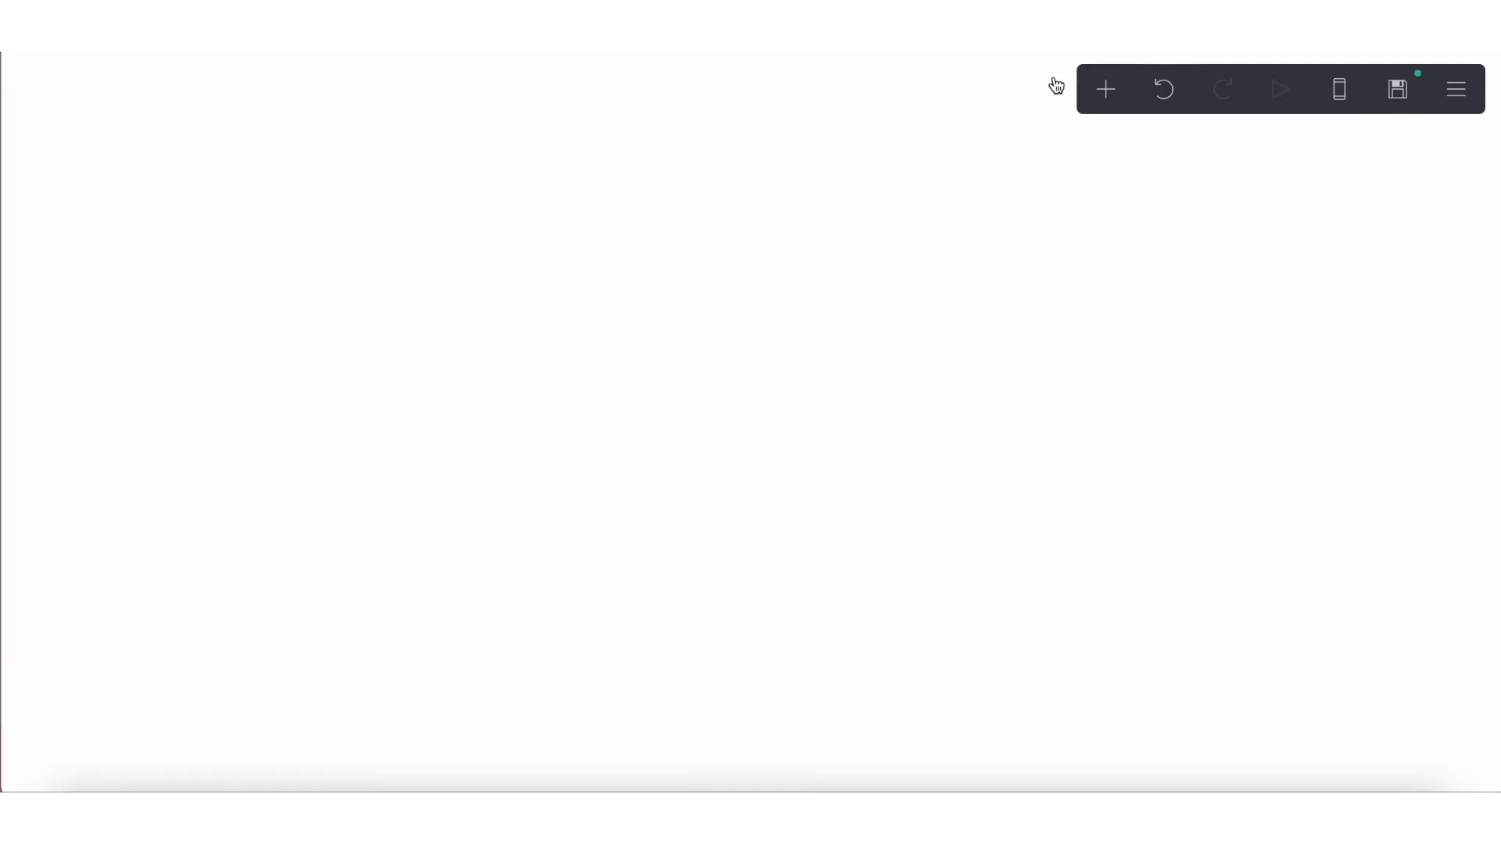
click(1107, 96)
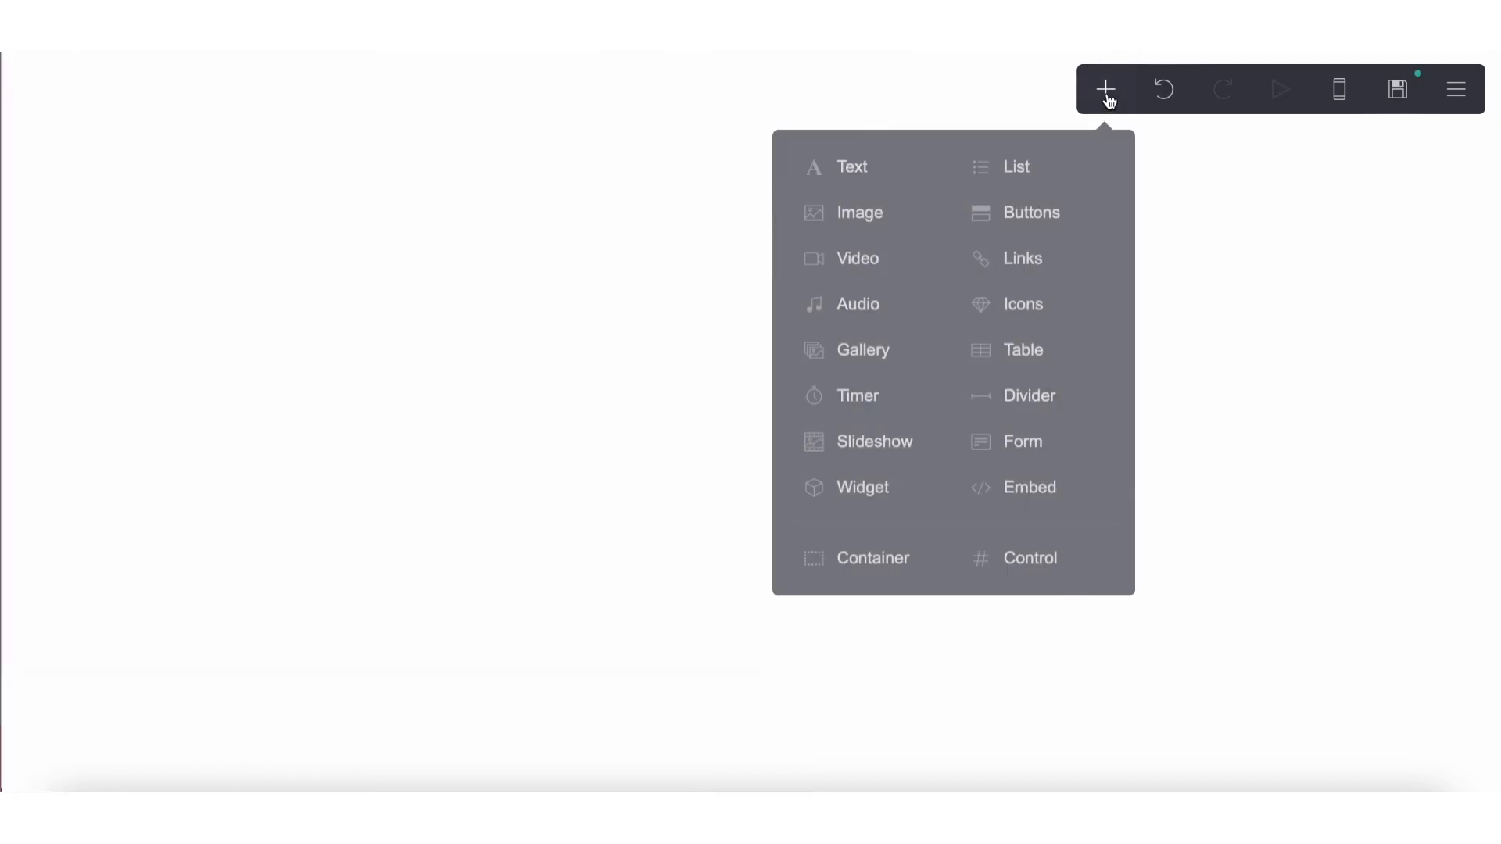
click(901, 561)
click(92, 72)
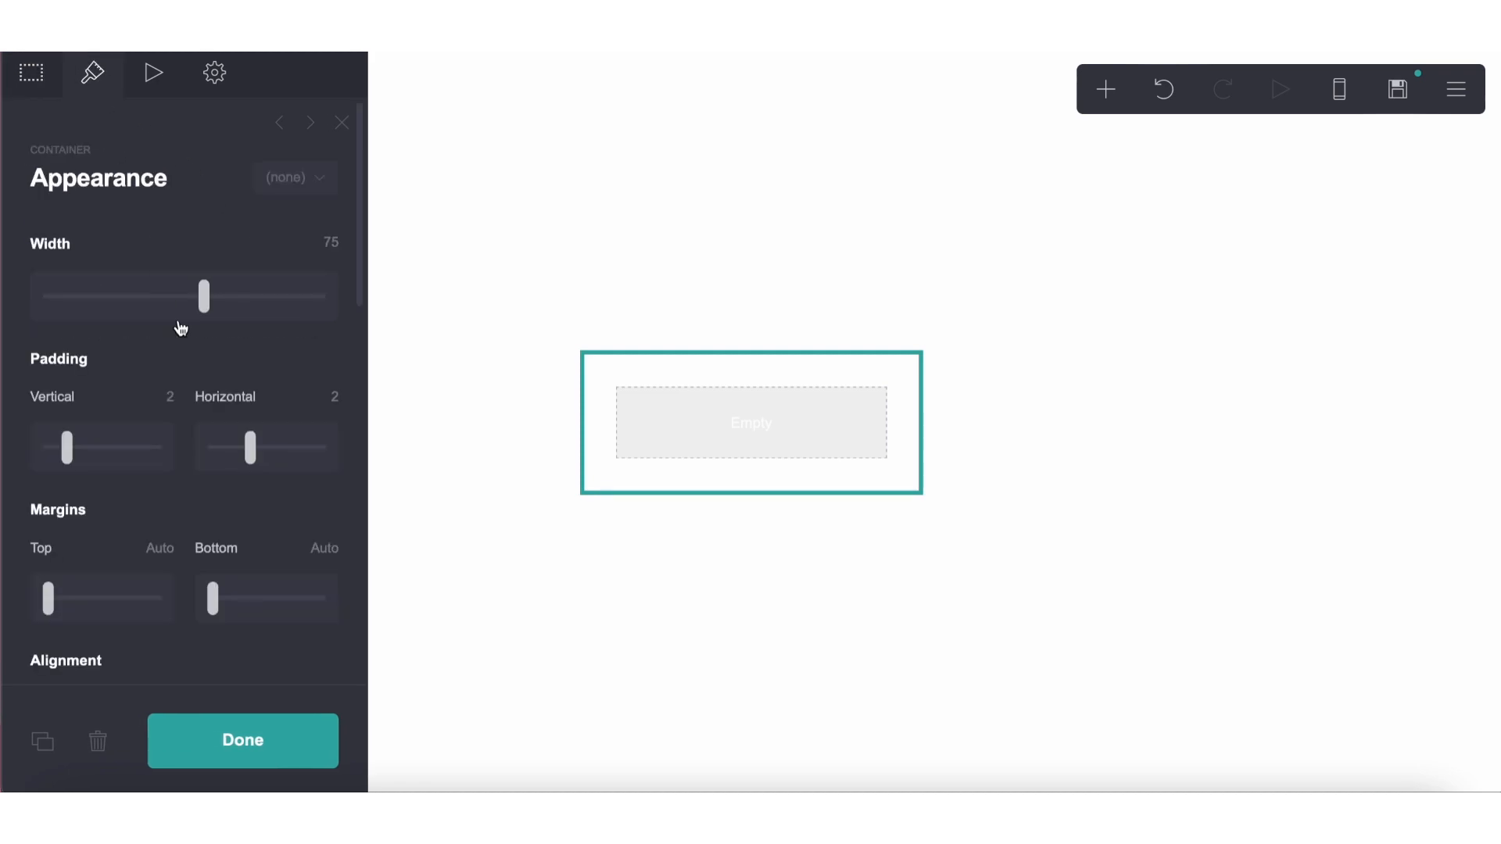
click(171, 396)
click(330, 241)
text(15)
key(Return)
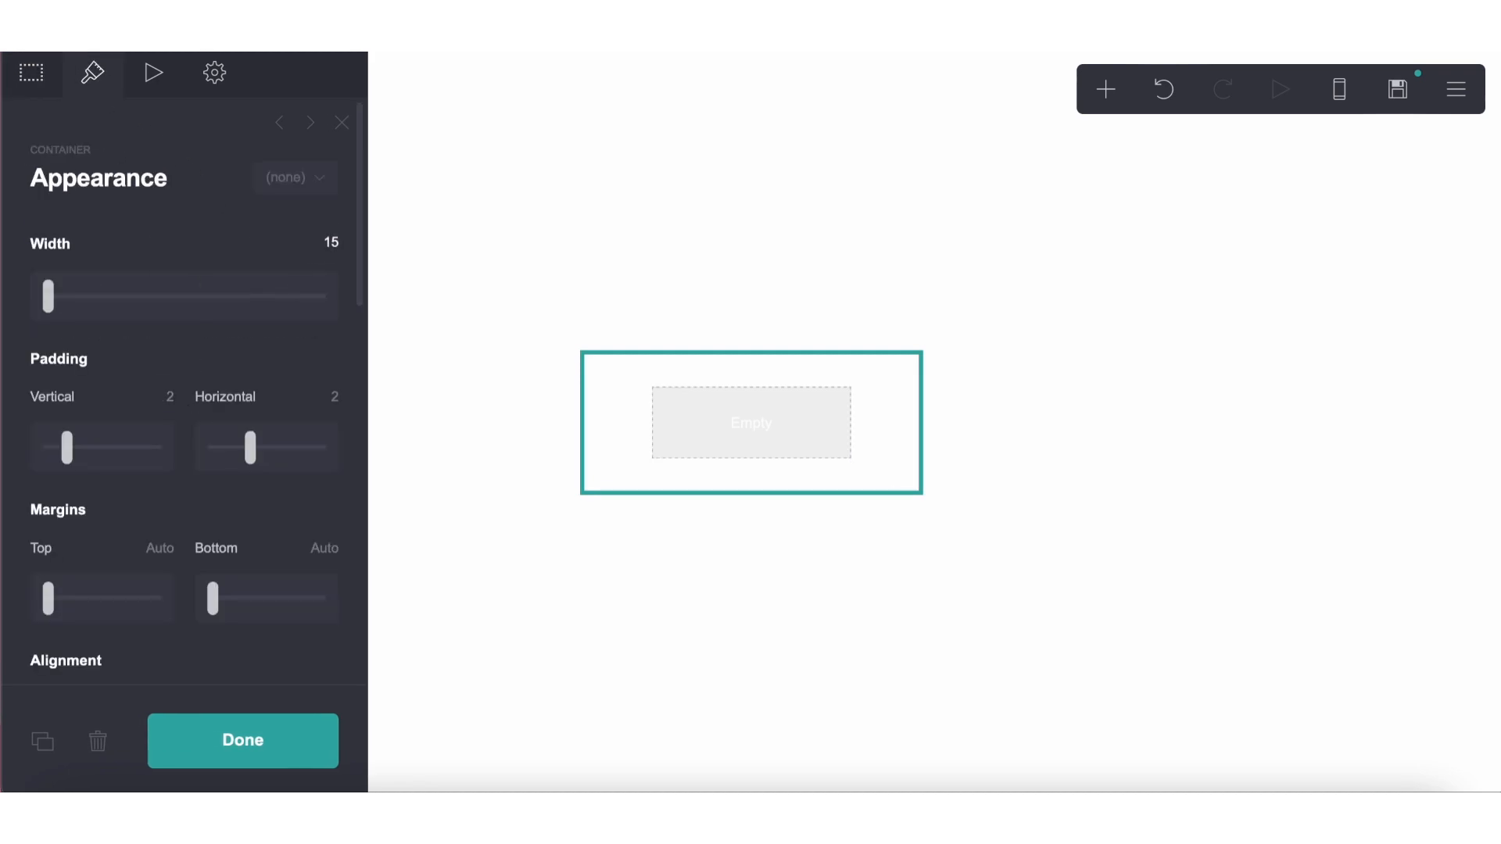
Set the new container's vertical and horizontal padding to 0.25 each, as in the reference container
click(389, 49)
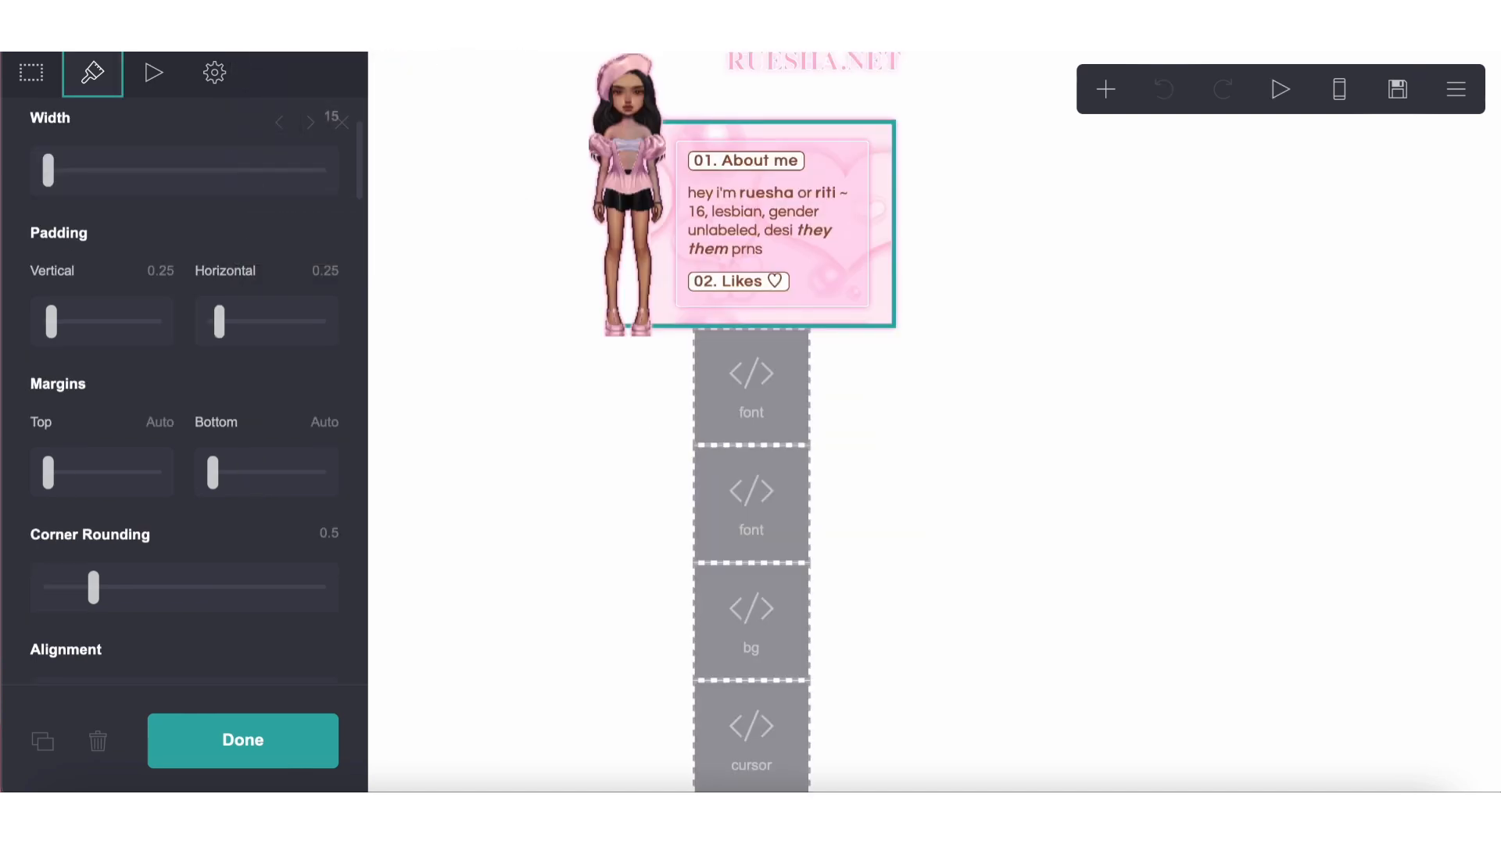
click(1001, 48)
click(168, 396)
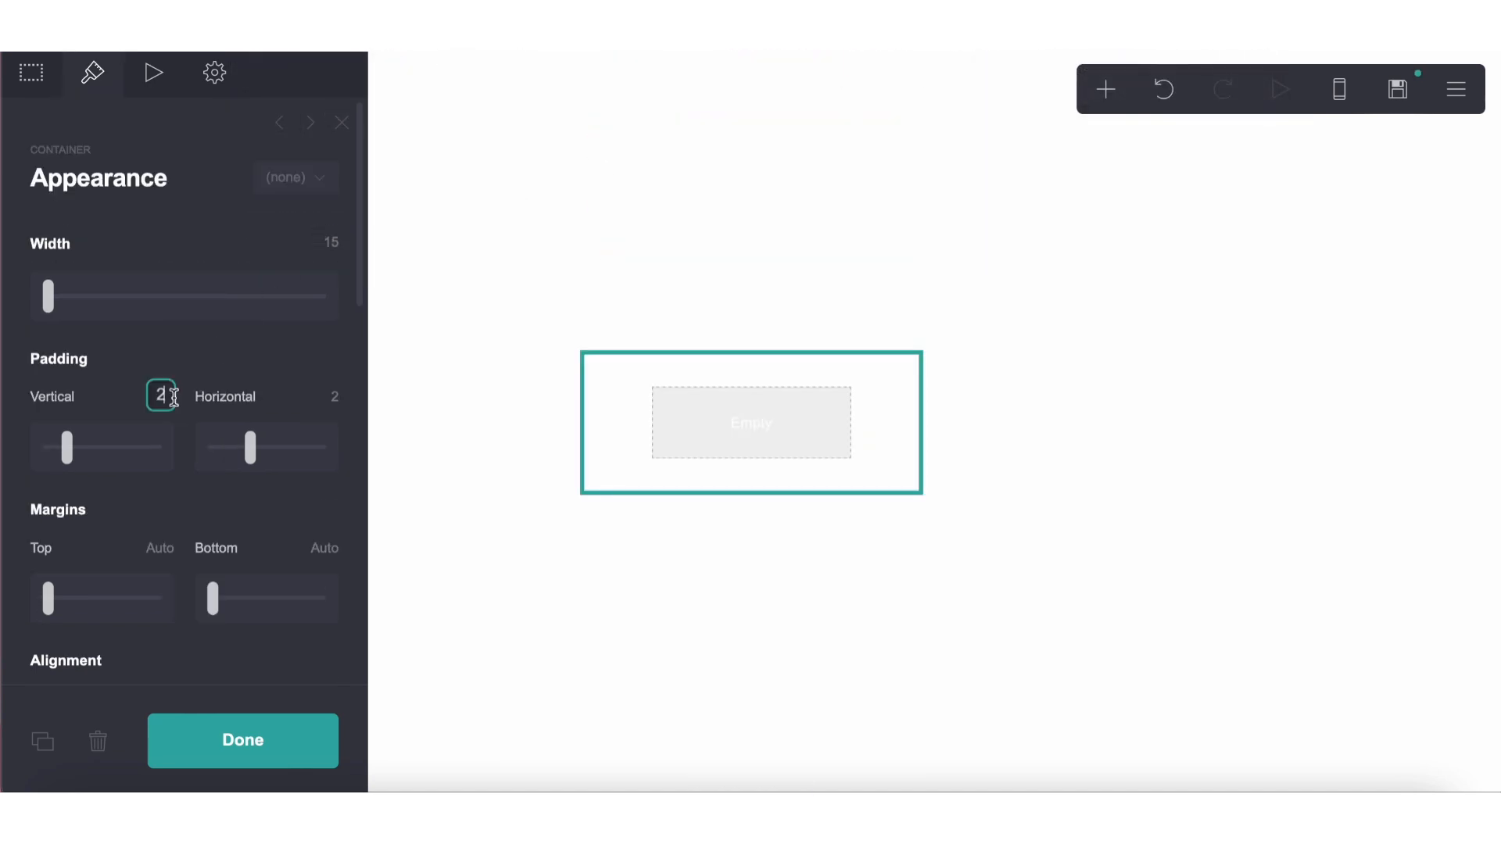
text(0.25)
key(Return)
click(336, 397)
key(BackSpace)
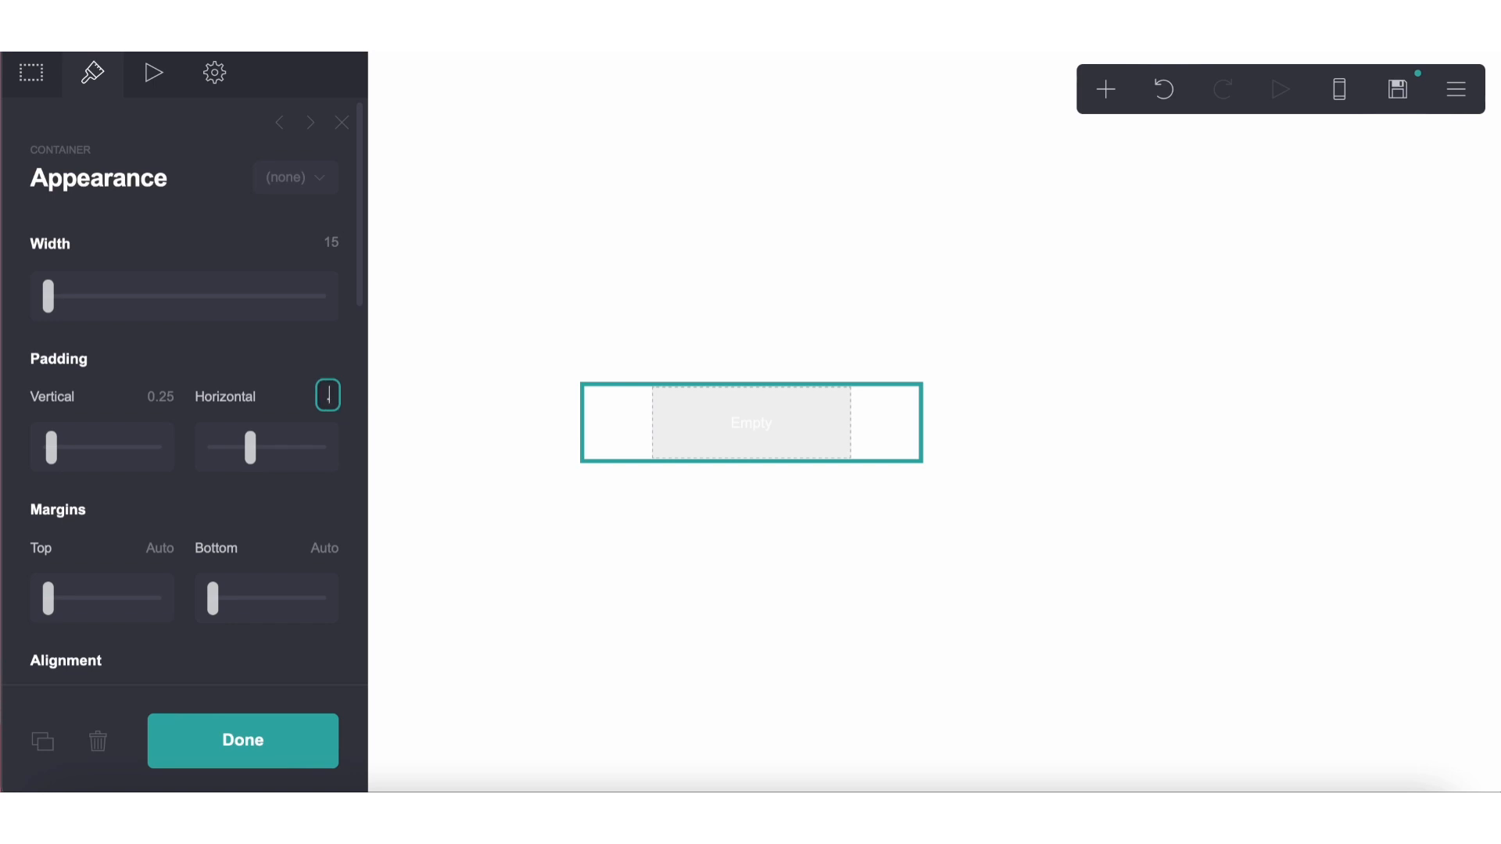
text(0.25)
key(Return)
Switch the container's background to an image and upload wp10070365.jpeg from Downloads
scroll(217, 410, down, 6)
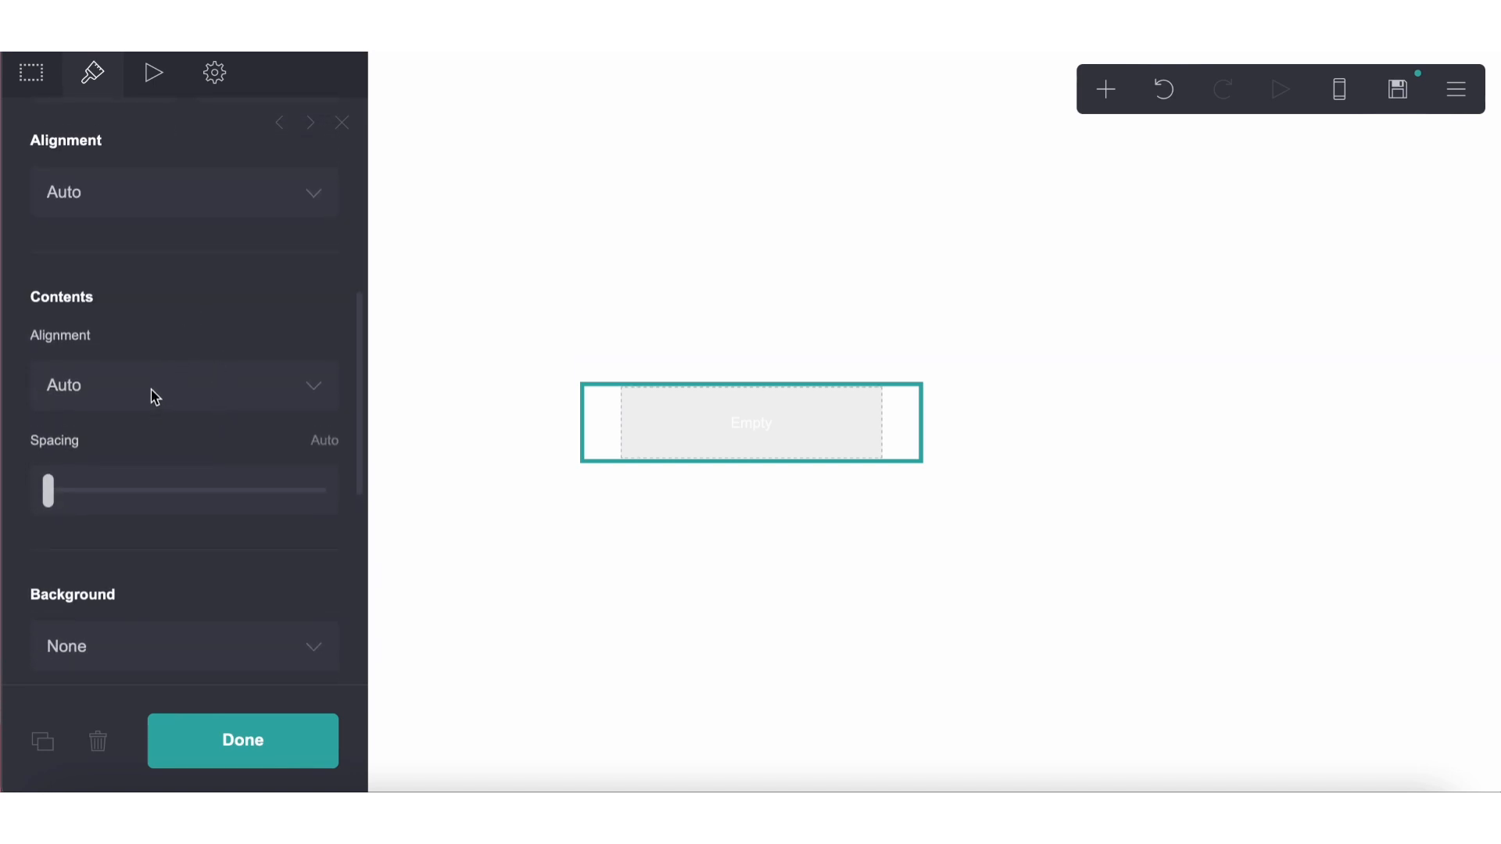
scroll(155, 396, down, 3)
click(98, 483)
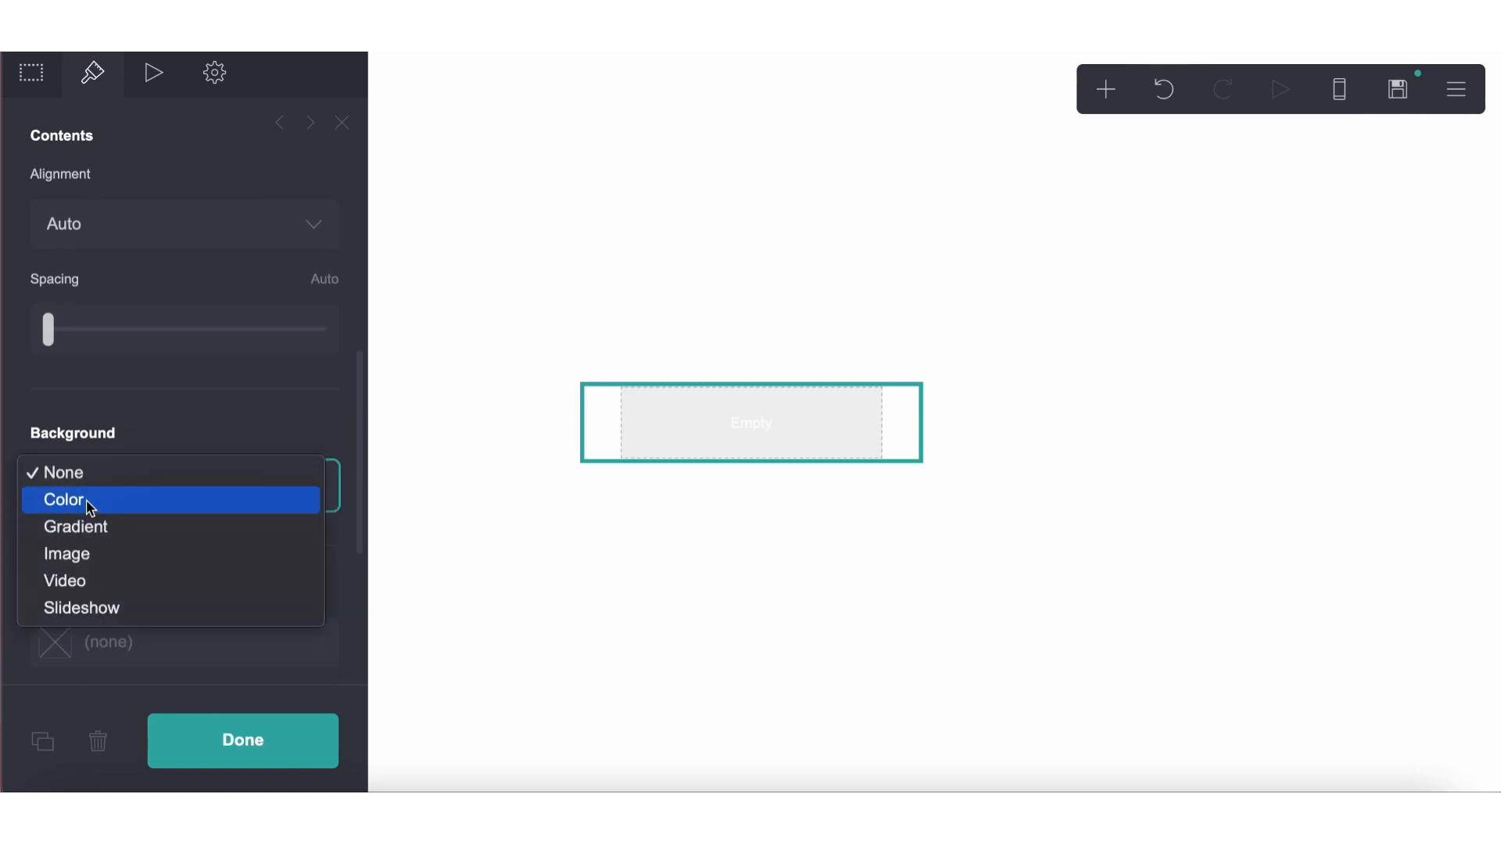
click(91, 503)
click(152, 500)
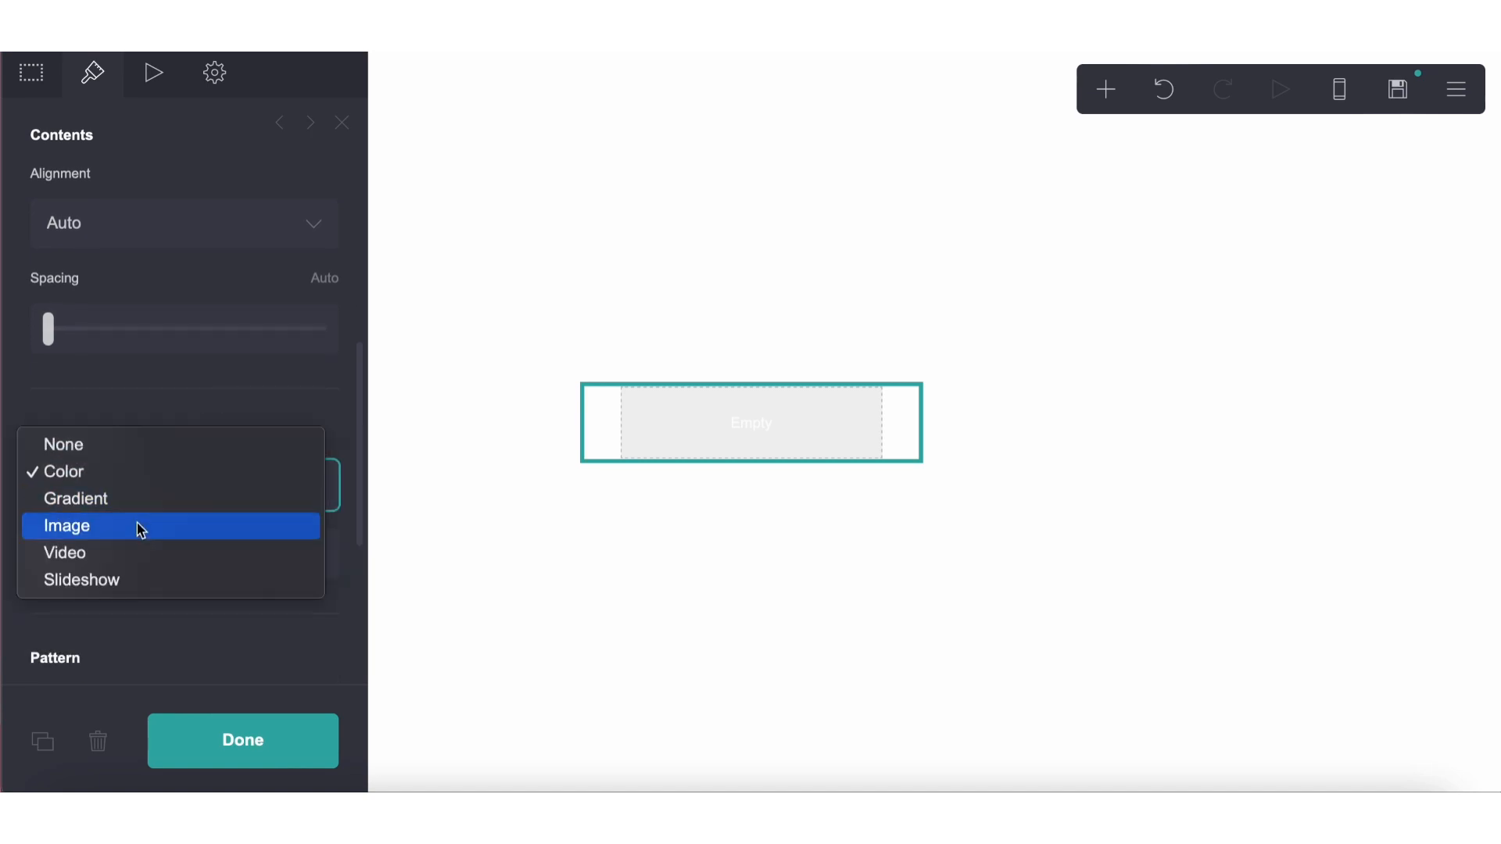
click(137, 525)
click(167, 618)
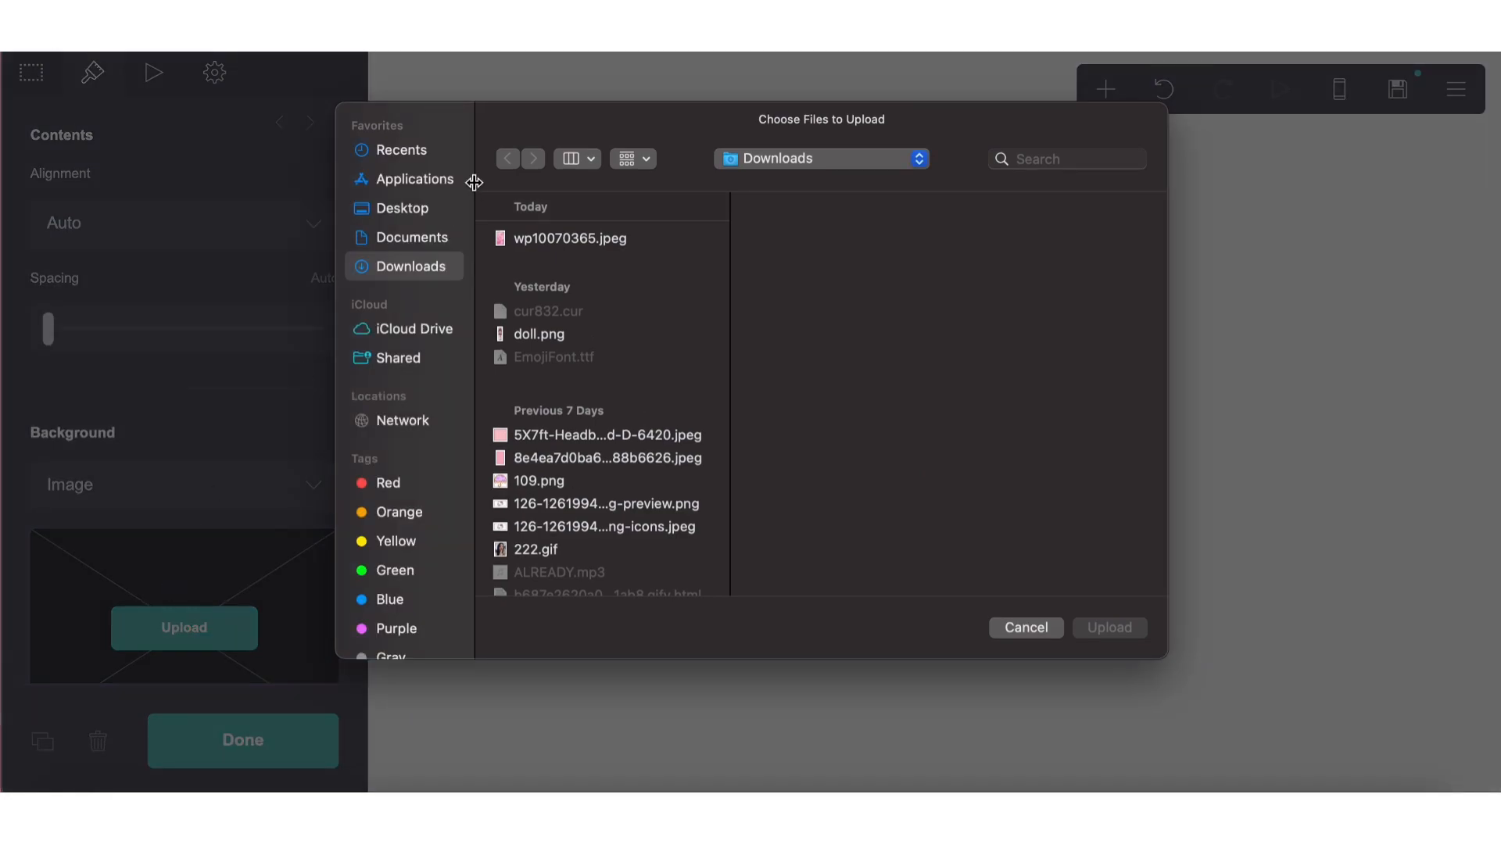
click(506, 240)
click(1111, 628)
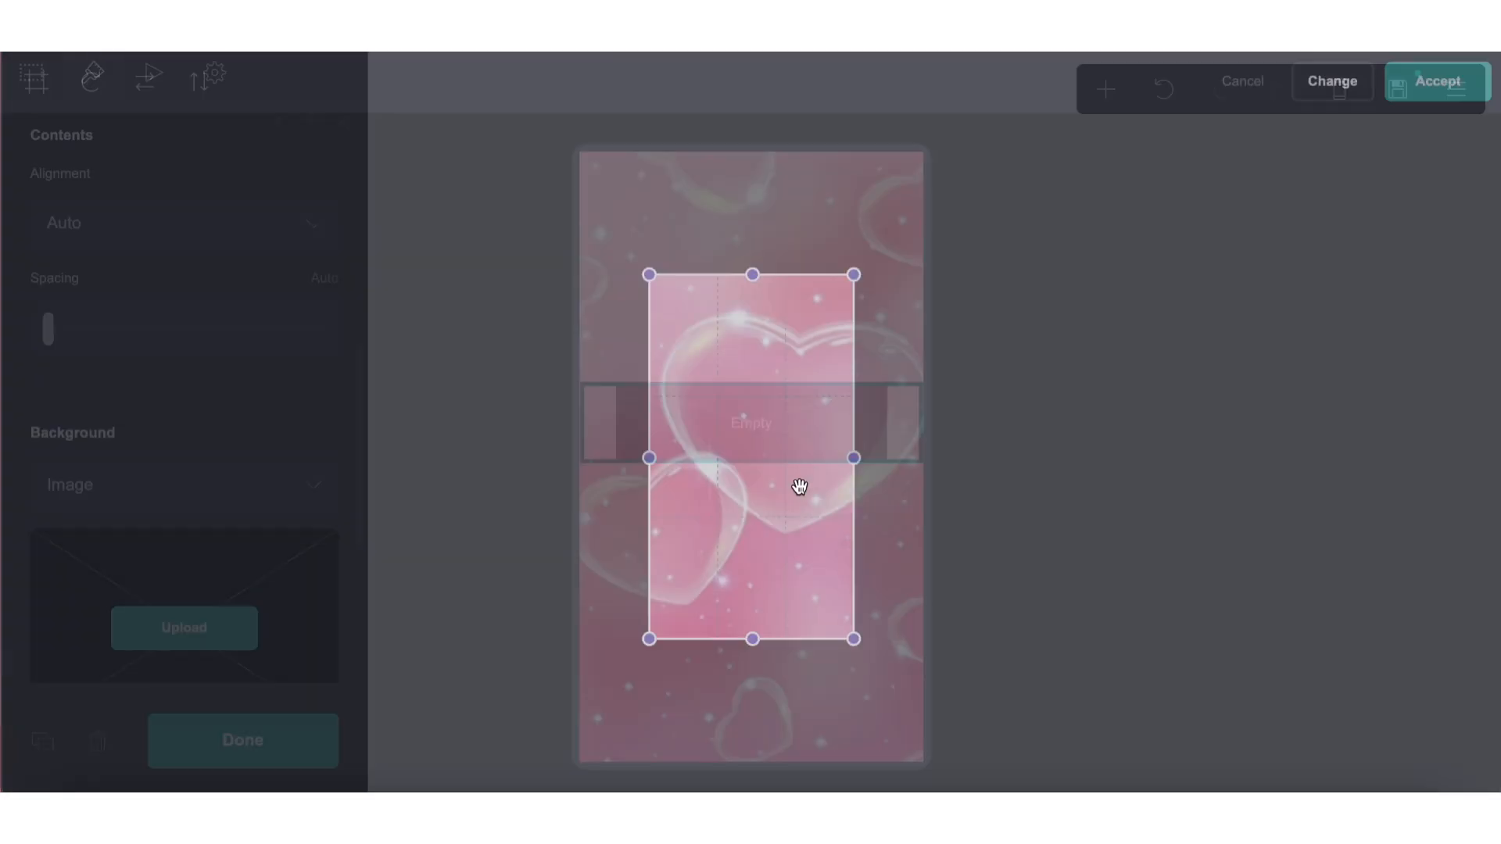
Crop the background image to a full-width, roughly square area around the large heart and accept it
click(34, 79)
drag(582, 336, 476, 149)
drag(736, 357, 646, 204)
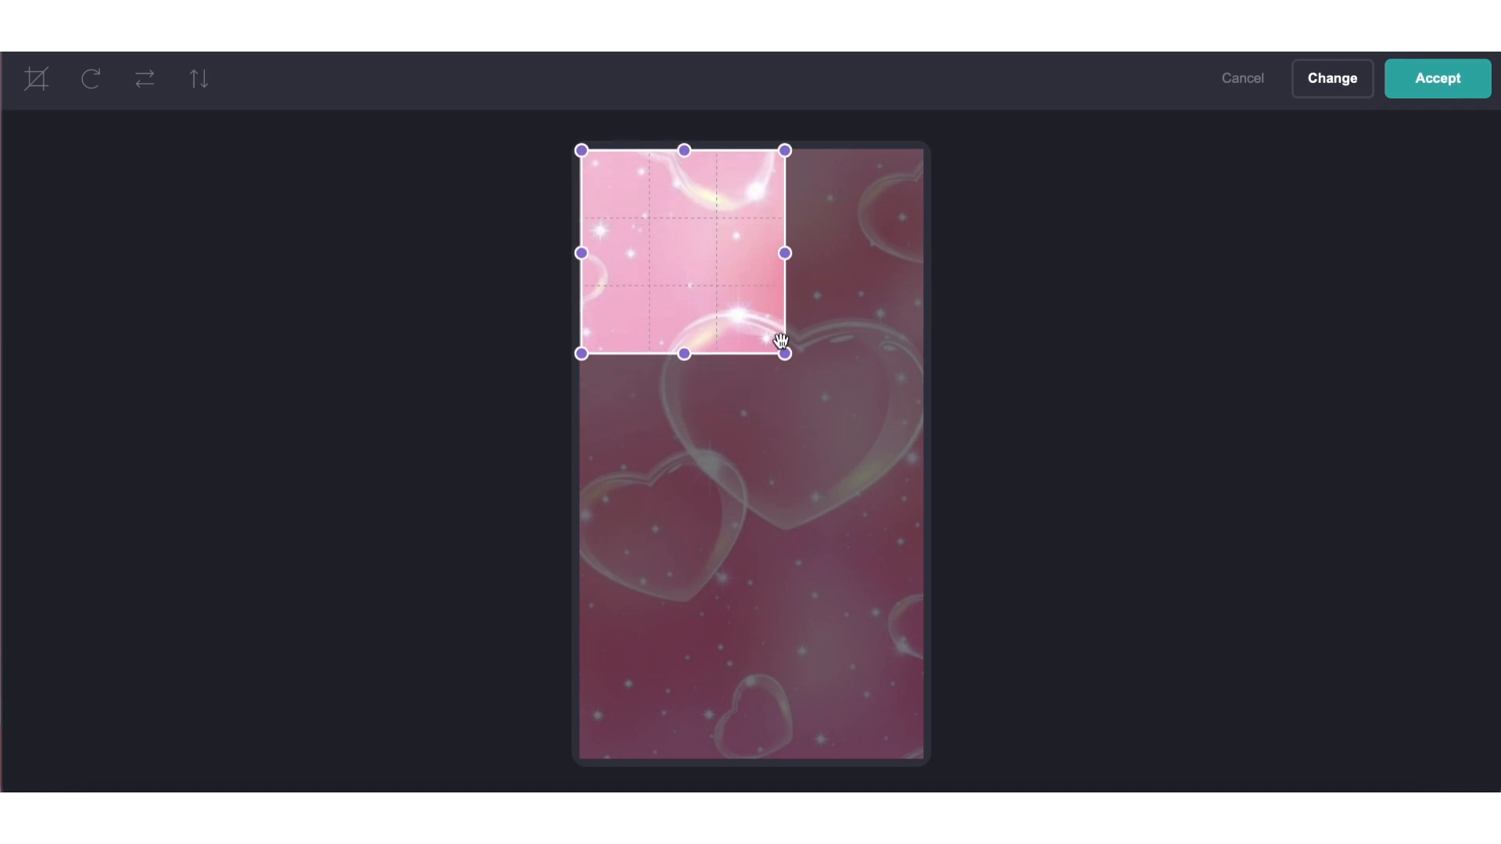
drag(781, 339, 922, 491)
drag(806, 399, 801, 452)
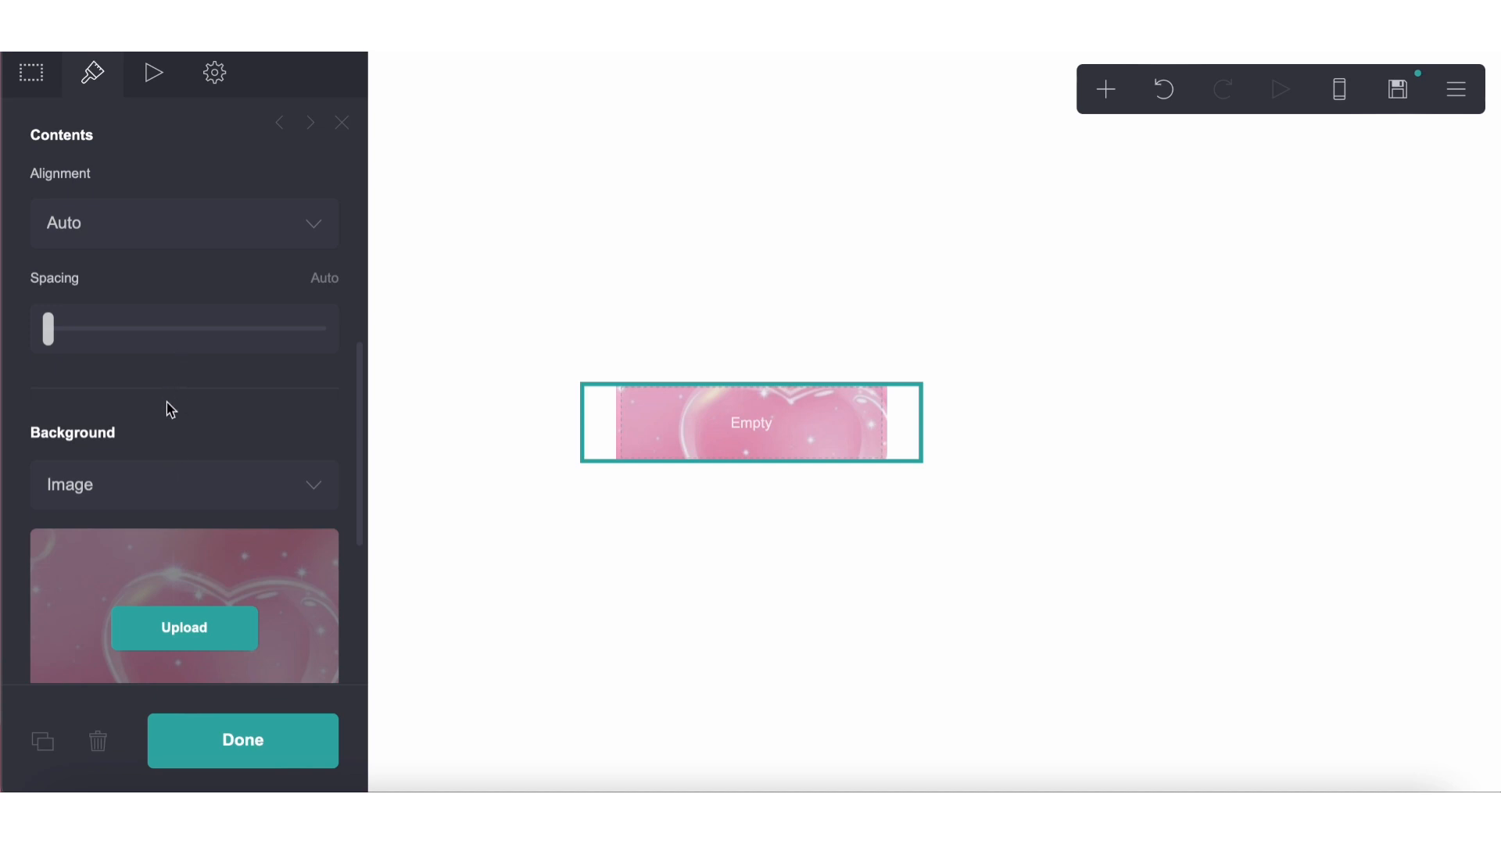
Add a white (#FFFFFF) colour overlay to the container's background image and lower its opacity so the hearts show through
scroll(168, 407, down, 10)
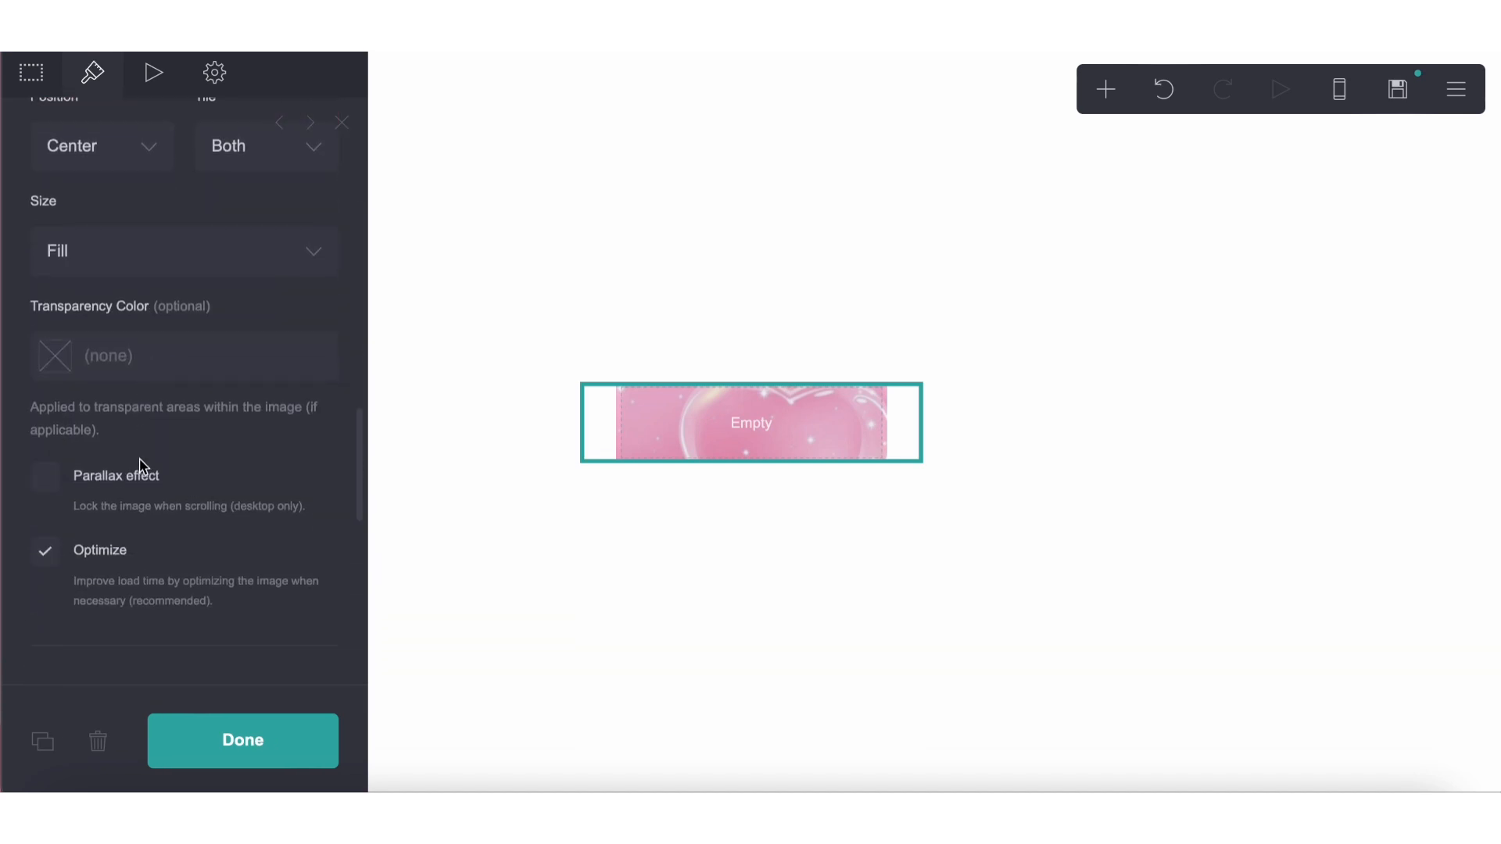
scroll(141, 466, down, 5)
click(118, 364)
click(110, 377)
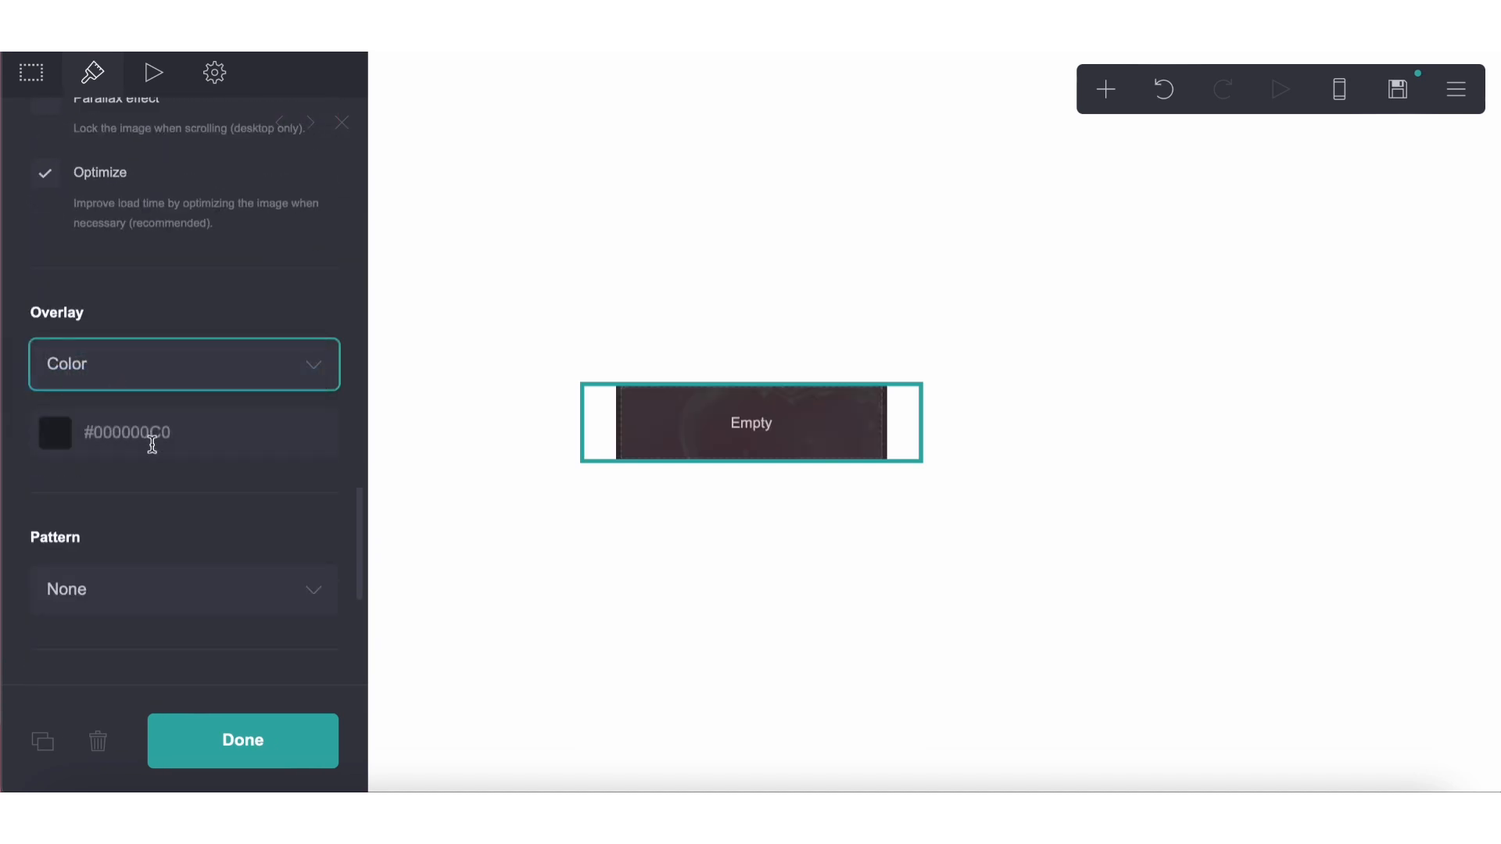
click(152, 445)
drag(143, 547, 4, 291)
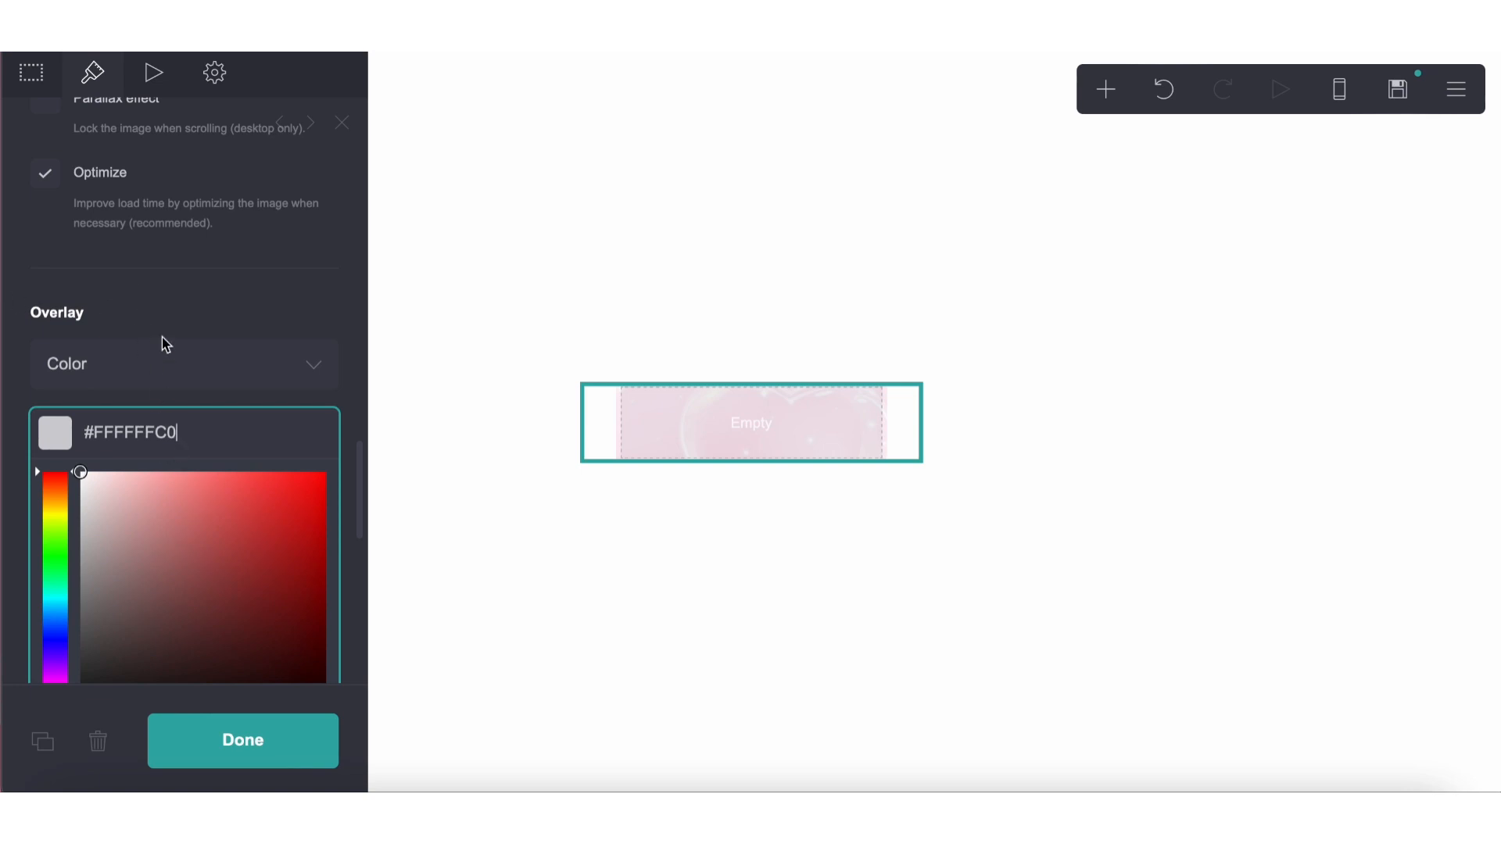
scroll(166, 344, down, 6)
drag(204, 220, 138, 220)
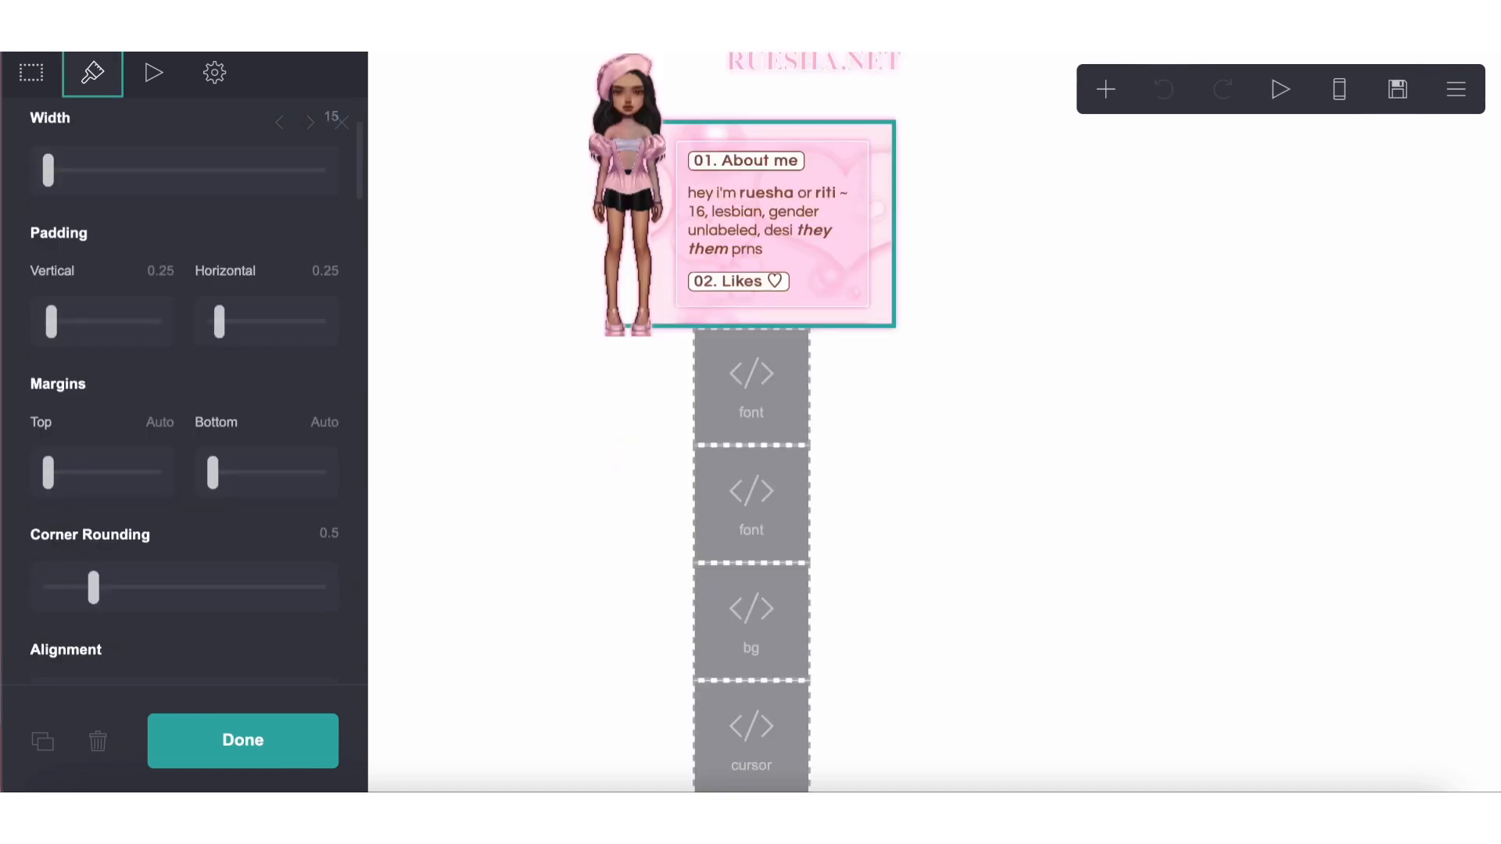
Copy all the default custom style CSS from the reference site's container, from width: 85% through the box-shadow lines
click(215, 73)
click(206, 140)
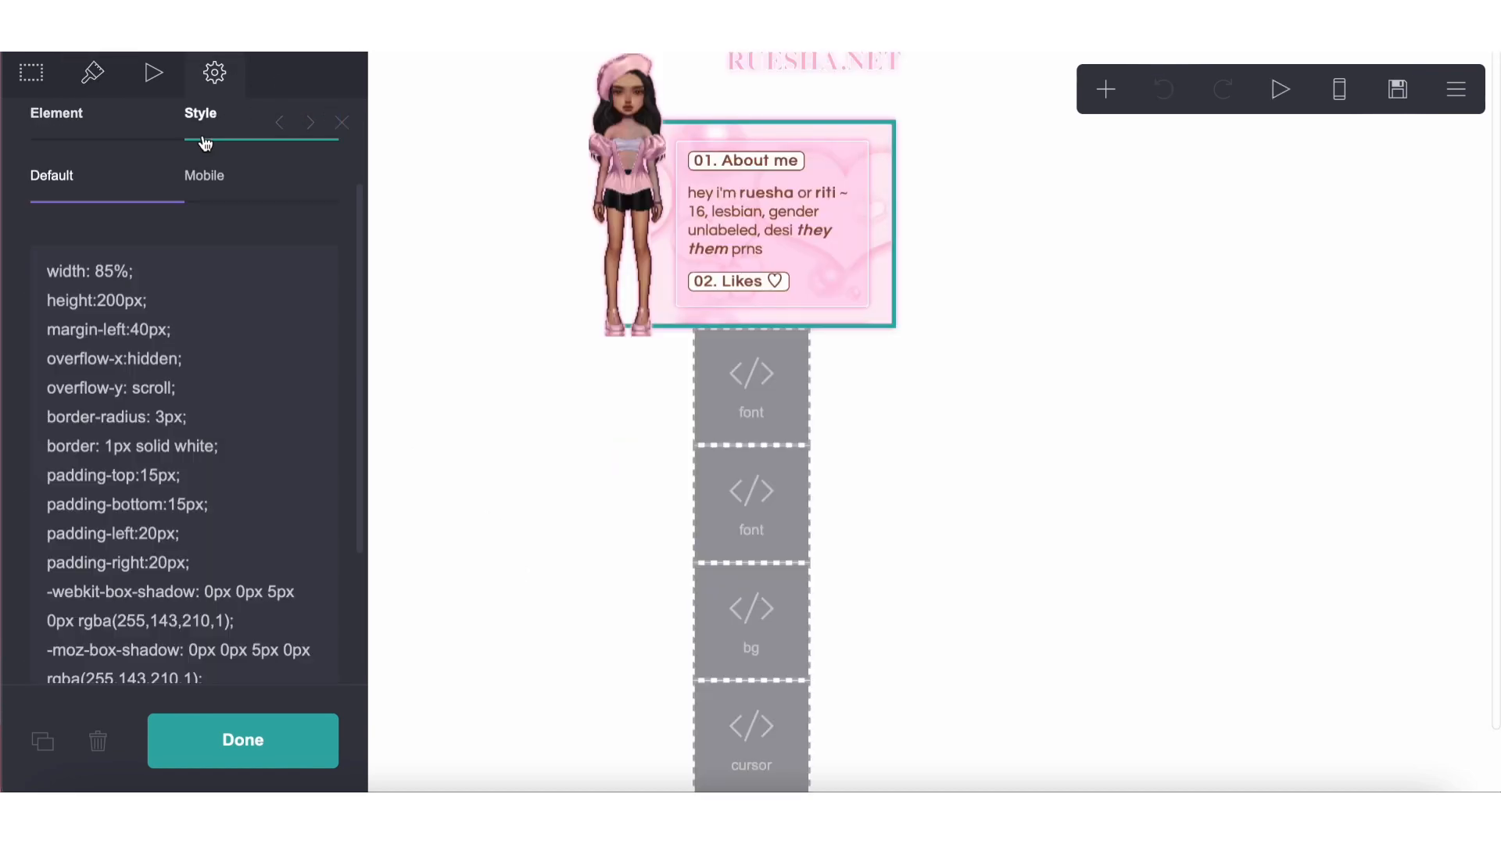
scroll(220, 322, down, 5)
scroll(220, 317, up, 2)
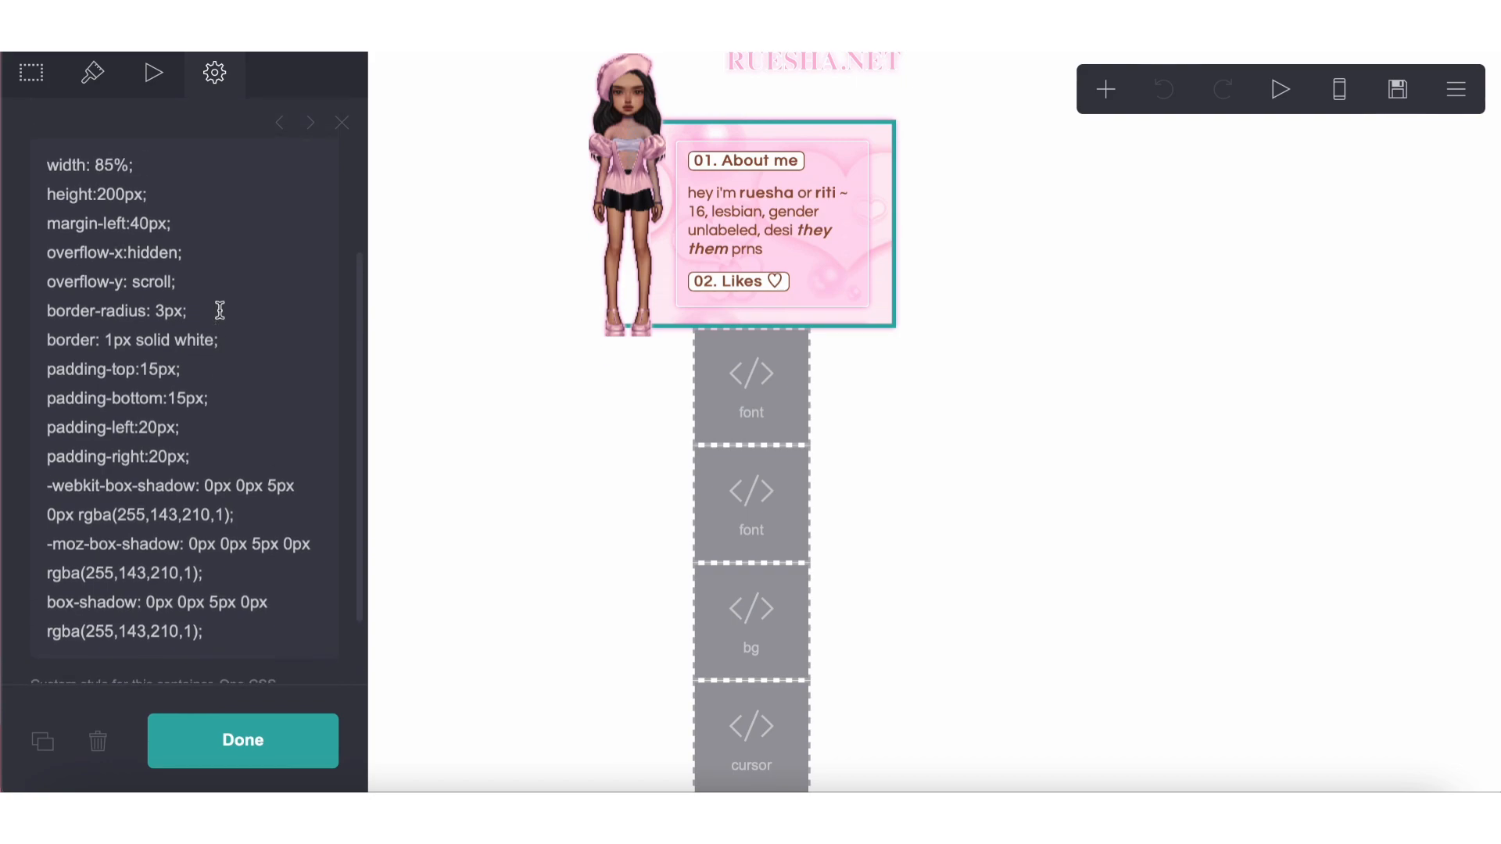
drag(46, 166, 309, 629)
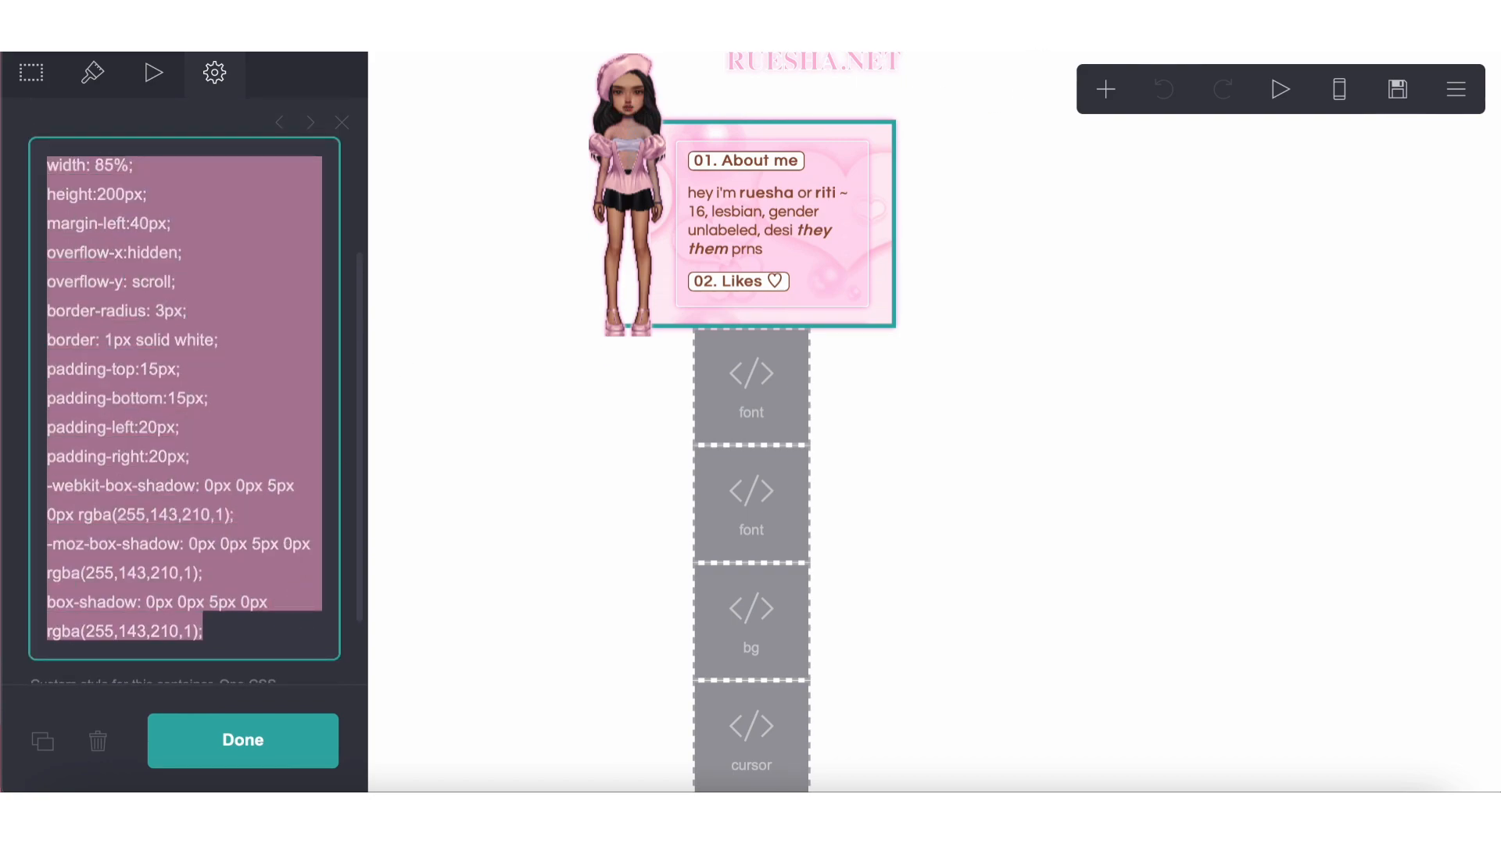
click(704, 47)
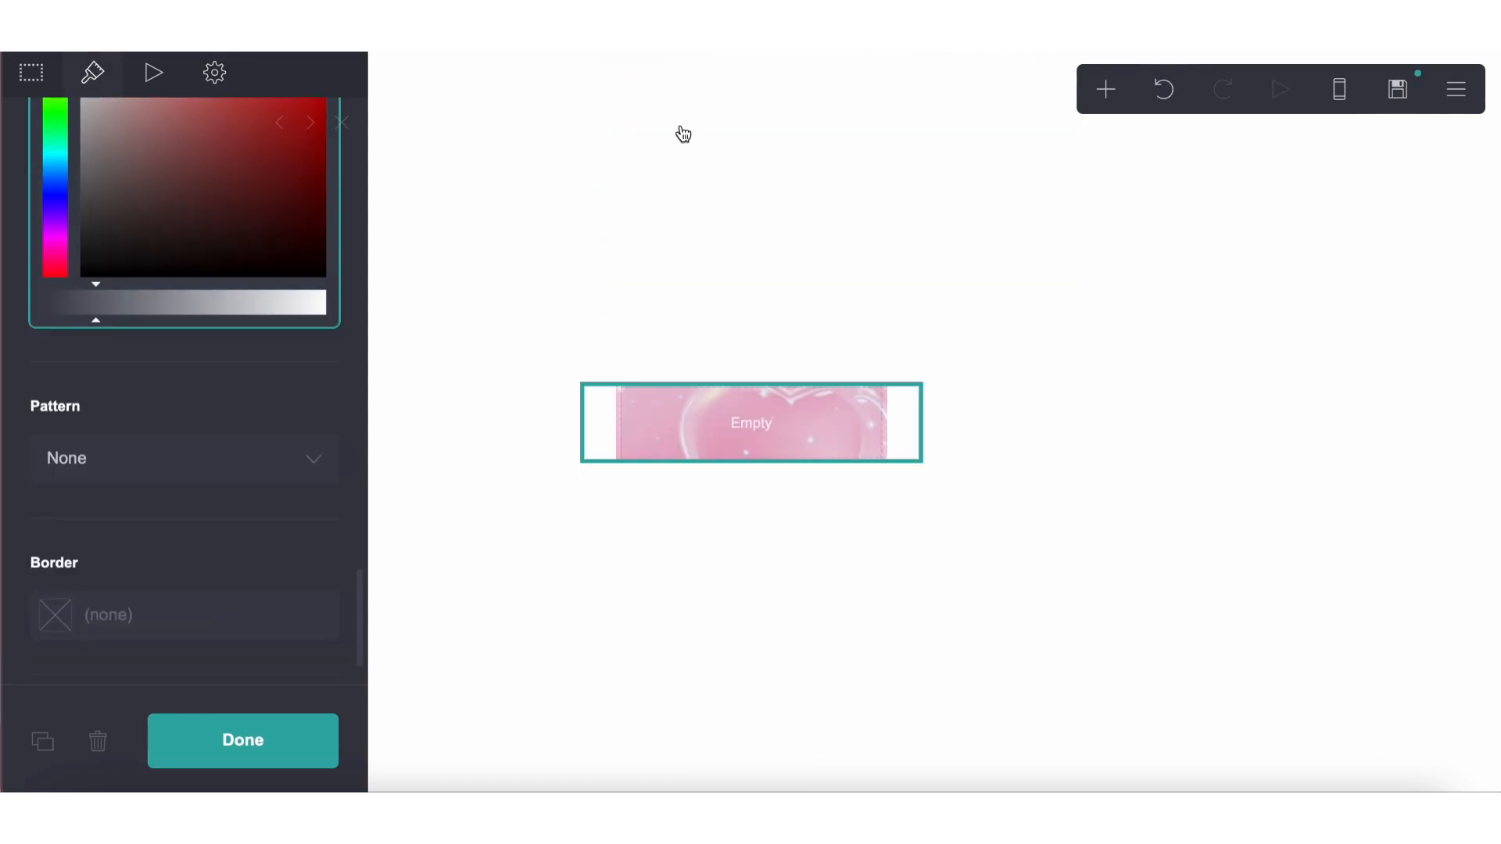
Paste the copied CSS, including width: 85%, height: 200px and margin-left: 40px, as the new container's default custom style
click(214, 89)
scroll(201, 294, up, 3)
click(210, 263)
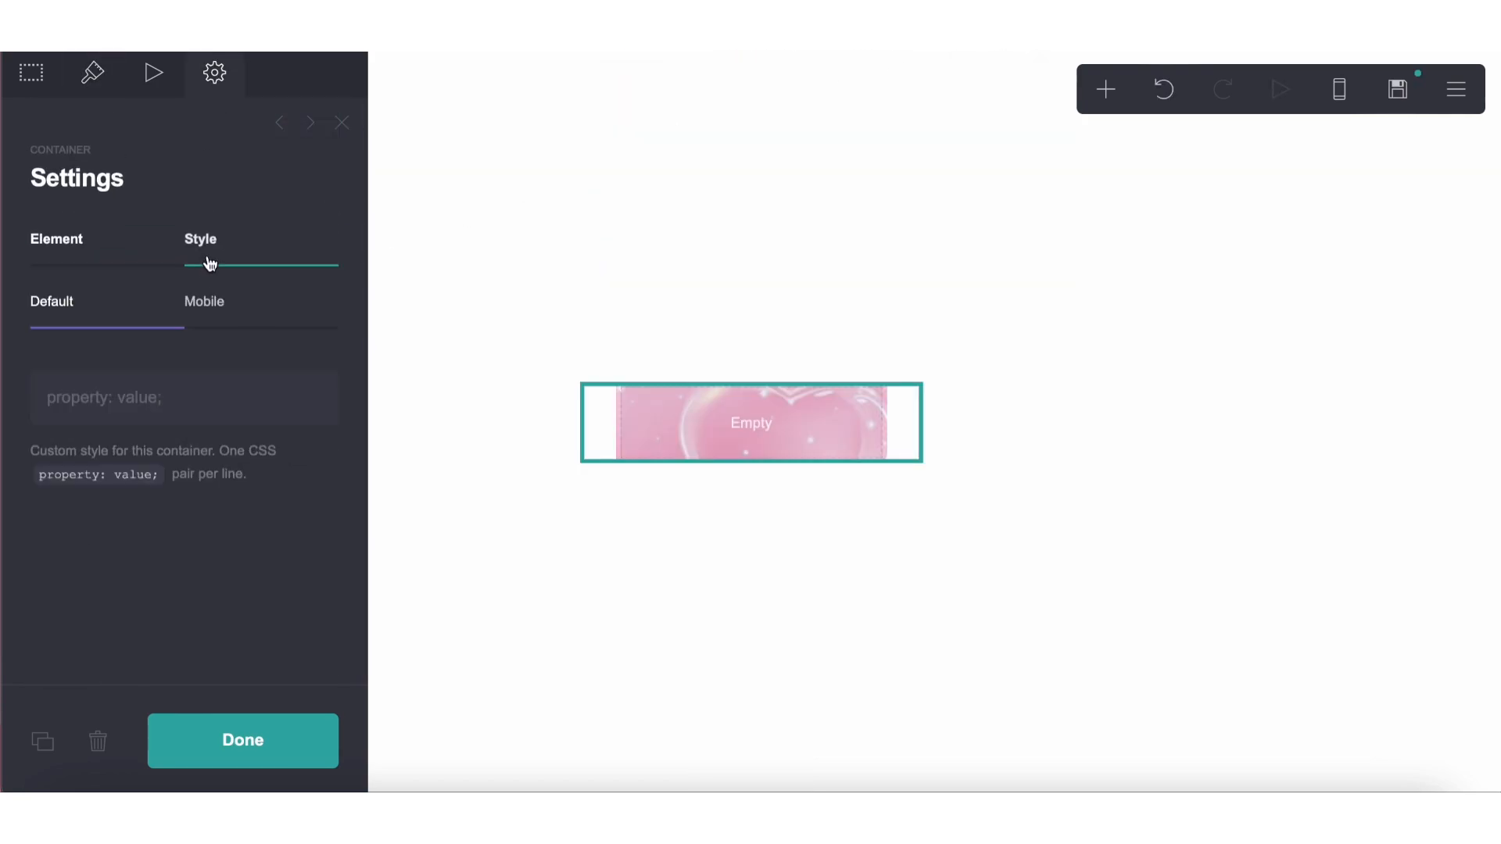
click(168, 392)
key(ctrl+v)
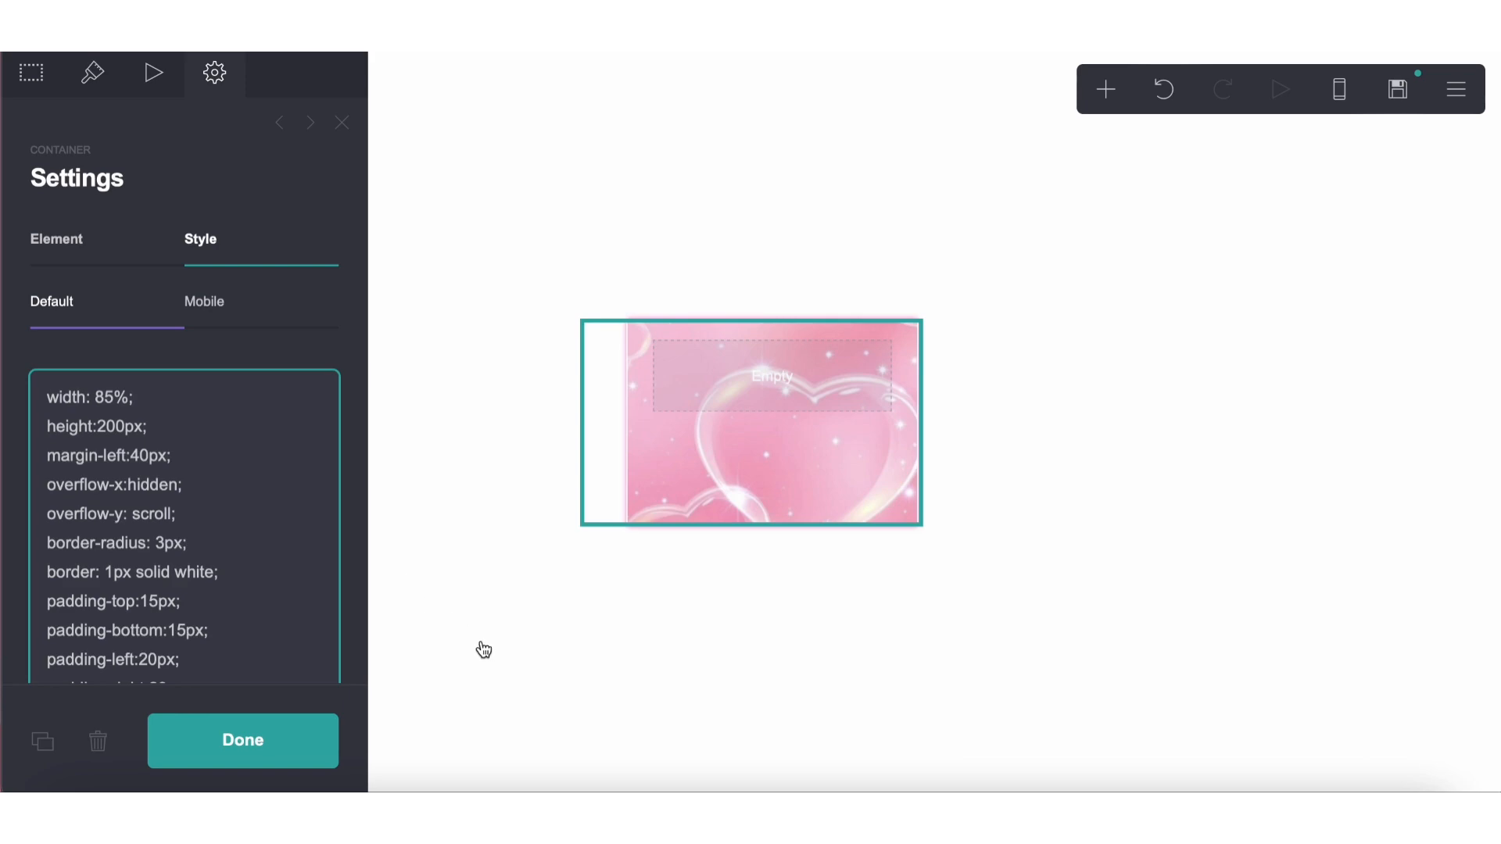
click(486, 666)
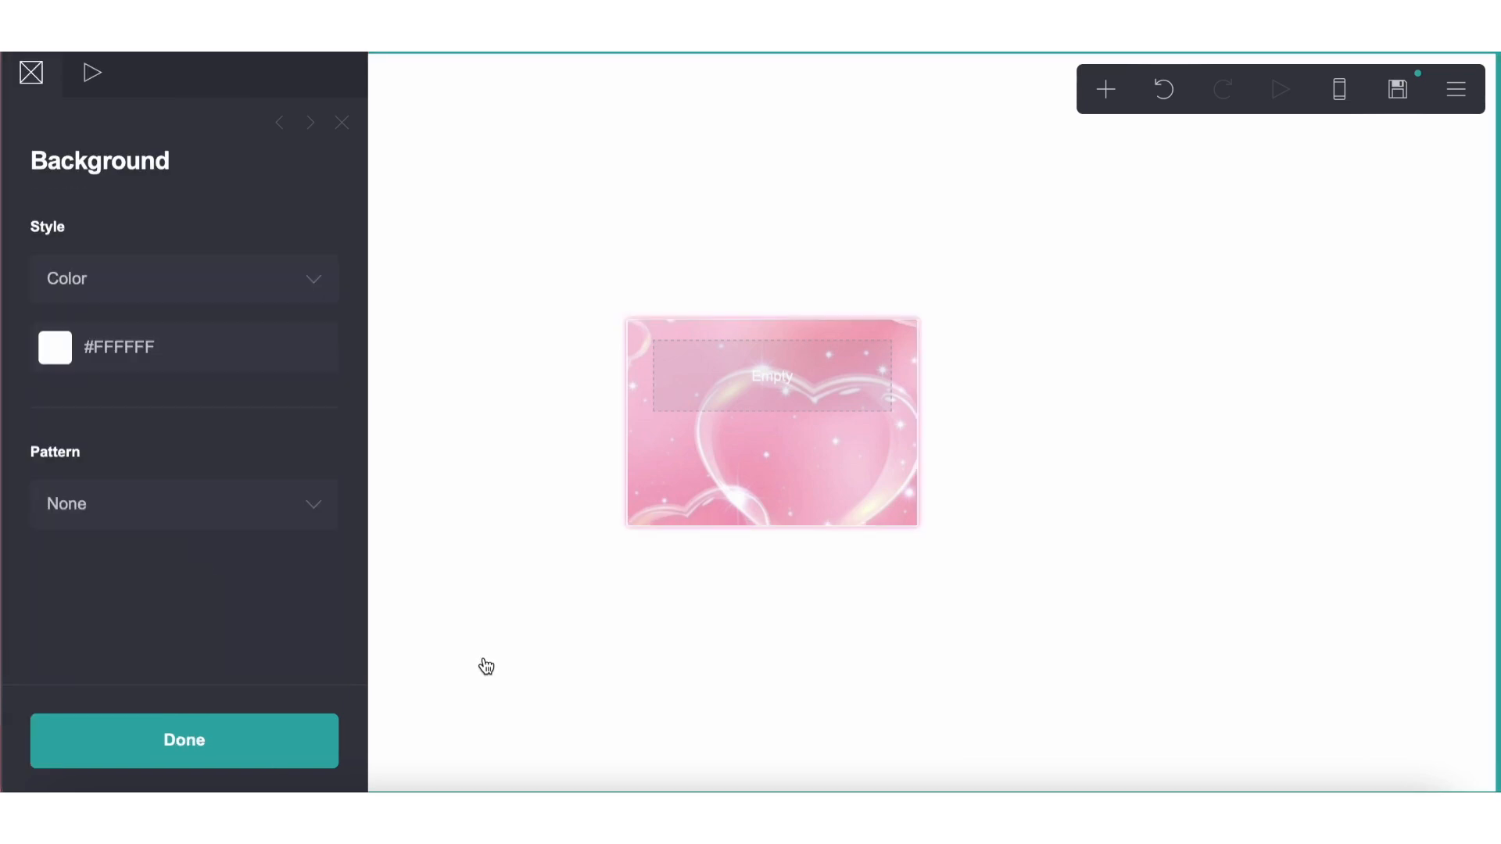
click(773, 501)
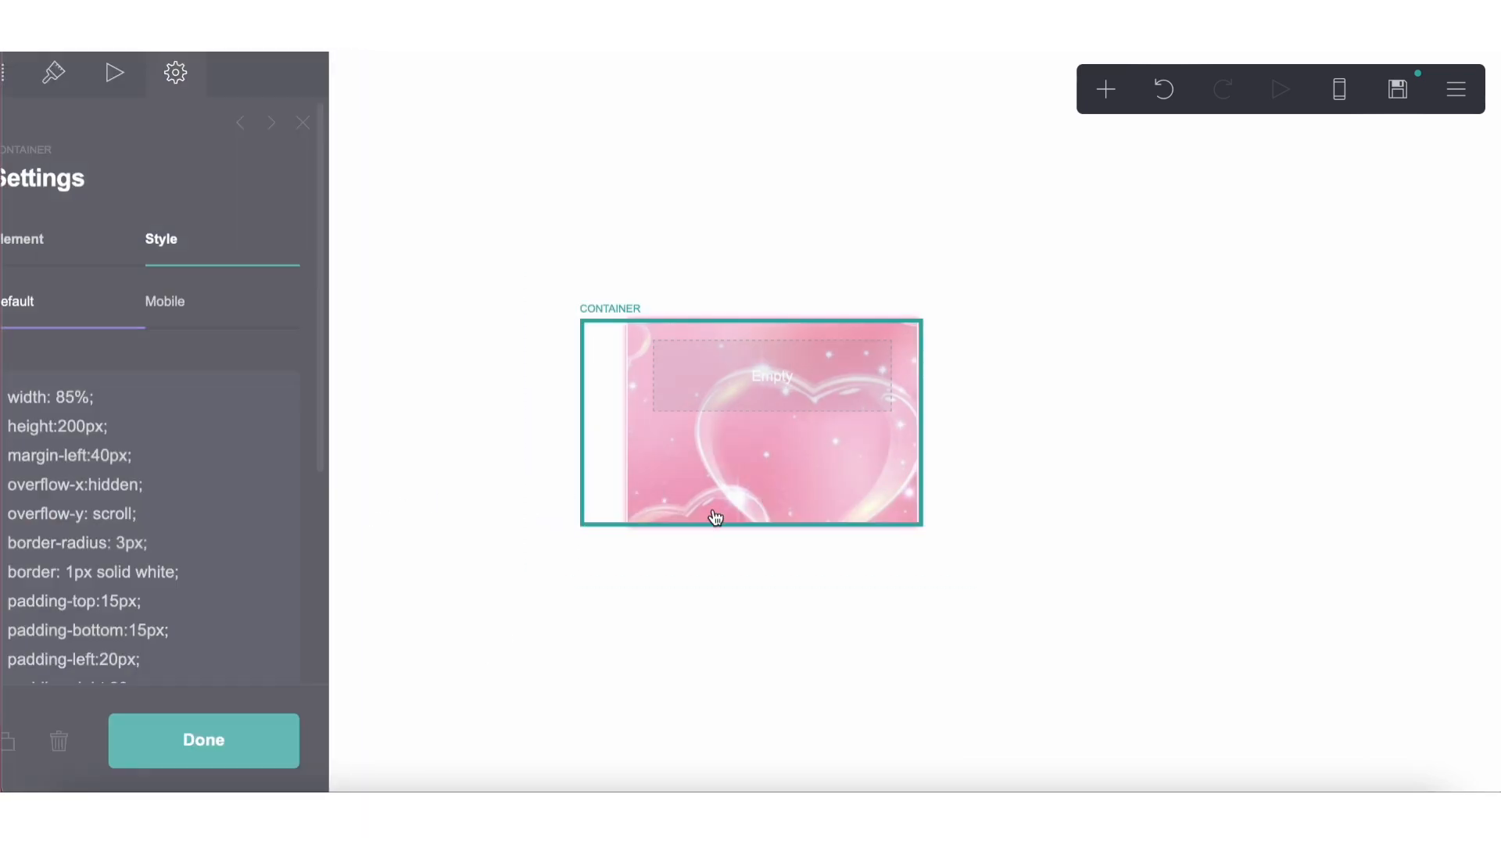
Raise the opacity of the white colour overlay on the container's background image so the pink hearts look paler
click(93, 74)
scroll(139, 520, down, 10)
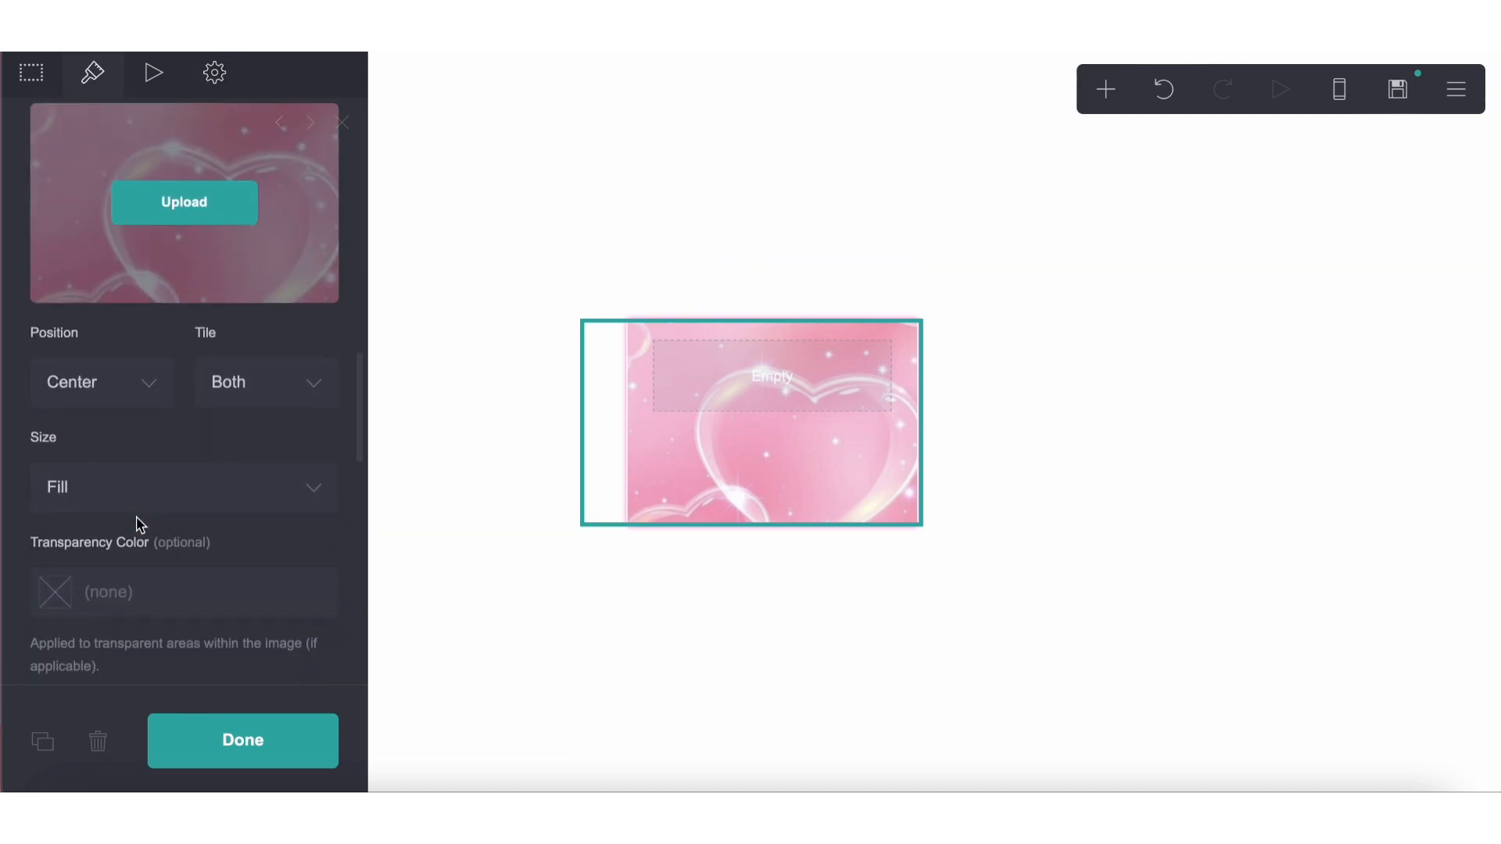
click(147, 506)
scroll(147, 505, down, 5)
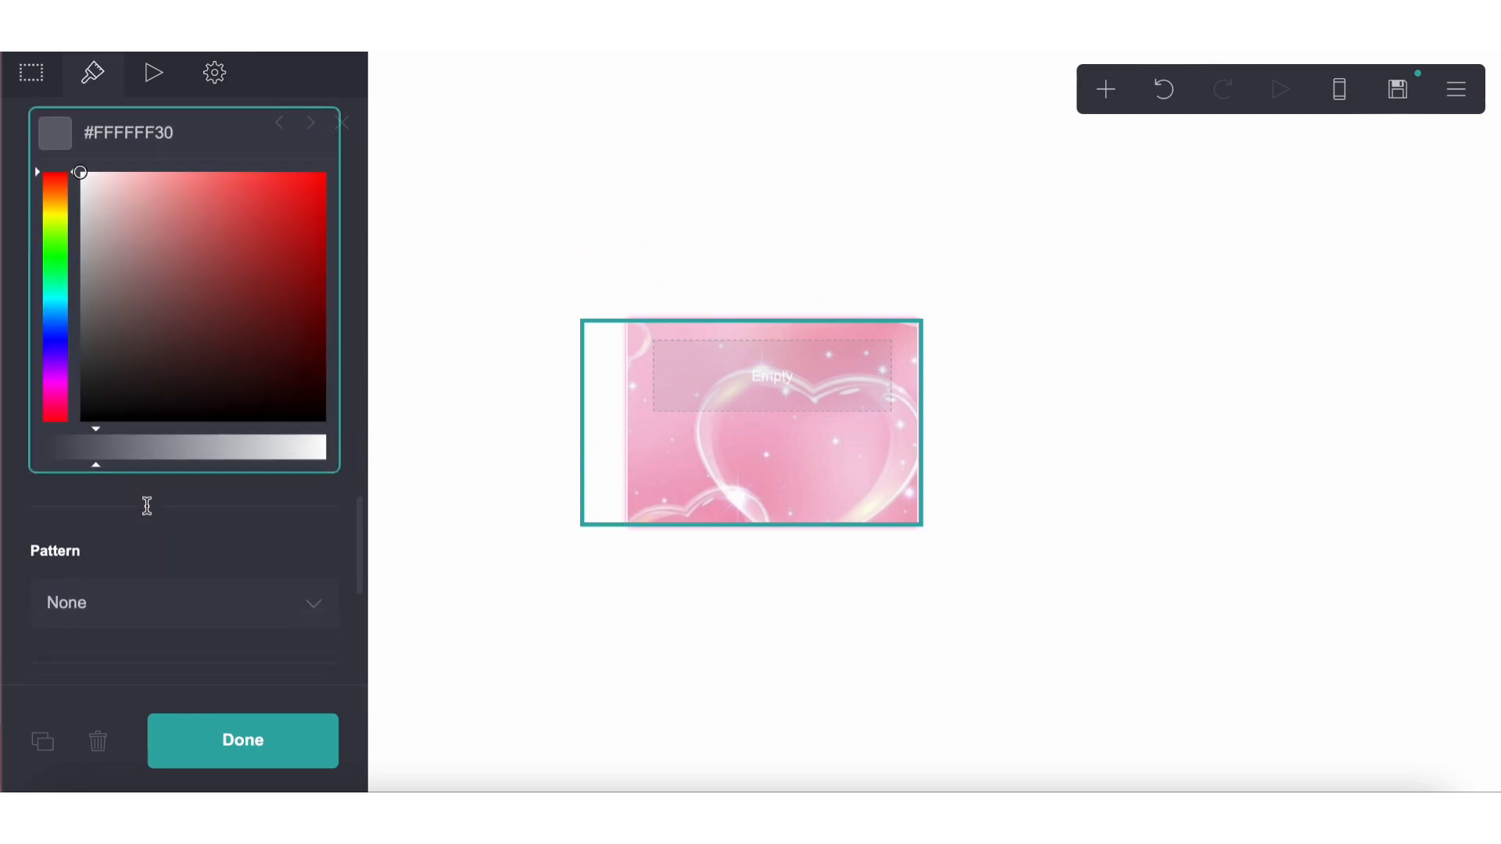
drag(121, 409, 158, 411)
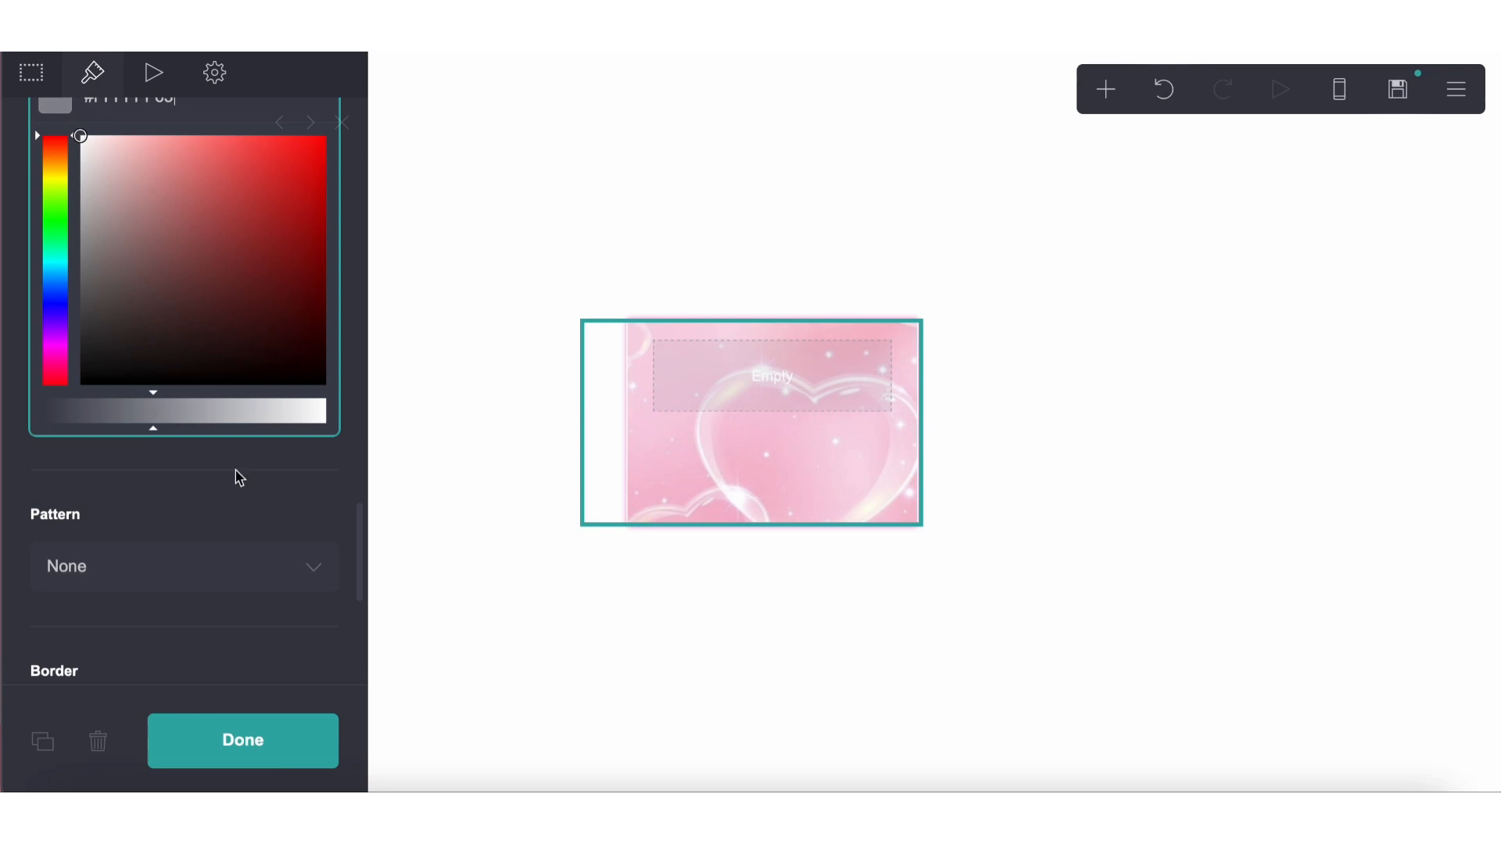
click(650, 667)
Add an image element below the container and reduce the page's content spacing to its minimum
click(1105, 89)
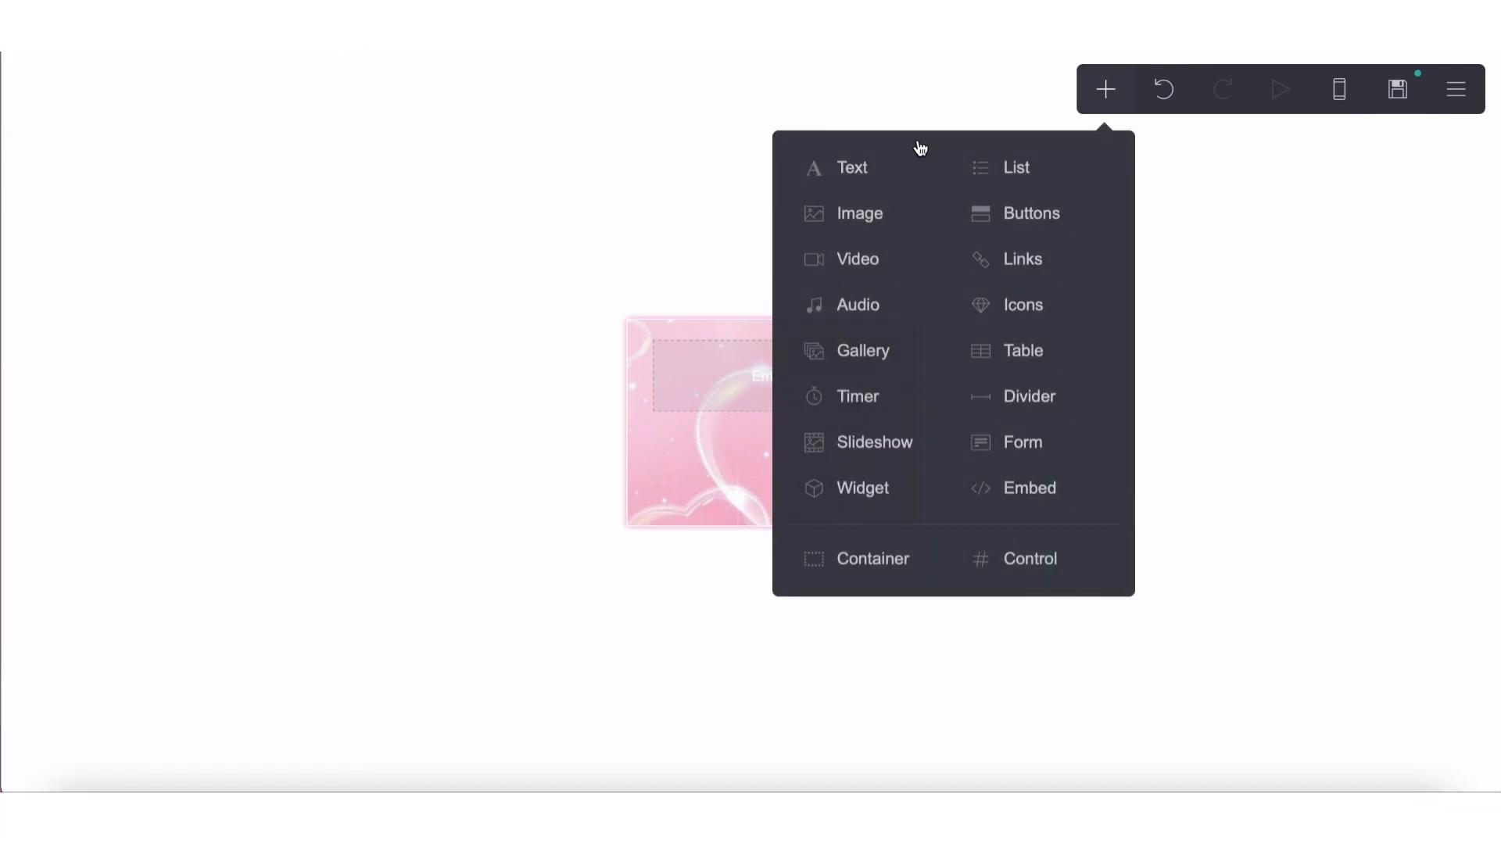
click(875, 213)
click(1451, 92)
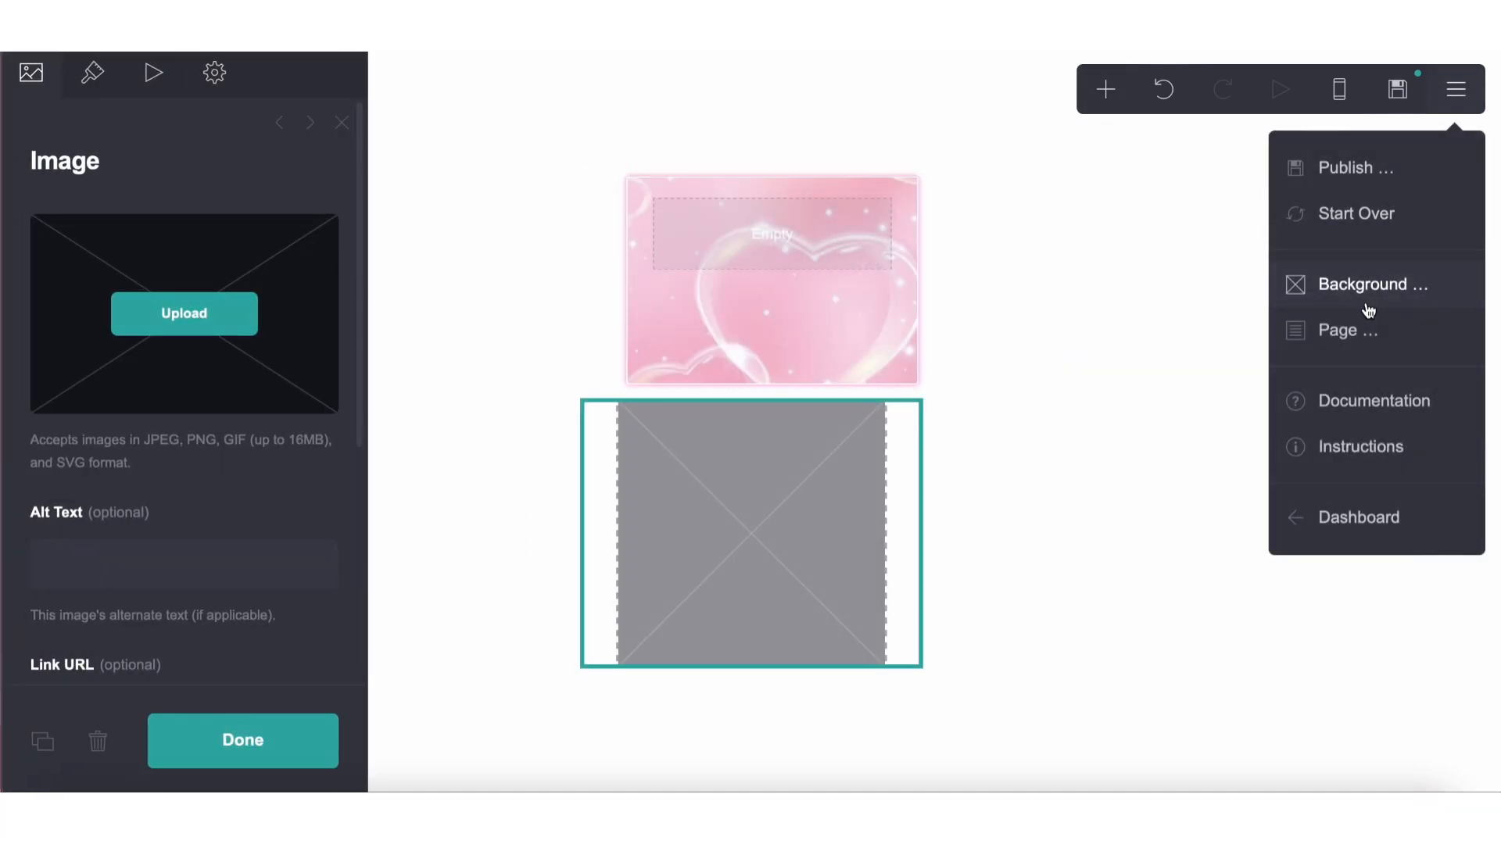
click(1360, 325)
scroll(195, 446, down, 5)
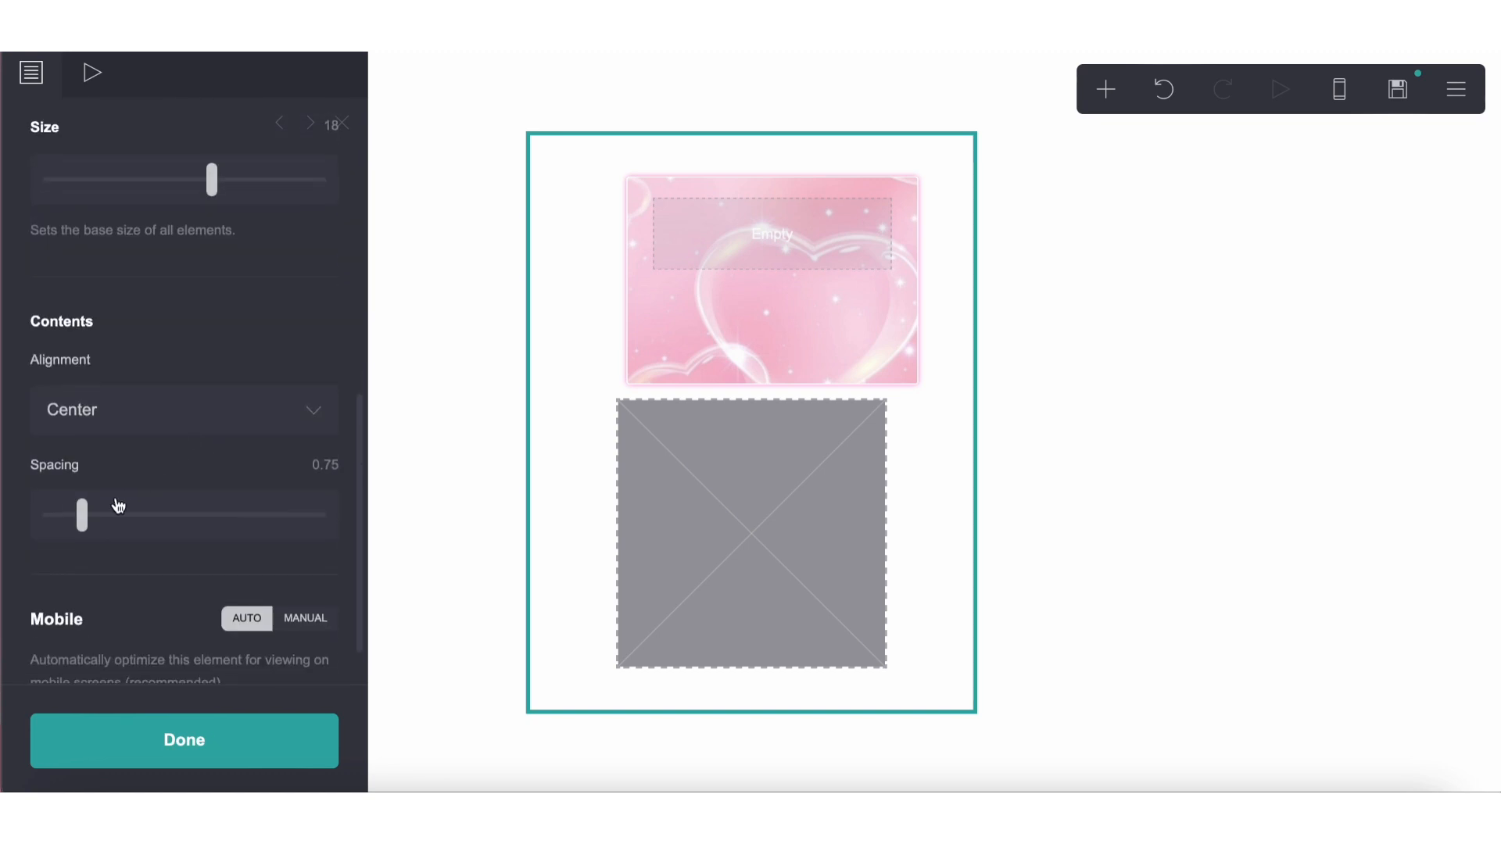
drag(81, 509, 6, 483)
Upload doll.png to the new image element, accept it uncropped and set its width to Auto
click(647, 473)
click(170, 318)
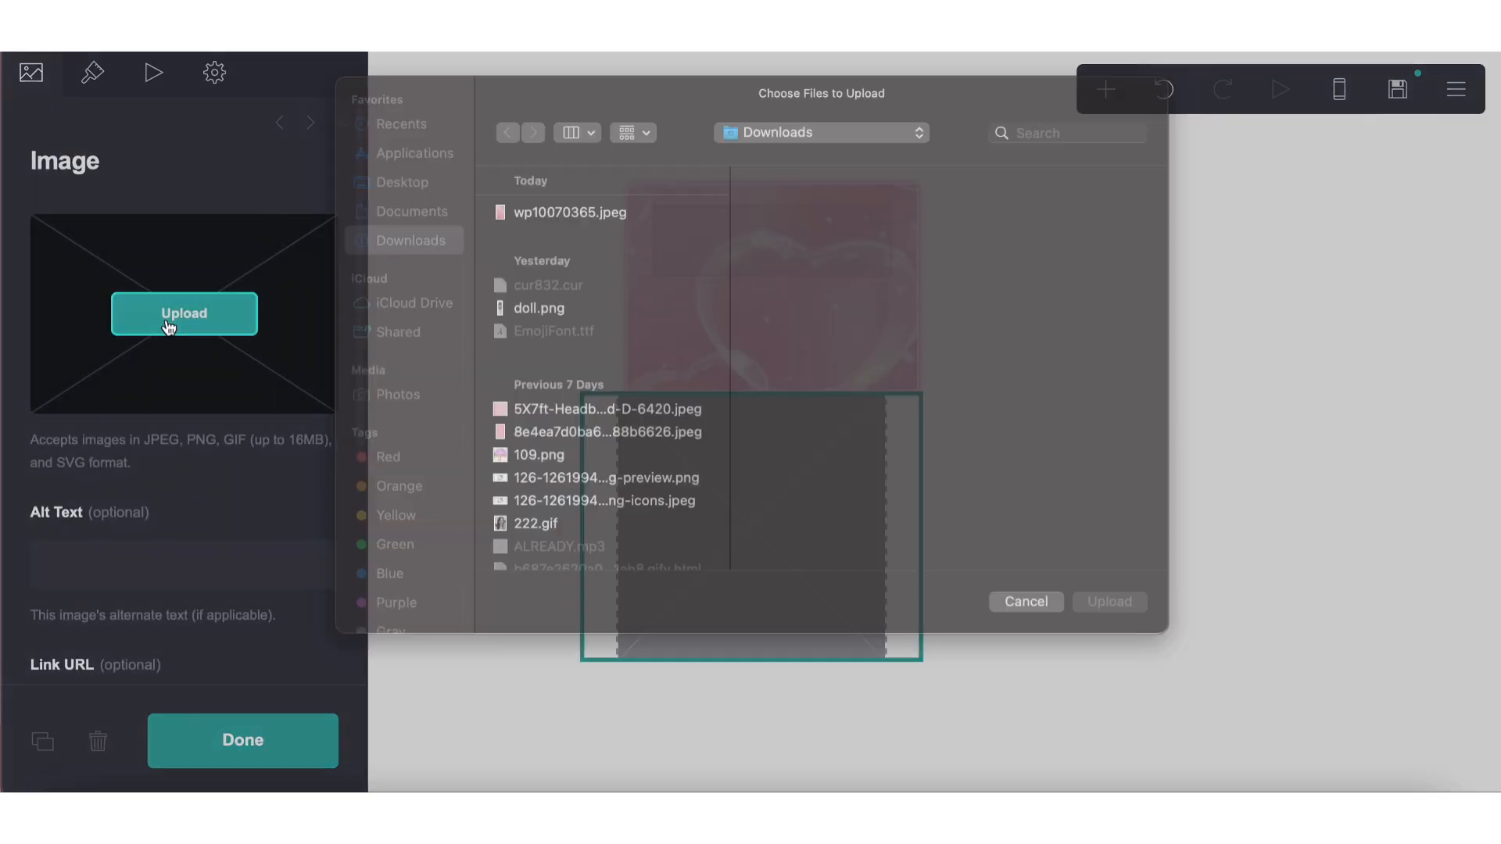
click(577, 337)
click(1114, 626)
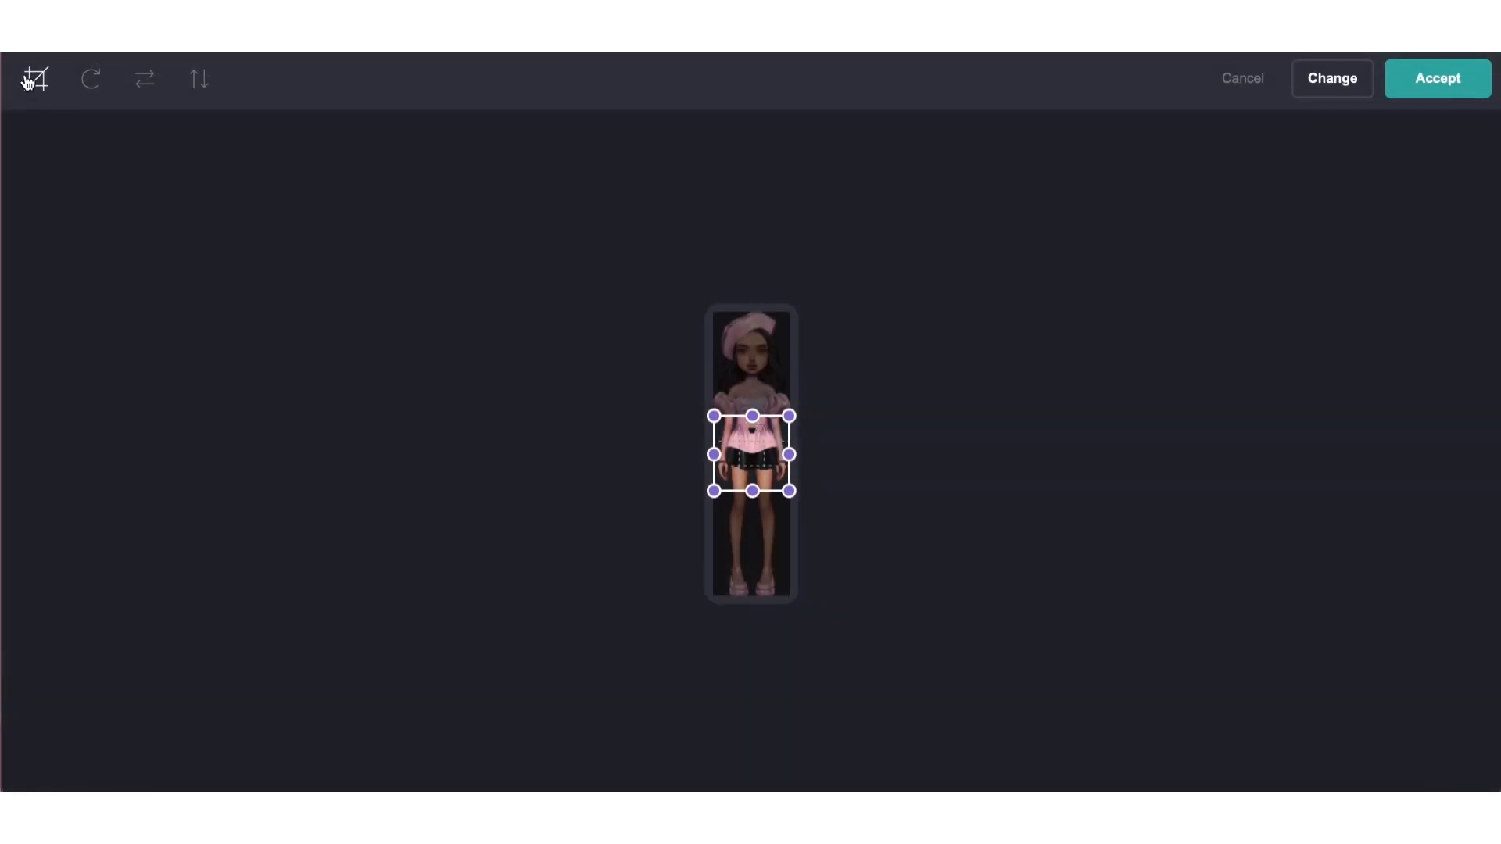
click(28, 80)
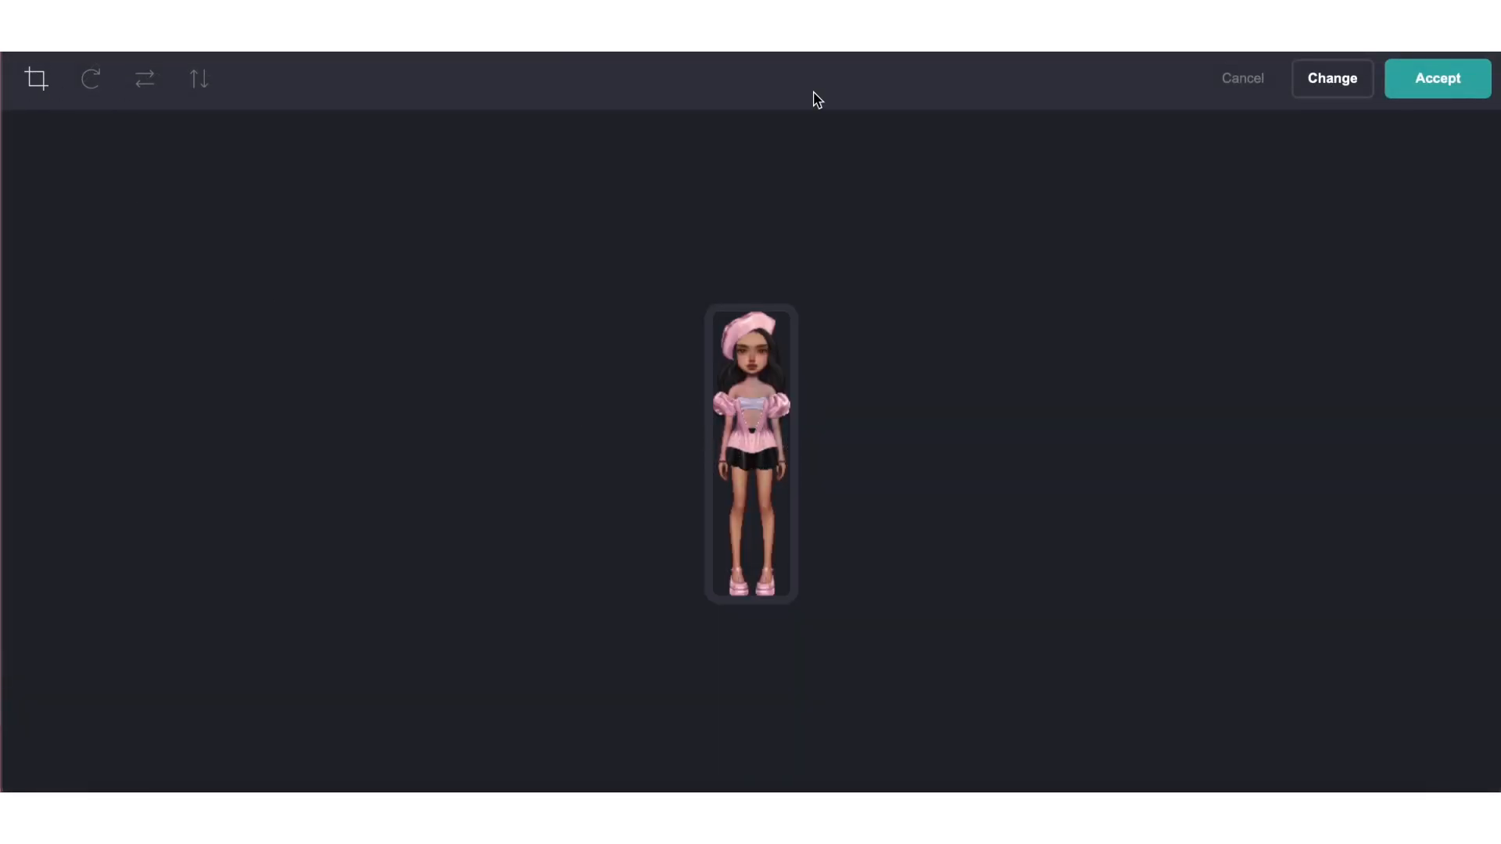
click(1413, 92)
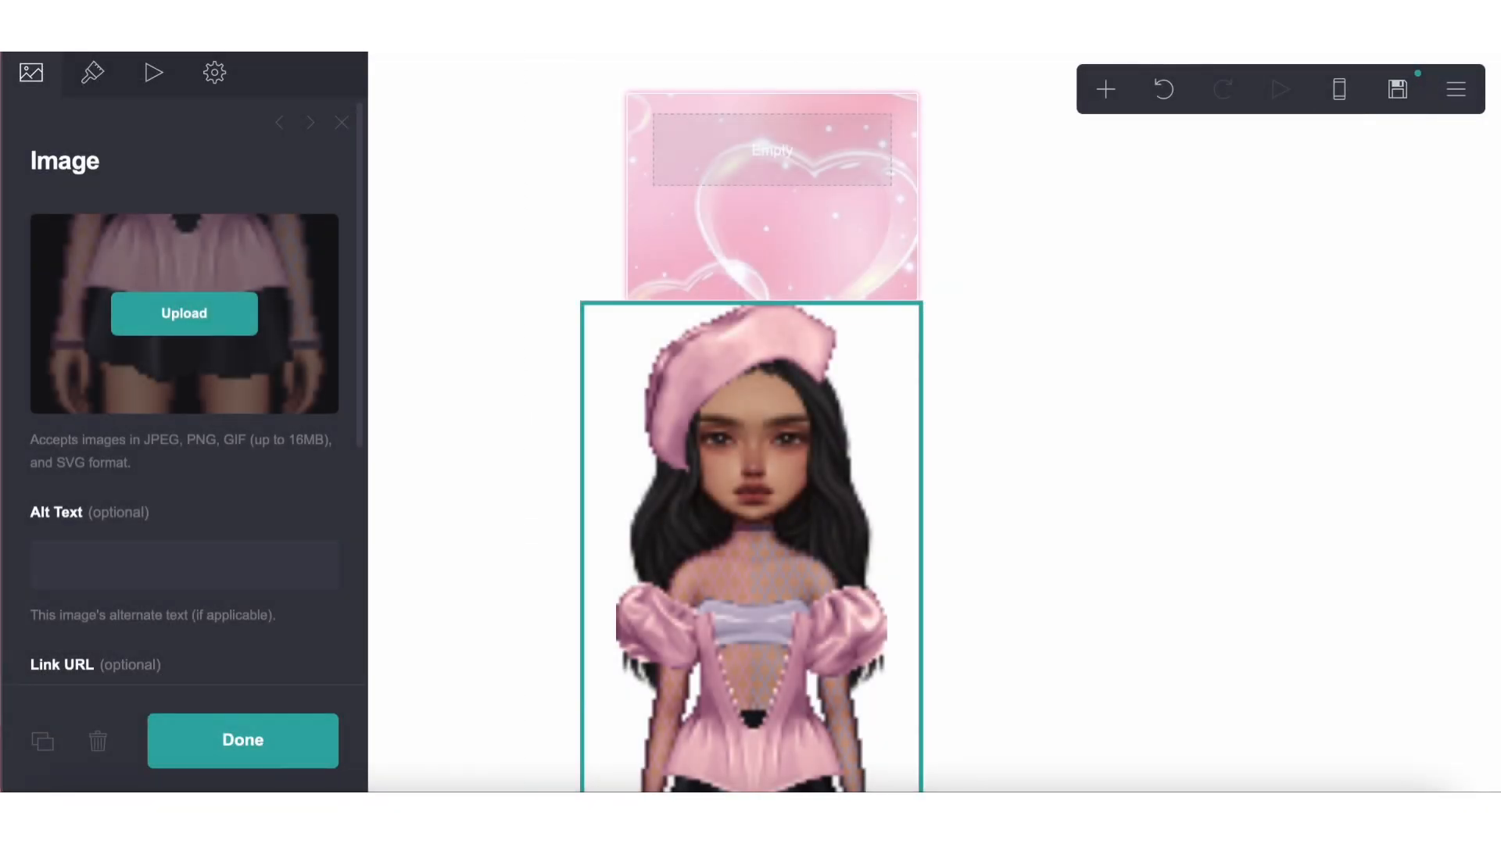
click(92, 72)
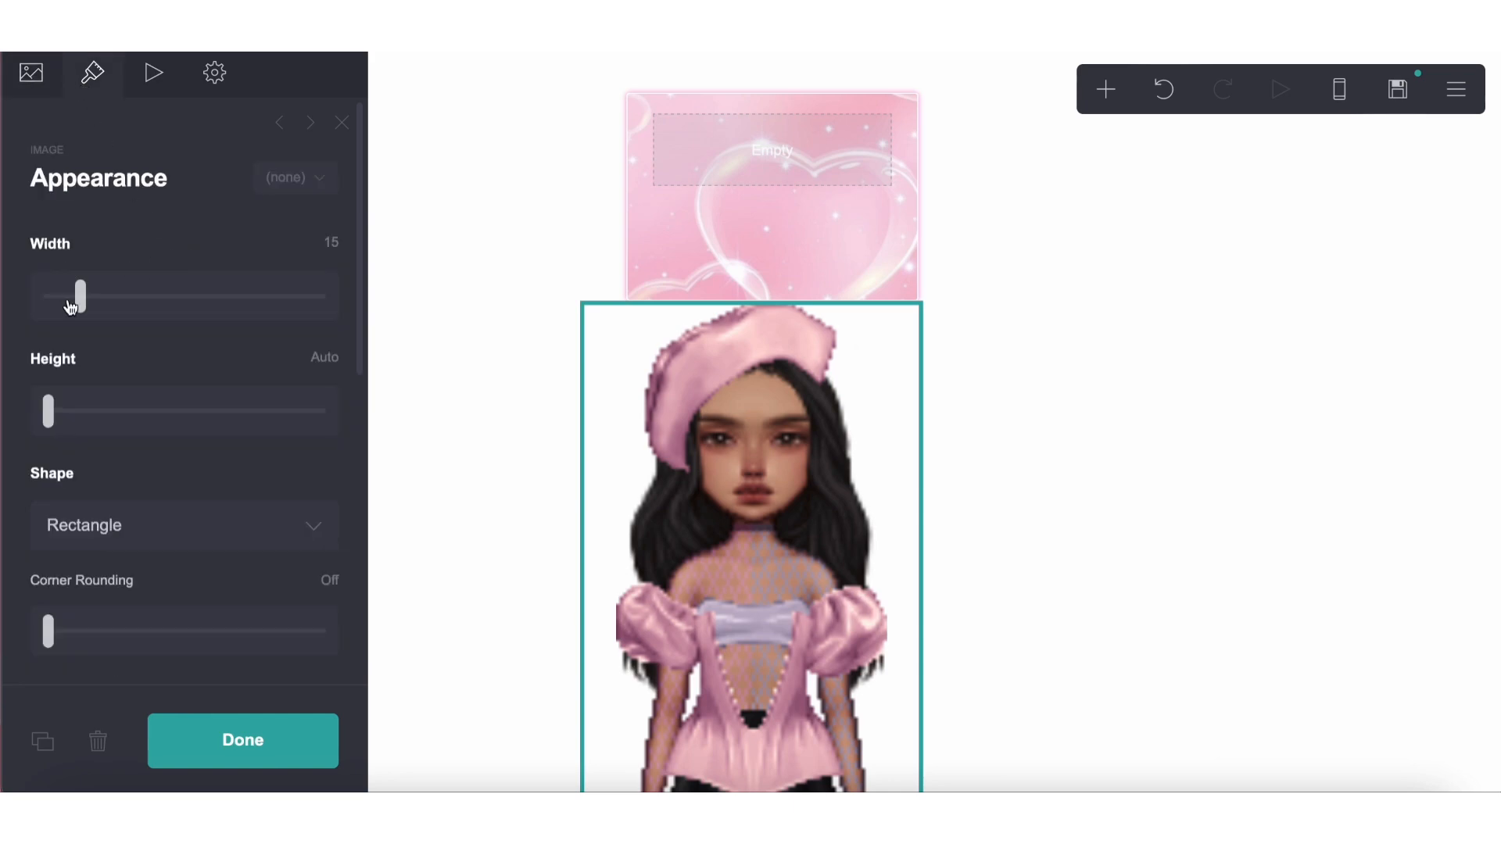
drag(70, 306, 45, 307)
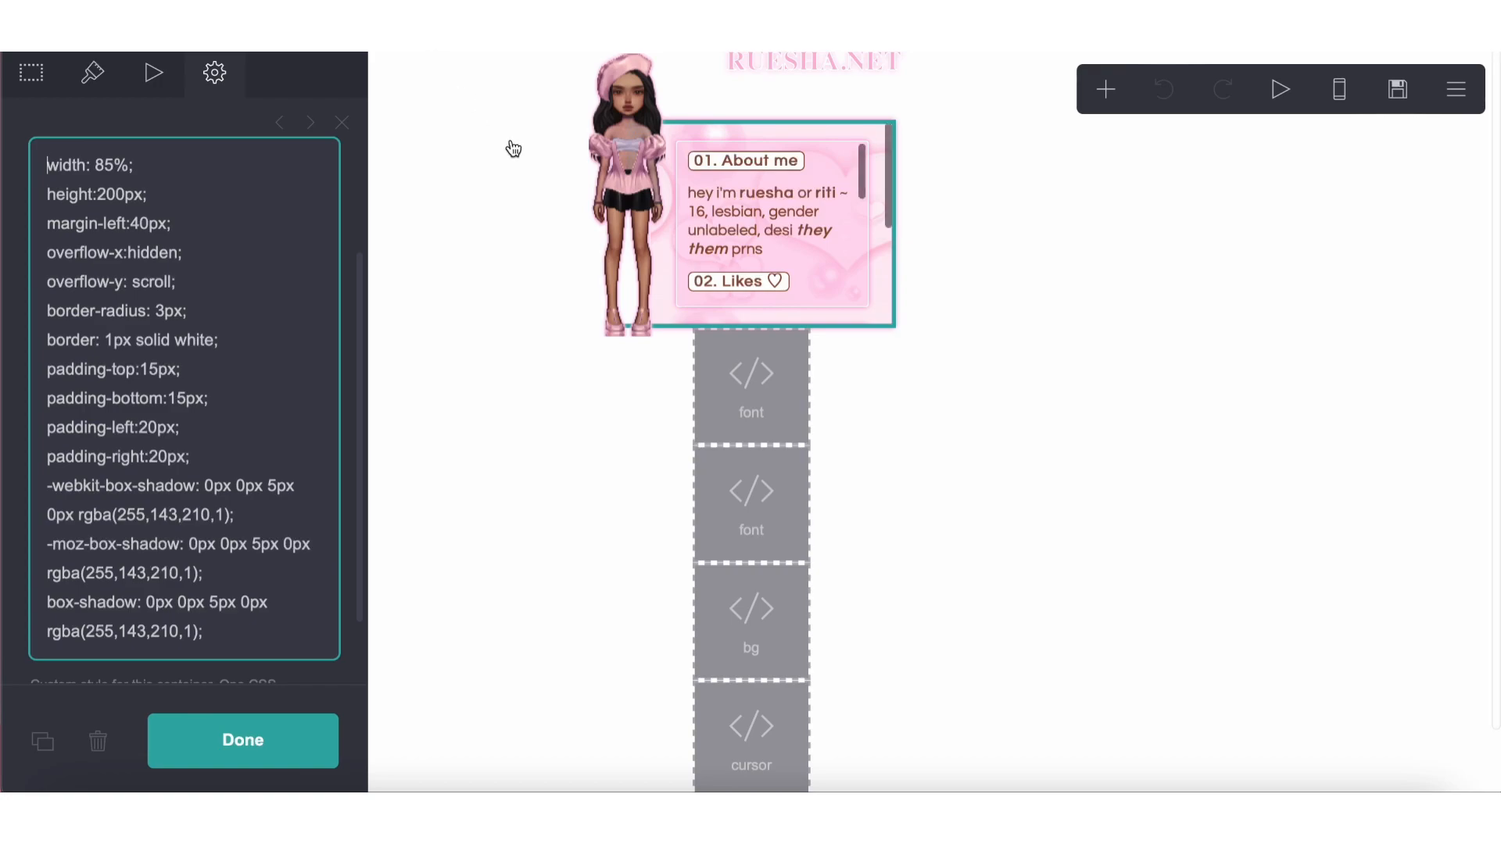
Copy the doll image's full custom style CSS on the reference site, from the drop-shadow filter through bottom: -0.5em
click(655, 180)
click(212, 88)
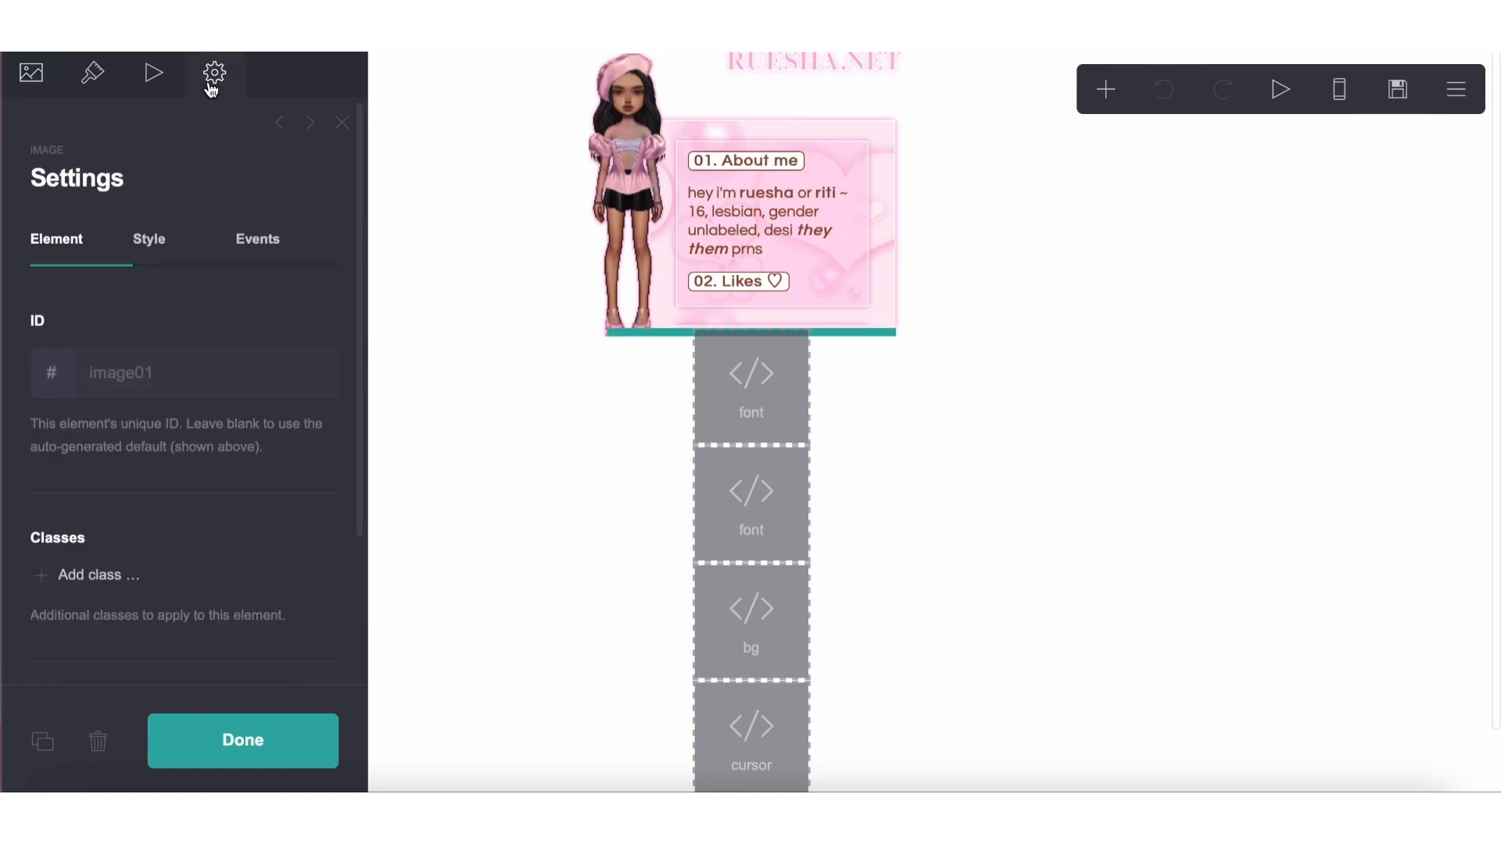
click(184, 259)
scroll(214, 419, down, 3)
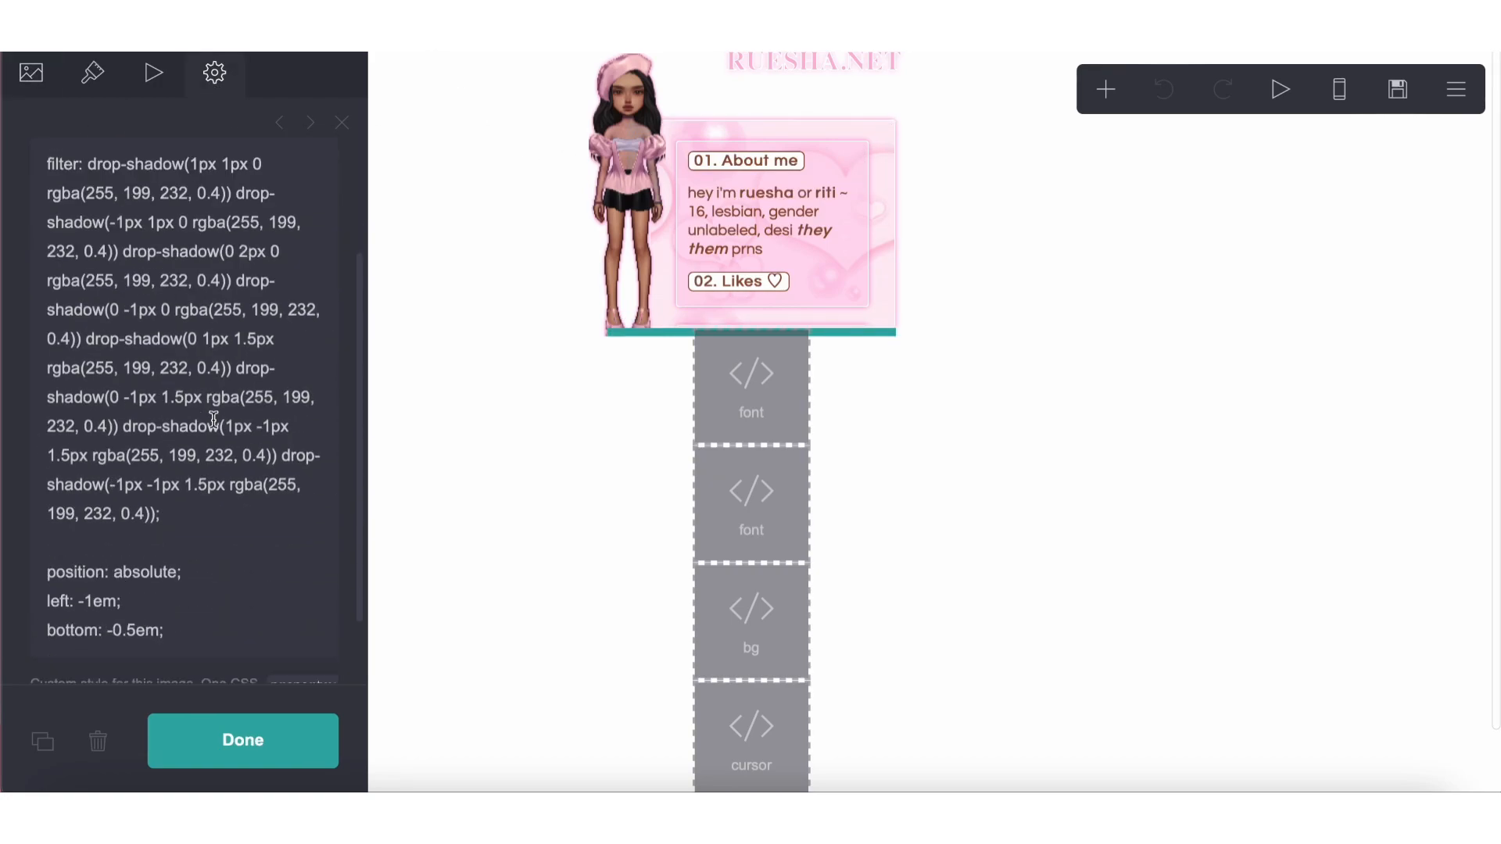
click(213, 419)
key(ctrl+a)
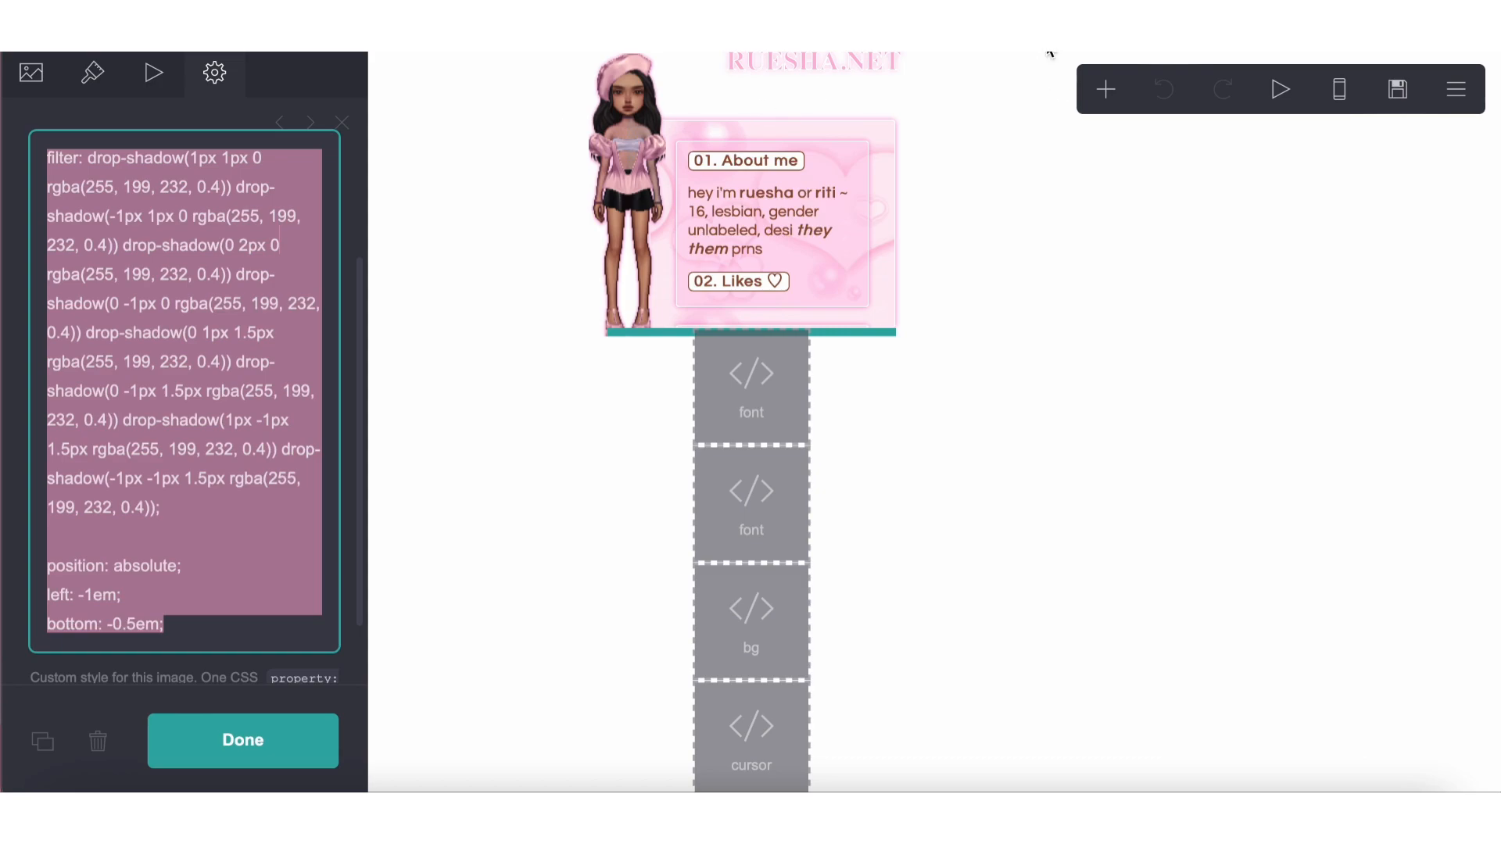
key(BackSpace)
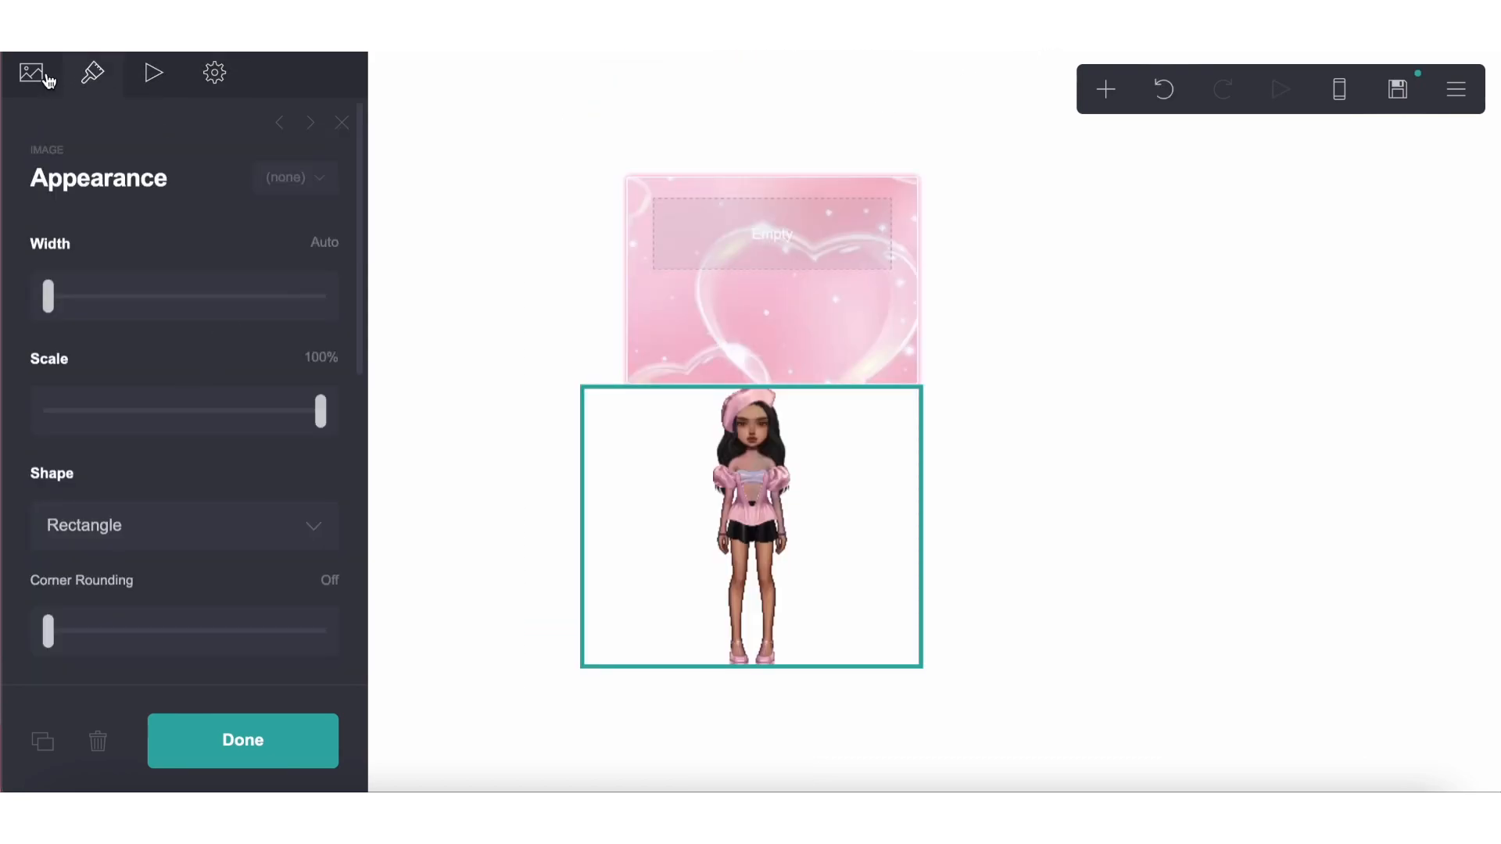
Paste the drop-shadow filter, position: absolute, left: -1em and bottom: -0.5em CSS as the new doll image's default custom style
click(214, 72)
click(149, 244)
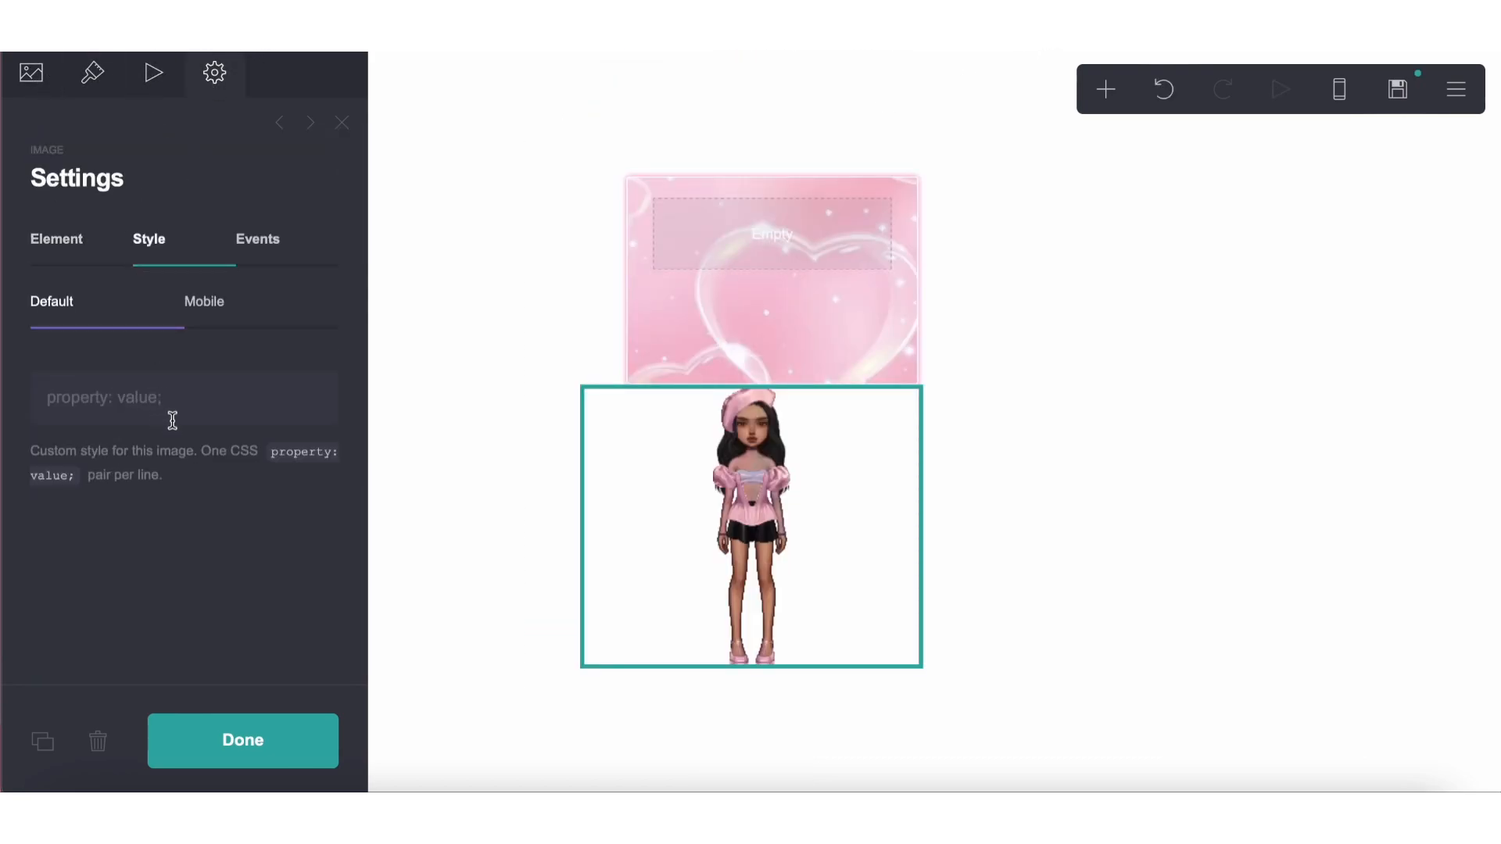
click(172, 420)
key(ctrl+v)
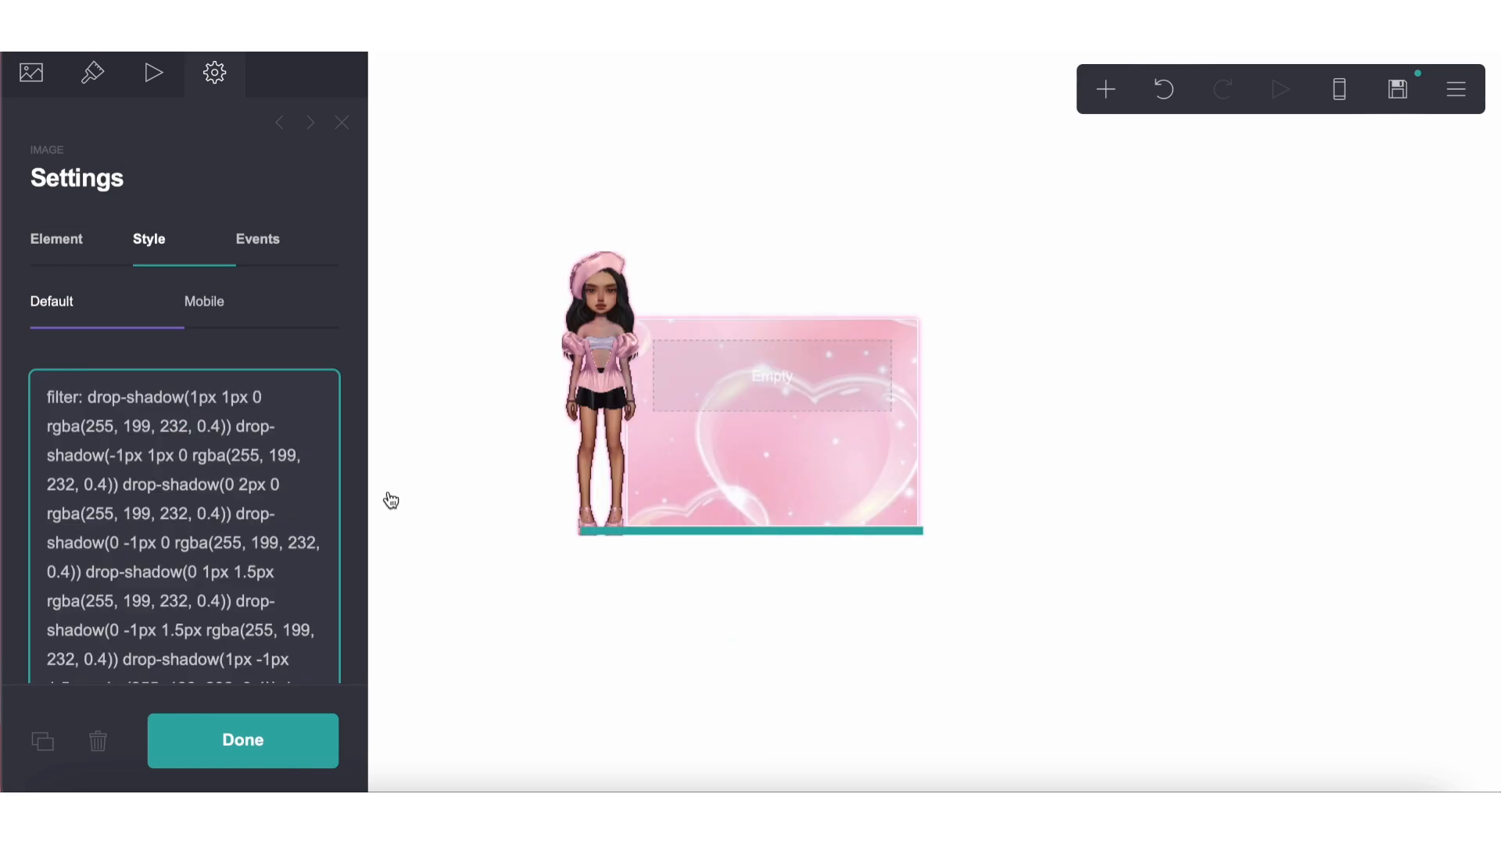
click(598, 422)
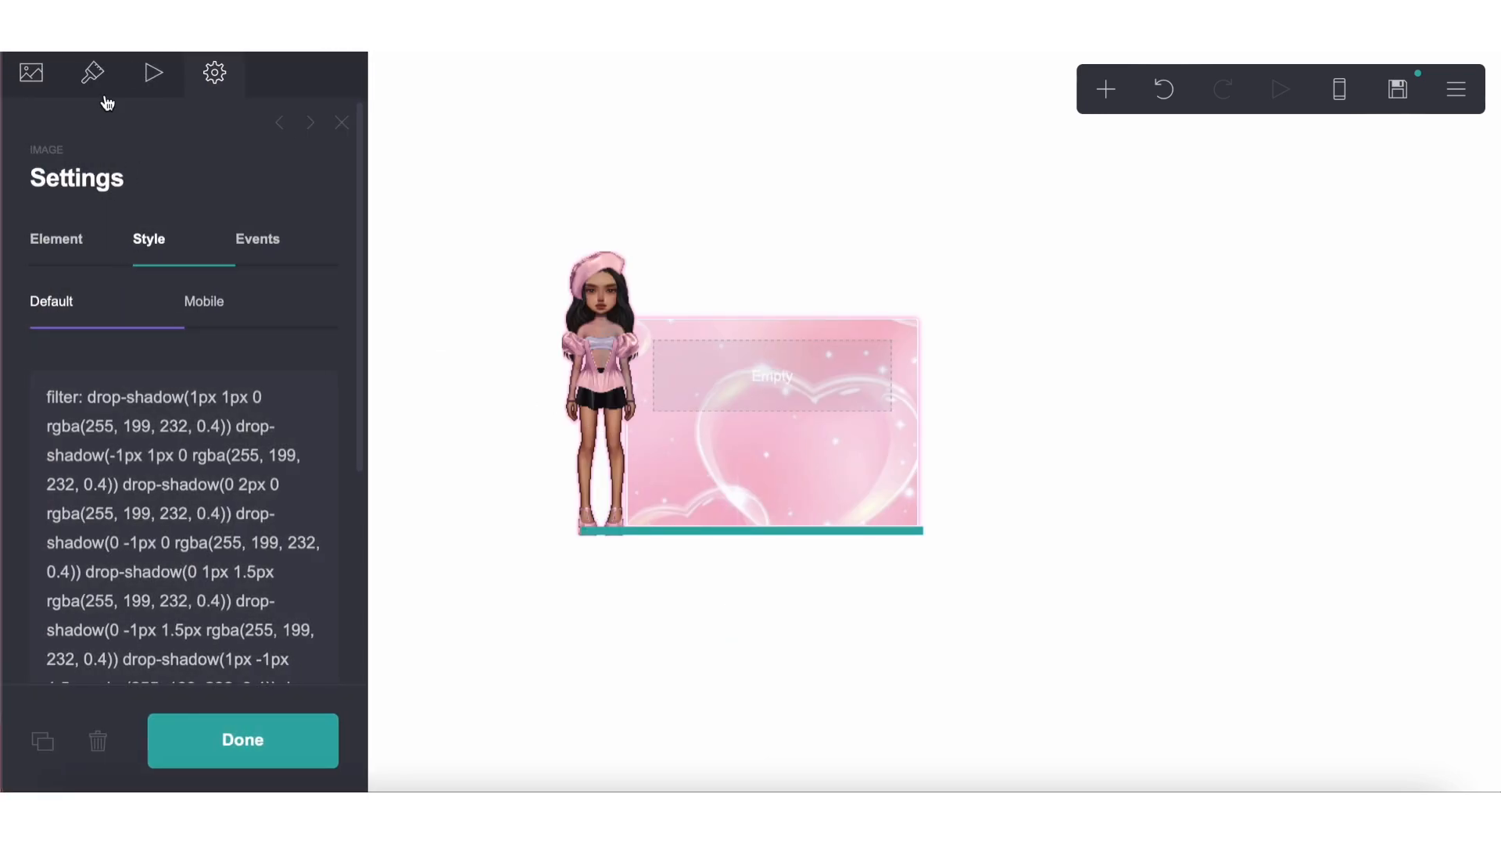
click(105, 96)
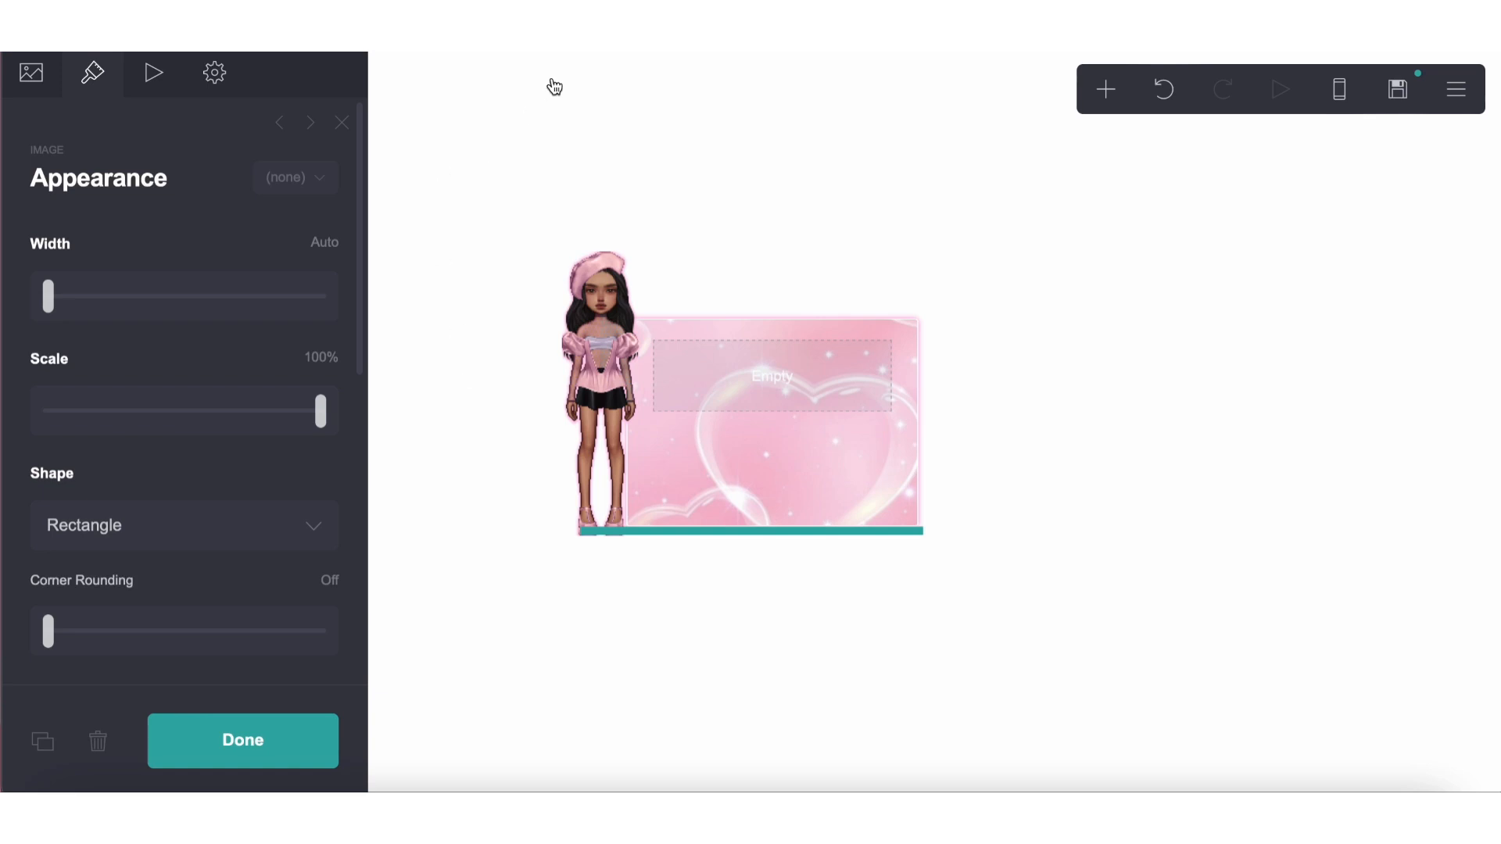
click(483, 221)
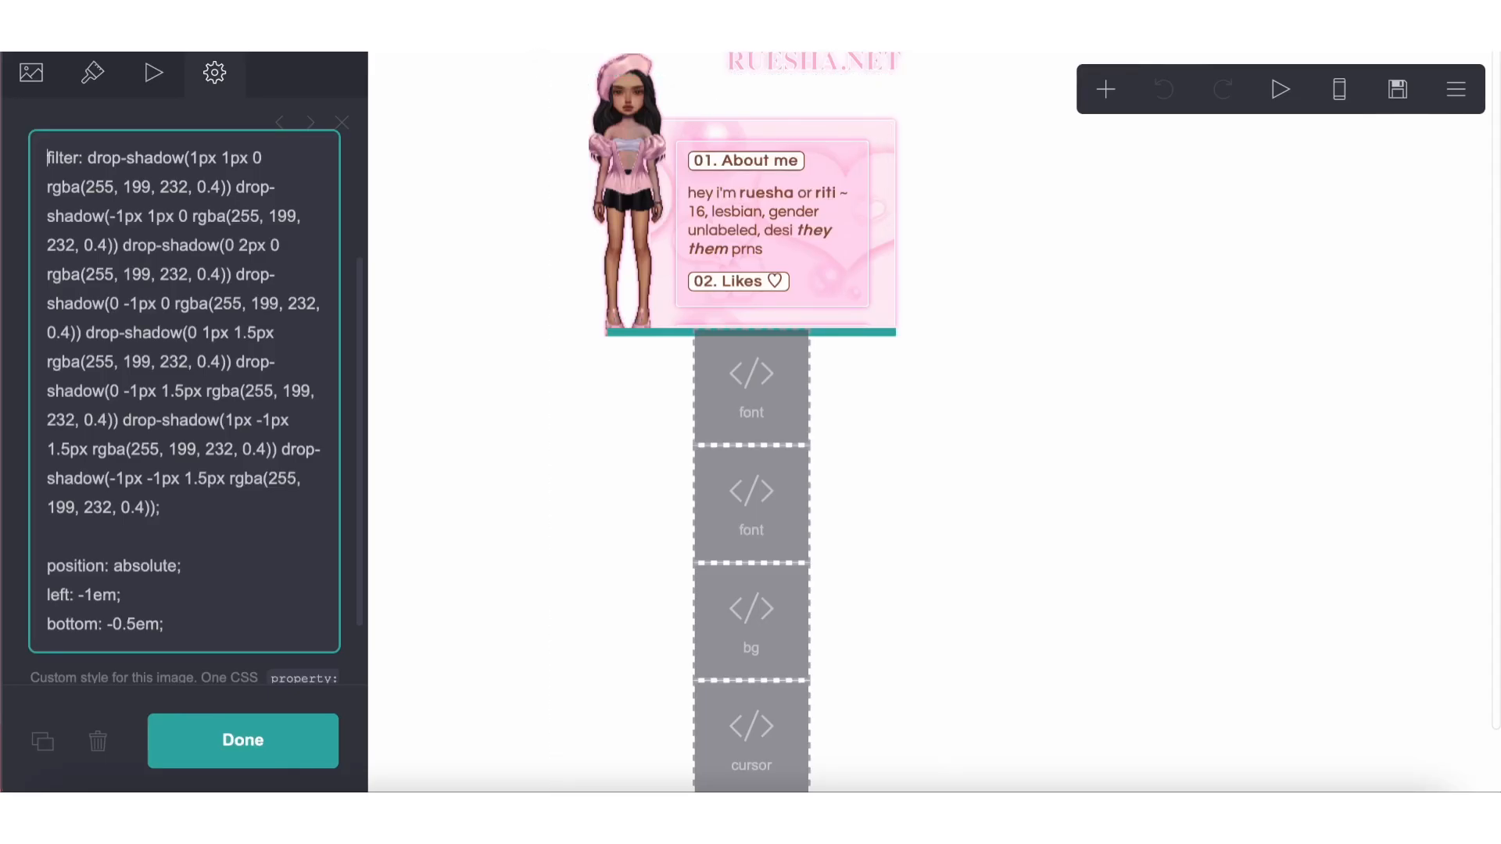
Review and select the About Me text's default custom style CSS on the reference site, from the background line through color: #955136
click(774, 205)
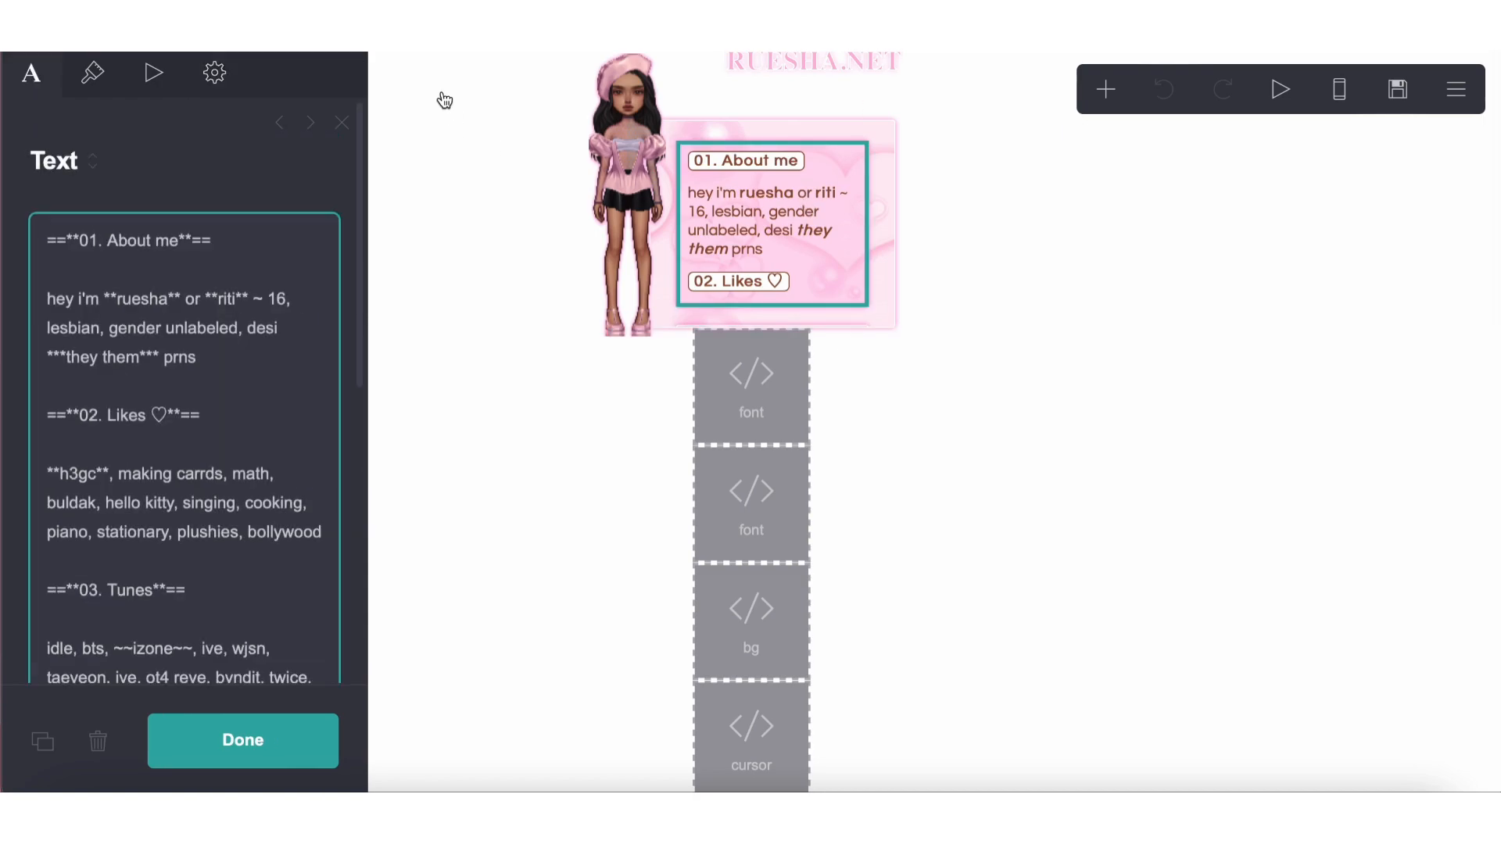
click(214, 73)
click(205, 236)
scroll(167, 427, down, 3)
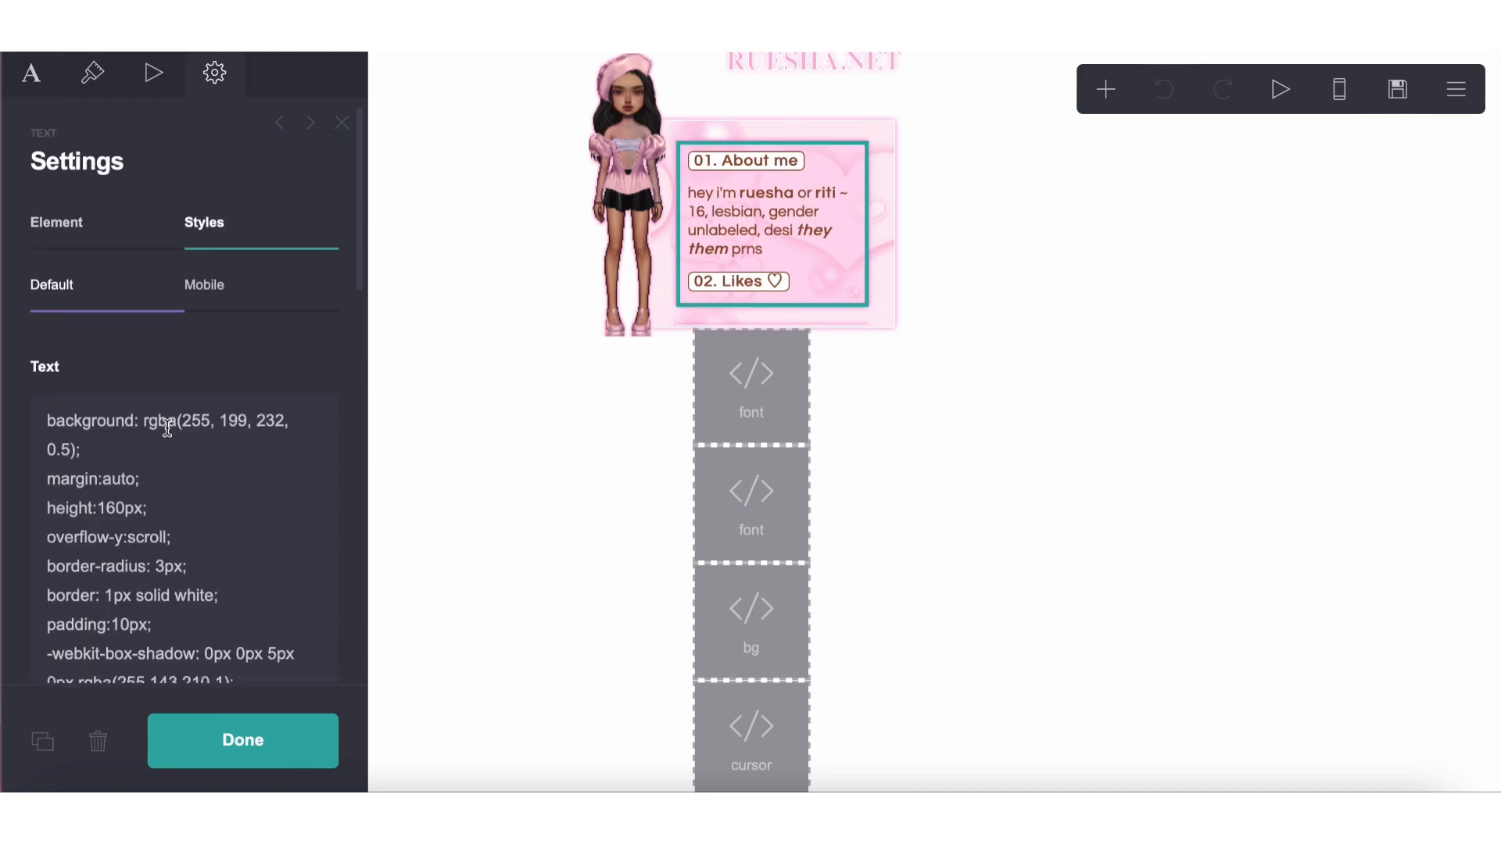
scroll(168, 427, down, 2)
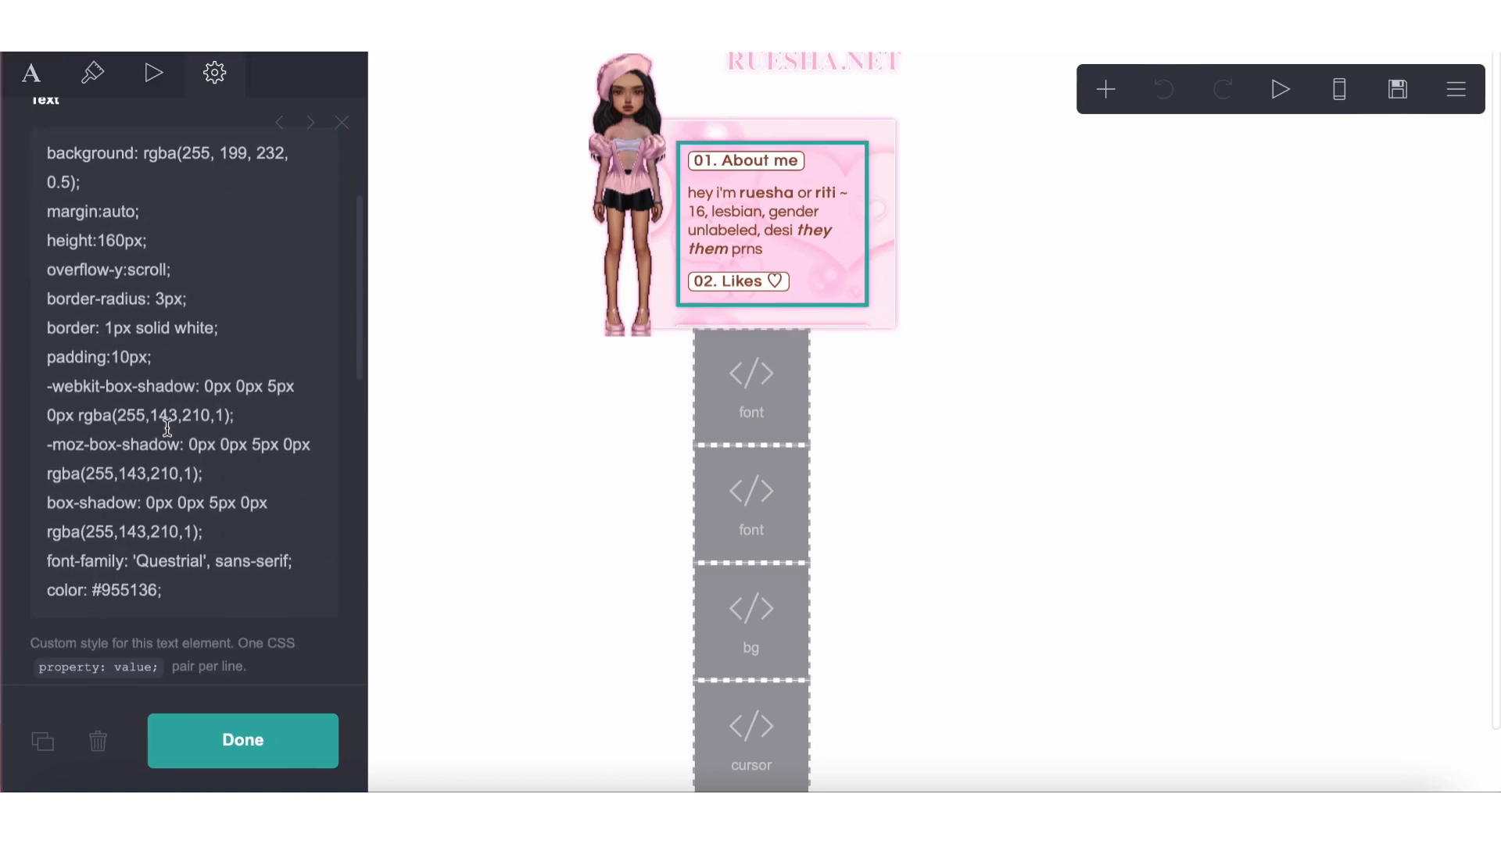
scroll(193, 595, up, 1)
click(193, 595)
key(ctrl+a)
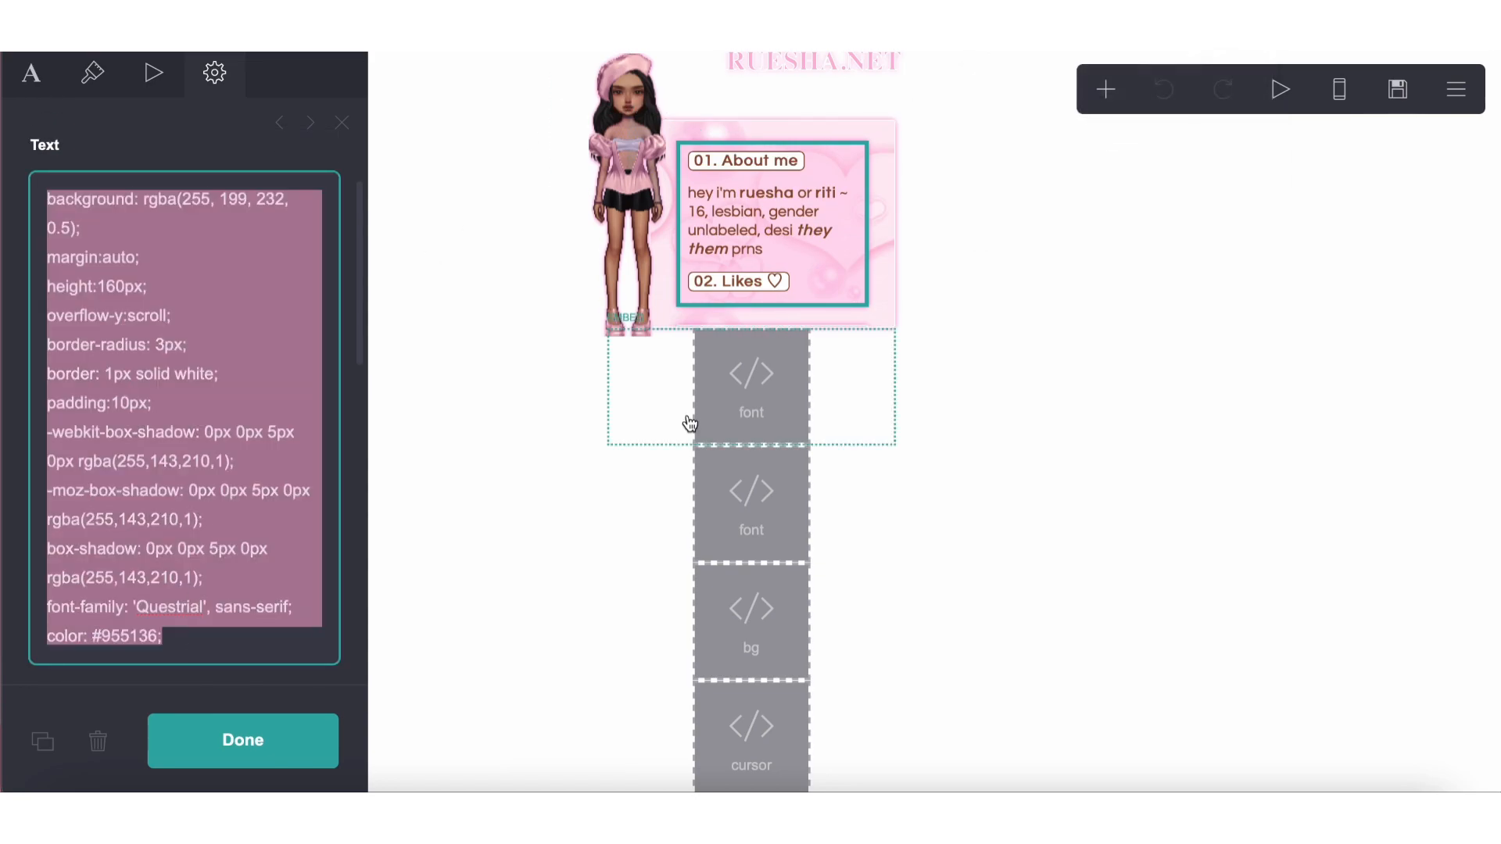
click(727, 412)
scroll(270, 405, down, 5)
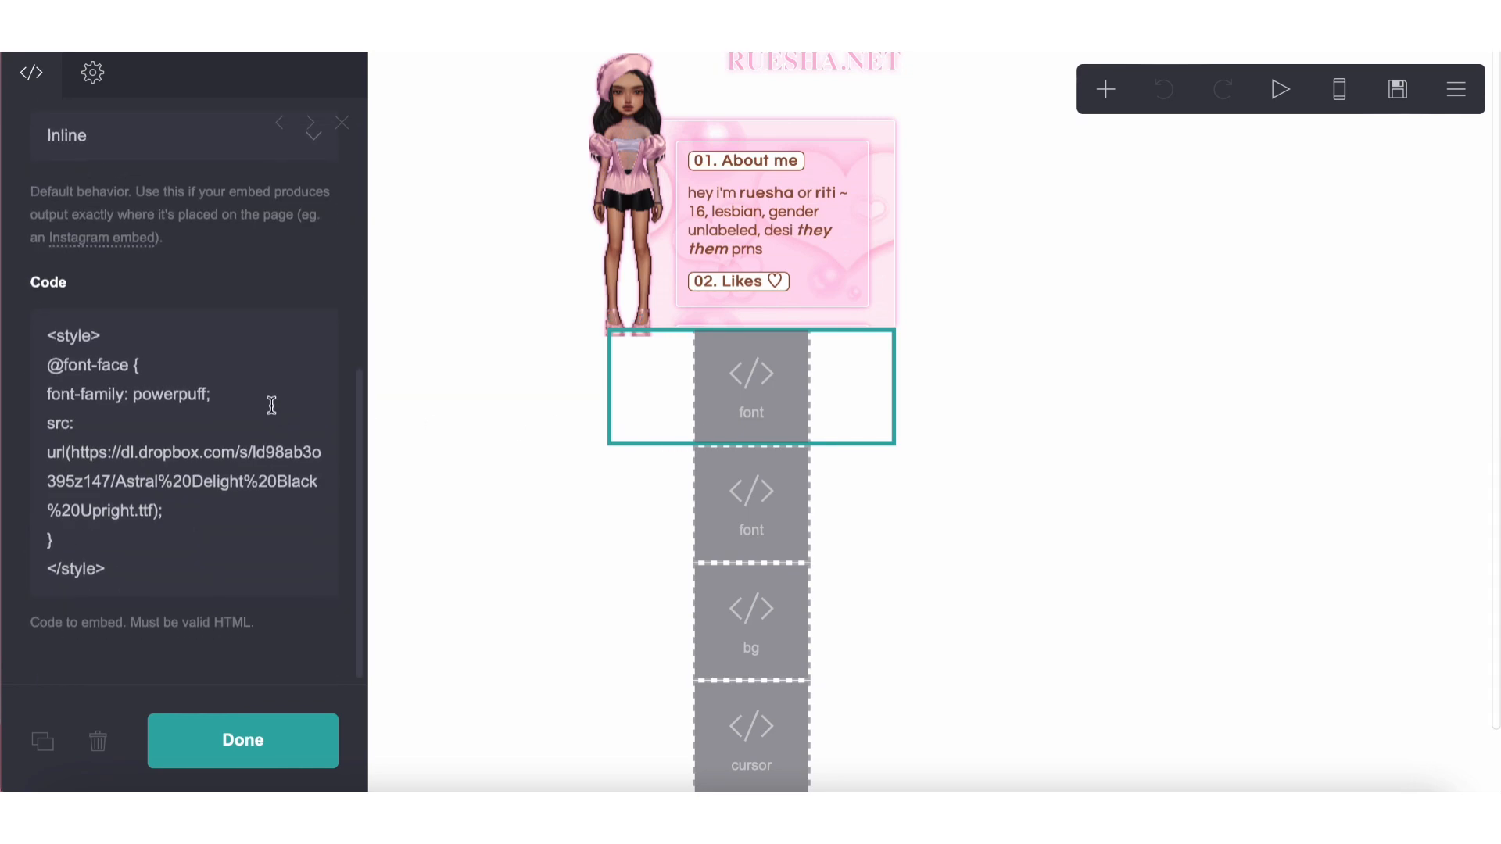
key(ctrl+a)
key(super+c)
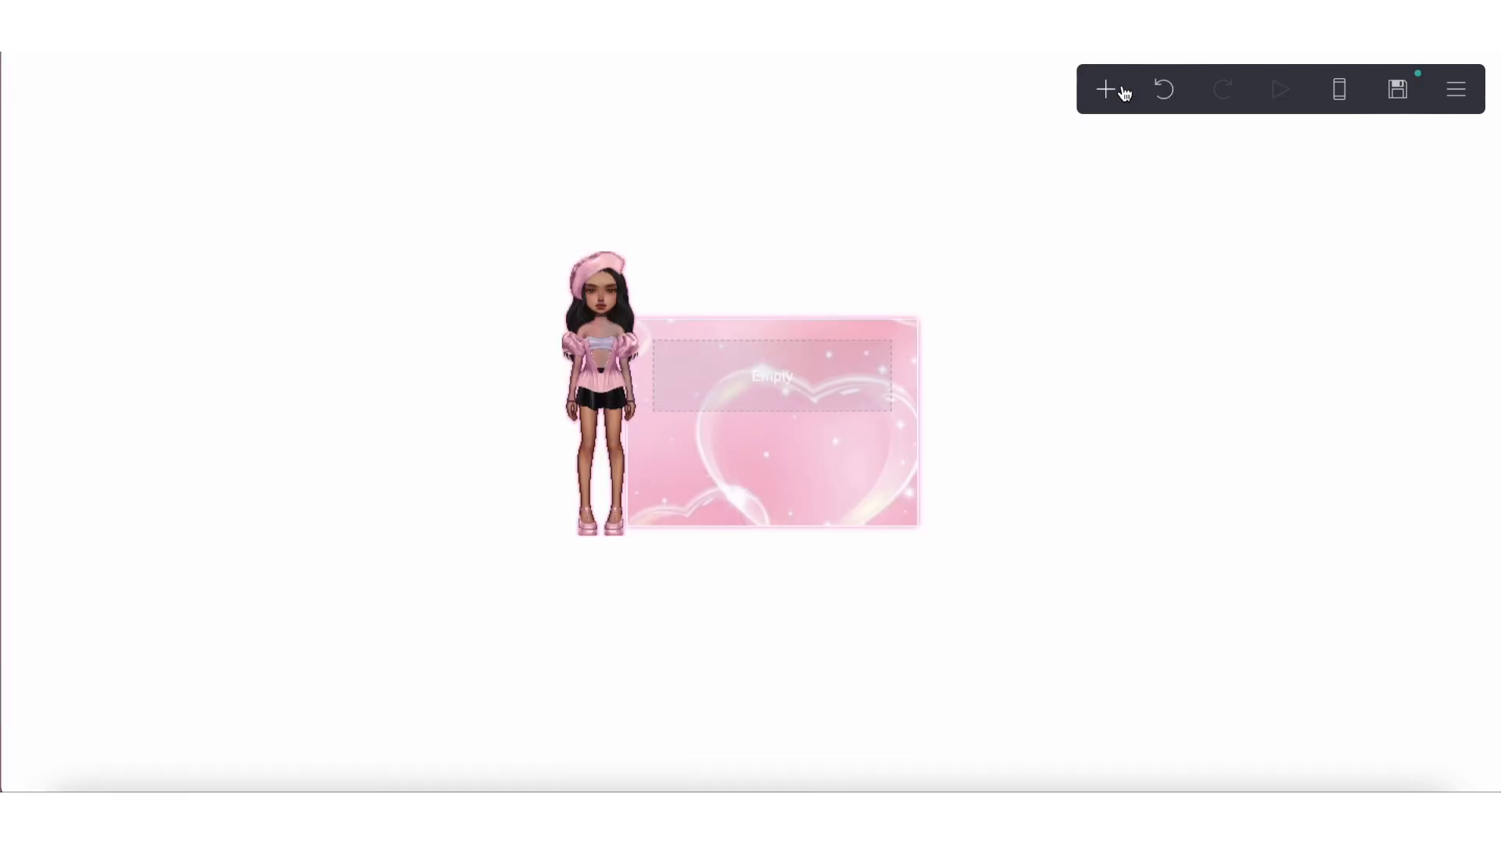
Add a code embed element to the new page and label it fonts
click(1105, 89)
click(1022, 486)
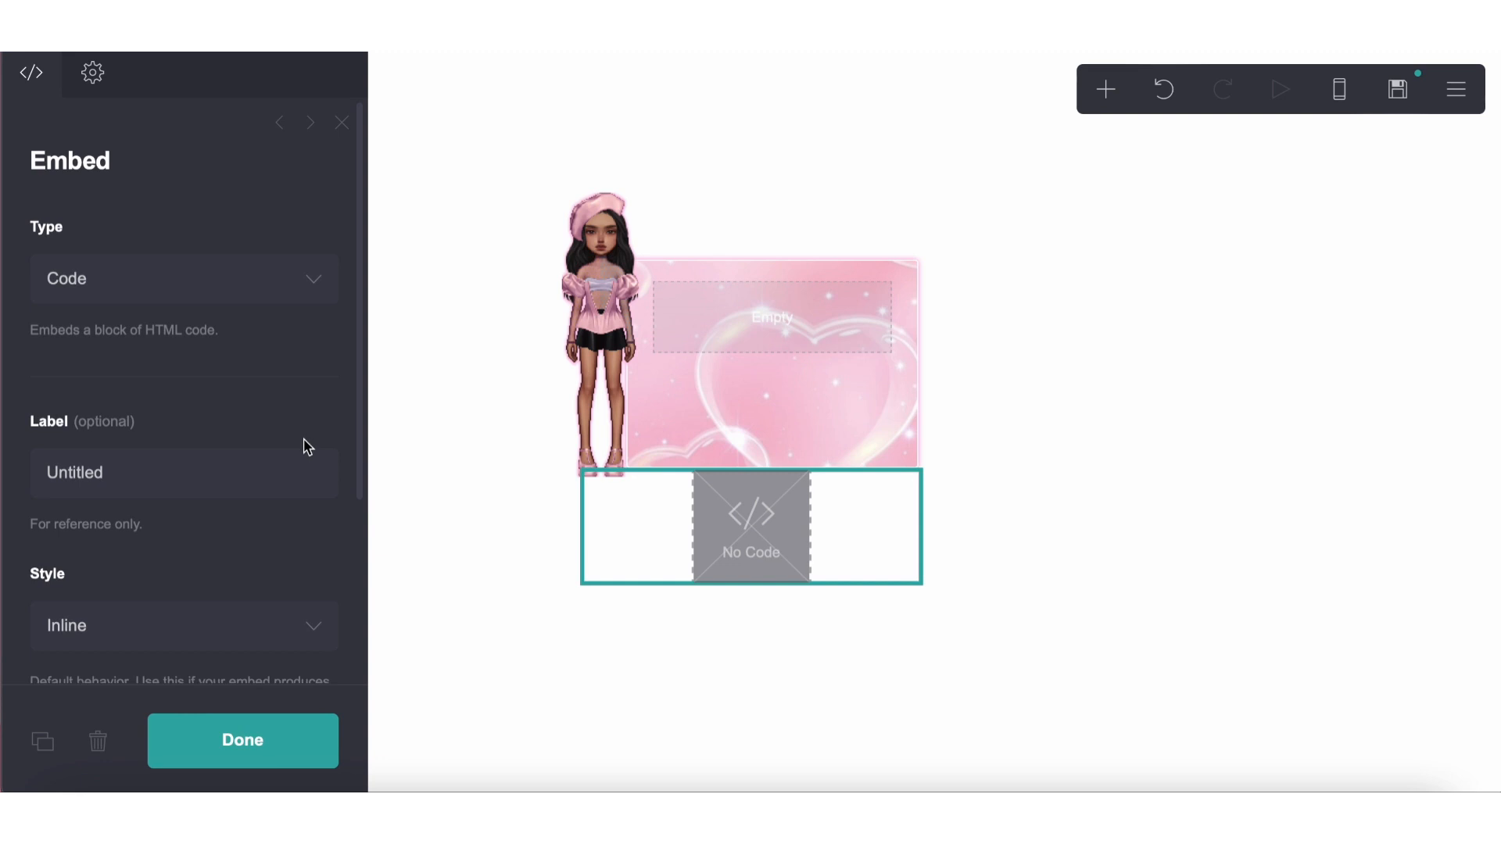
click(297, 472)
text(fonts)
scroll(118, 461, down, 3)
click(141, 567)
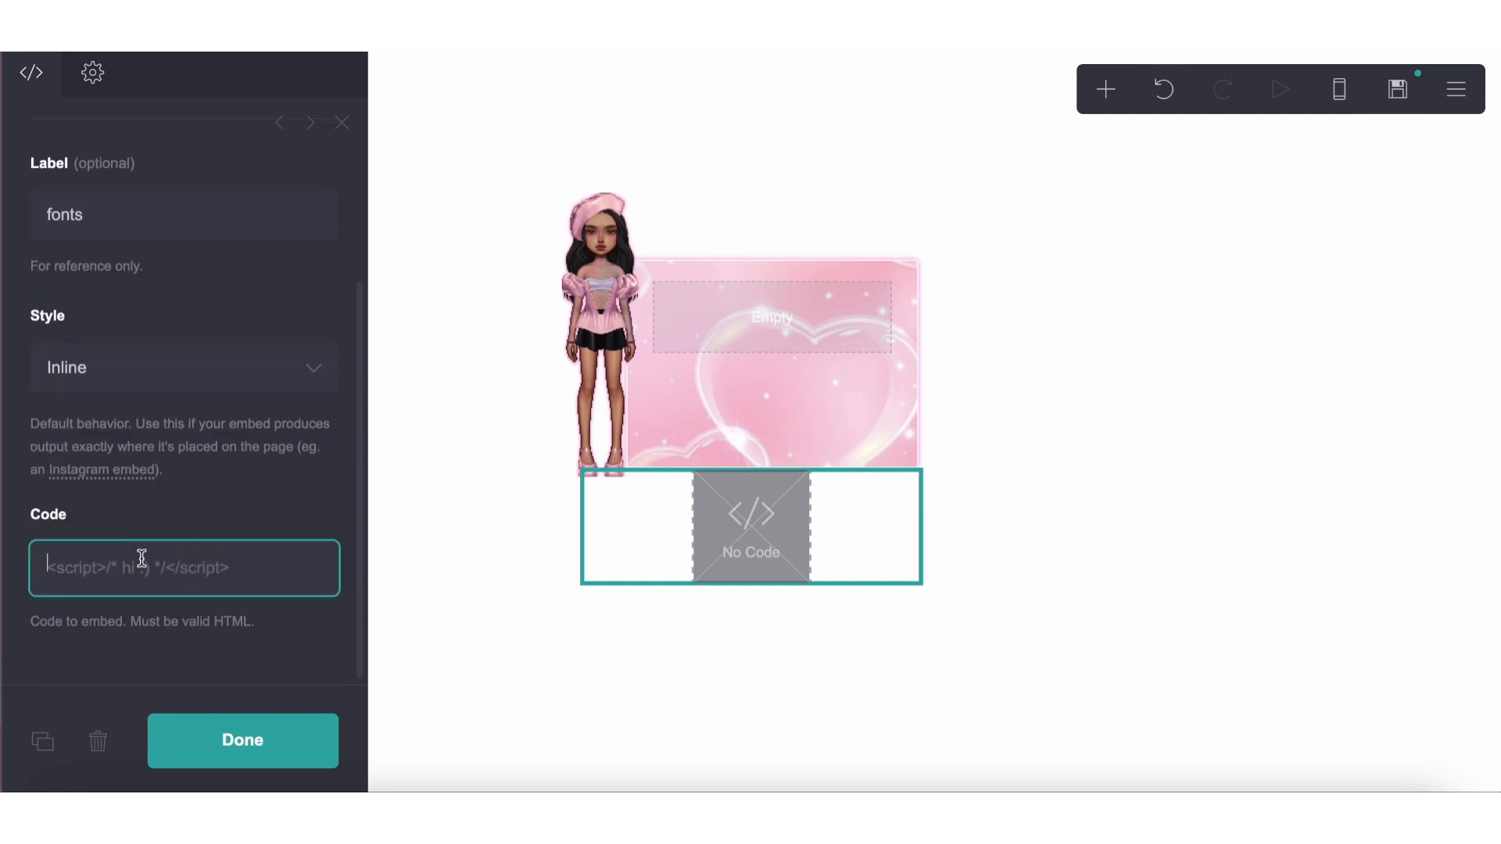
text(<s)
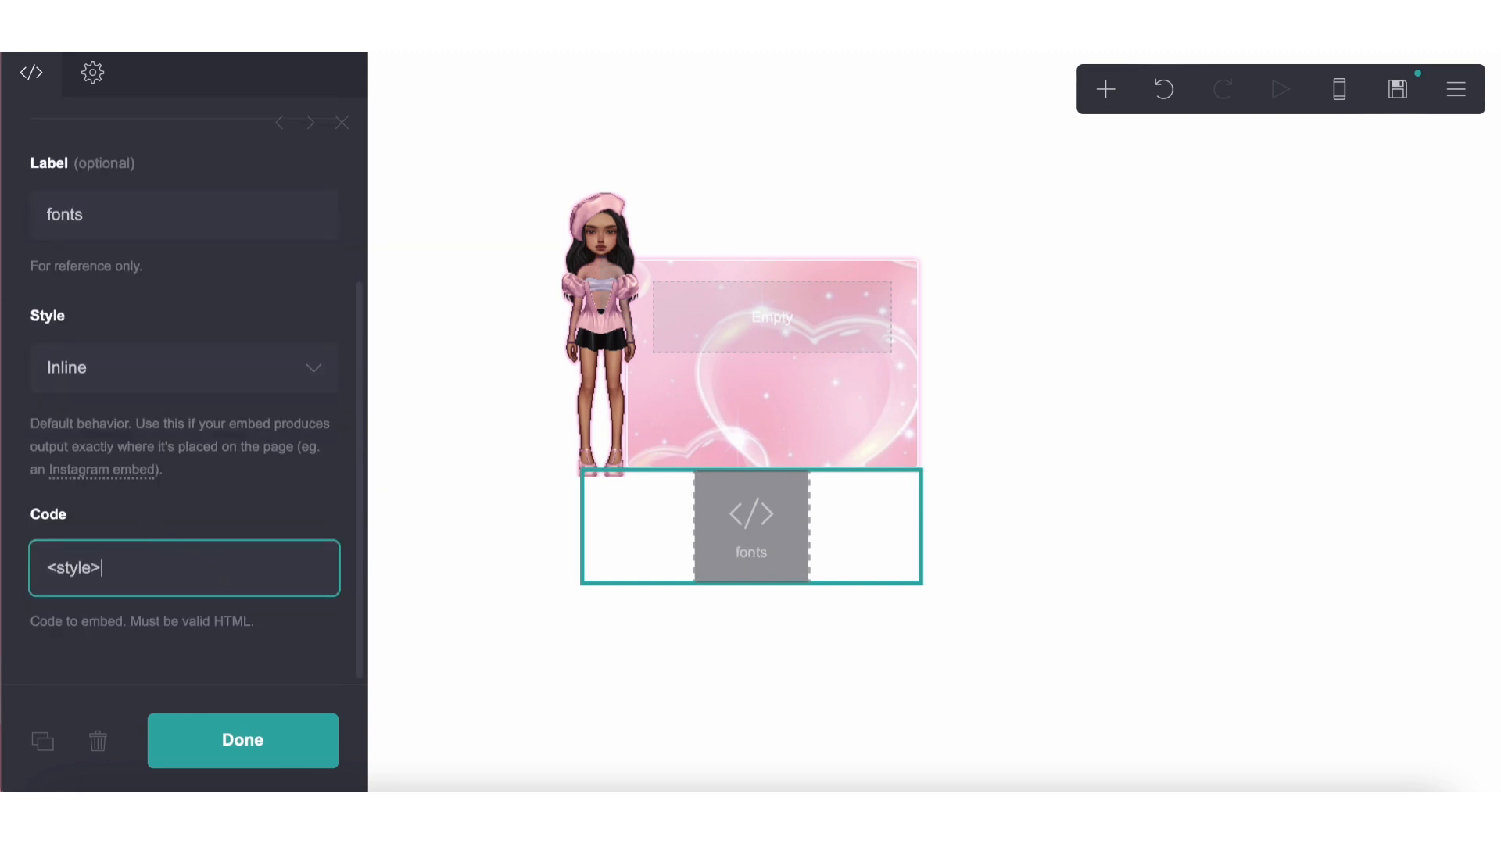
text(tyle>)
key(Return)
key(super+v)
scroll(144, 573, down, 1)
drag(111, 535, 3, 536)
key(BackSpace)
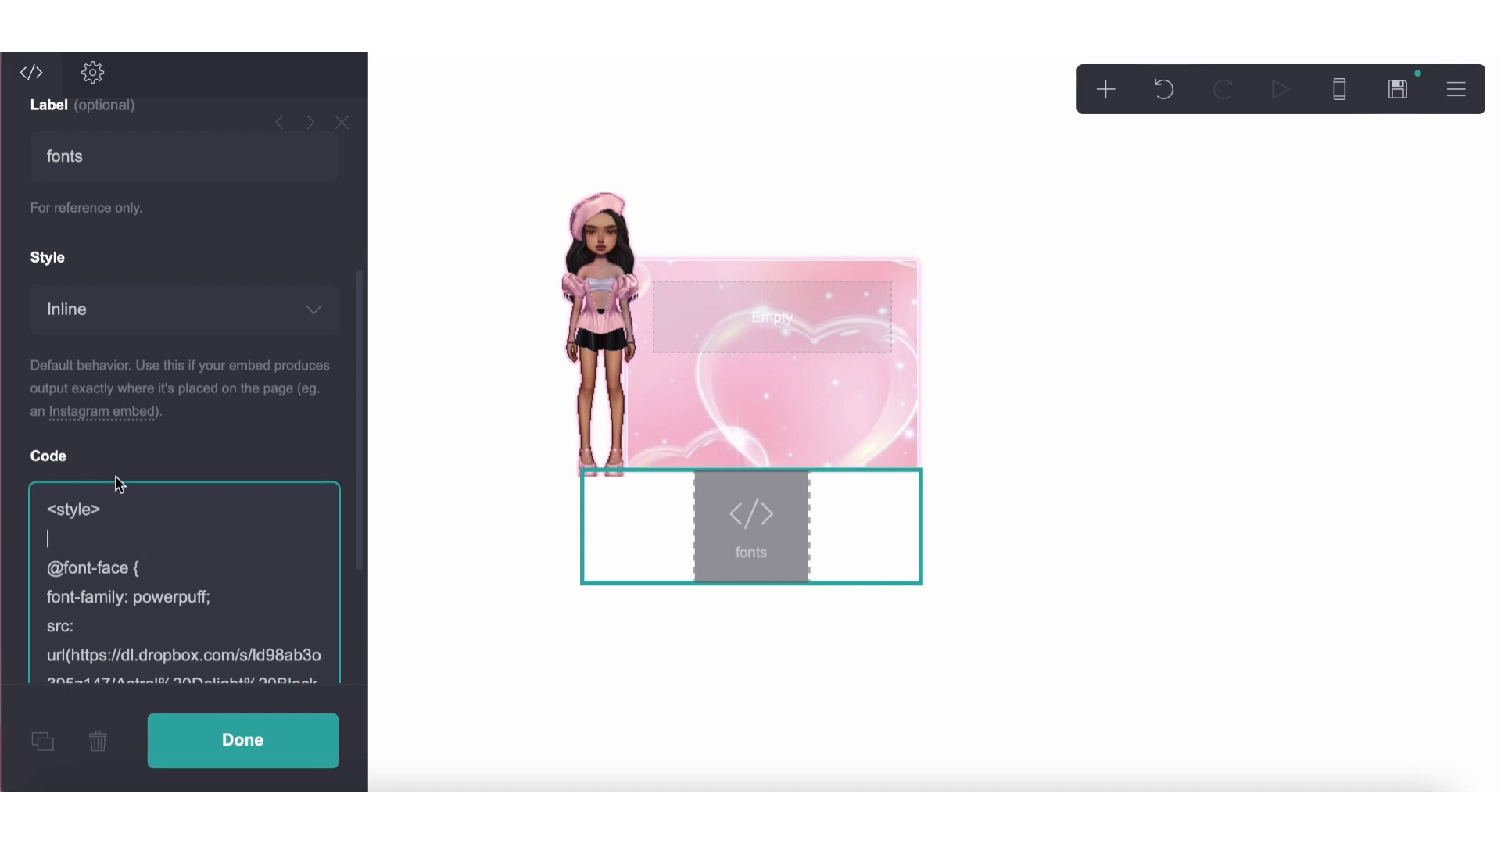
scroll(117, 484, down, 2)
key(BackSpace)
key(Return)
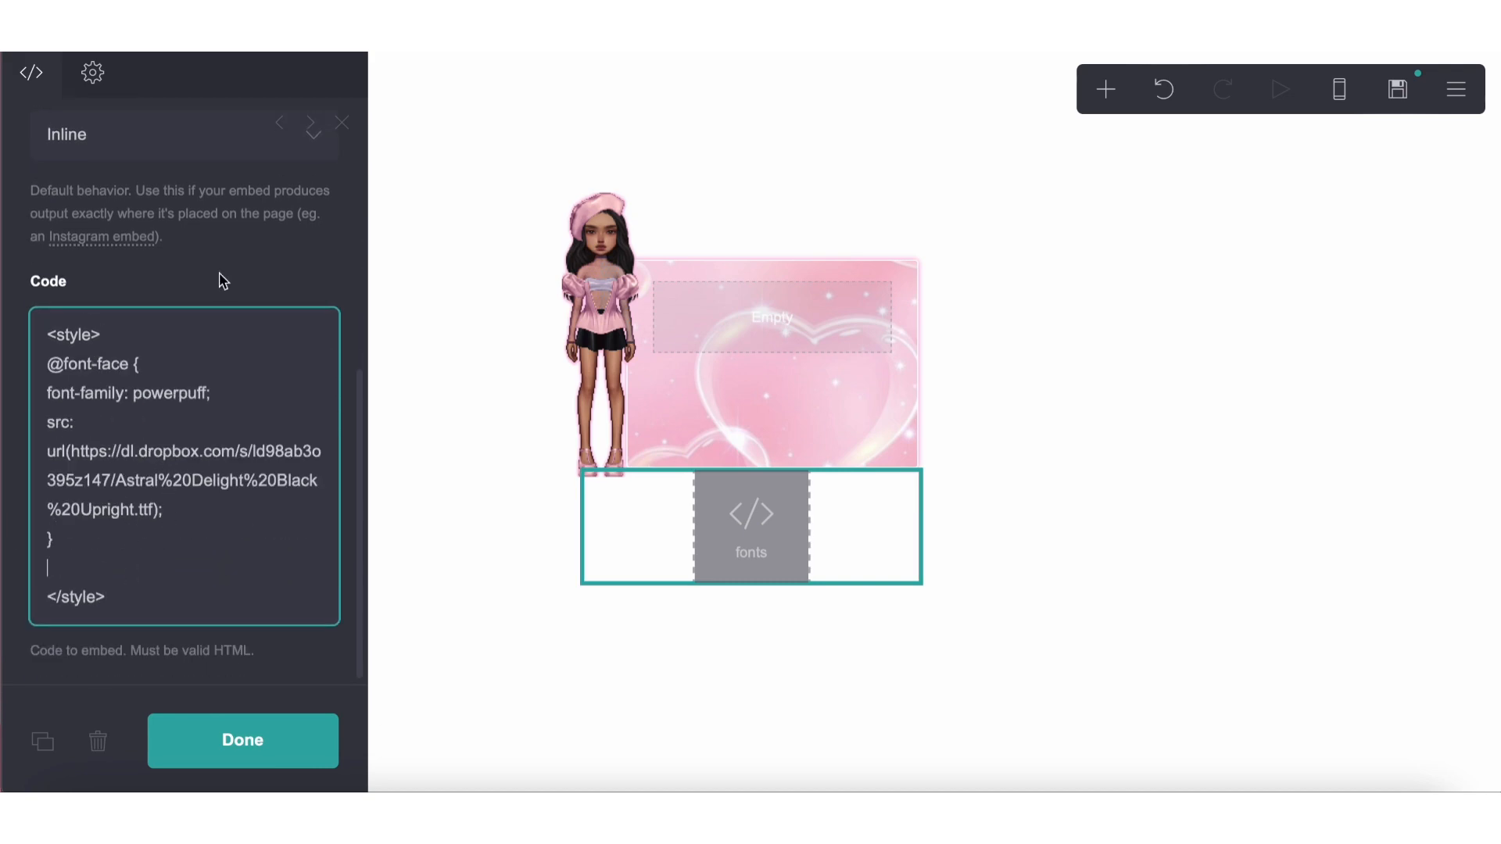
key(Return)
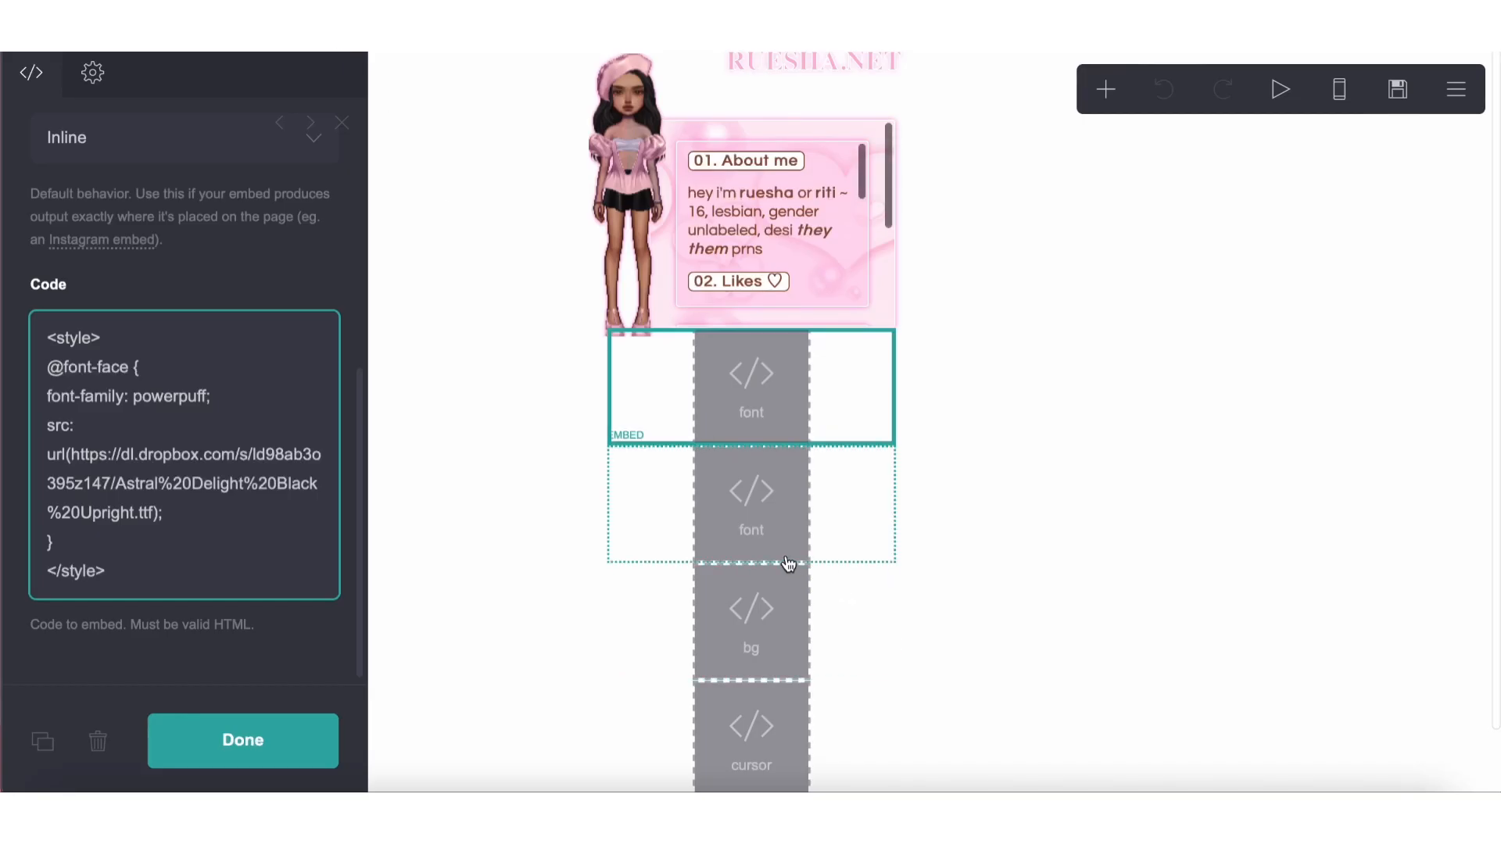
click(787, 560)
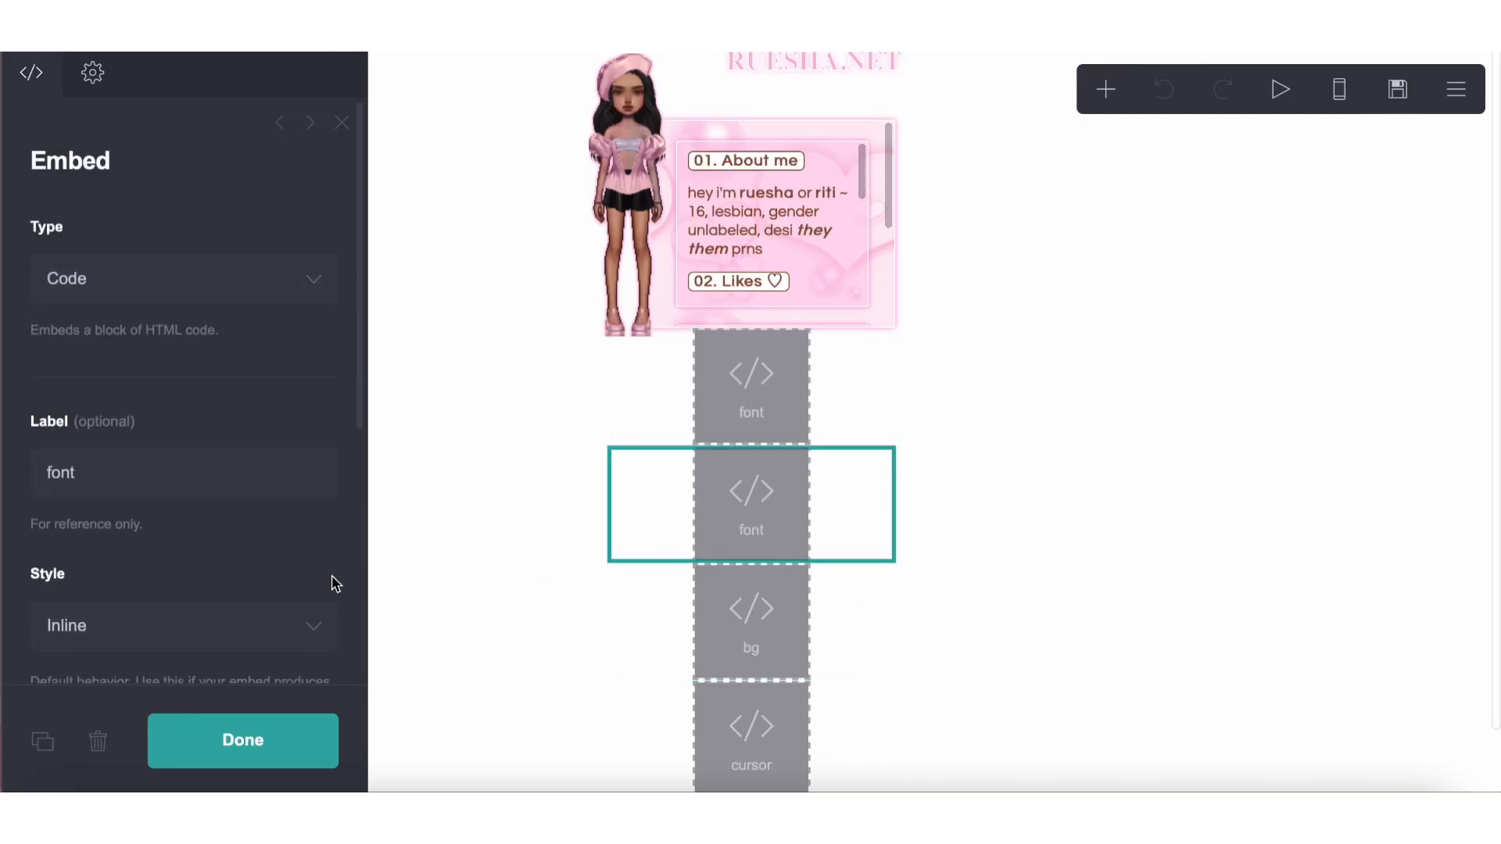
scroll(222, 512, down, 5)
drag(196, 538, 28, 422)
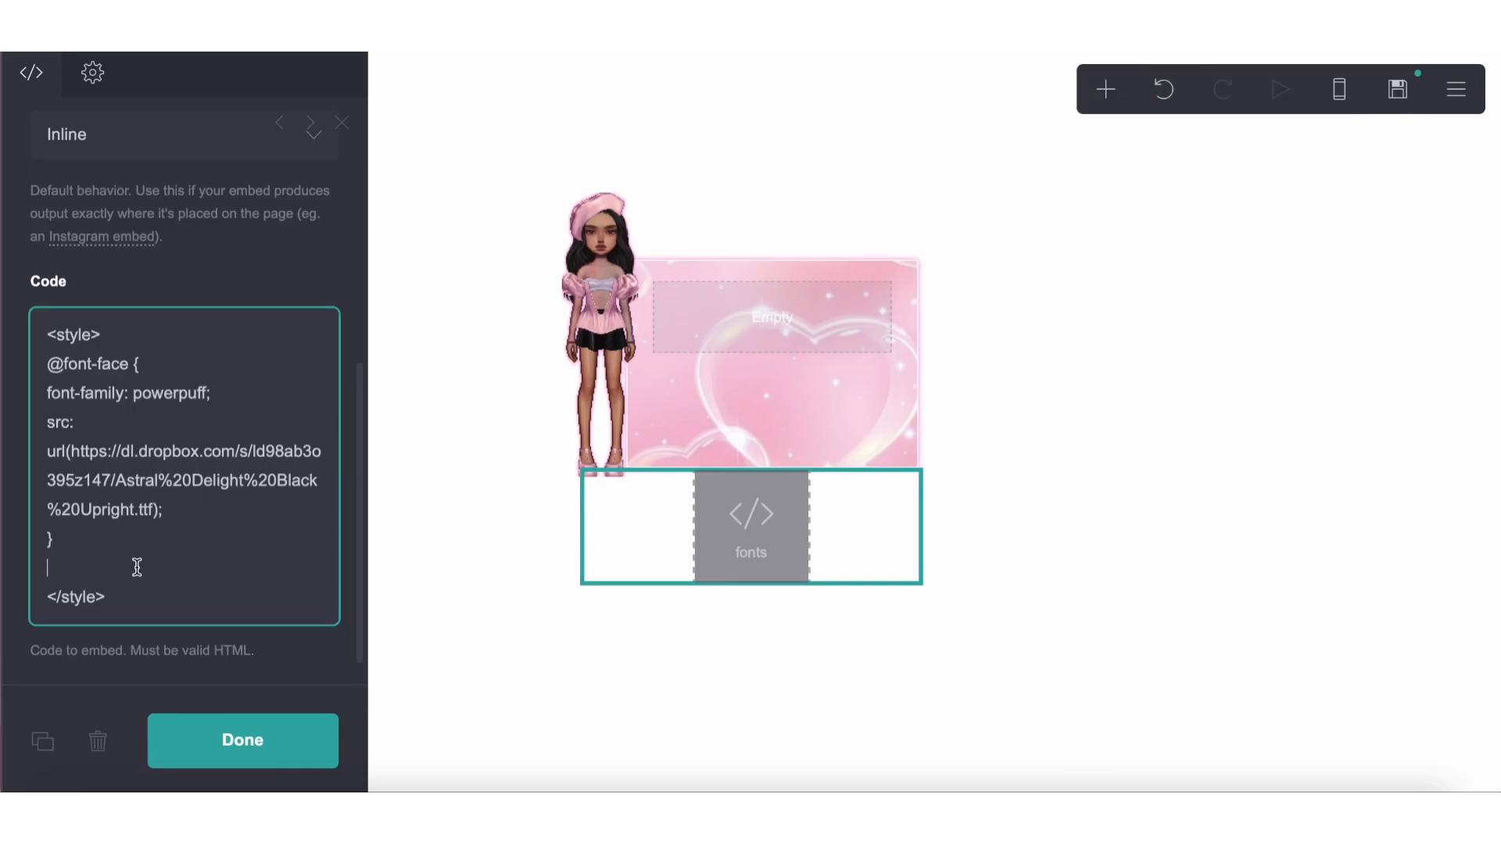
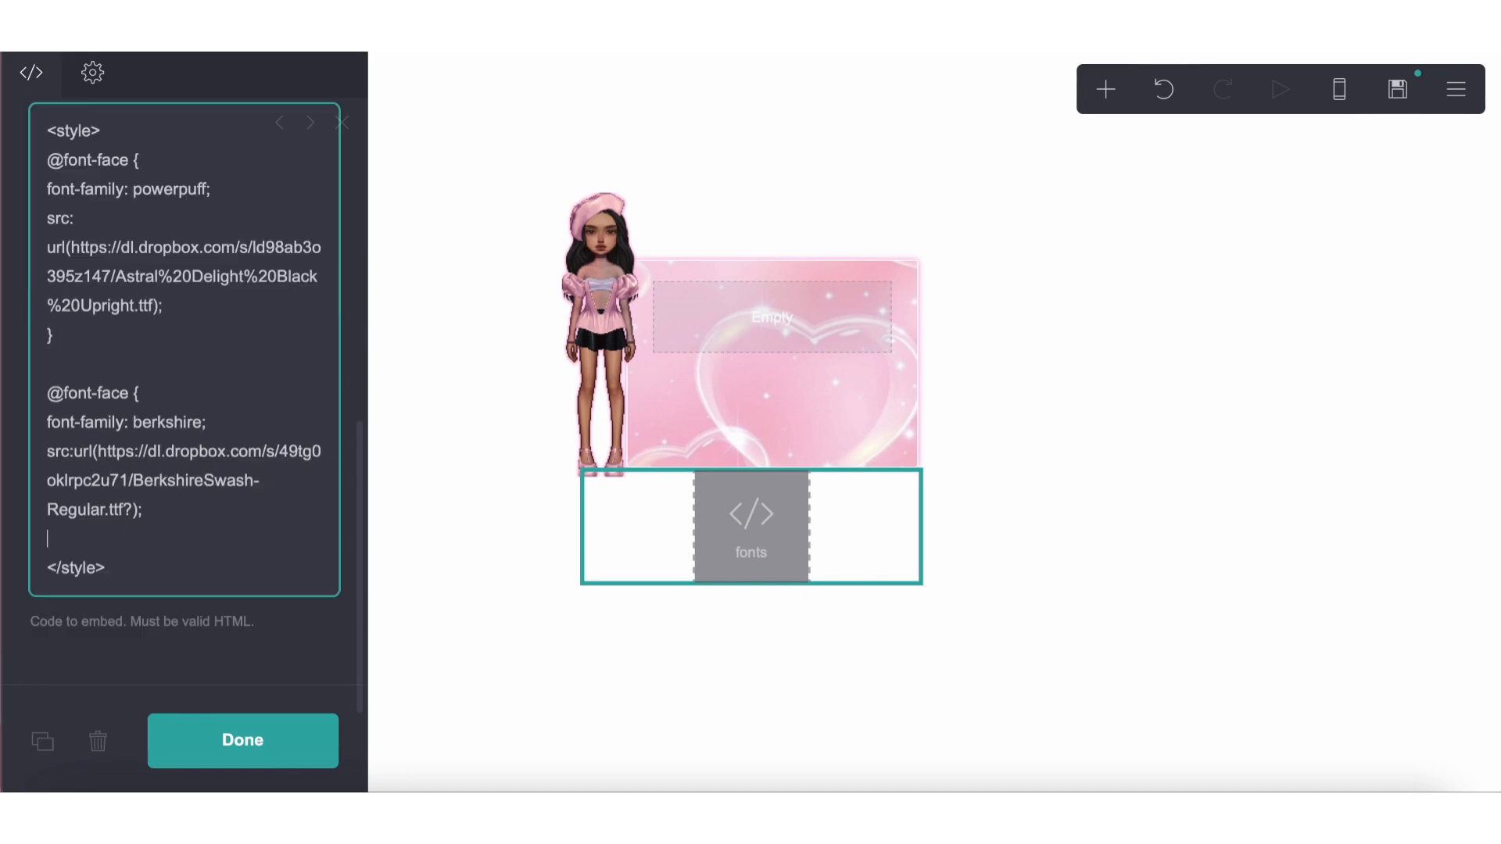
Add a text element and place it inside the empty container over the pink heart background
click(1107, 97)
click(857, 165)
drag(756, 587, 773, 301)
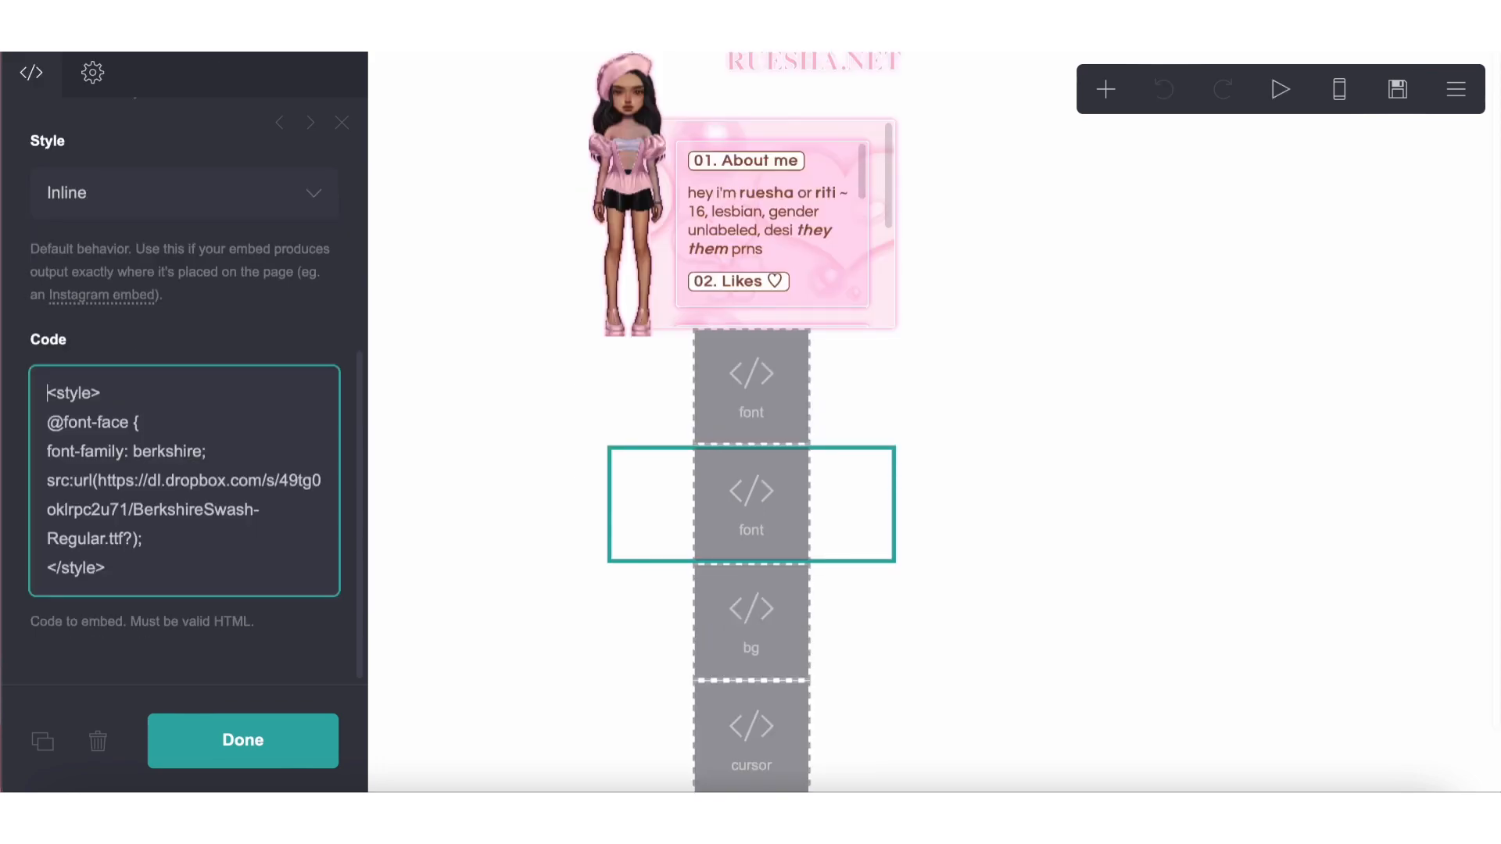
Copy the custom text CSS of the reference site's About me text, from the background line through the box-shadow lines
click(746, 188)
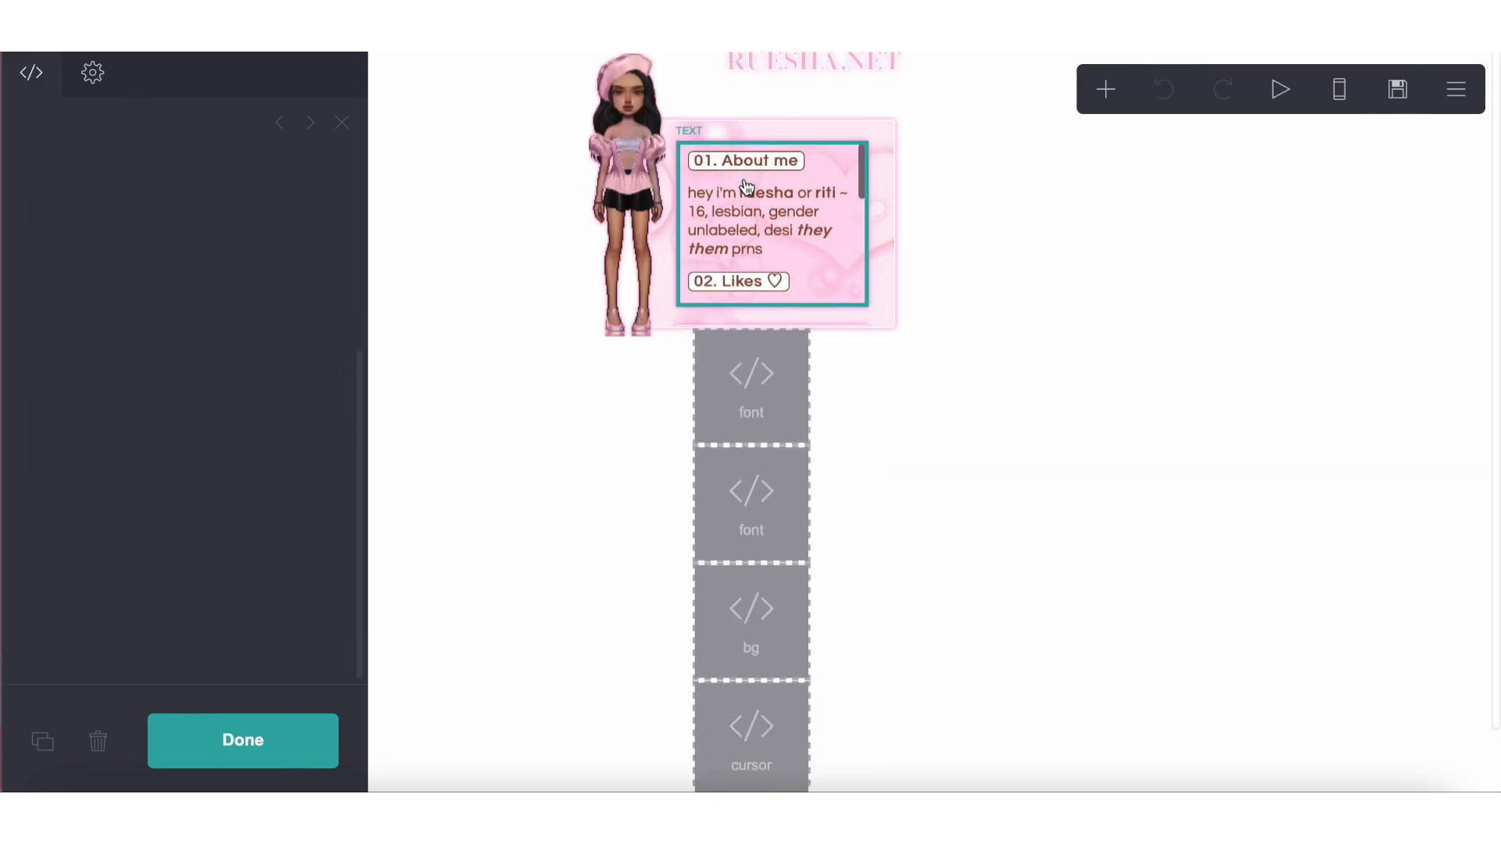
scroll(110, 405, down, 4)
scroll(110, 405, down, 2)
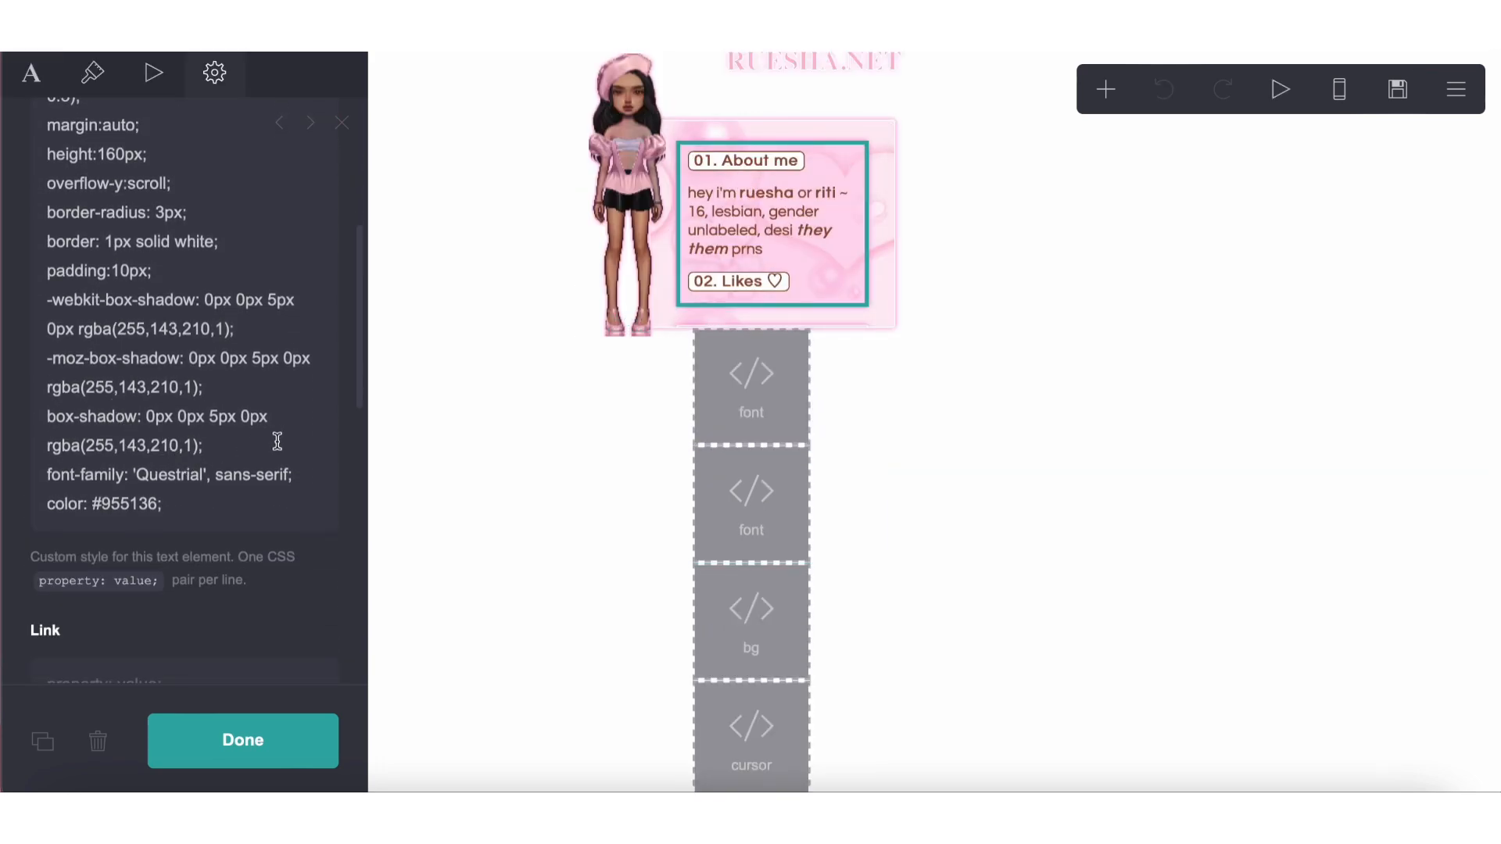
scroll(277, 442, up, 2)
drag(227, 530, 3, 110)
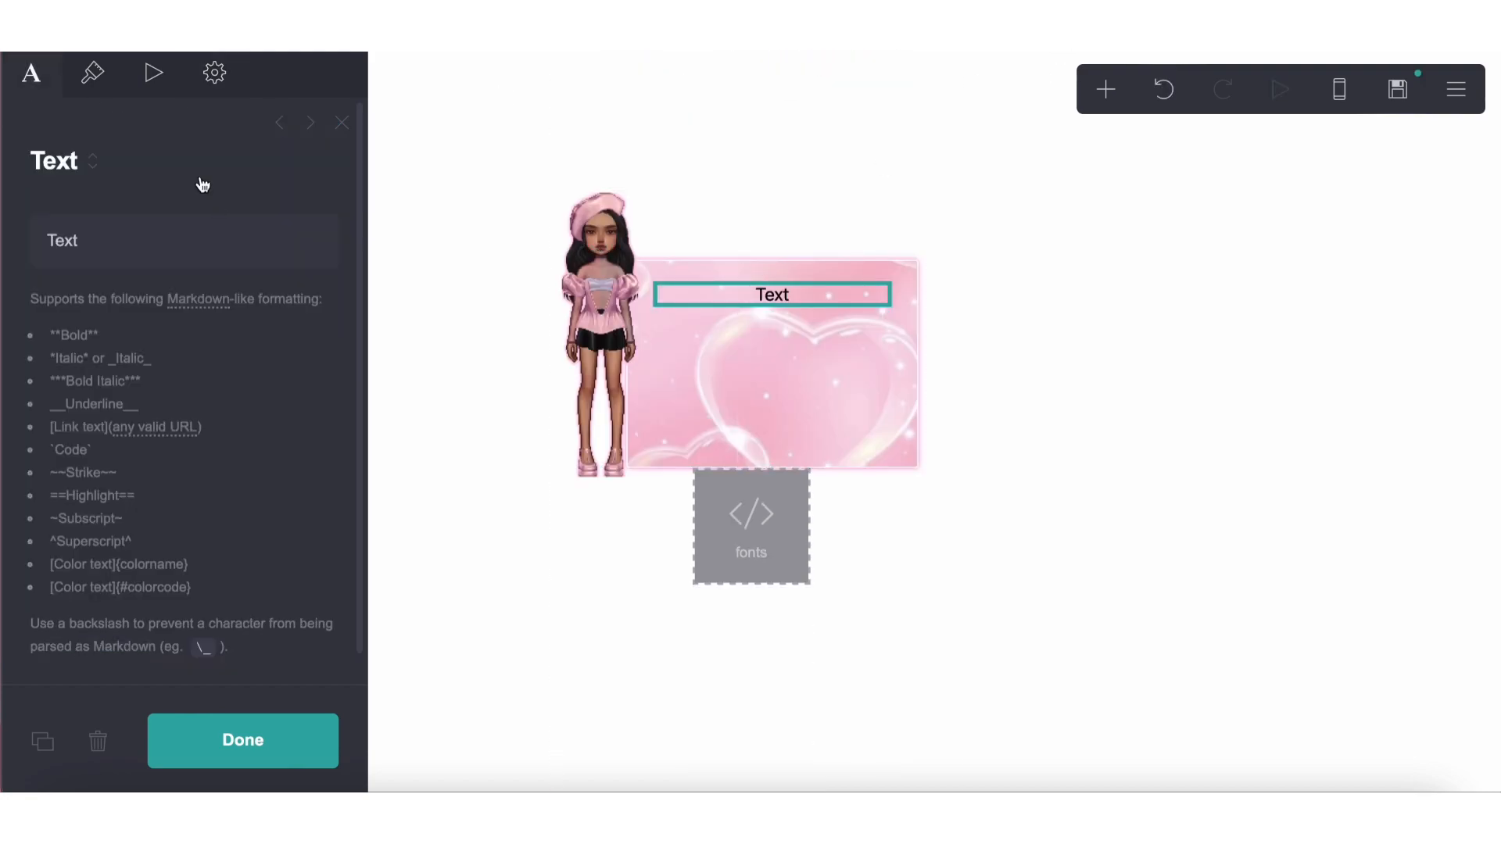
Paste the copied CSS into the new text element's custom Text style
click(219, 79)
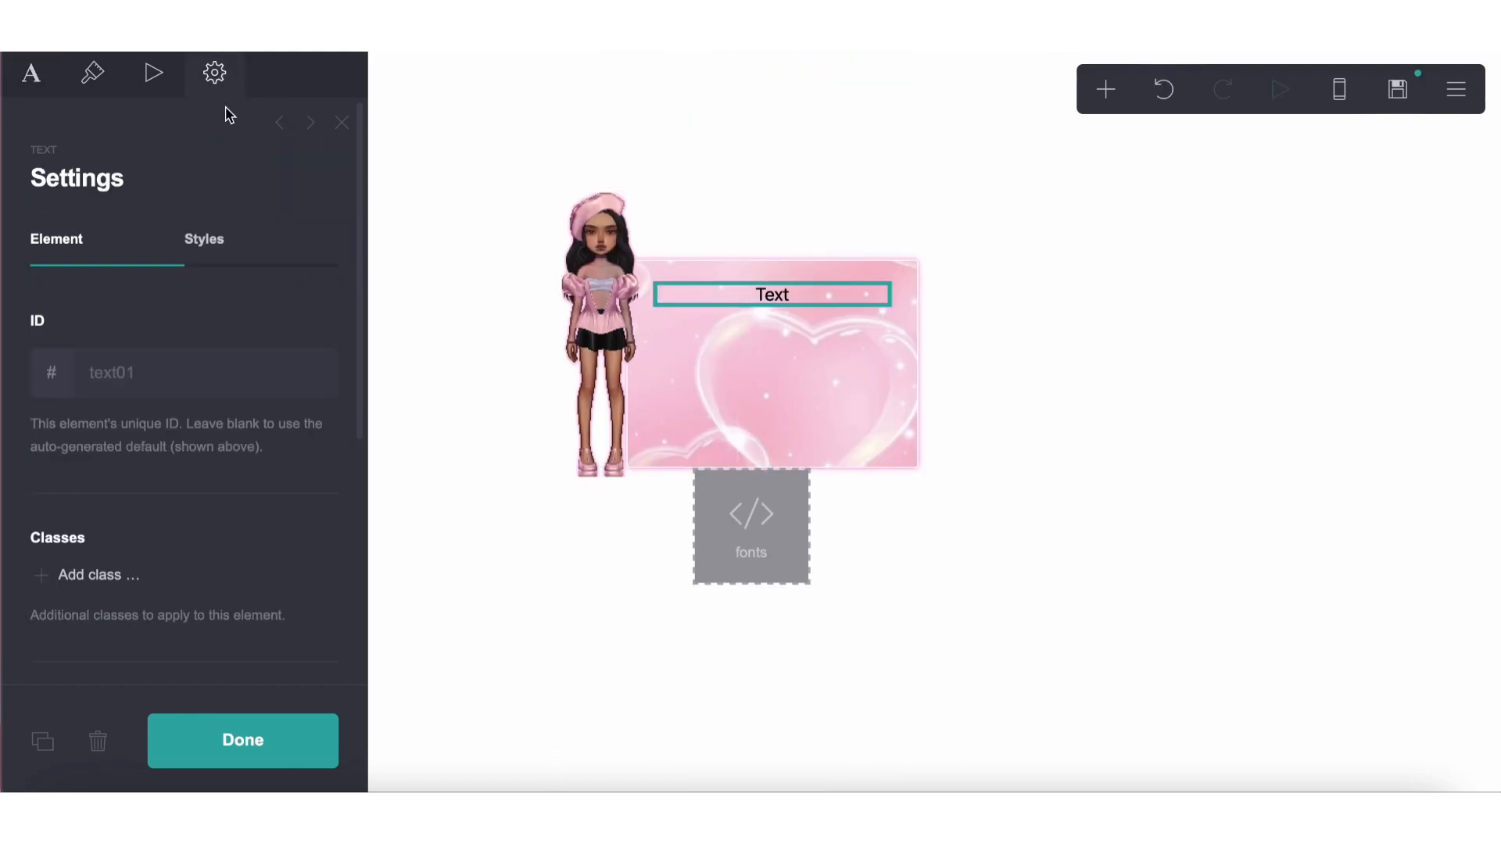
click(190, 252)
click(123, 444)
key(ctrl+v)
Set the new text element's color to #955136
click(92, 82)
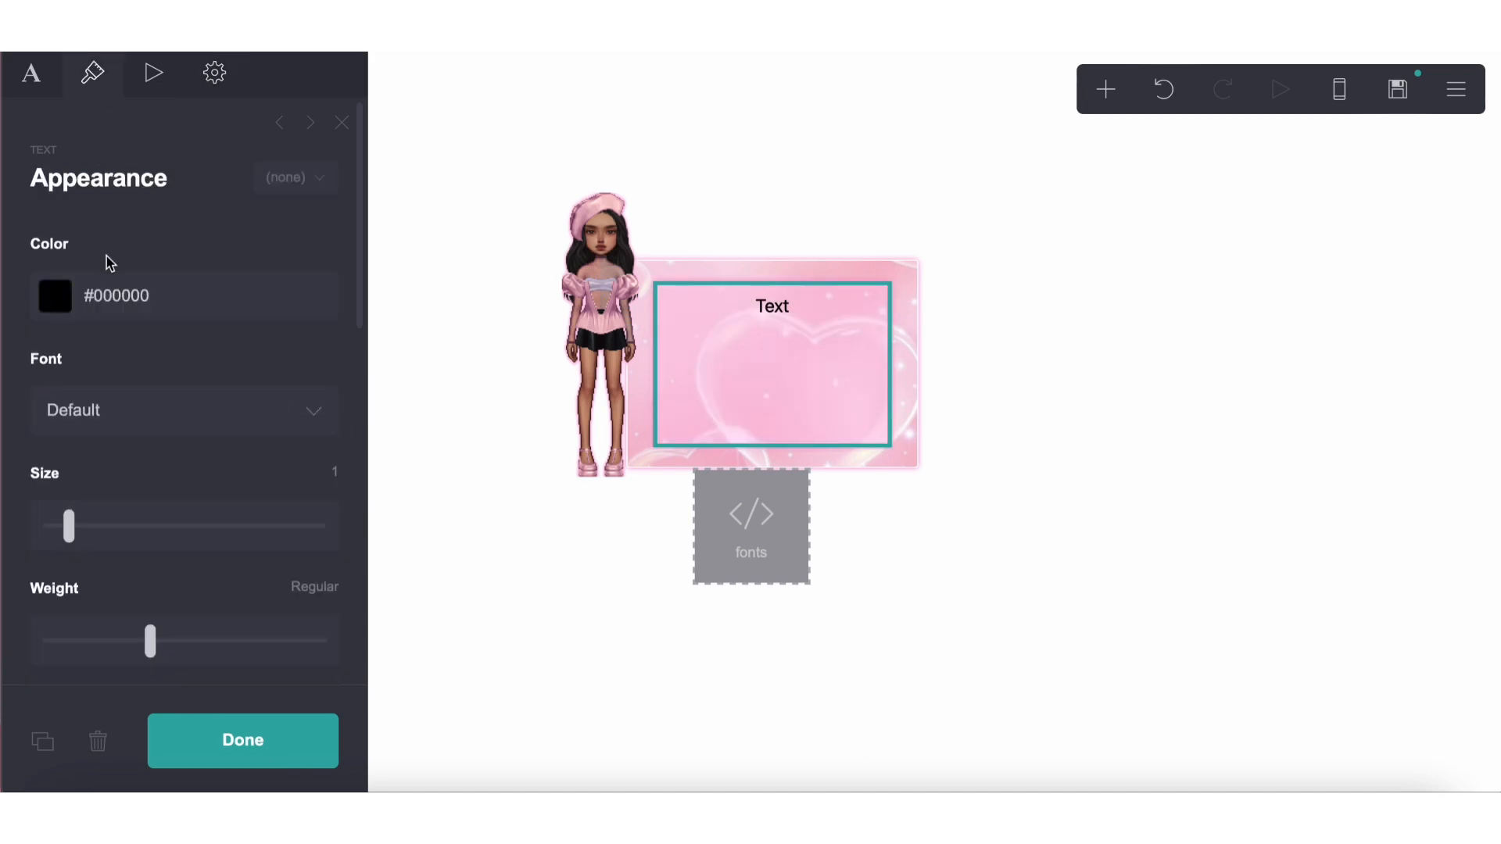
click(114, 292)
double_click(113, 292)
text(95)
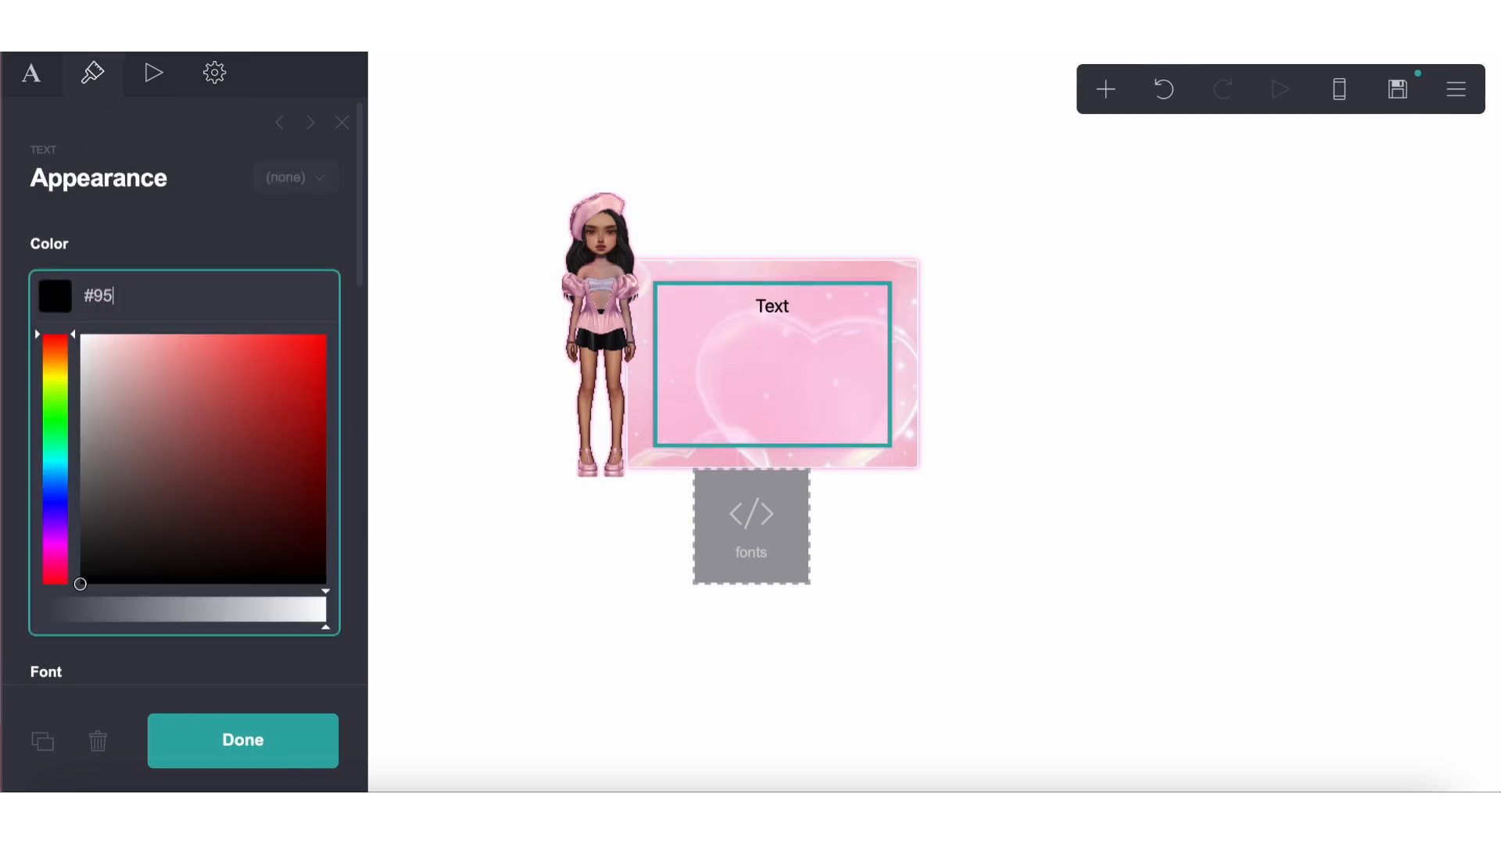
text(5136)
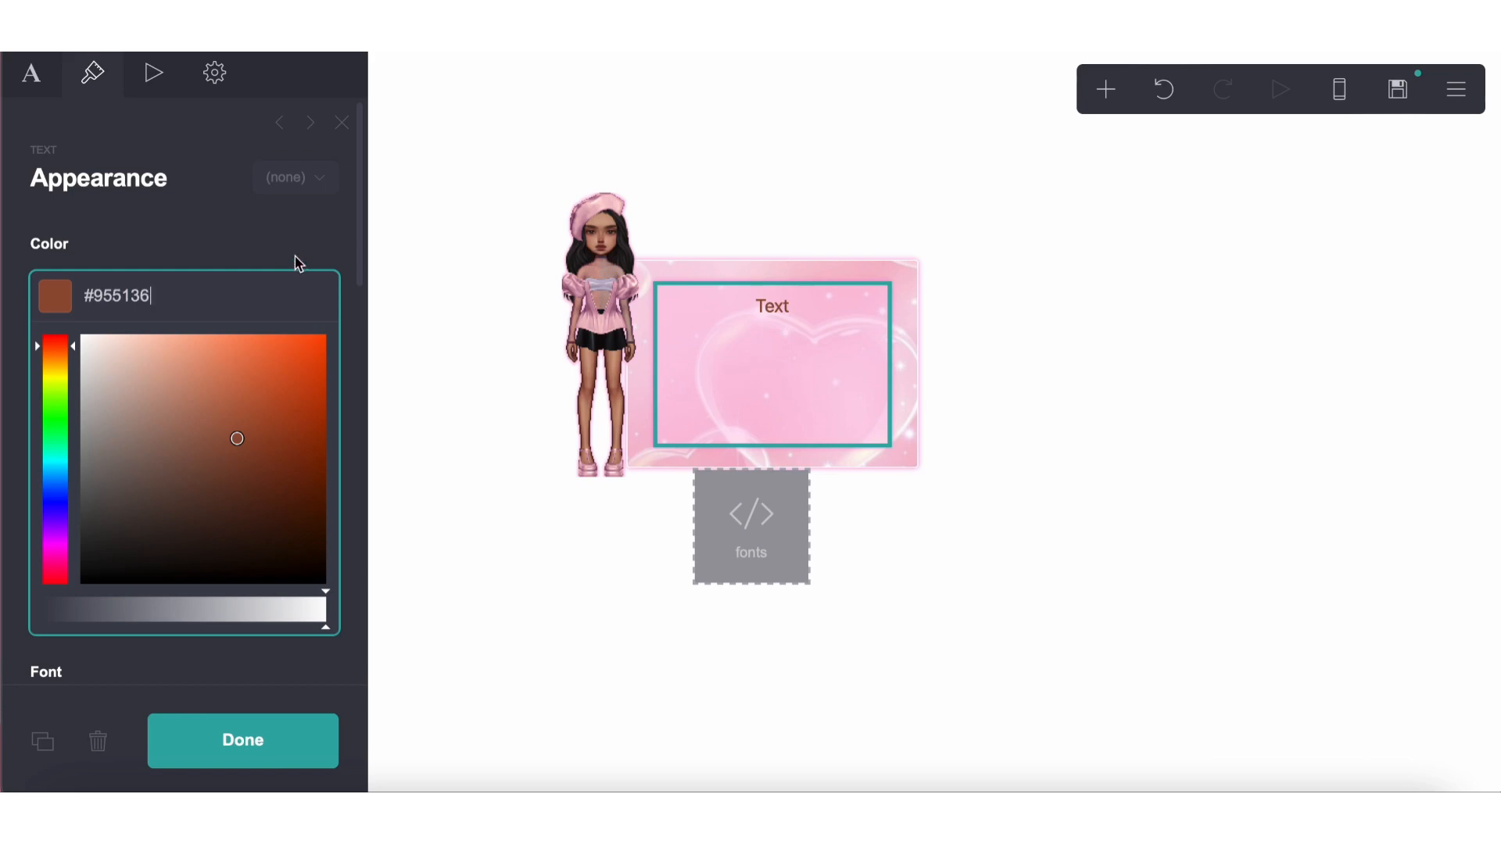
click(258, 248)
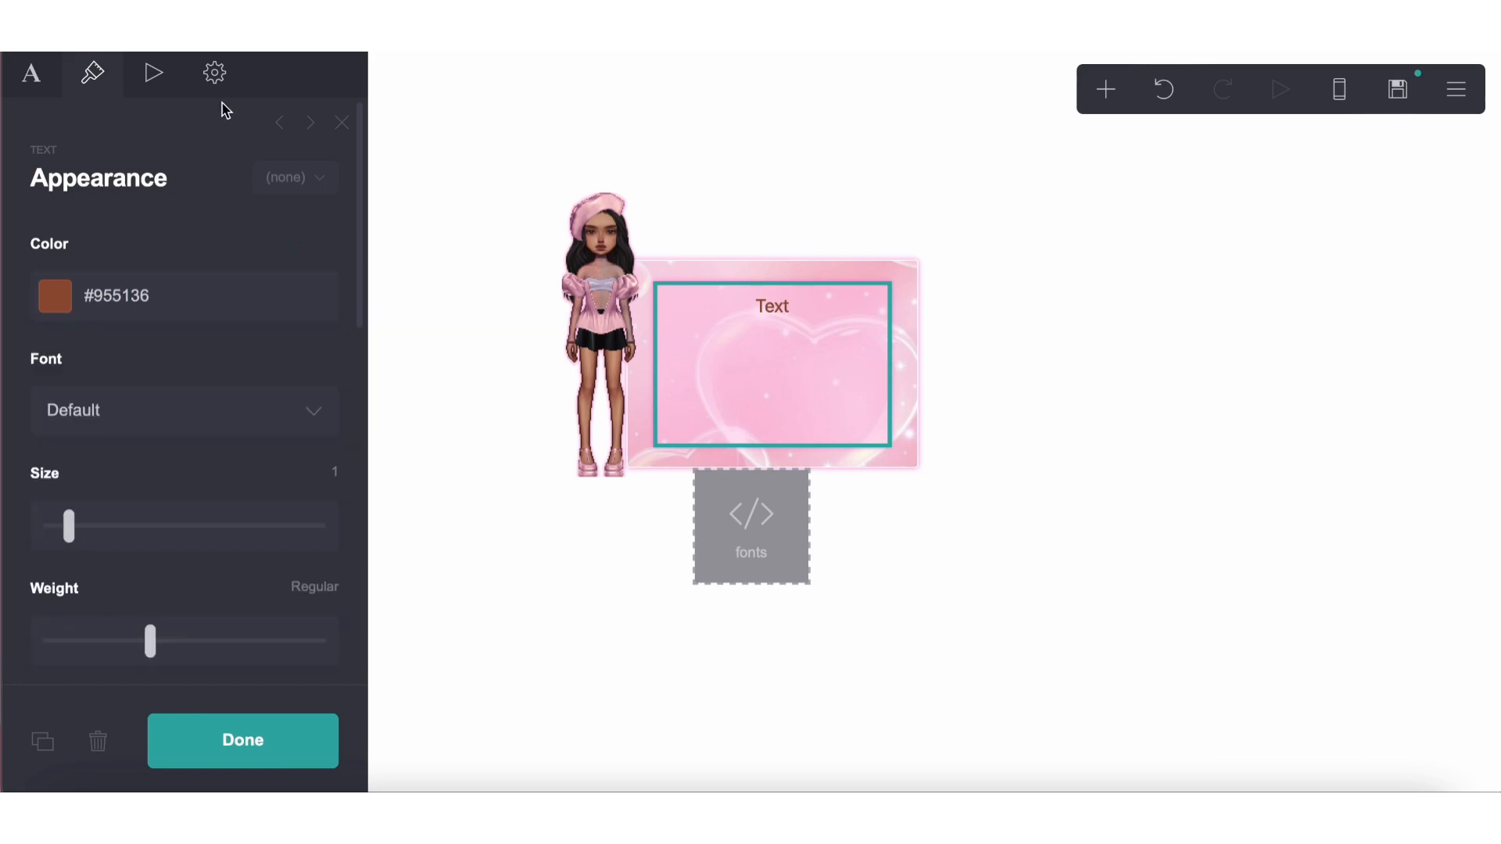
Change the background in the text element's custom style to rgba(255, 255, 255, 0.44)
click(214, 70)
scroll(198, 479, down, 5)
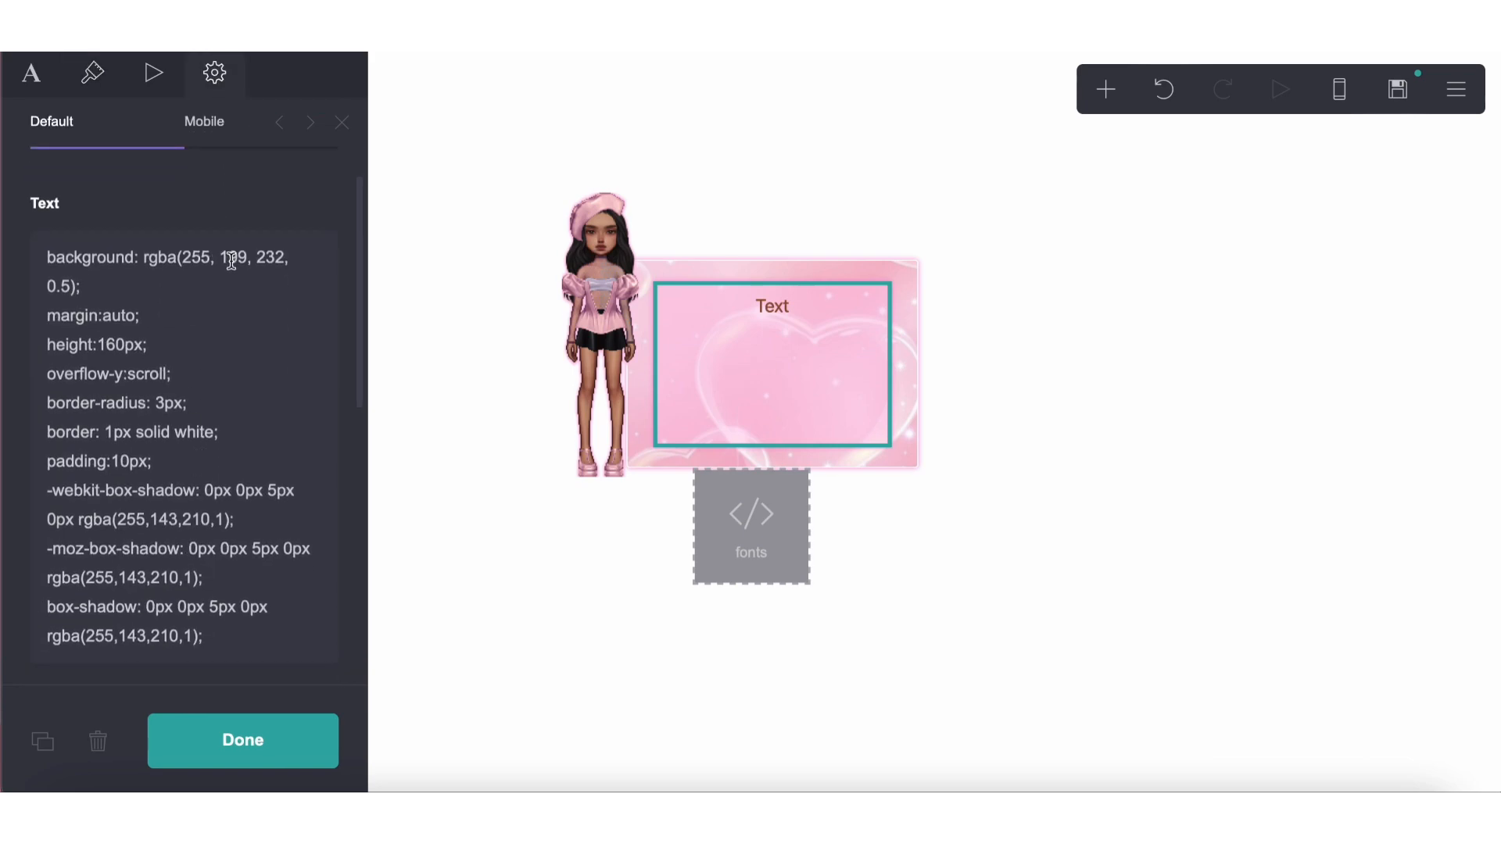
double_click(231, 258)
text(255)
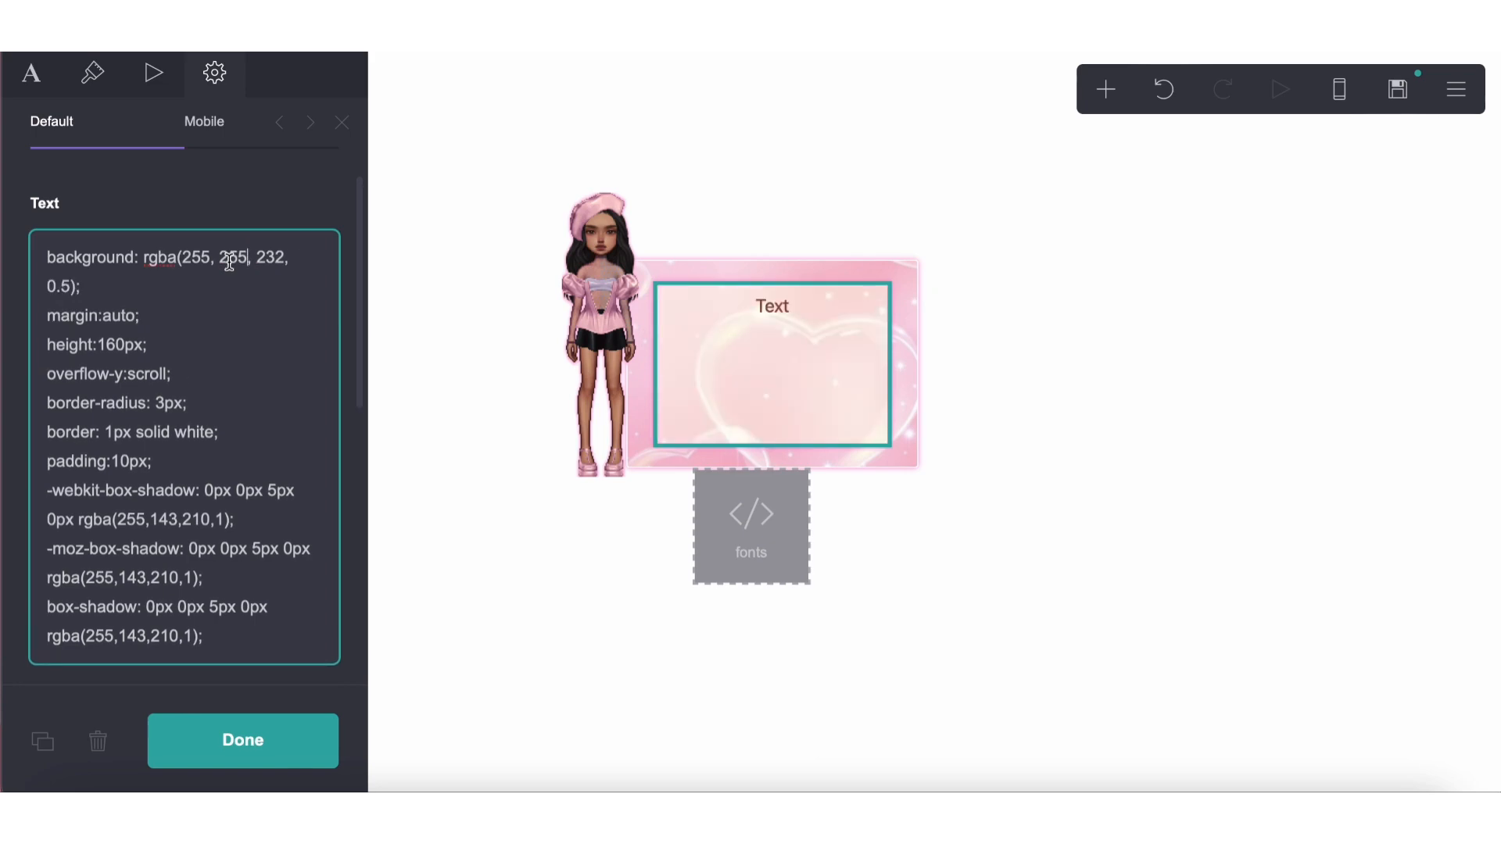
double_click(273, 263)
text(255)
key(BackSpace)
text(2)
key(BackSpace)
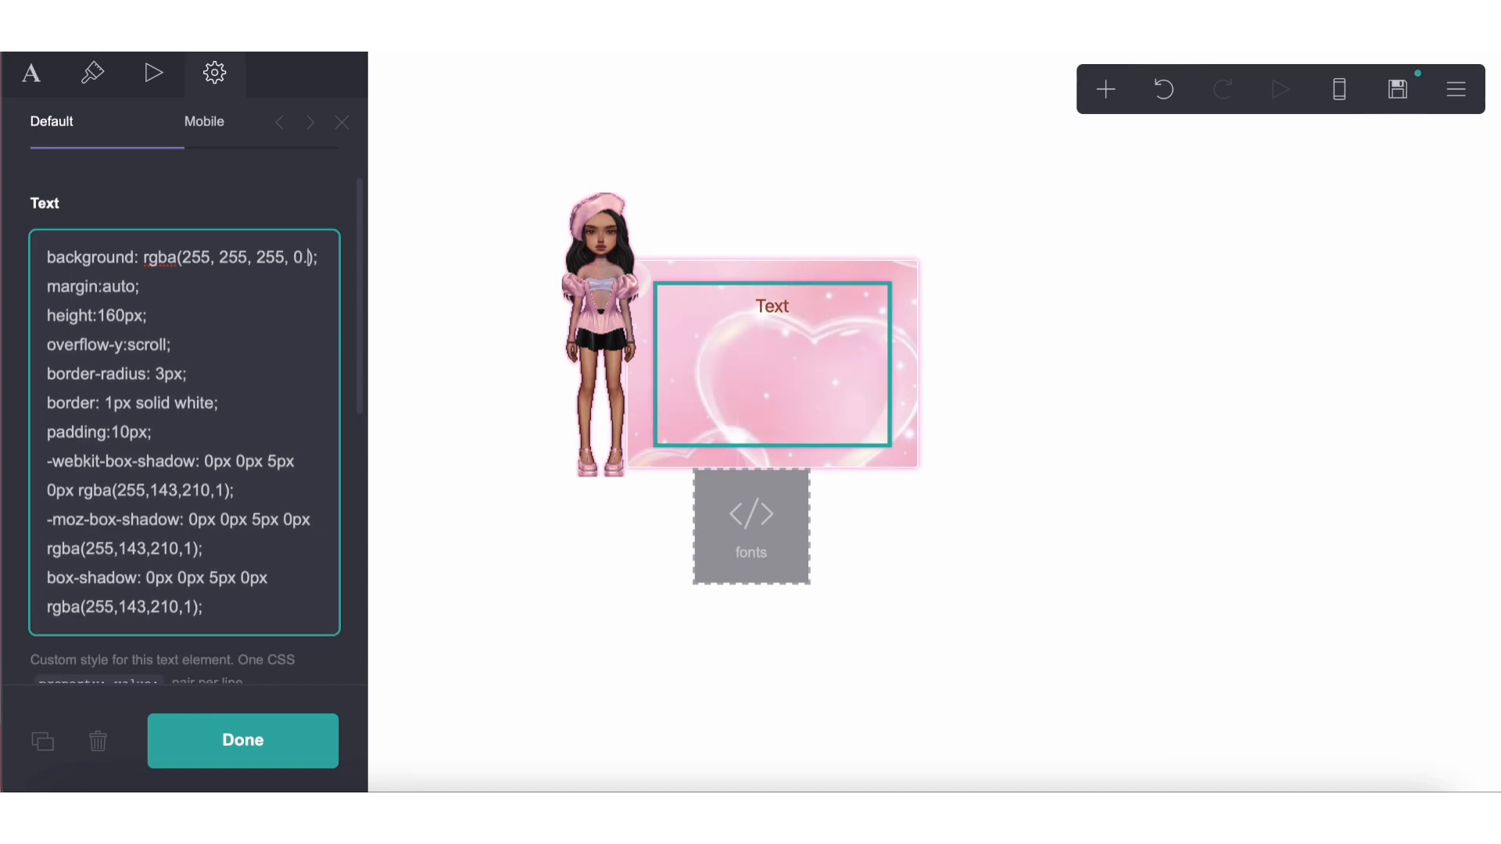
text(3)
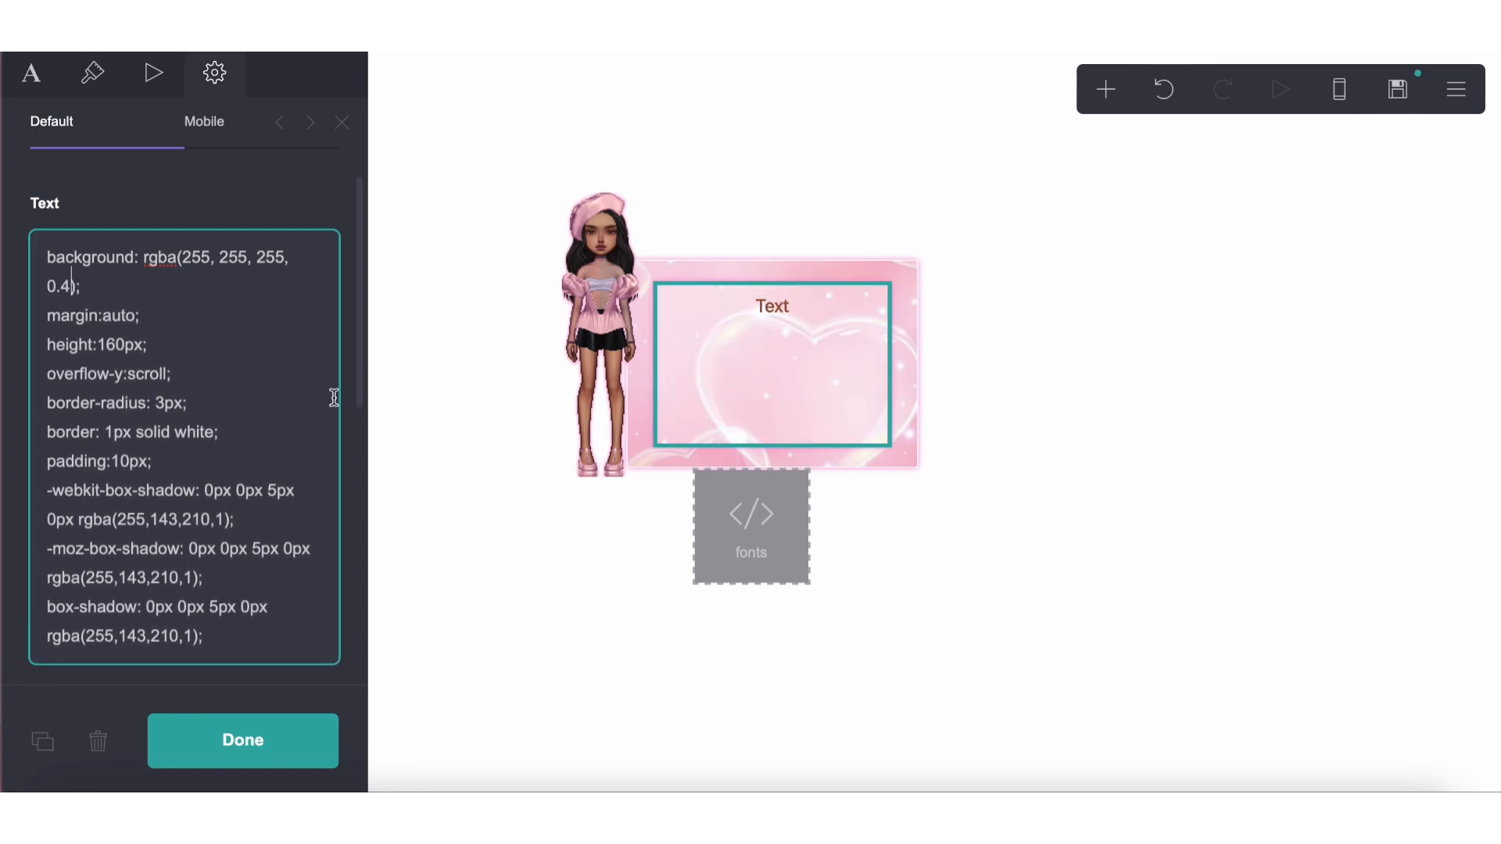
text(4)
click(618, 695)
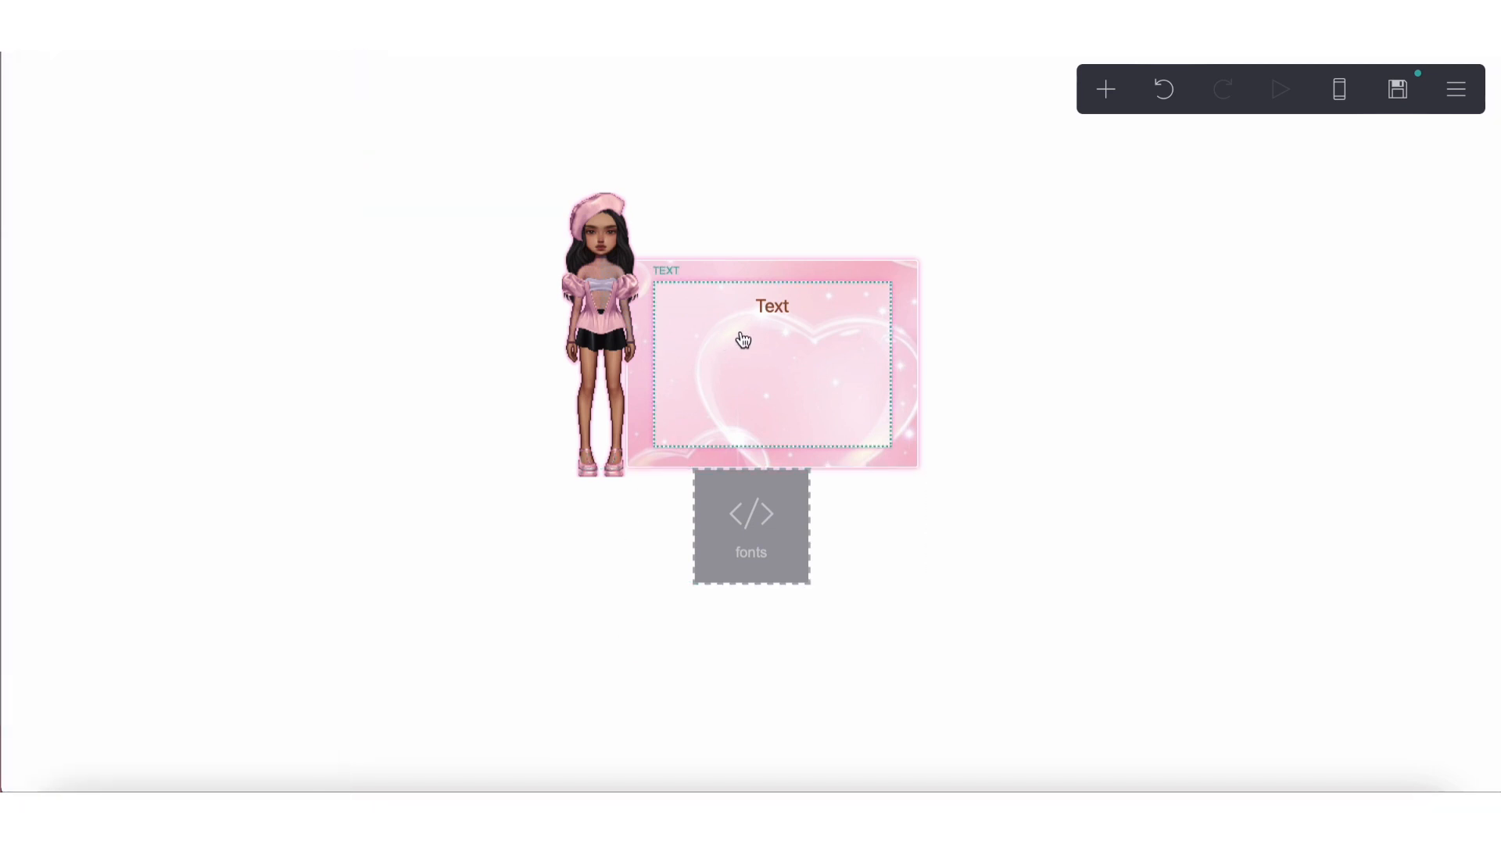
Set the text element's alignment to Left
click(743, 338)
click(92, 73)
scroll(129, 407, down, 5)
click(129, 344)
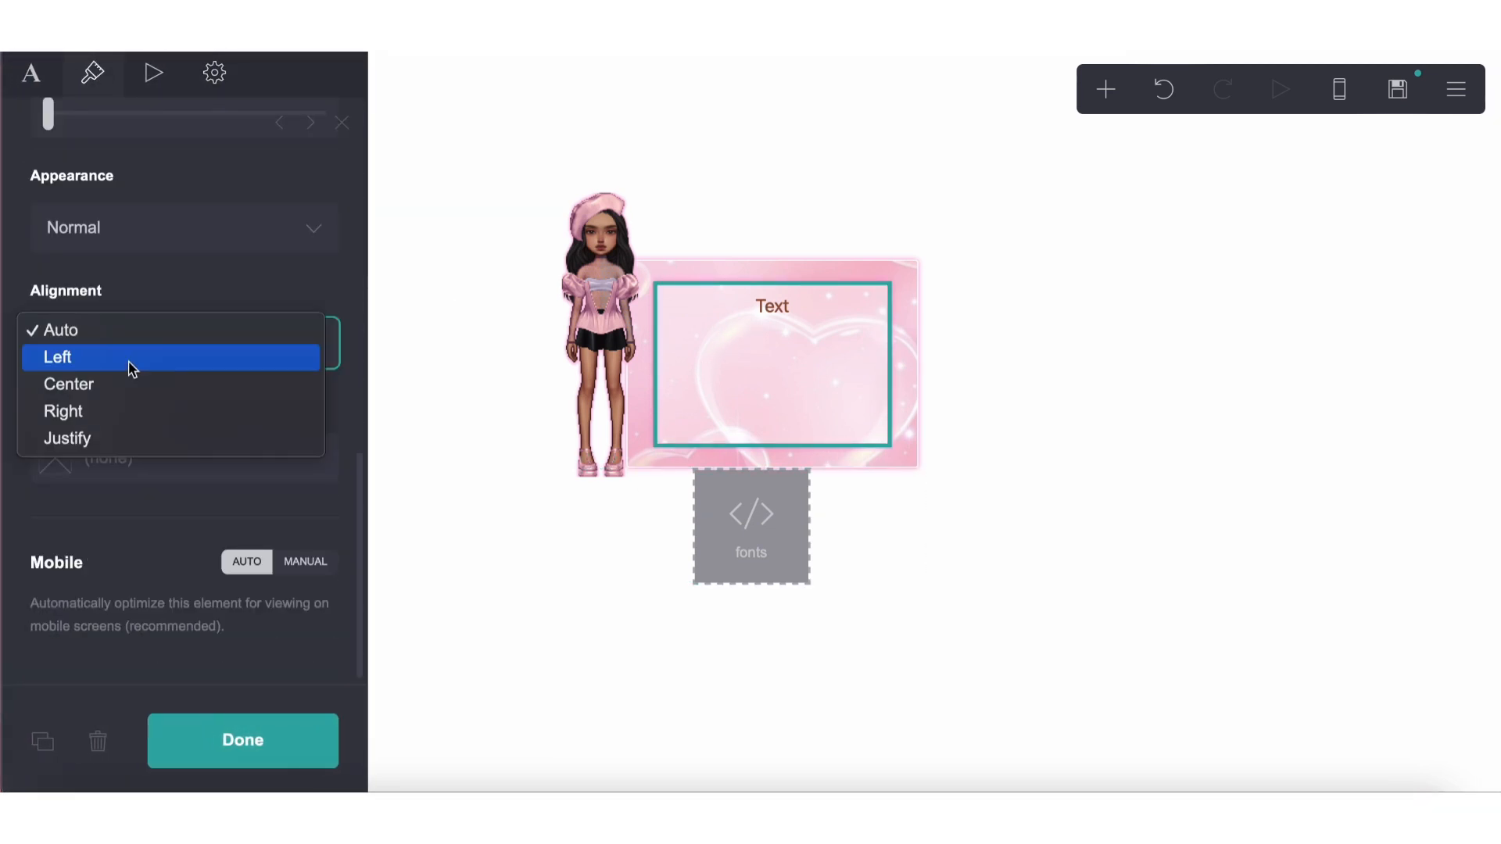
click(114, 364)
click(613, 653)
Copy the "font-family: berkshire;" line from the fonts embed into the text element's custom Highlight style
click(771, 544)
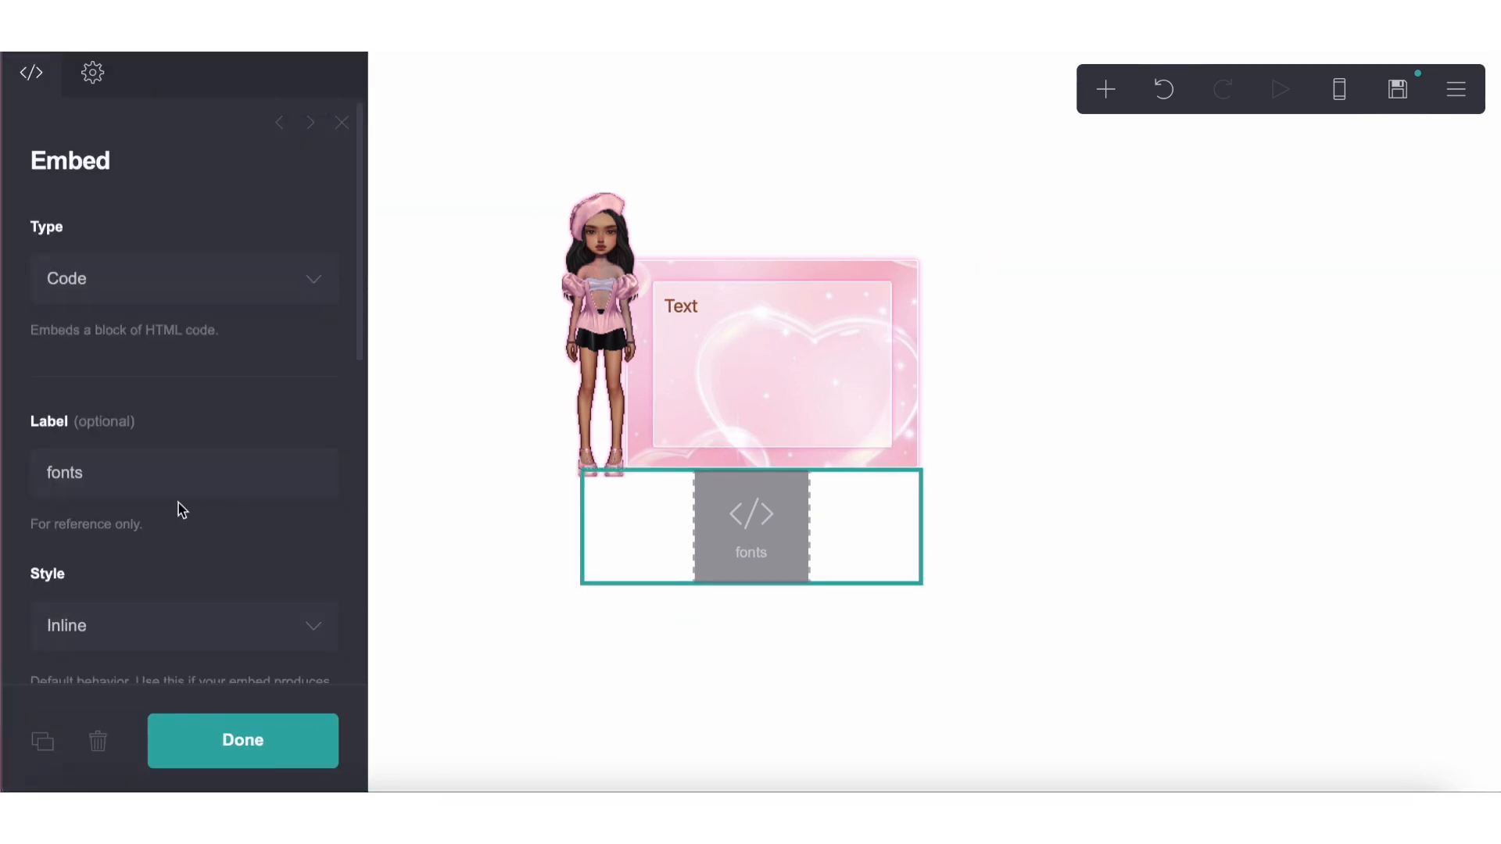
scroll(178, 504, down, 5)
drag(48, 426, 255, 421)
key(ctrl+c)
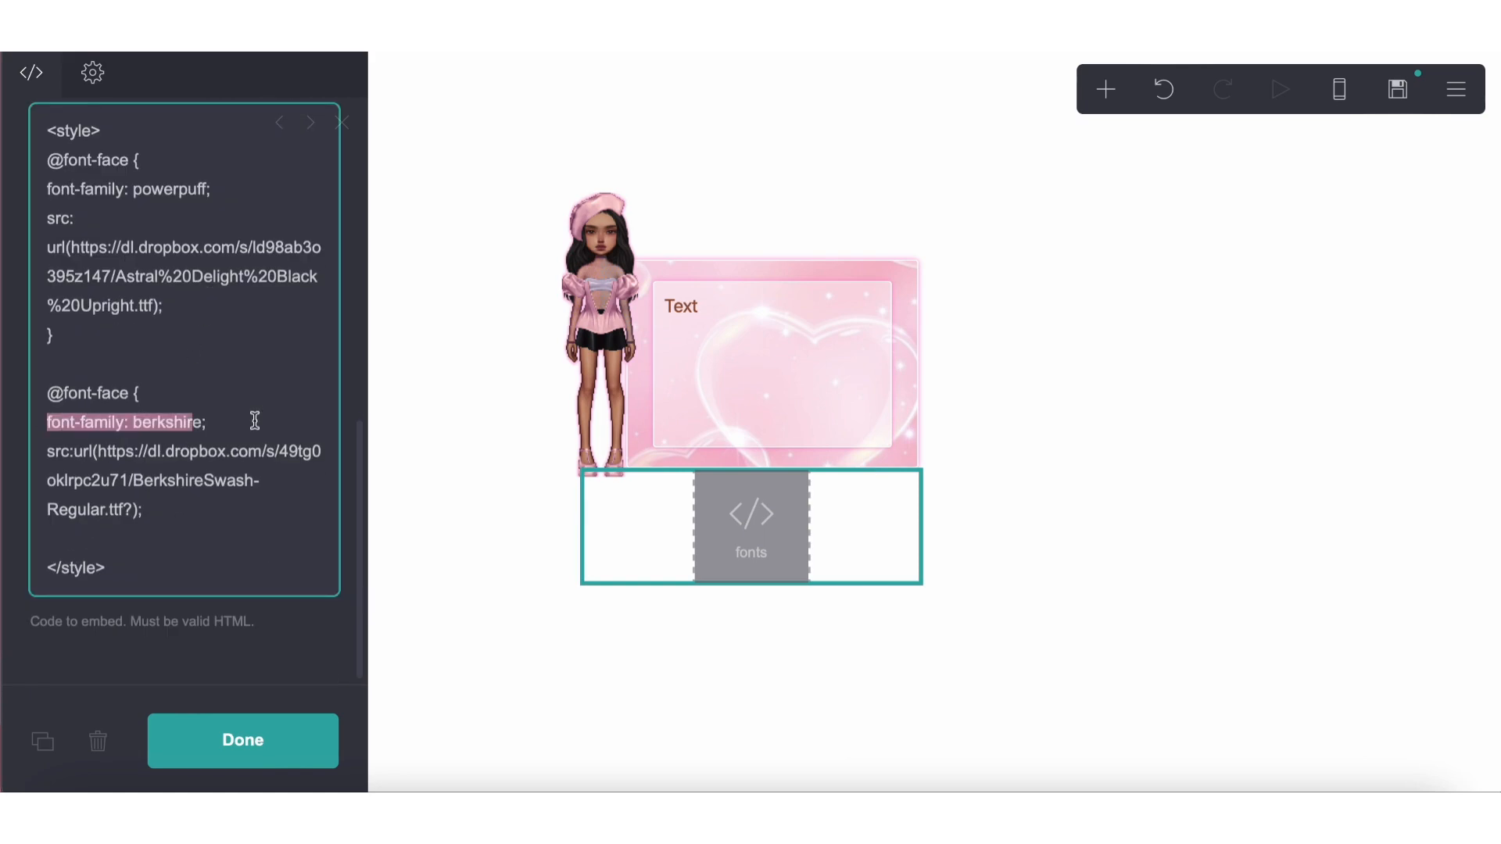
click(750, 334)
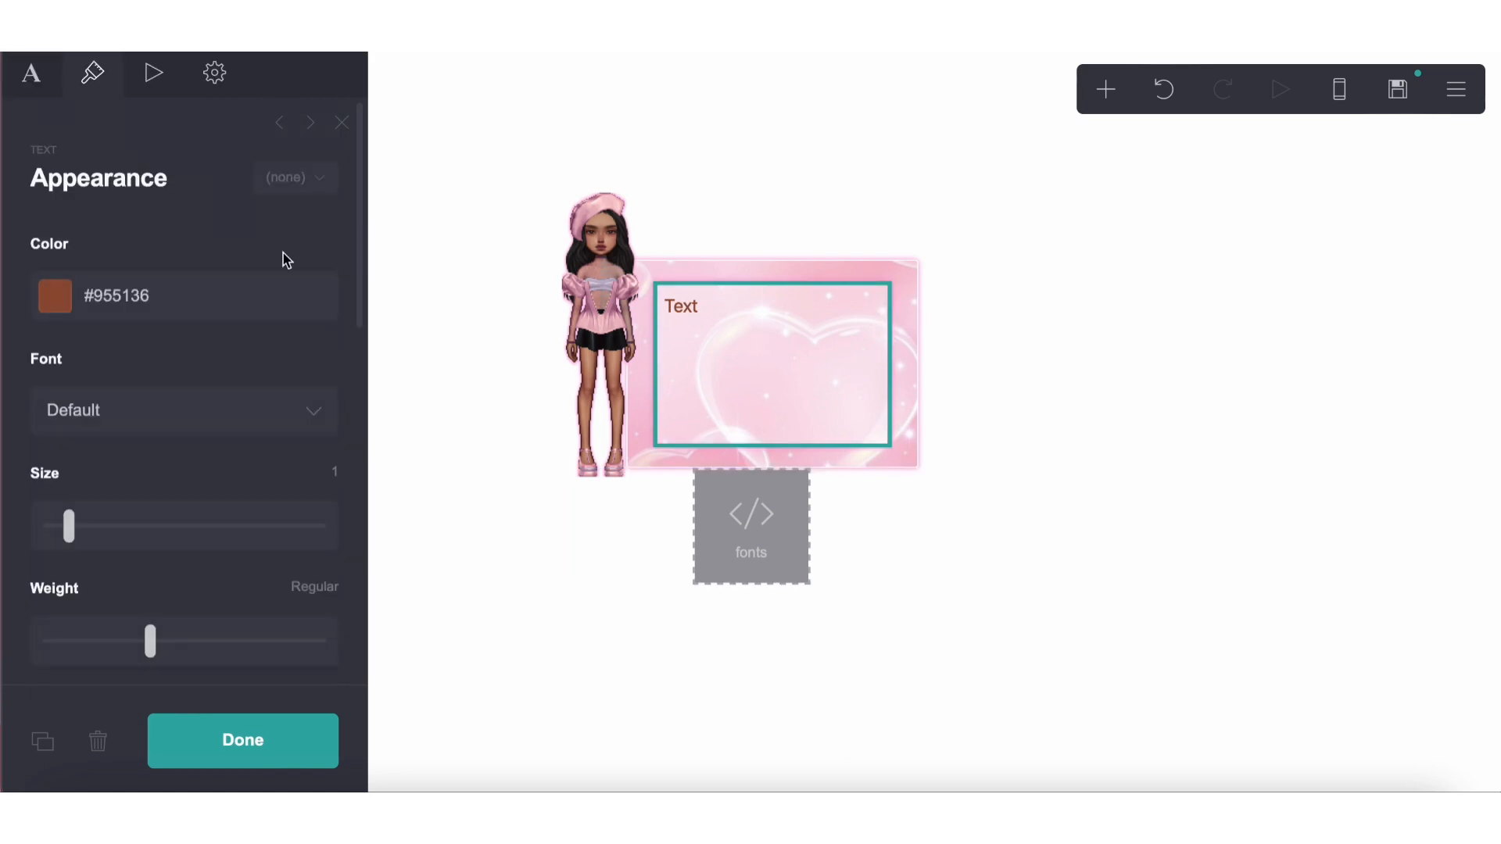
click(214, 73)
scroll(167, 412, down, 3)
scroll(164, 410, down, 5)
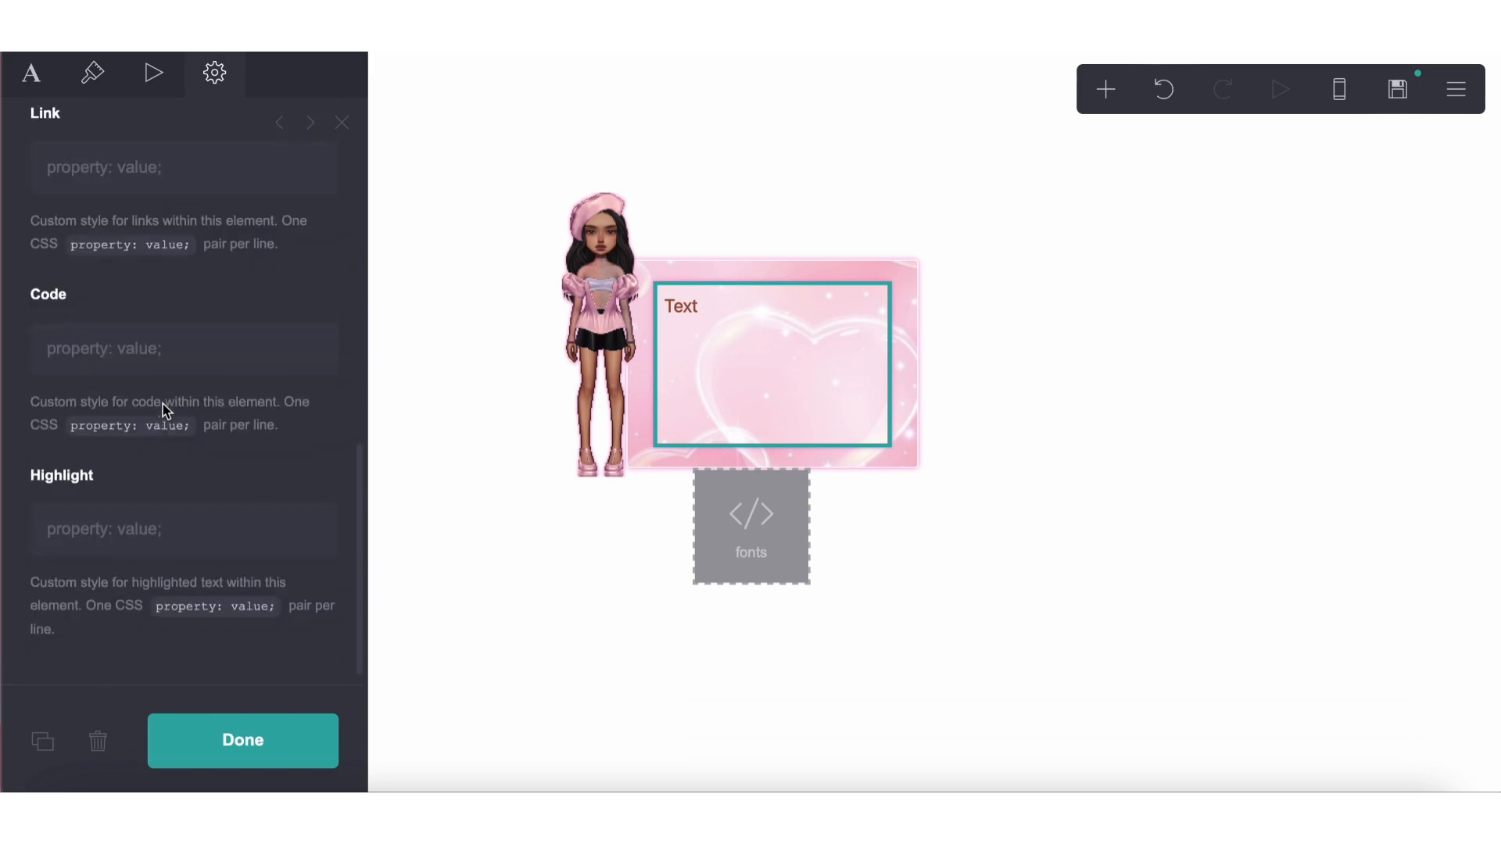
click(151, 352)
click(143, 530)
key(ctrl+v)
Add the lines "background #FFFFFF;" and "border radius: 3px;" to the Highlight style
key(Return)
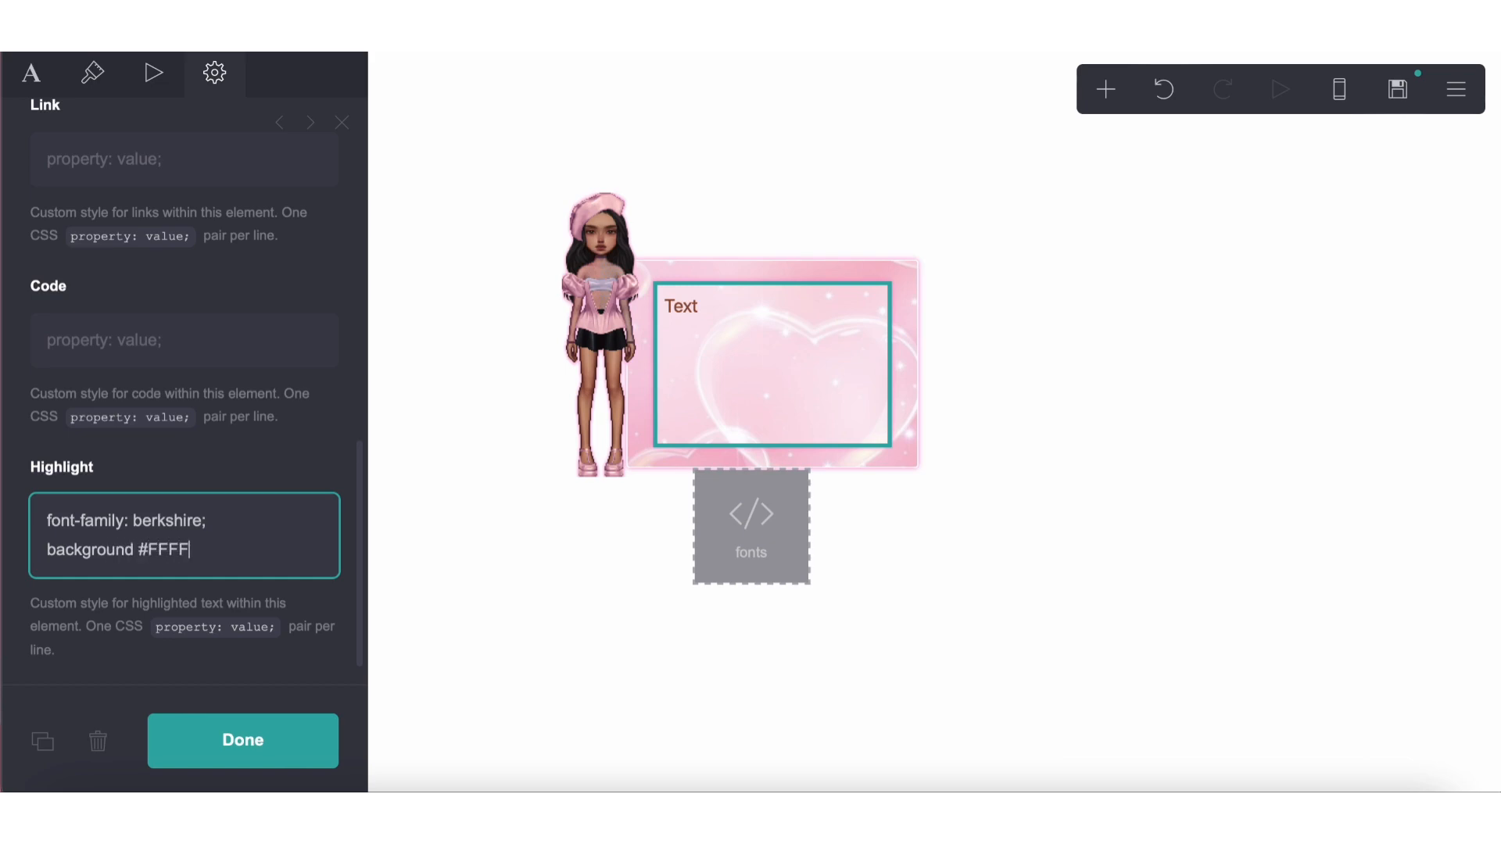
key(Return)
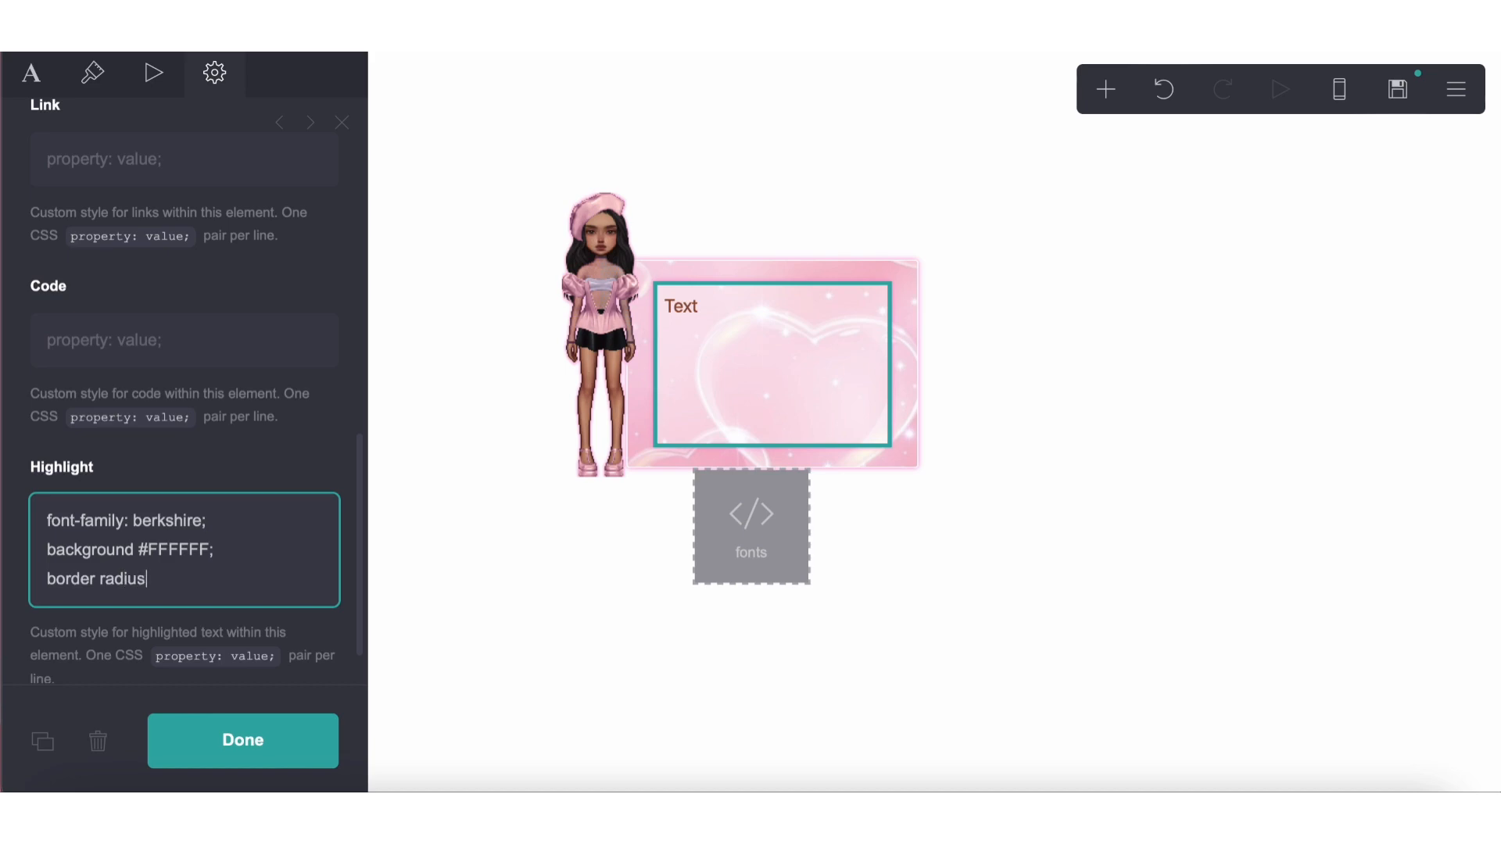
text(border radius: 3px;)
key(Return)
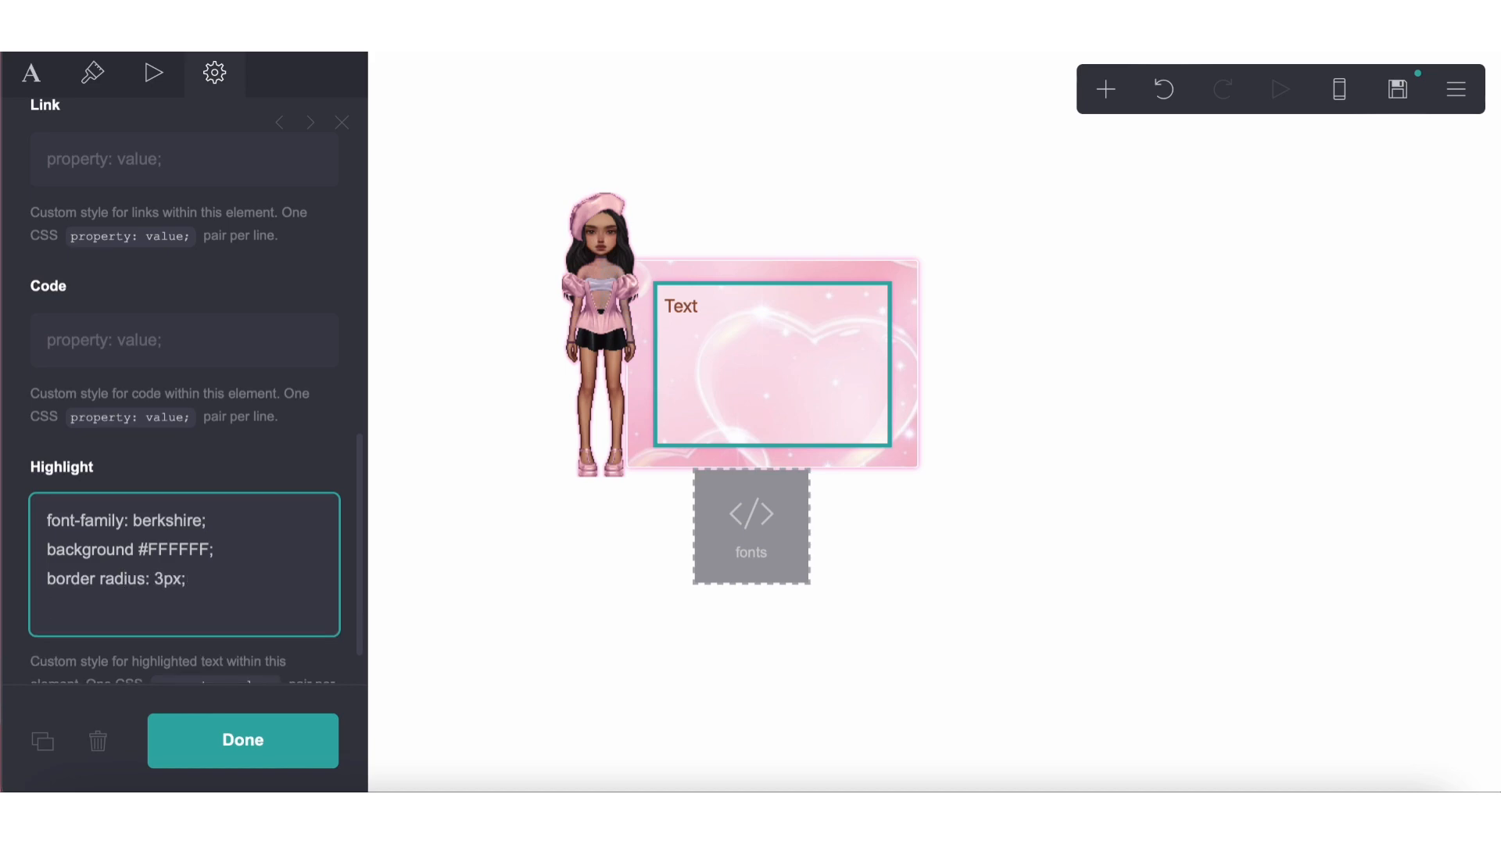
Add the line "border: 2px solid #955136;" to the Highlight style, reusing the hex code copied from the text color
text(border:)
click(94, 76)
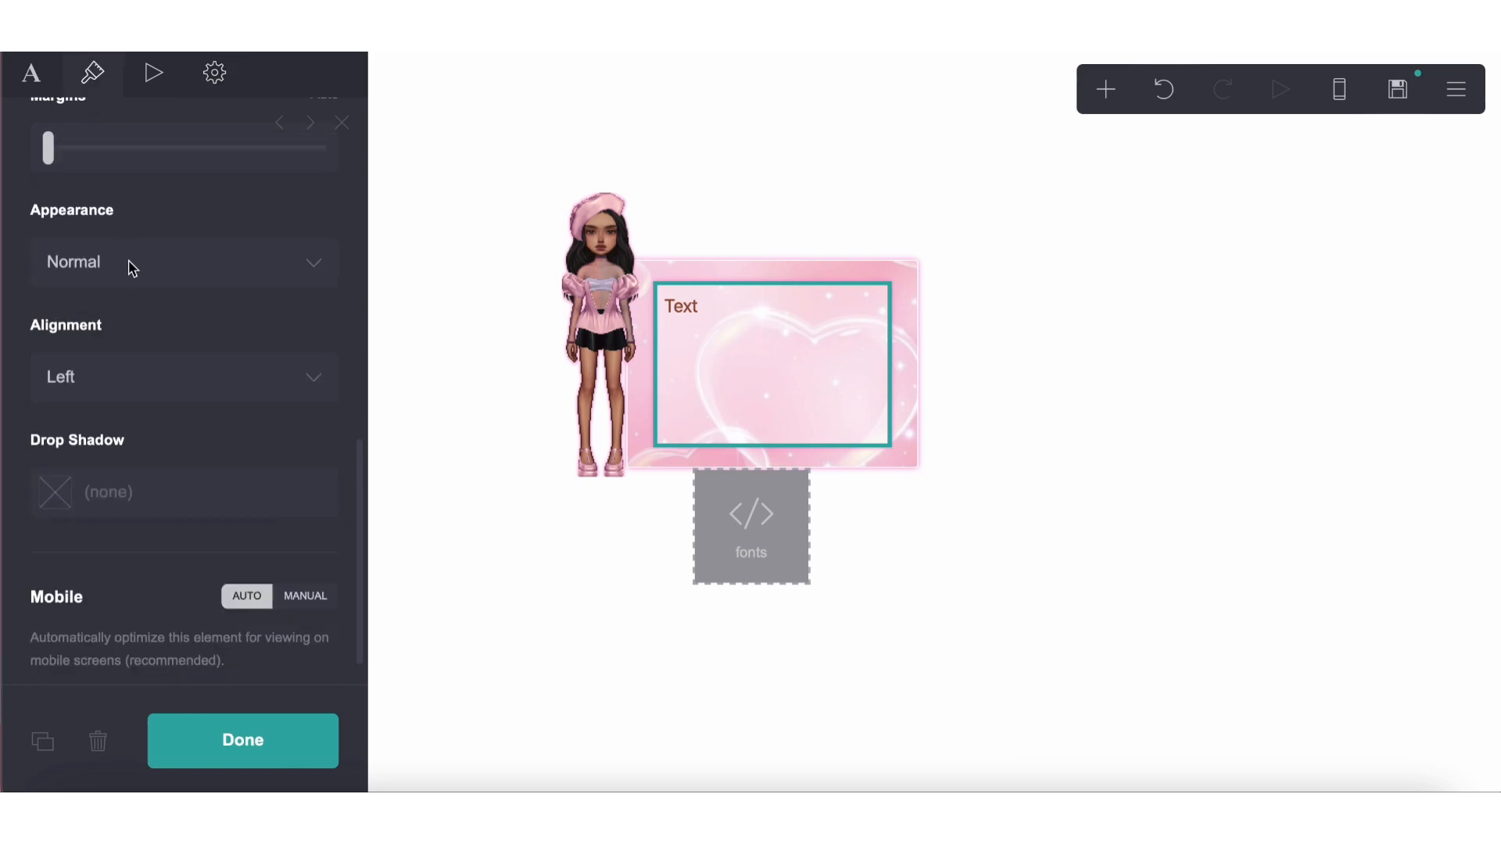
scroll(131, 268, up, 5)
click(122, 215)
key(super+c)
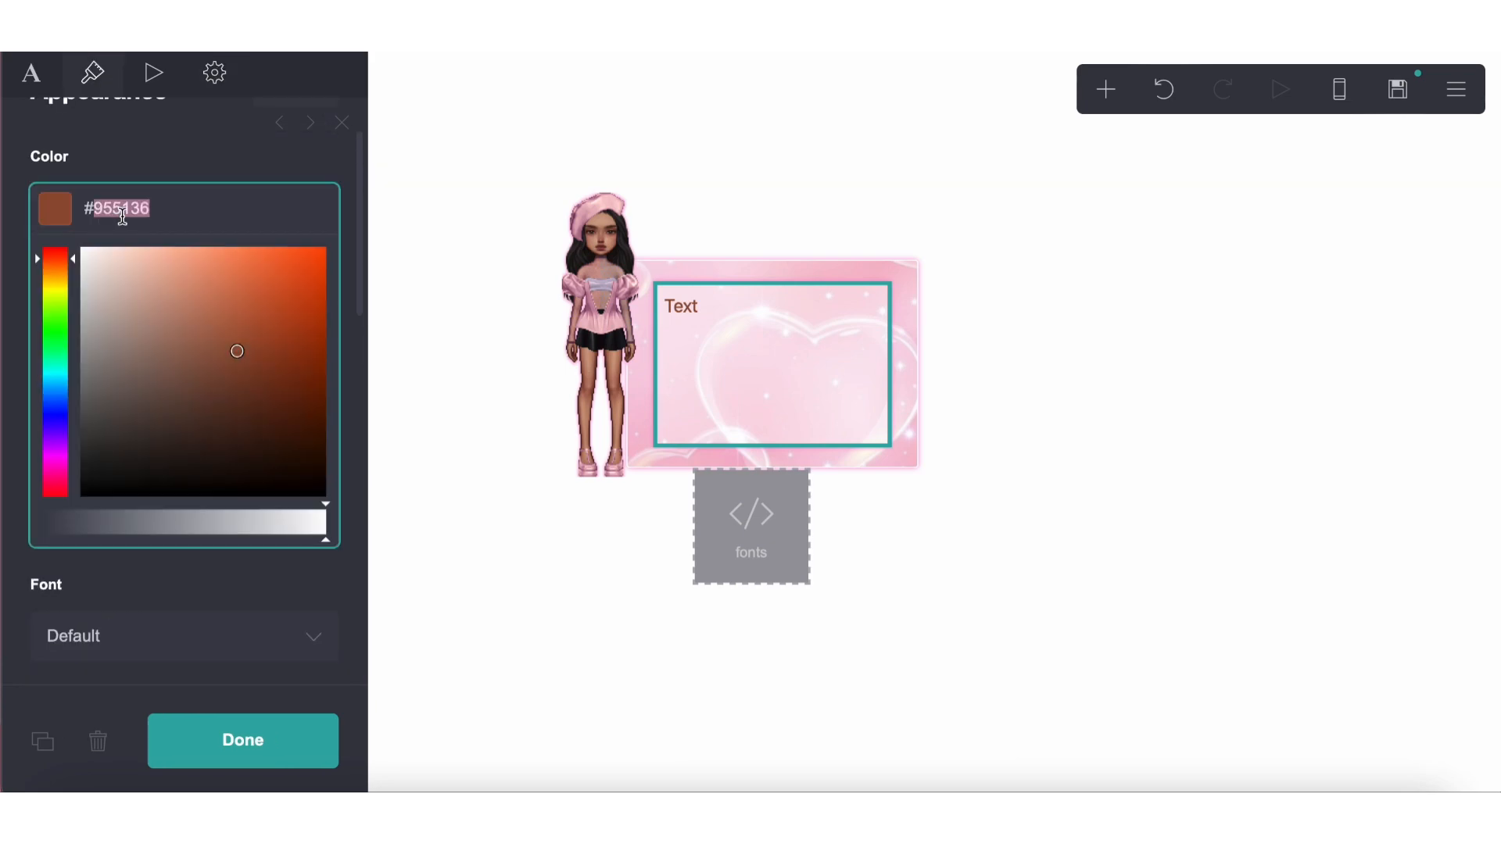
click(219, 74)
scroll(157, 480, down, 5)
click(150, 522)
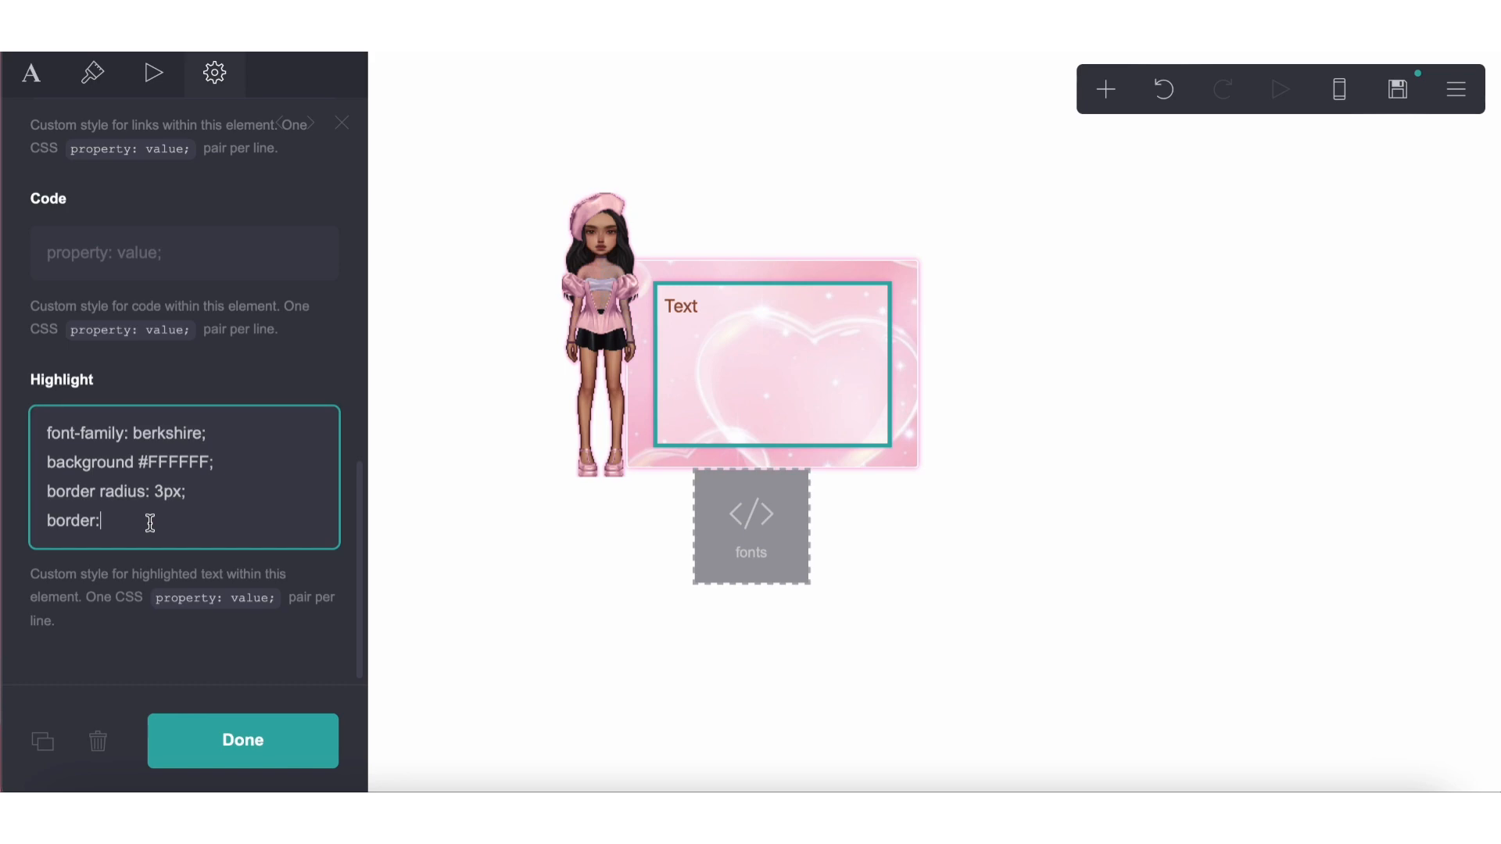
text(2px solid)
key(super+v)
click(180, 523)
text(#)
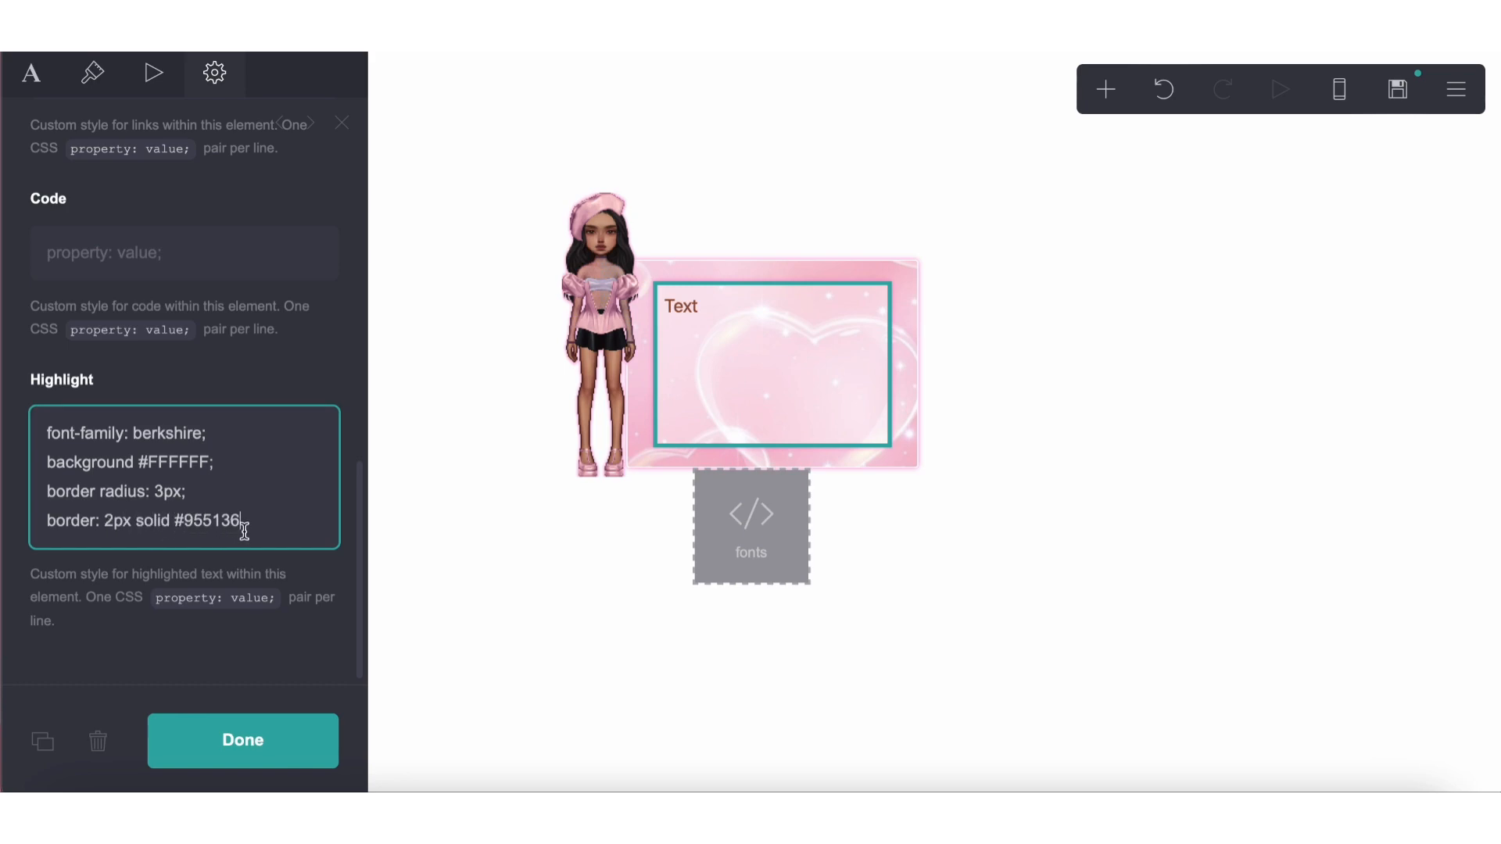
Replace the placeholder text with the highlighted heading ==about==
click(55, 93)
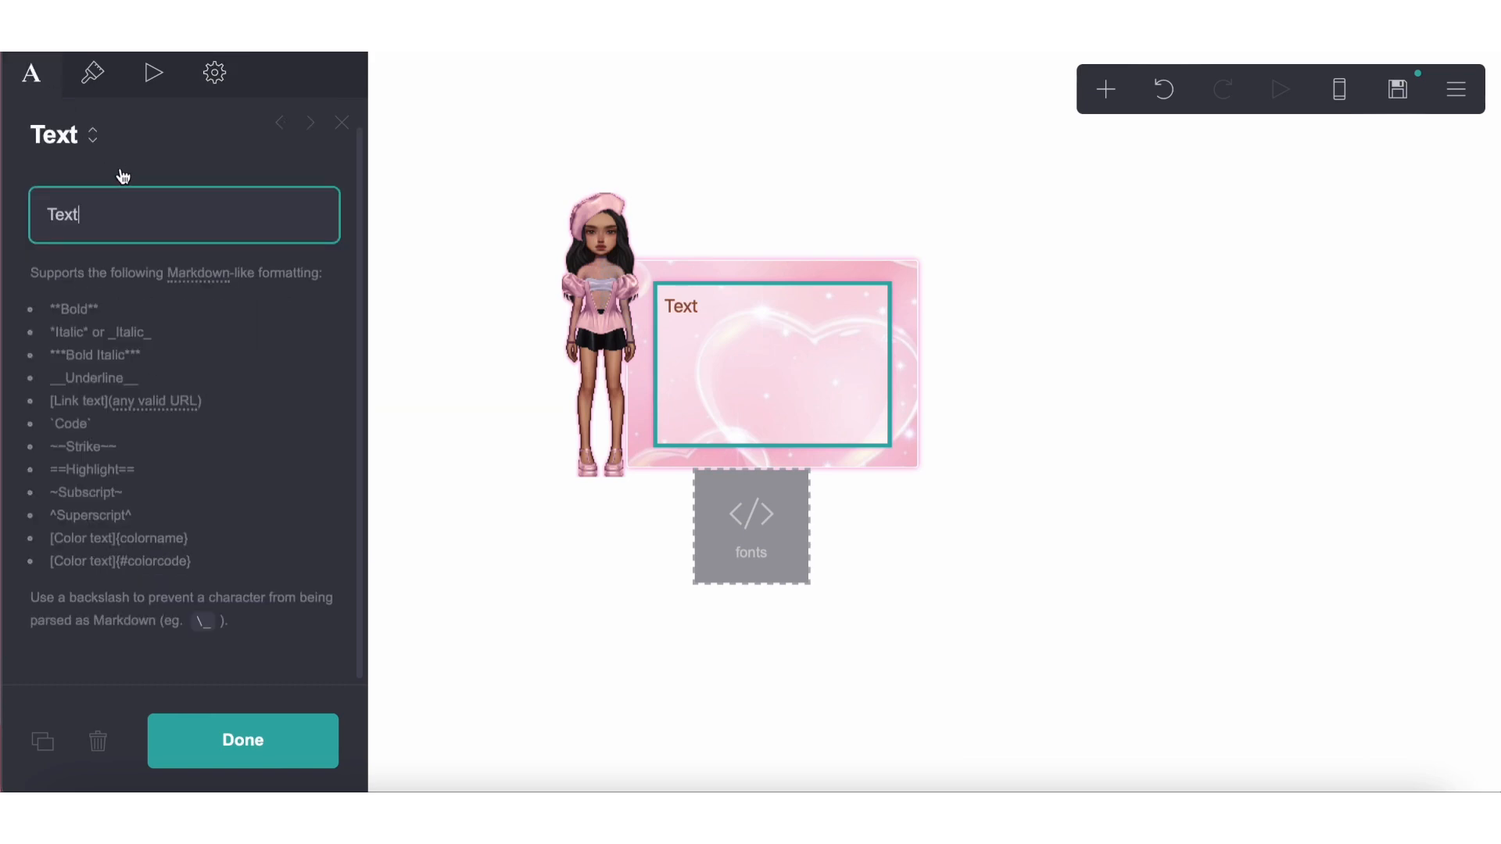
double_click(133, 207)
text(==about==)
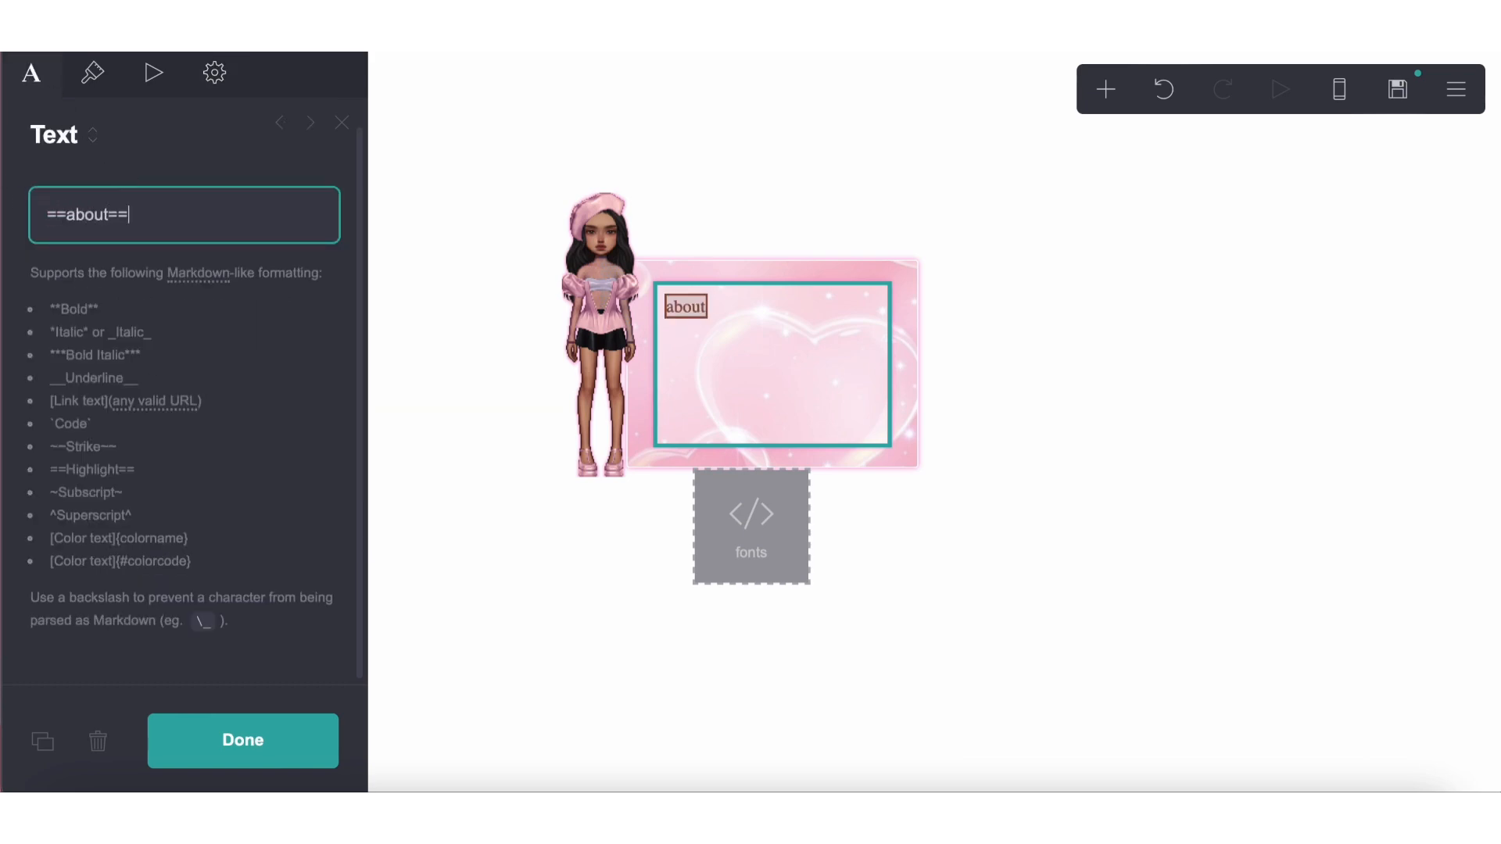
Correct "border radius" to "border-radius" in the text element's Highlight style
click(94, 78)
click(214, 72)
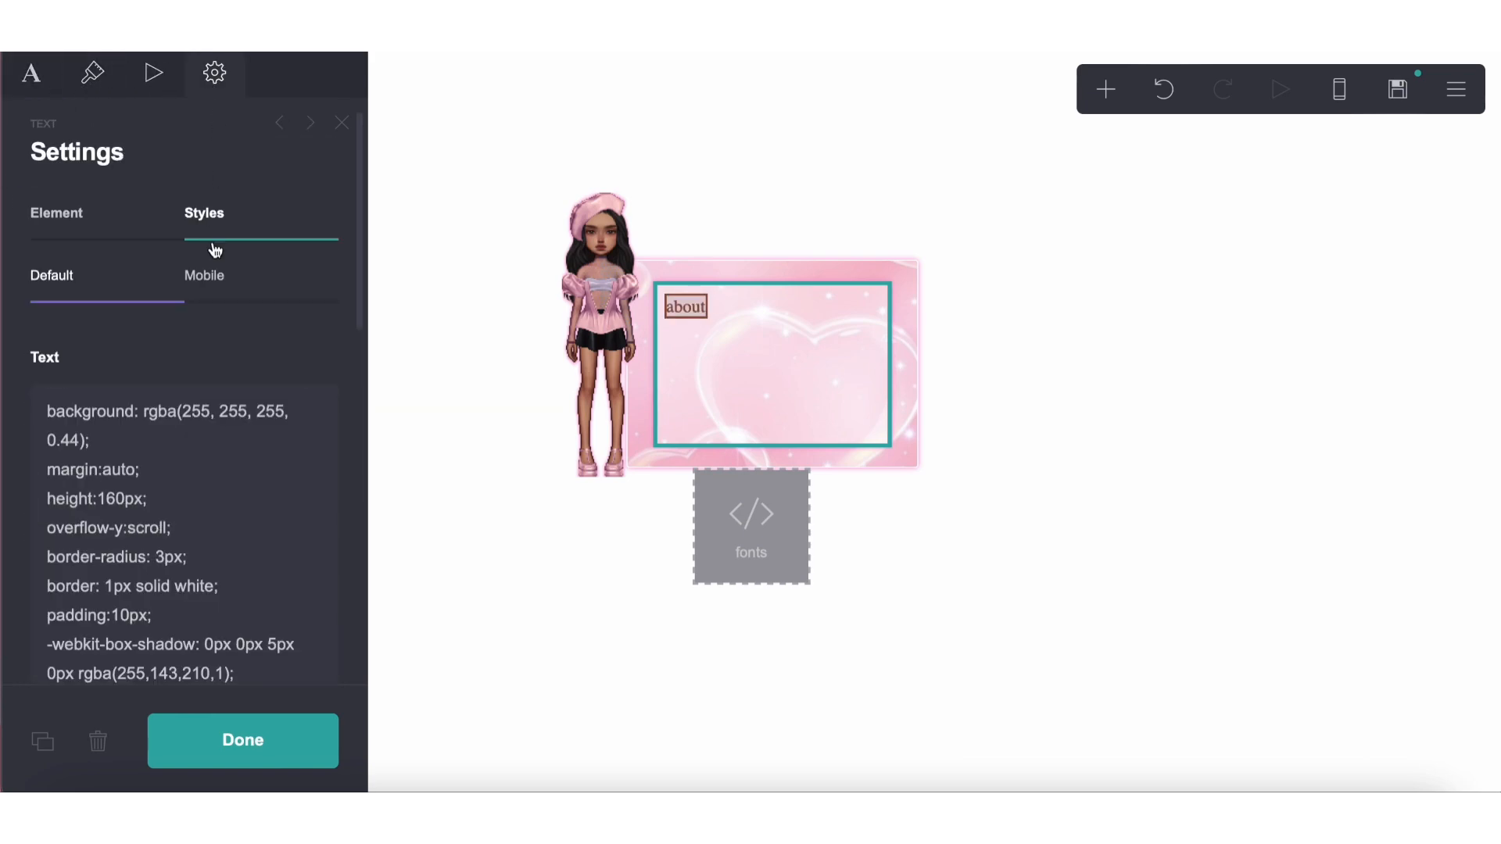
scroll(209, 365, down, 6)
scroll(209, 364, down, 3)
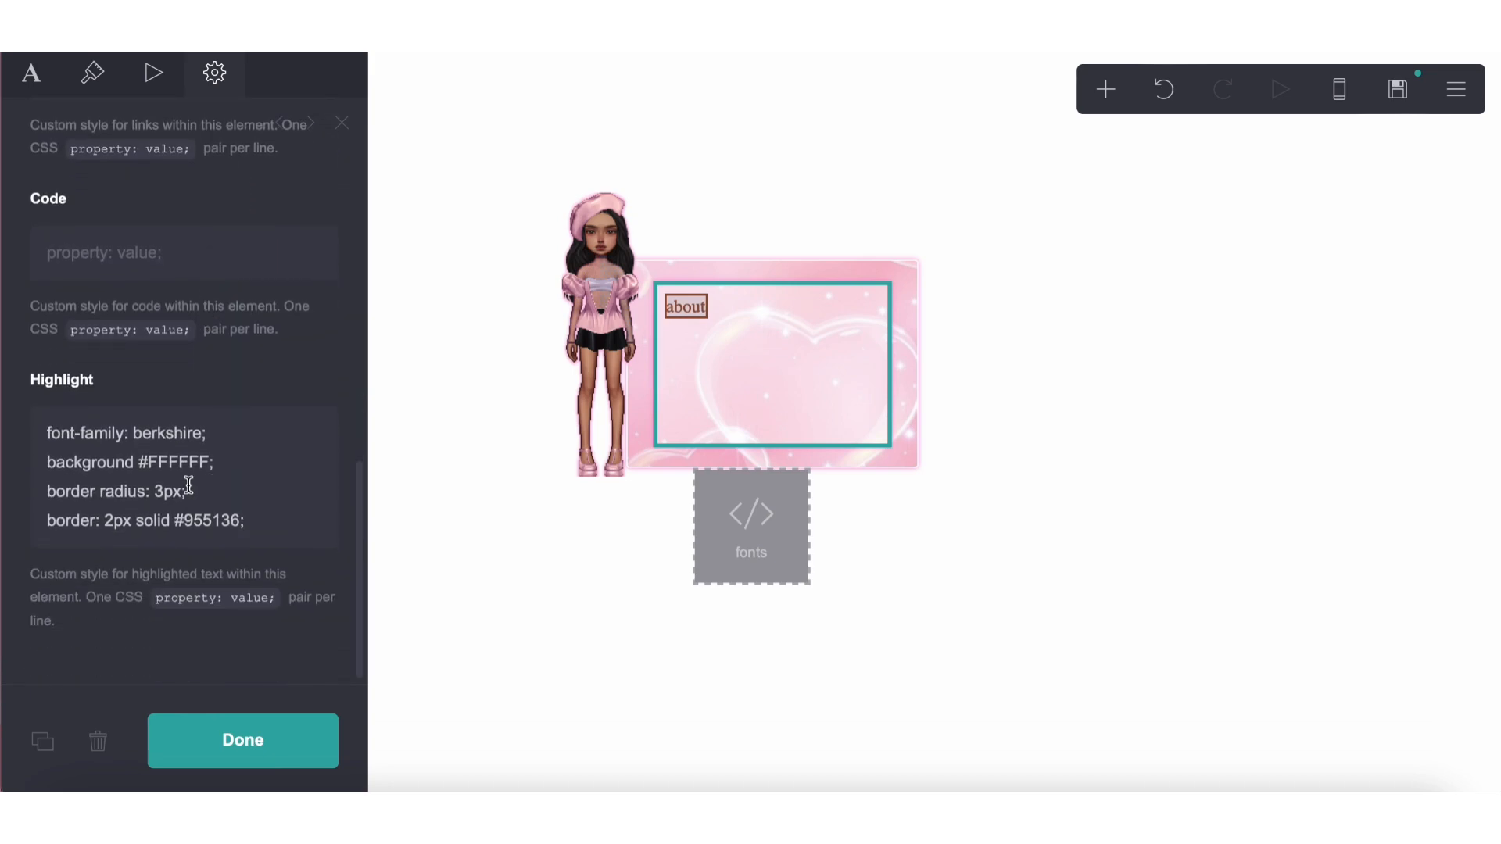
click(104, 493)
key(BackSpace)
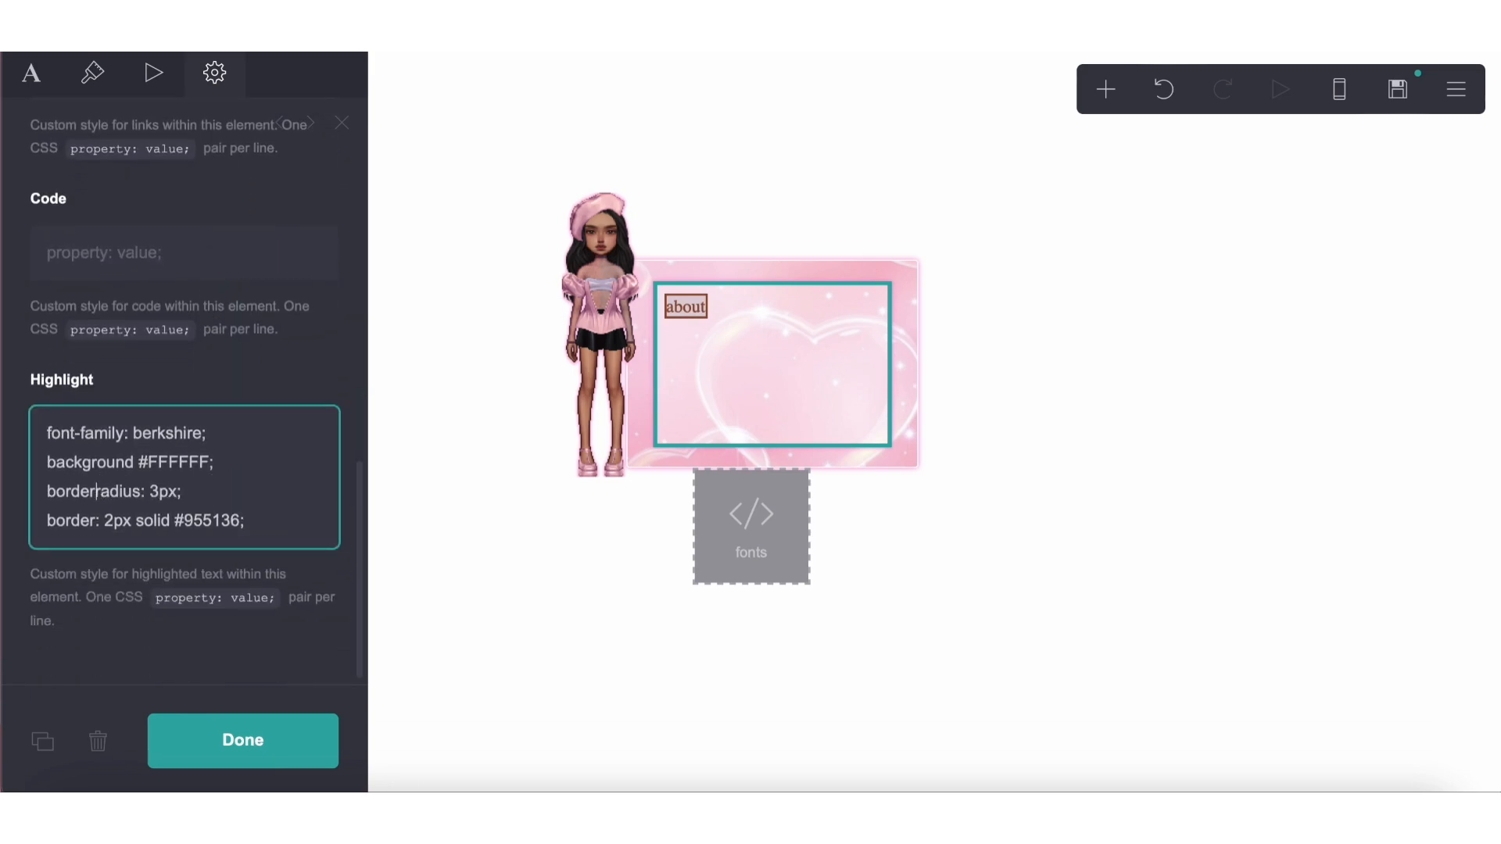
text(-)
Add the line "padding: 2px;" below the border-radius line in the Highlight style
click(219, 492)
key(Return)
text(padding: 5p)
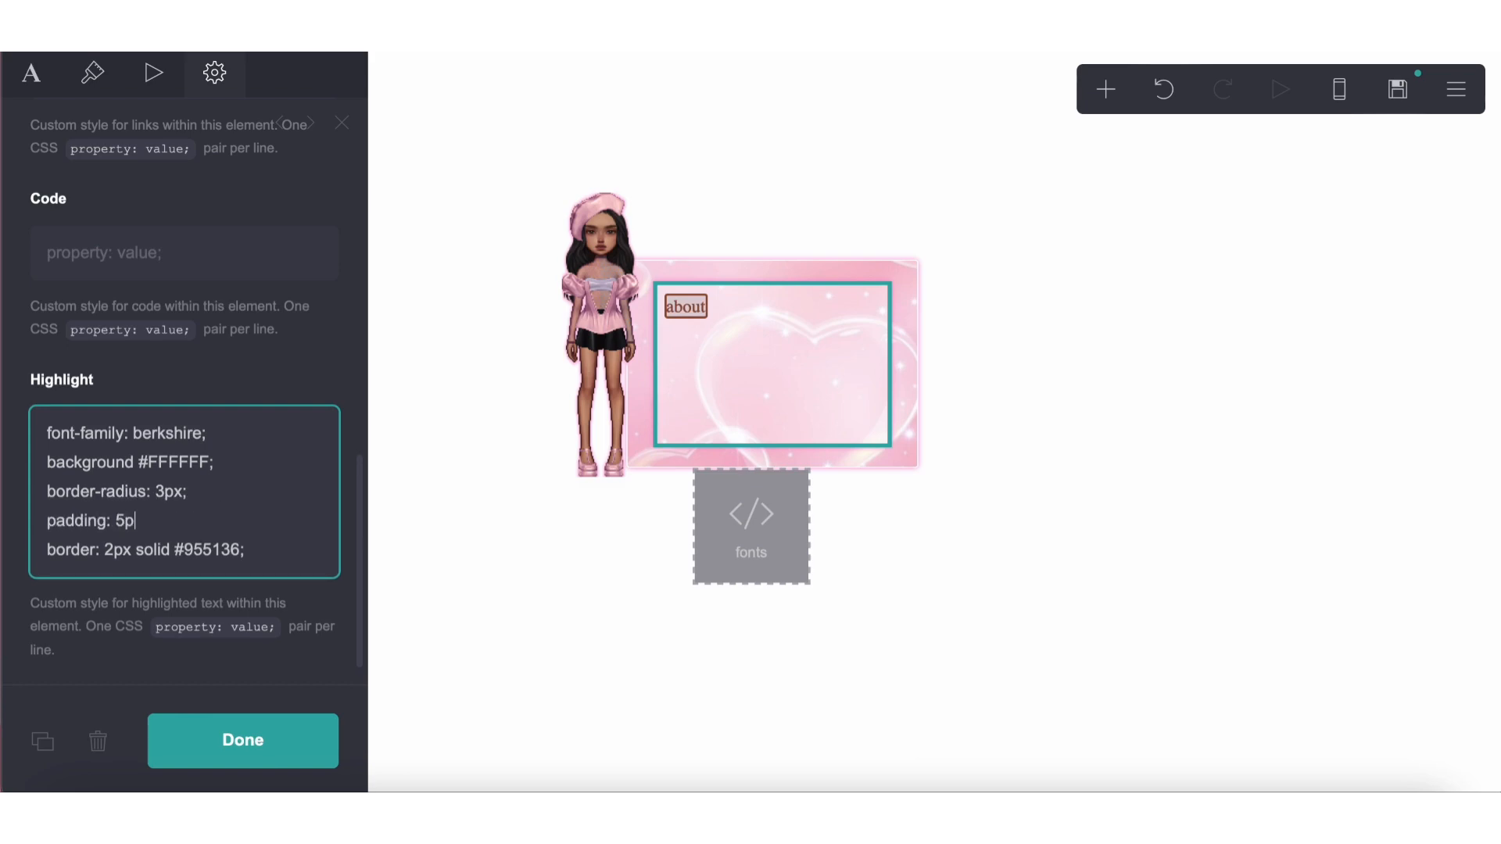
text(x;)
key(BackSpace)
text(;)
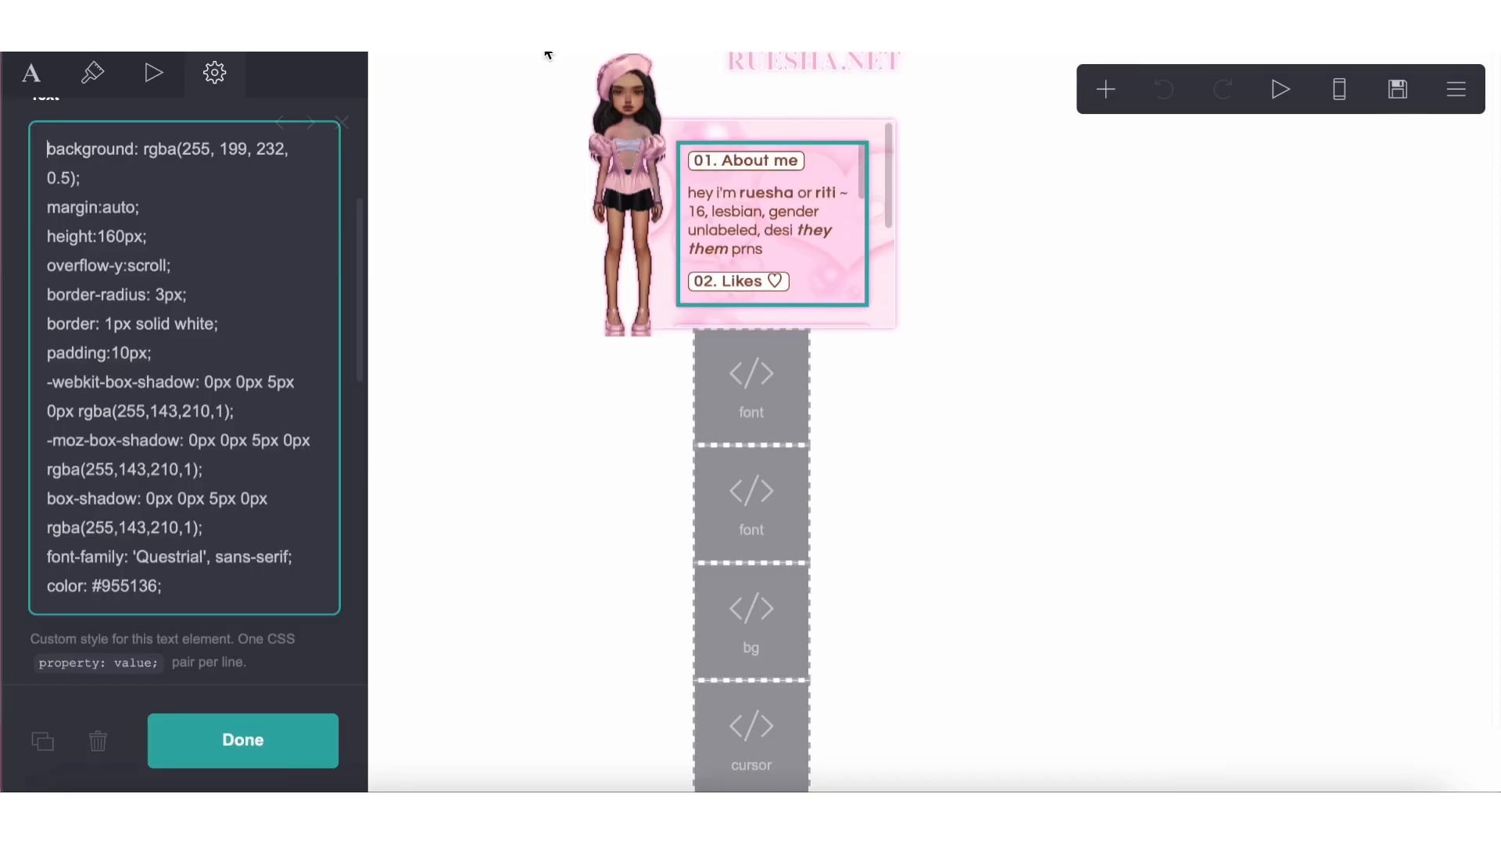
Change the padding in the Highlight style to 1px 5px 5px 5px
scroll(199, 444, down, 10)
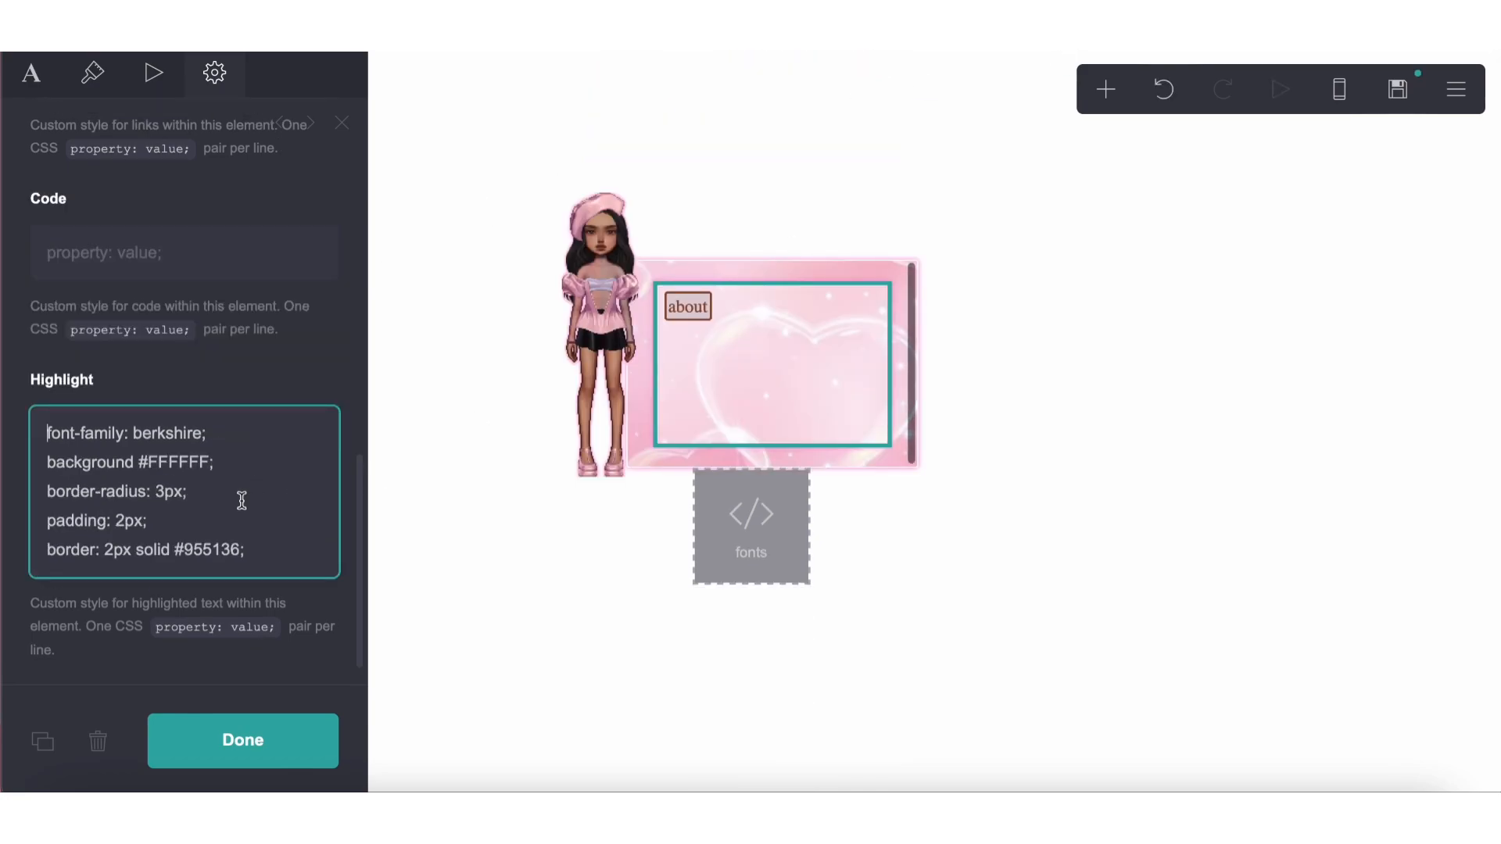
click(125, 520)
text(1)
key(Left)
key(BackSpace)
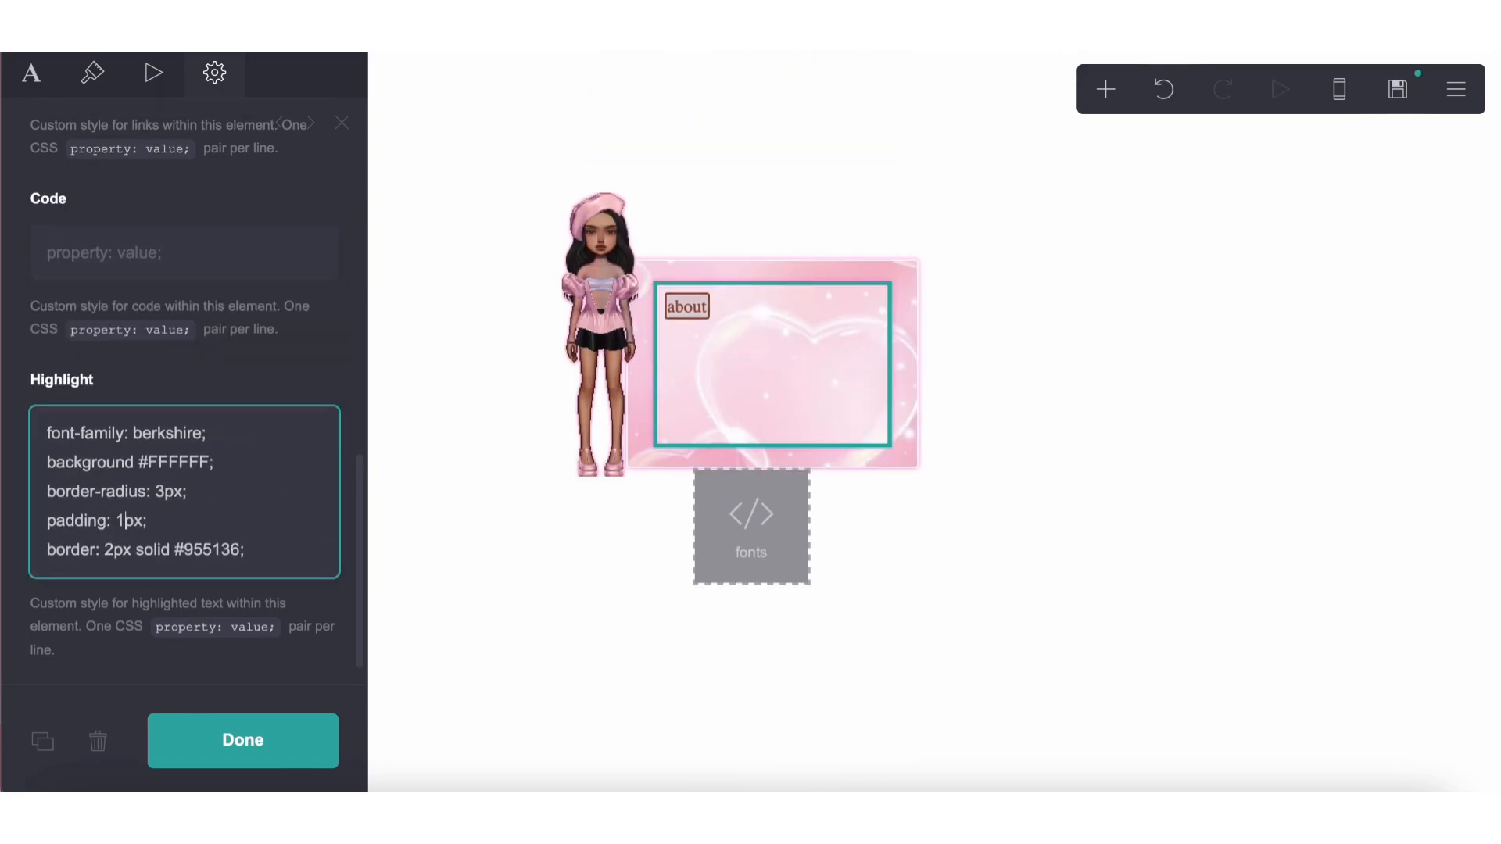
click(144, 521)
text(5px 5px 5px)
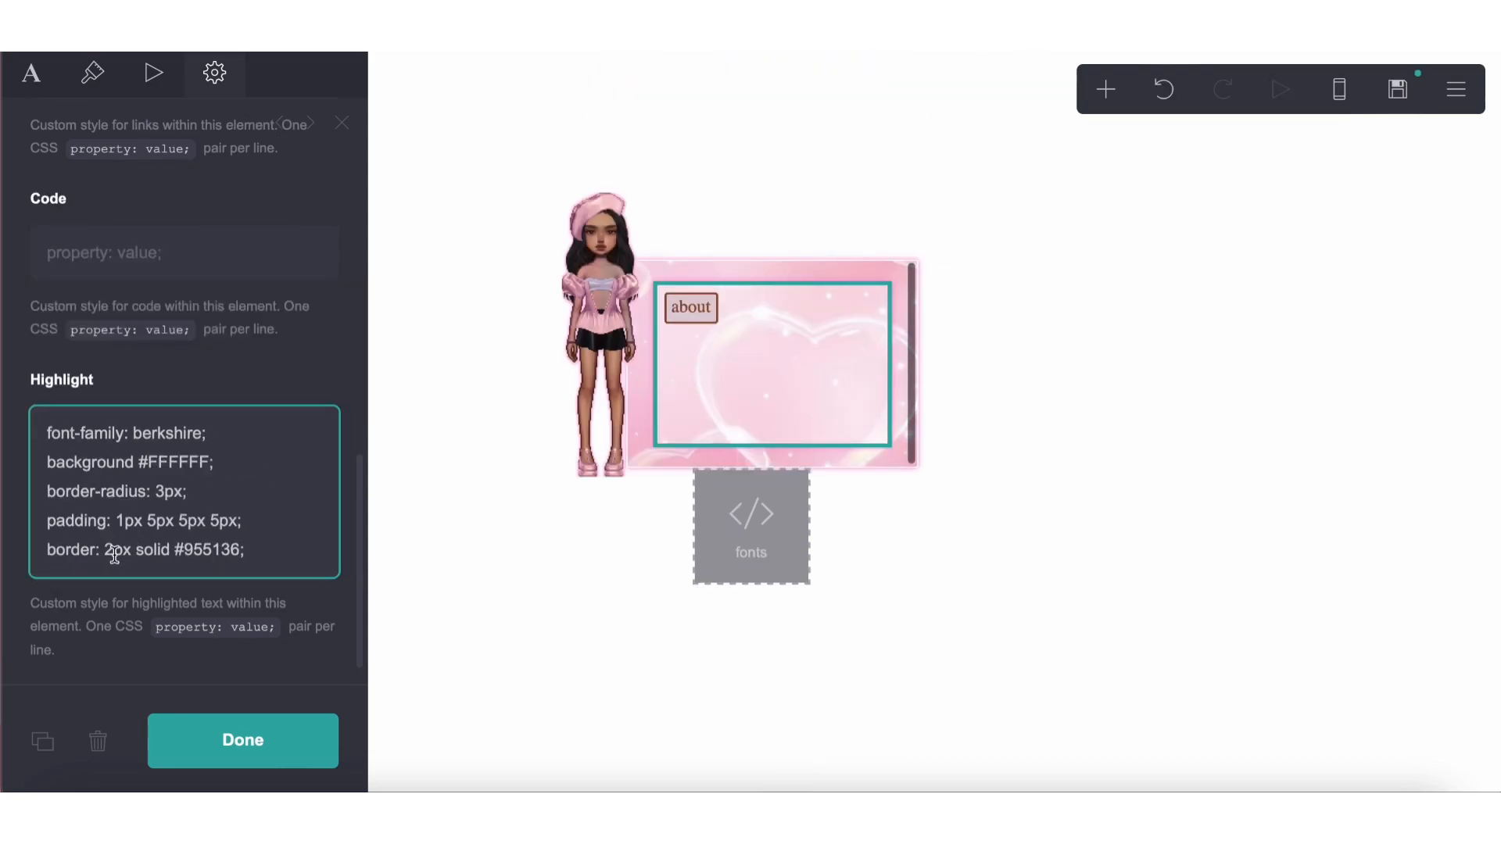
Try a 5px border width in the text element's Highlight style and set it back to 2px
click(114, 549)
key(BackSpace)
text(5)
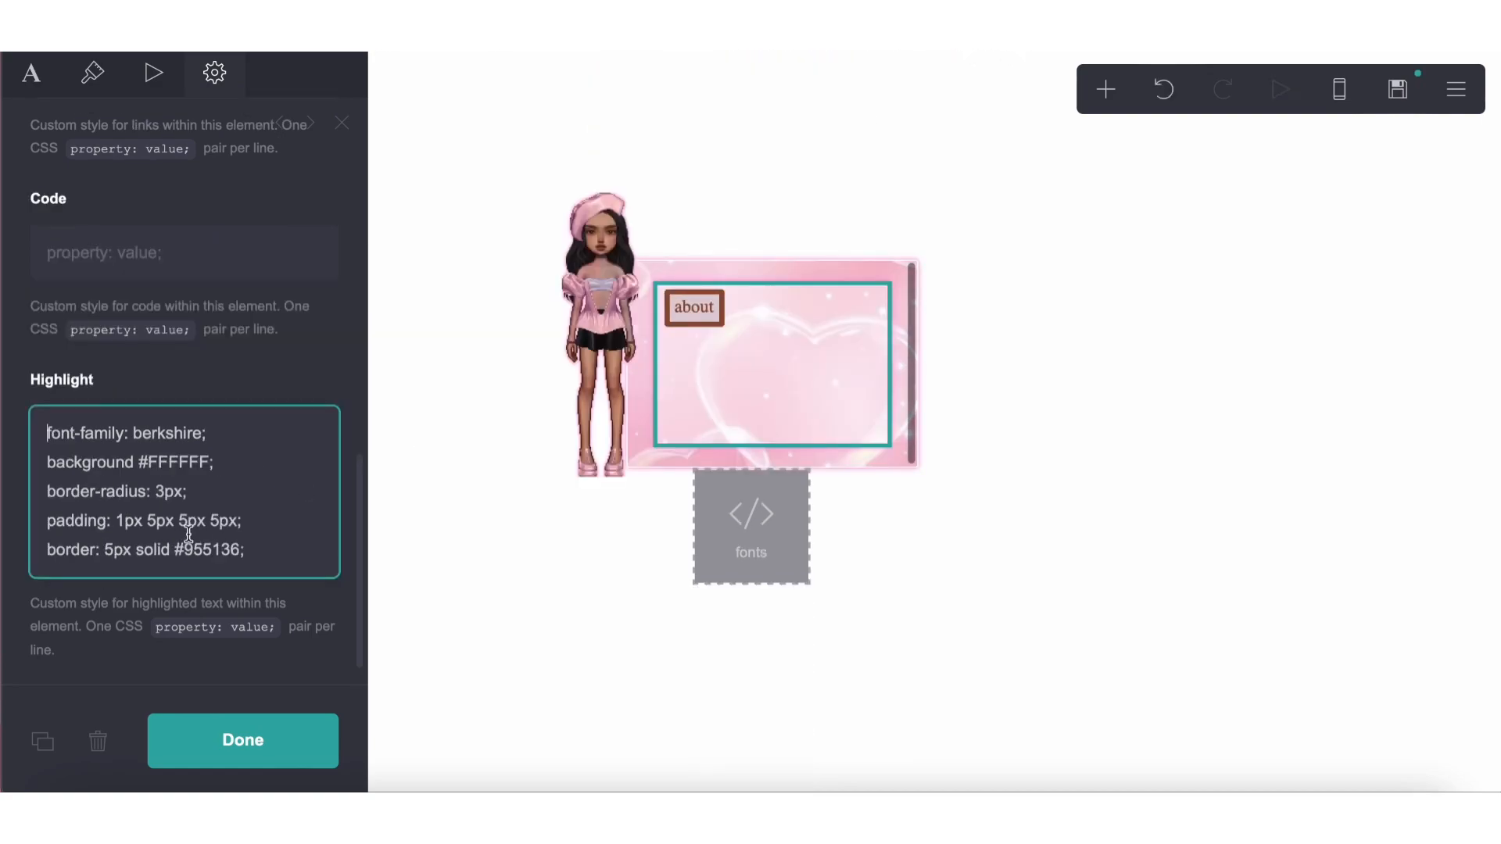
click(114, 549)
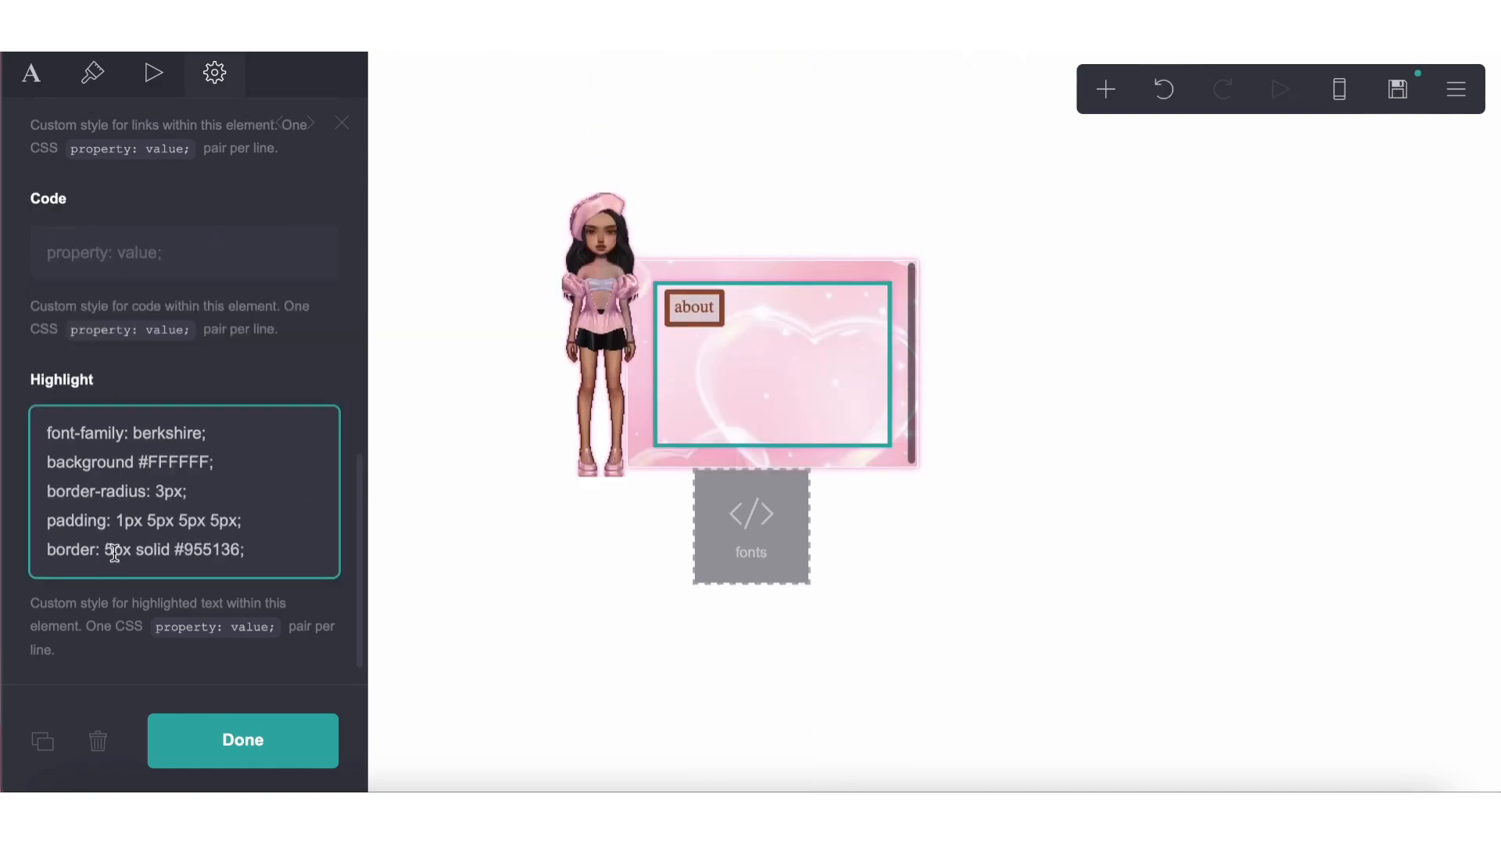
key(BackSpace)
text(2)
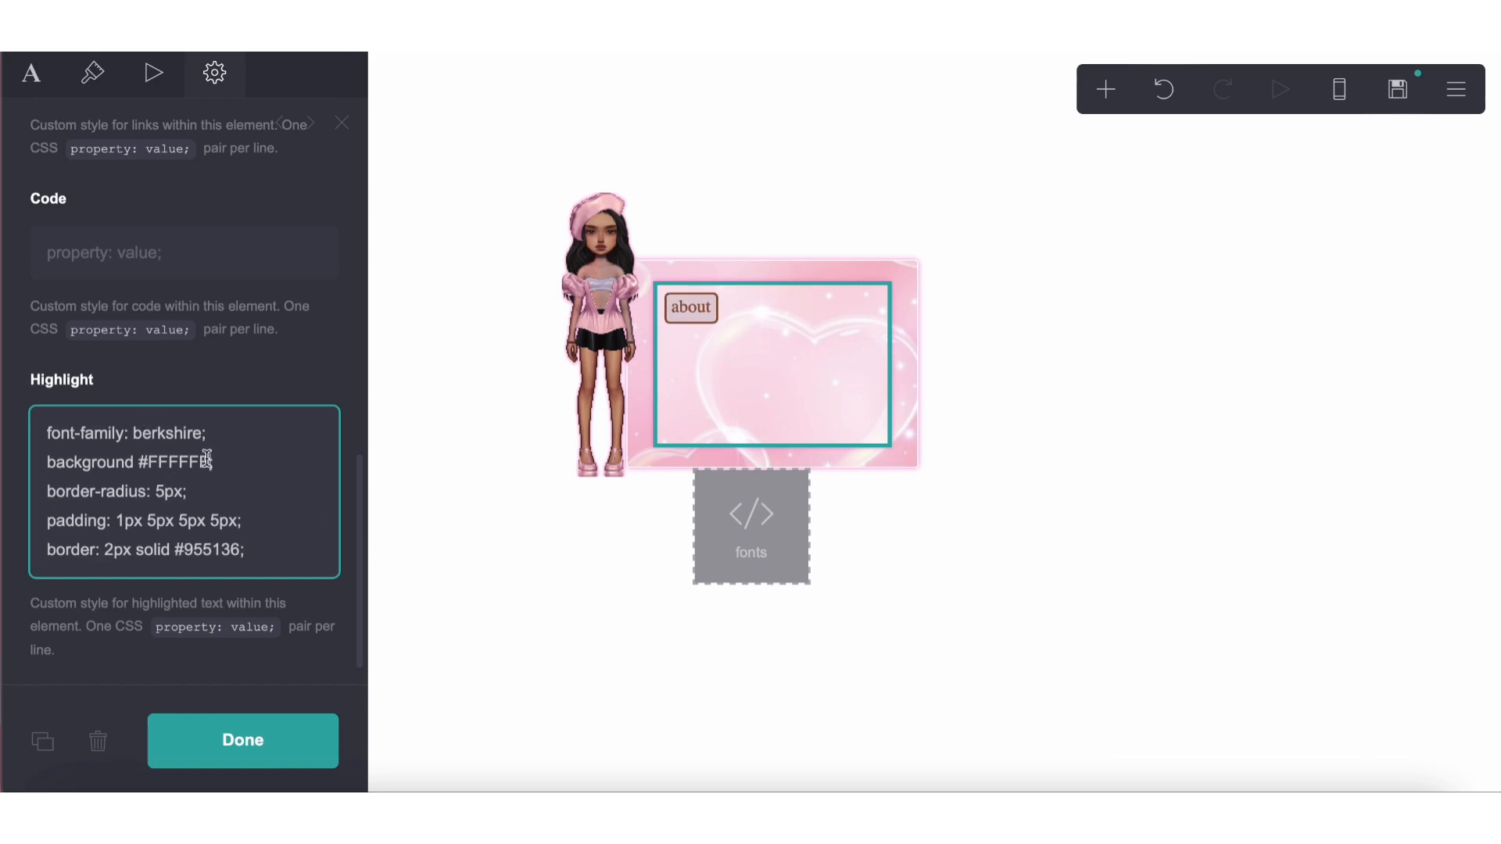
text(F)
Correct the background line in the Highlight style to "background: #FFFFFF;" by adding the missing colon
click(137, 464)
text(:)
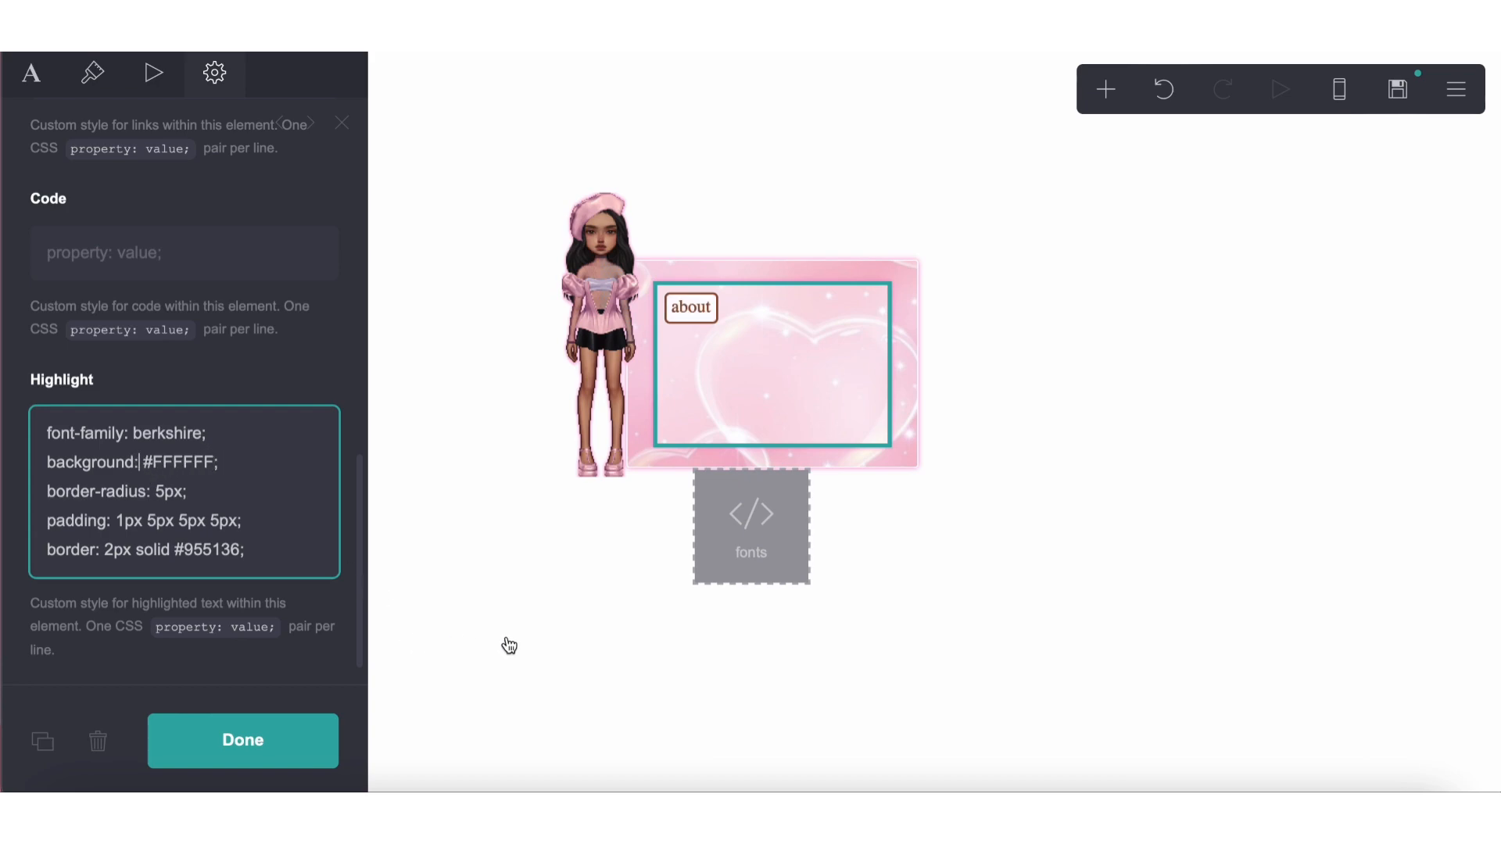
Change the highlighted heading to the bold text ==**about me**==
click(28, 89)
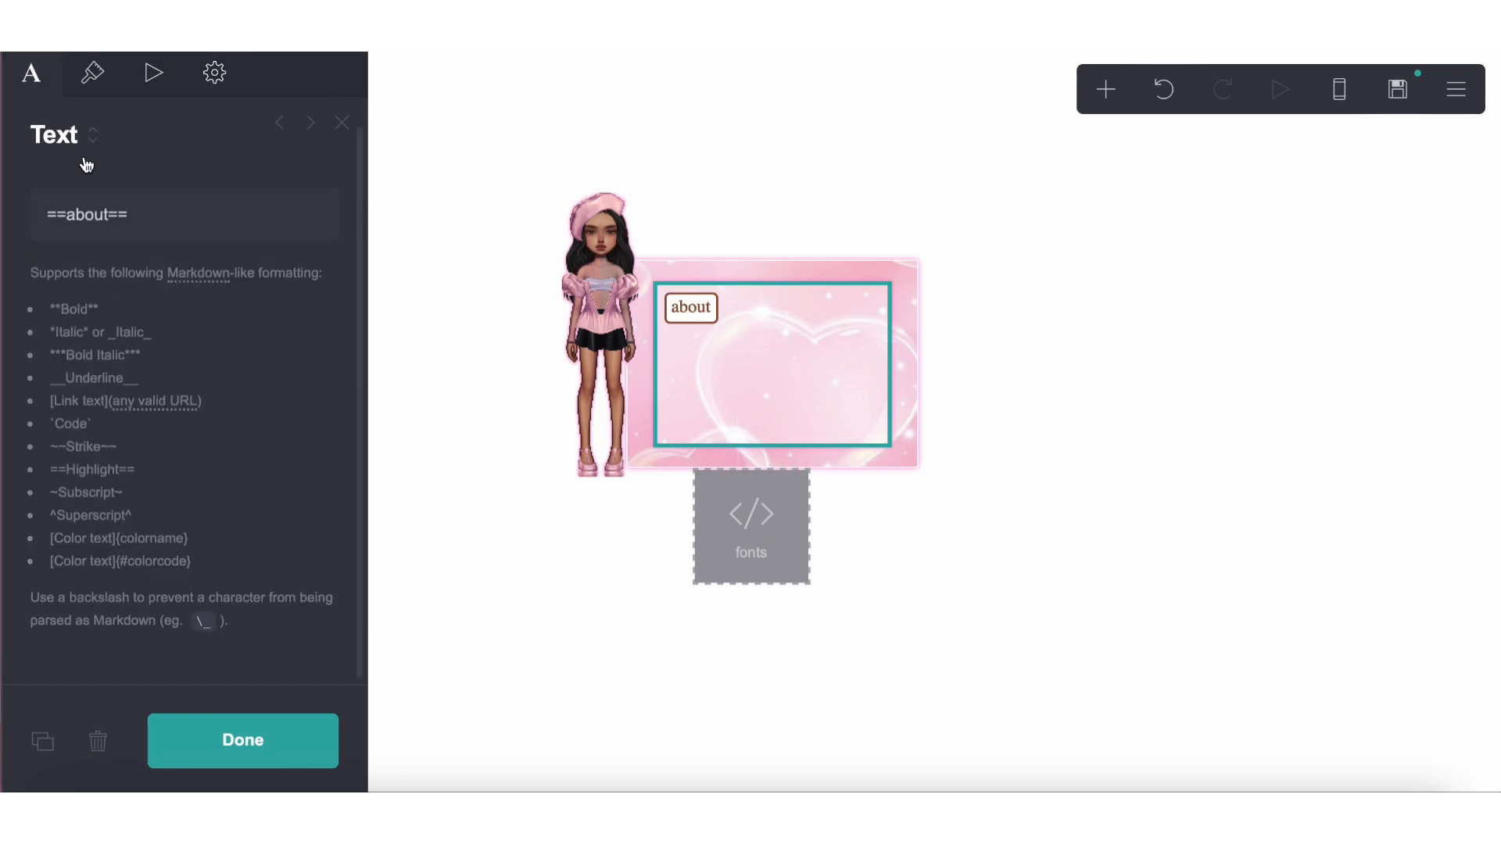
click(92, 74)
click(28, 87)
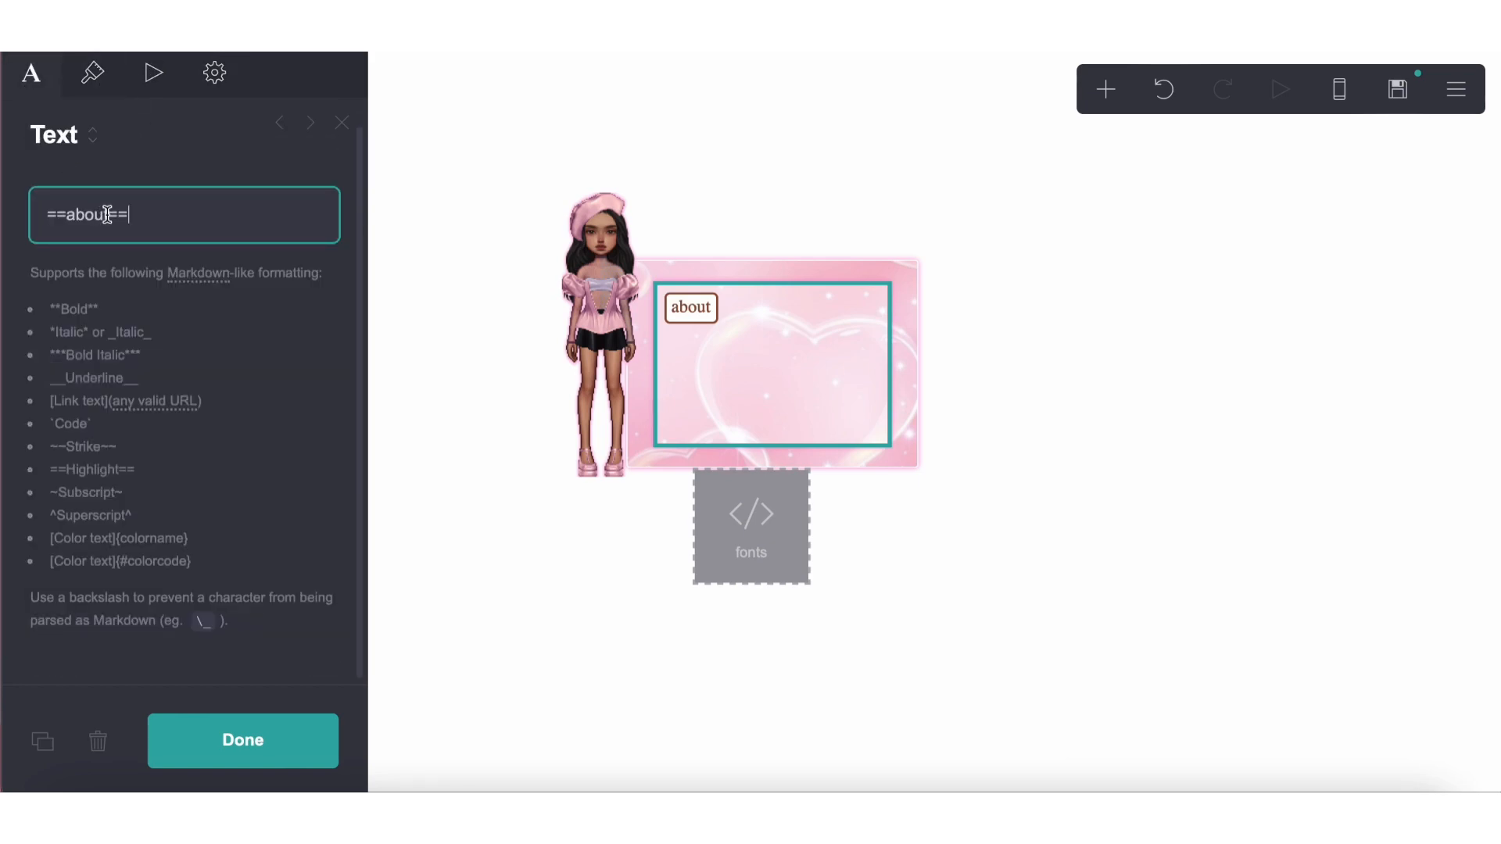
key(BackSpace)
key(BackSpace)
key(BackSpace)
key(BackSpace)
key(BackSpace)
text(**ab)
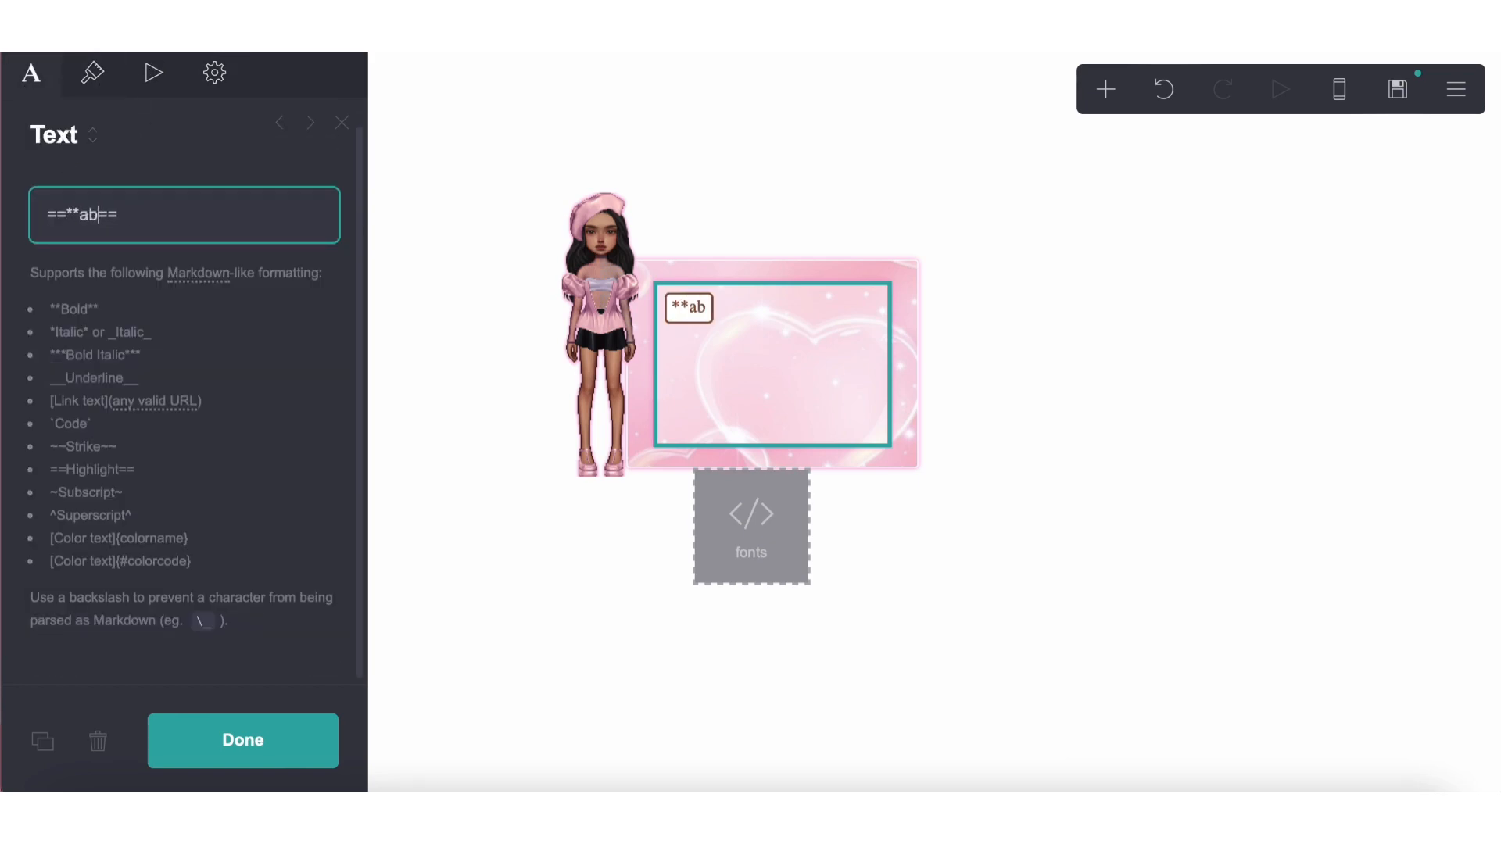
text(out me**)
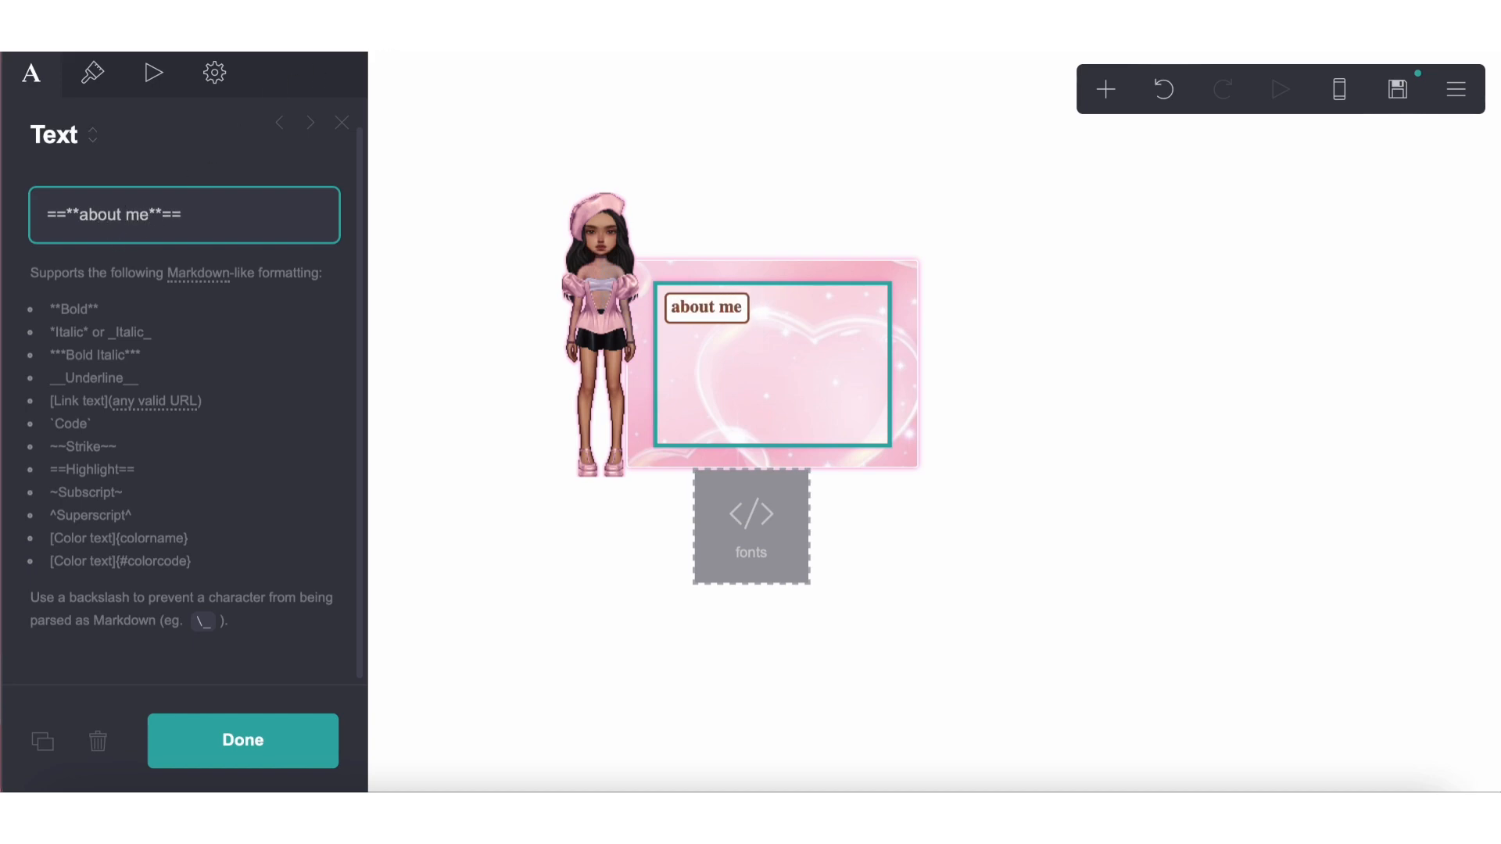
Replace the four padding values in the text element's Highlight style with a single padding of 3px
click(199, 91)
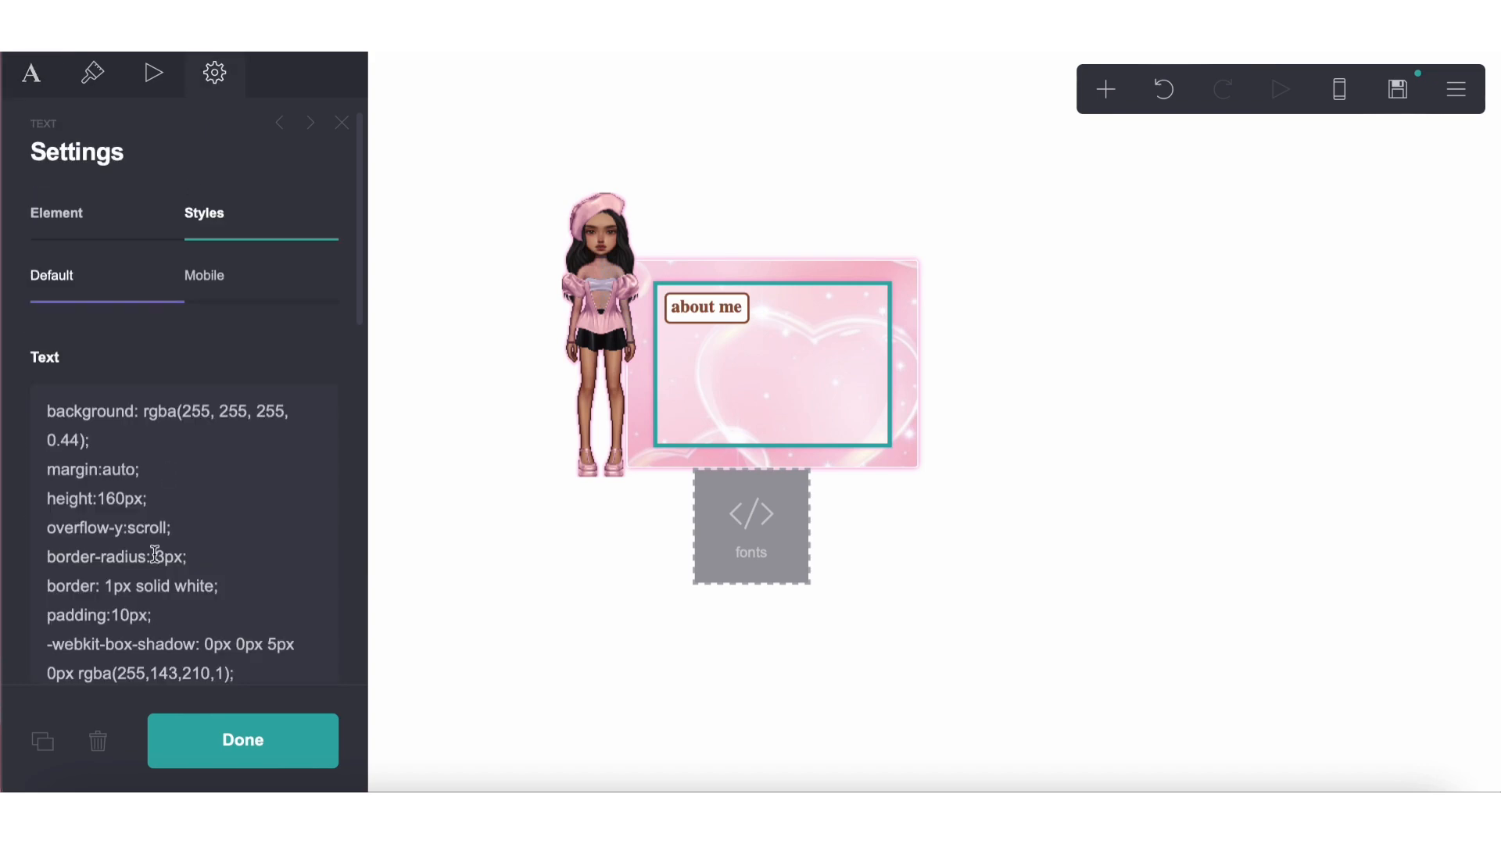
scroll(155, 553, down, 3)
scroll(148, 297, up, 2)
scroll(147, 395, down, 8)
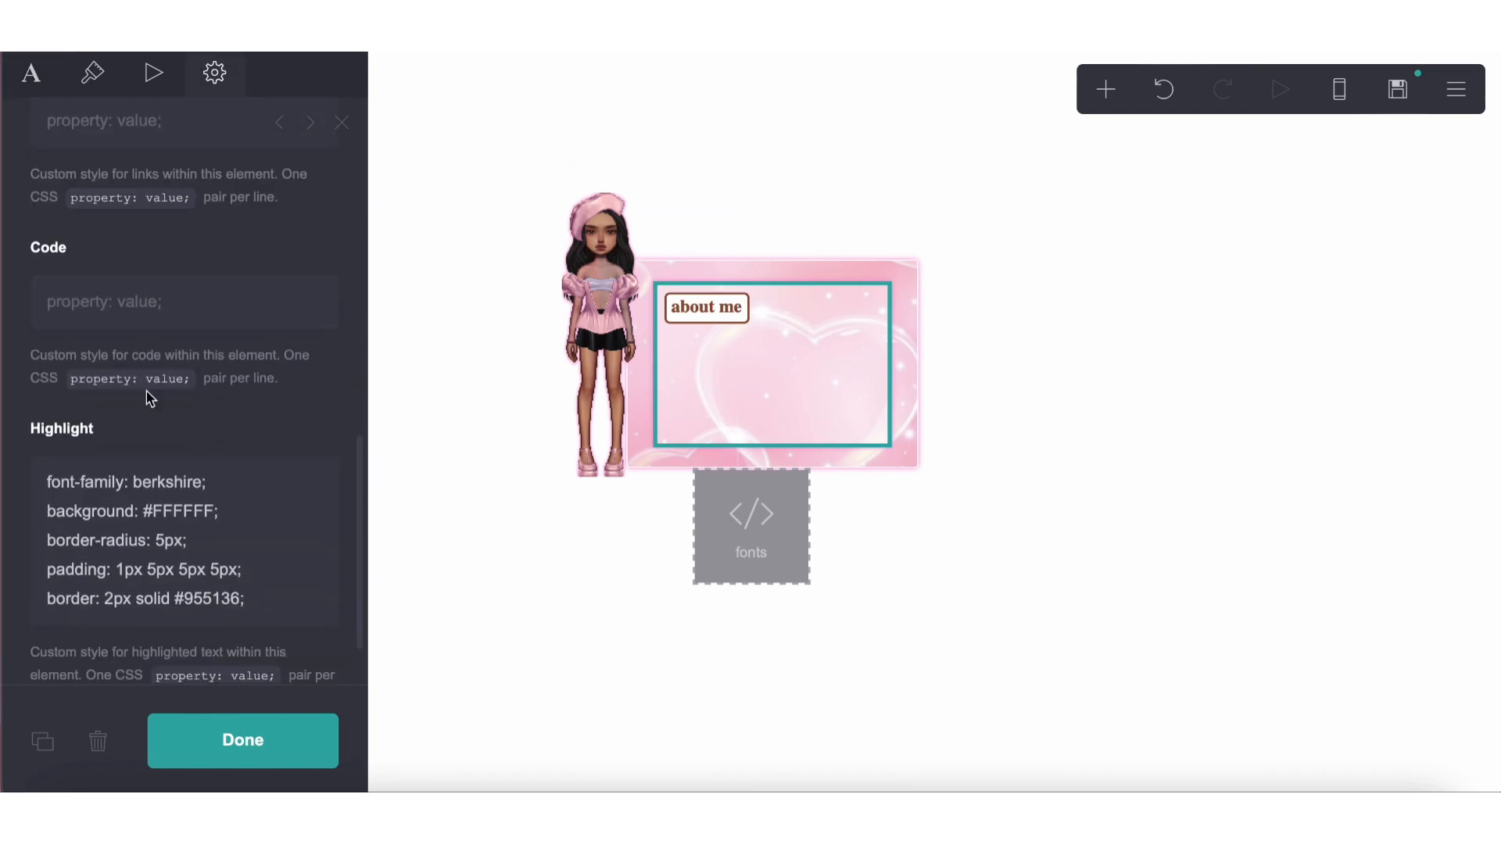
drag(117, 569, 234, 569)
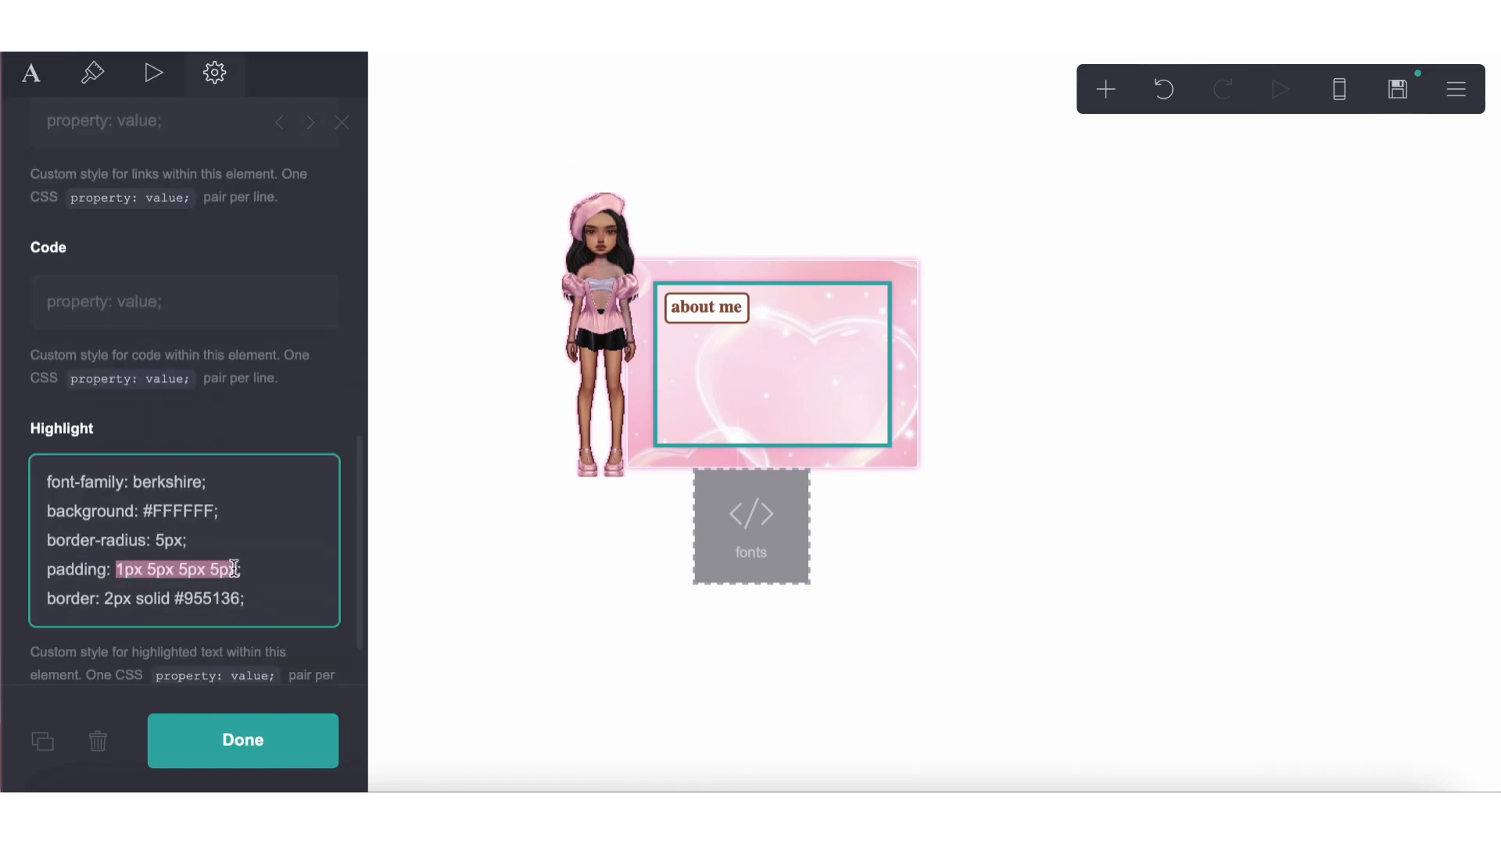
text(2px)
key(BackSpace)
key(BackSpace)
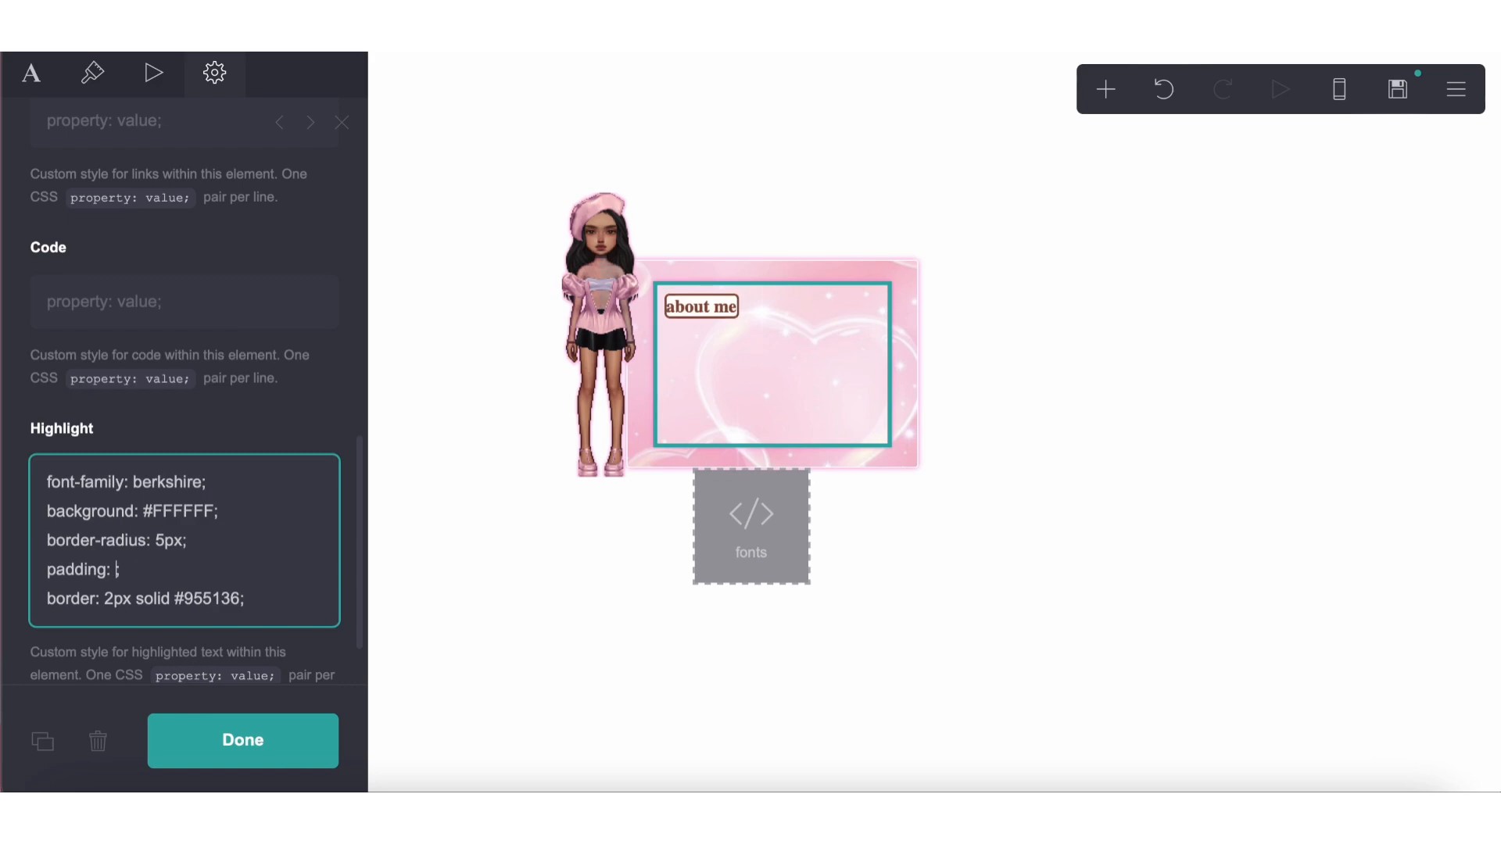
text(4px)
key(BackSpace)
text(3px)
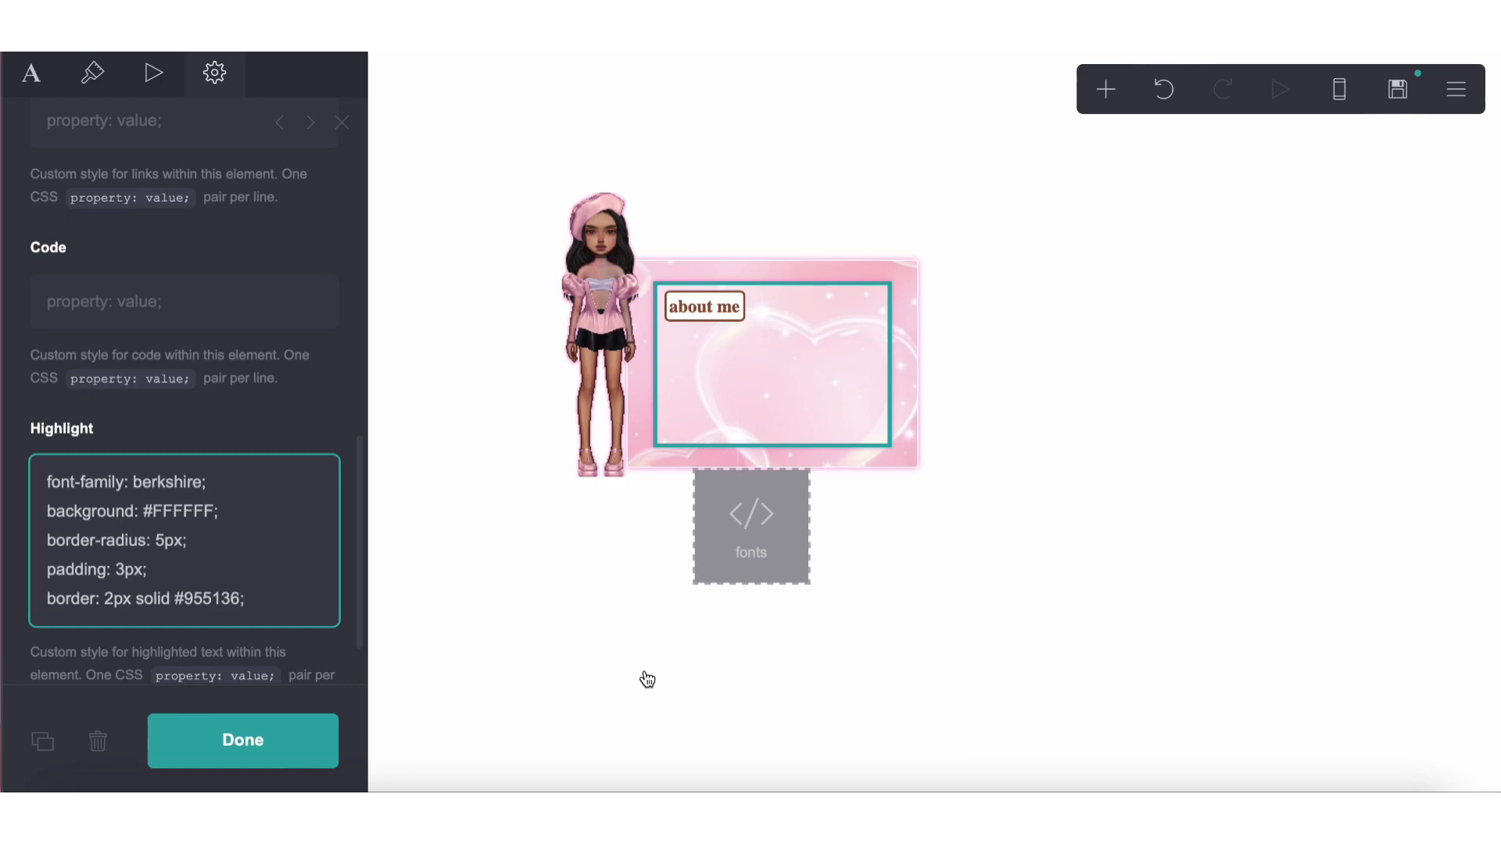
click(614, 661)
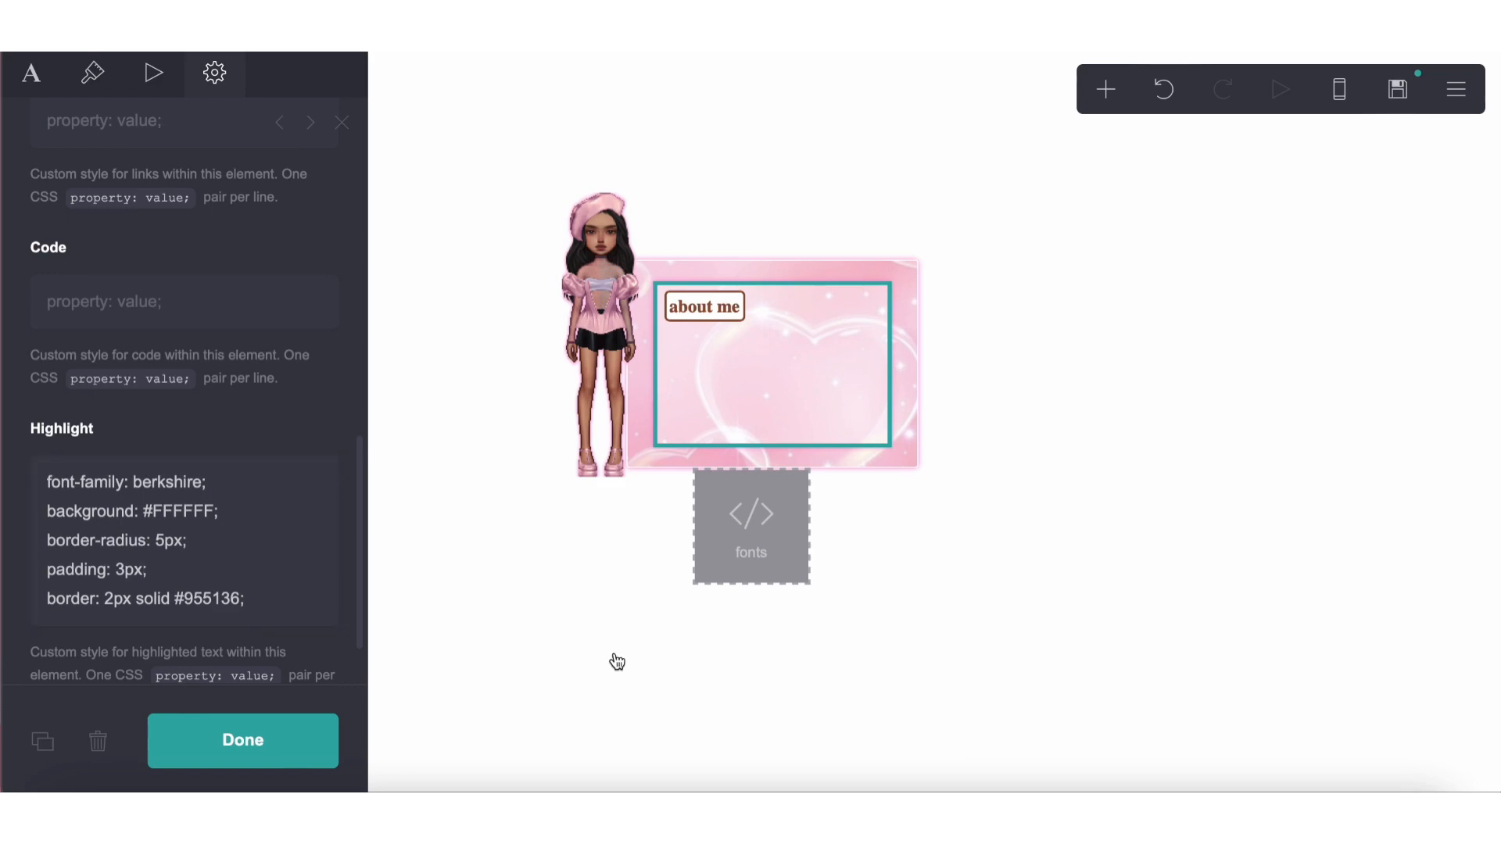
Add an introduction after the heading reading "i'm" followed by the two first names in bold markup, joined by "or"
click(731, 403)
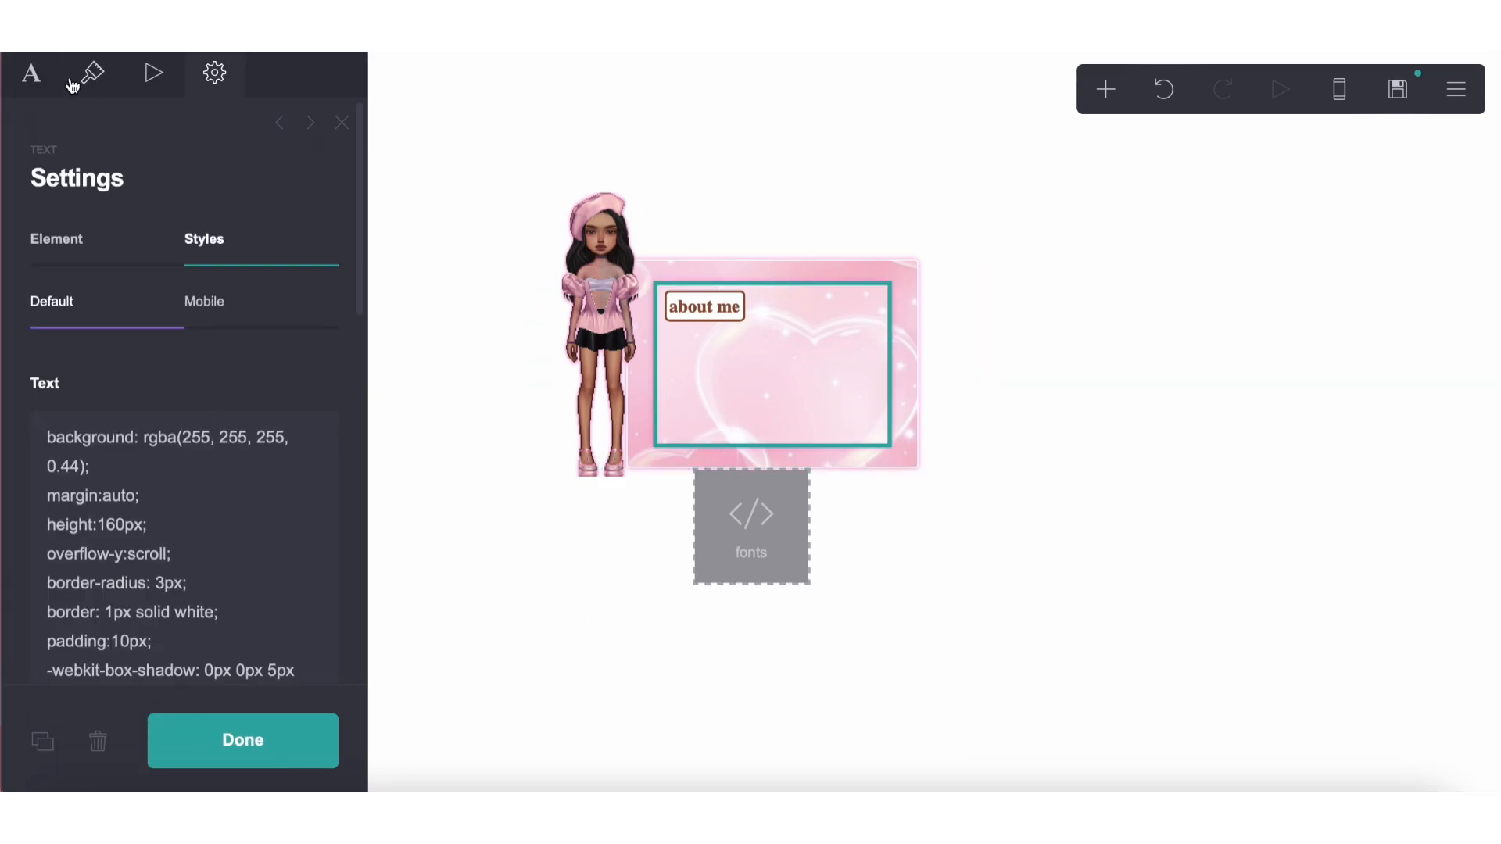
click(32, 73)
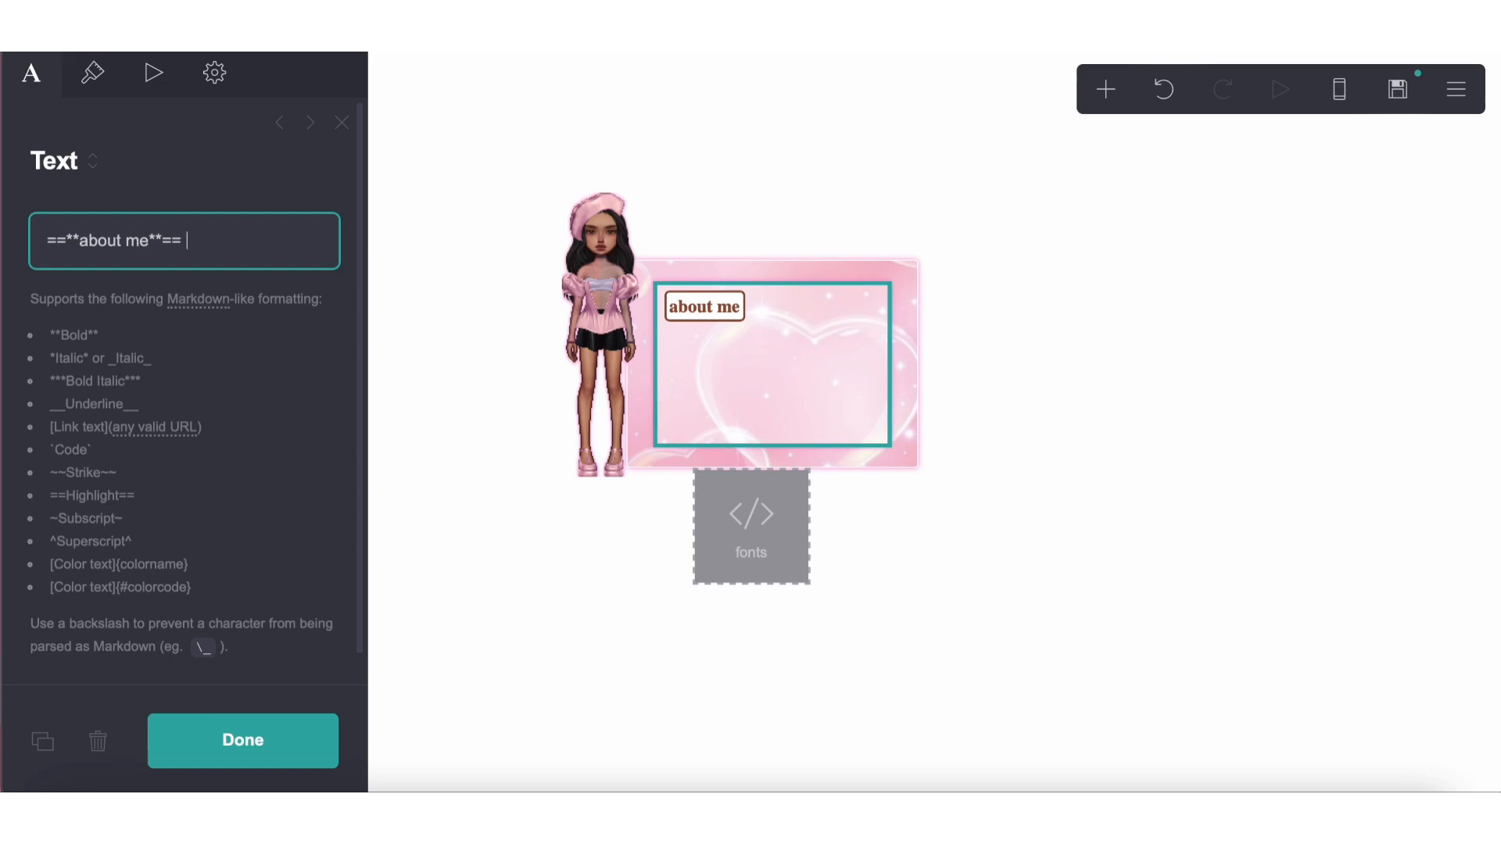
text(i'm **riti** or **r)
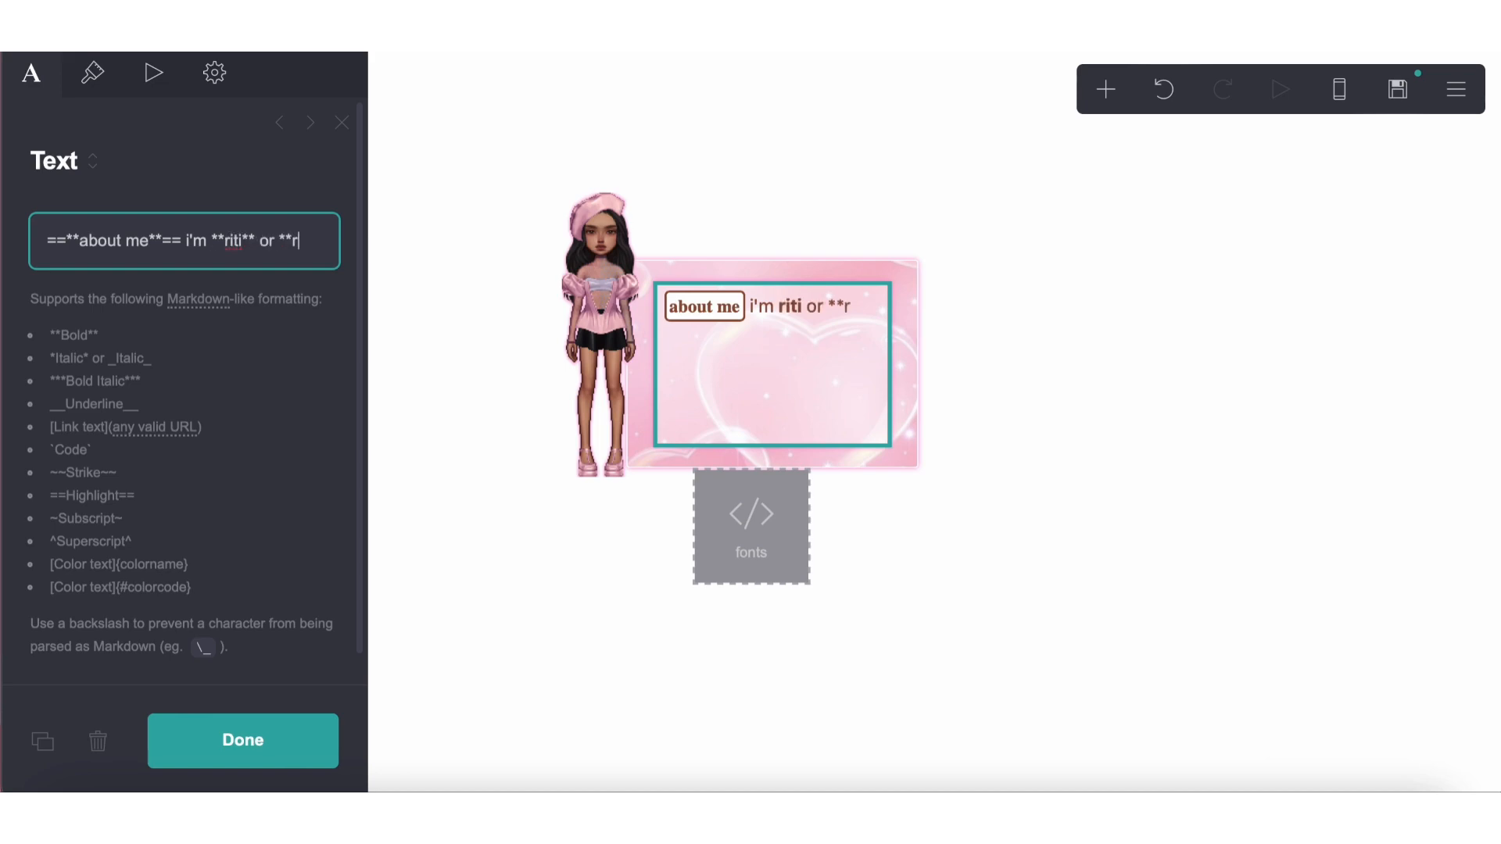
text(uesha**)
Set the text element's font to Questrial
click(92, 72)
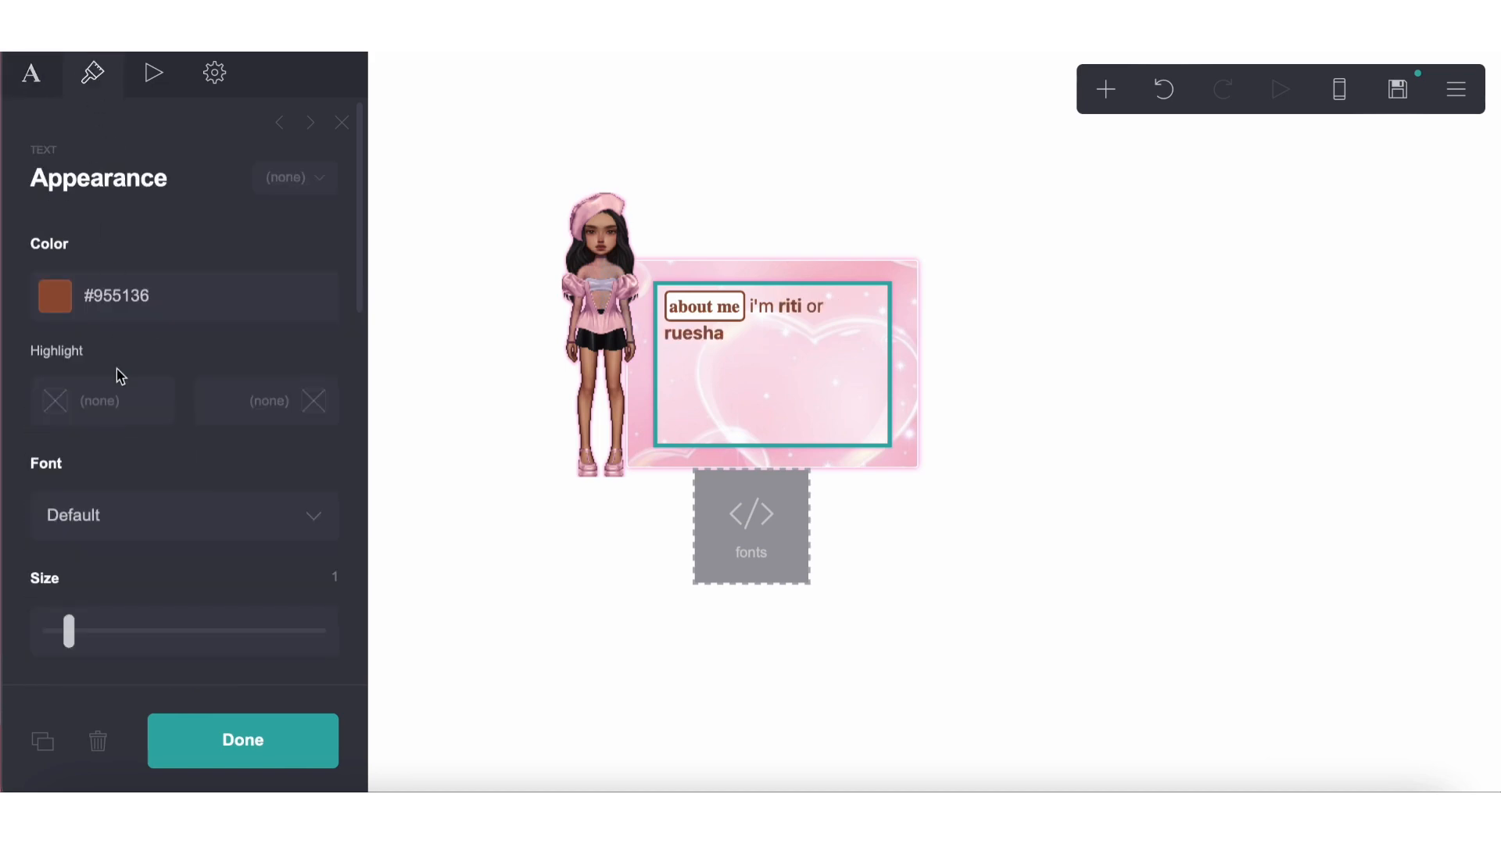
click(115, 524)
text(que)
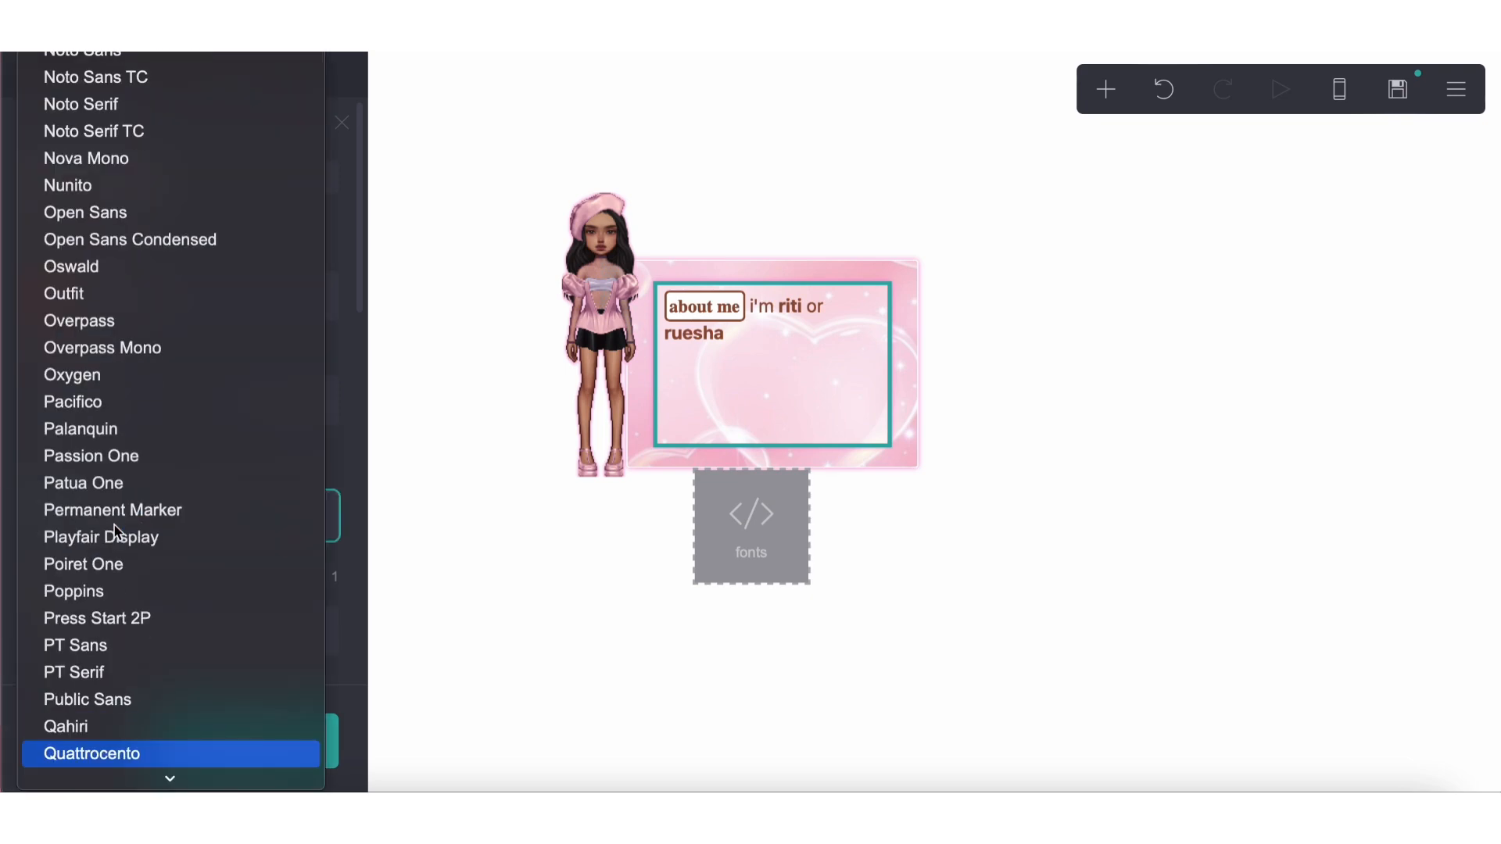
key(Return)
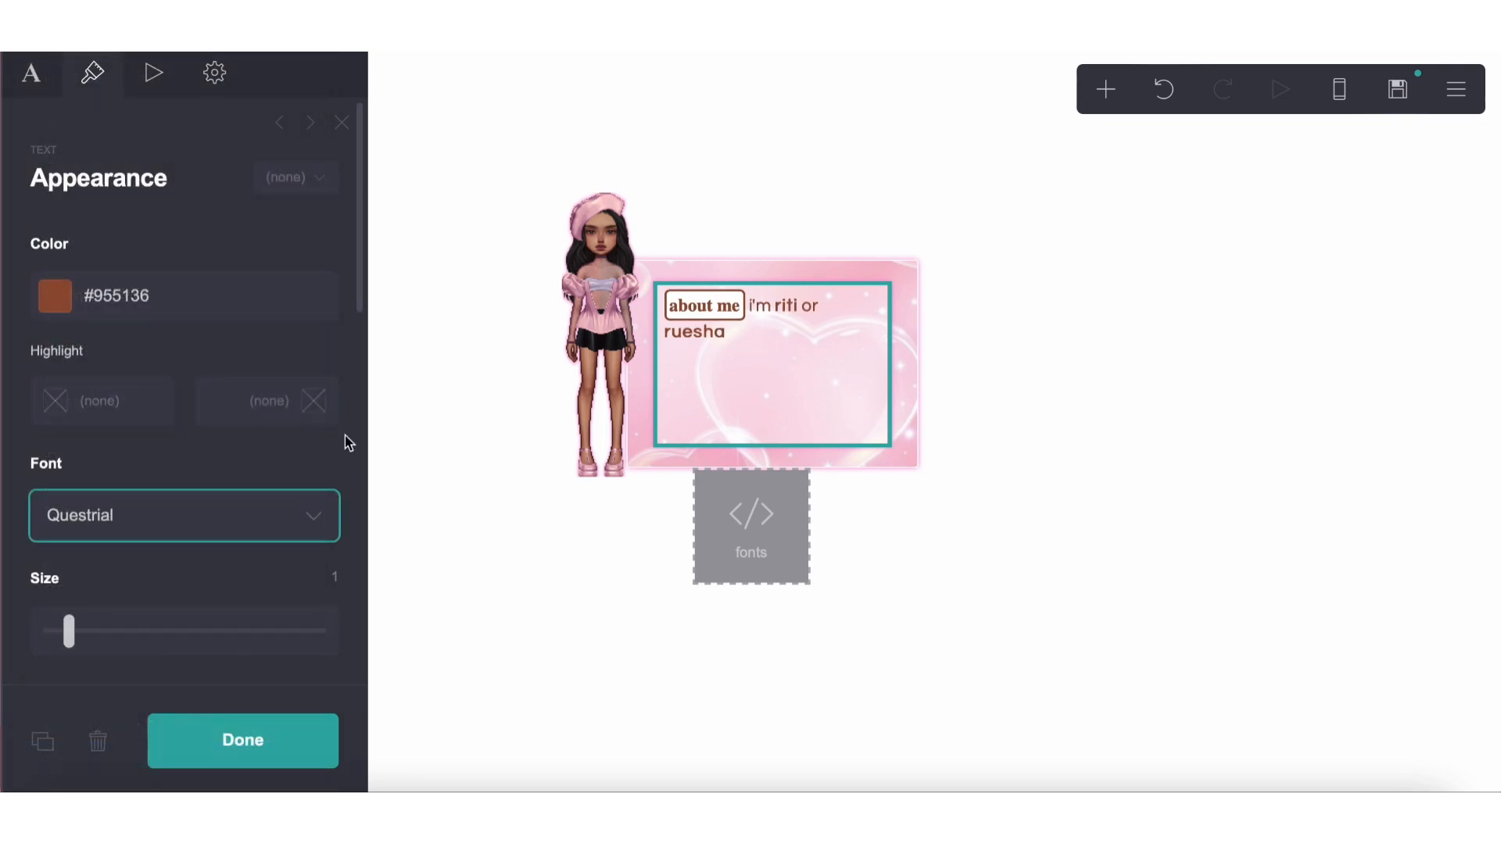
Continue the introduction after the names with "! i'm 16, desi,"
click(39, 74)
text(! i'm **riti** or **ruesha**! i'm)
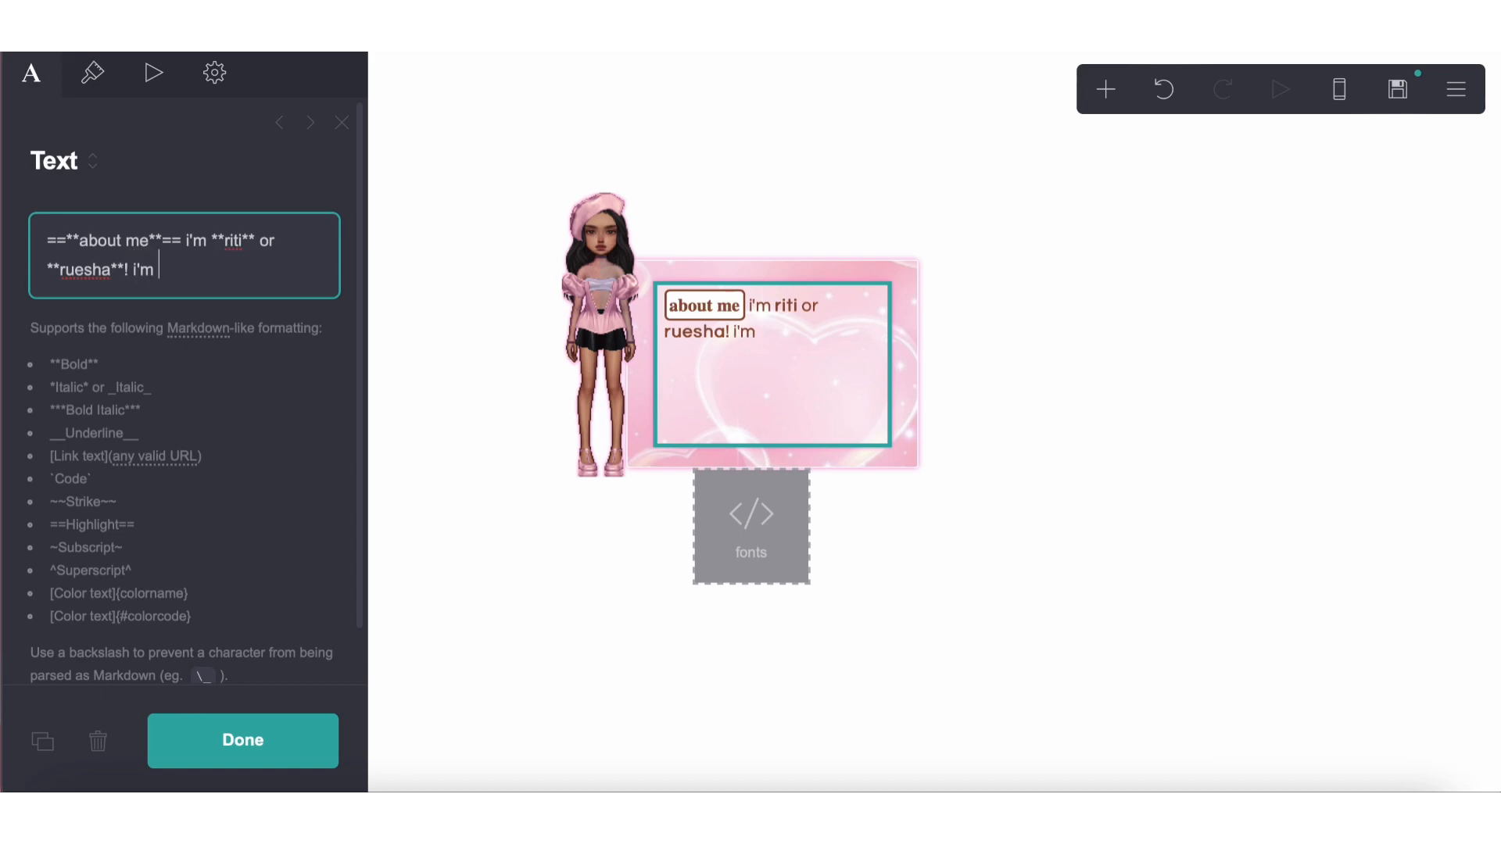
text(16 ye)
key(BackSpace)
key(BackSpace)
text(y/o)
key(BackSpace)
key(BackSpace)
key(BackSpace)
text(desi,)
Reduce the text element's font size slightly
click(92, 72)
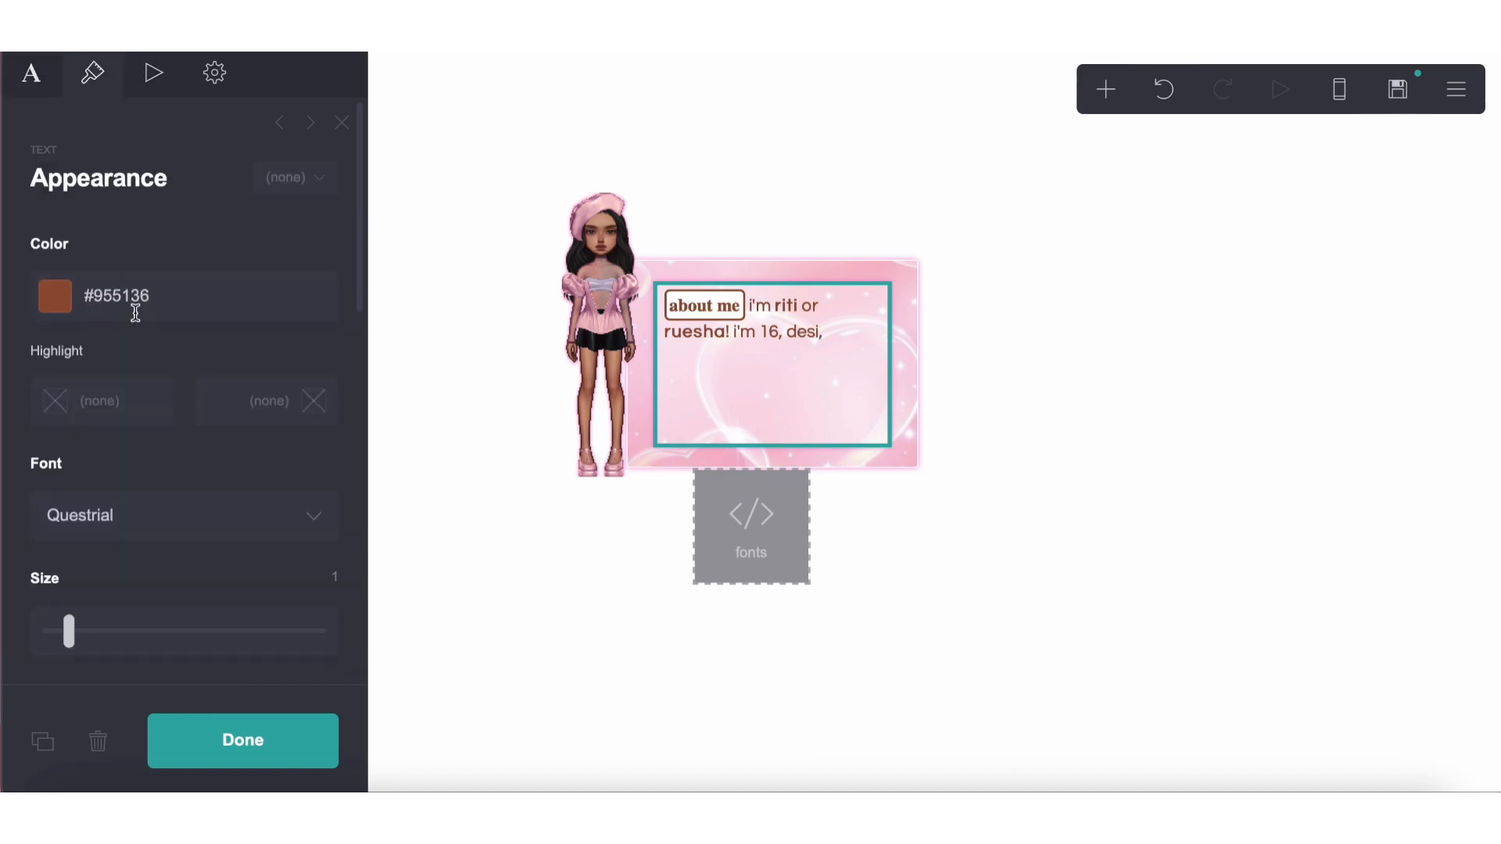
scroll(157, 453, down, 3)
mouse_move(68, 371)
mouse_down()
mouse_move(62, 383)
mouse_move(63, 370)
mouse_up()
Extend the introduction with "lesbian & my gender is unlabeled"
click(31, 73)
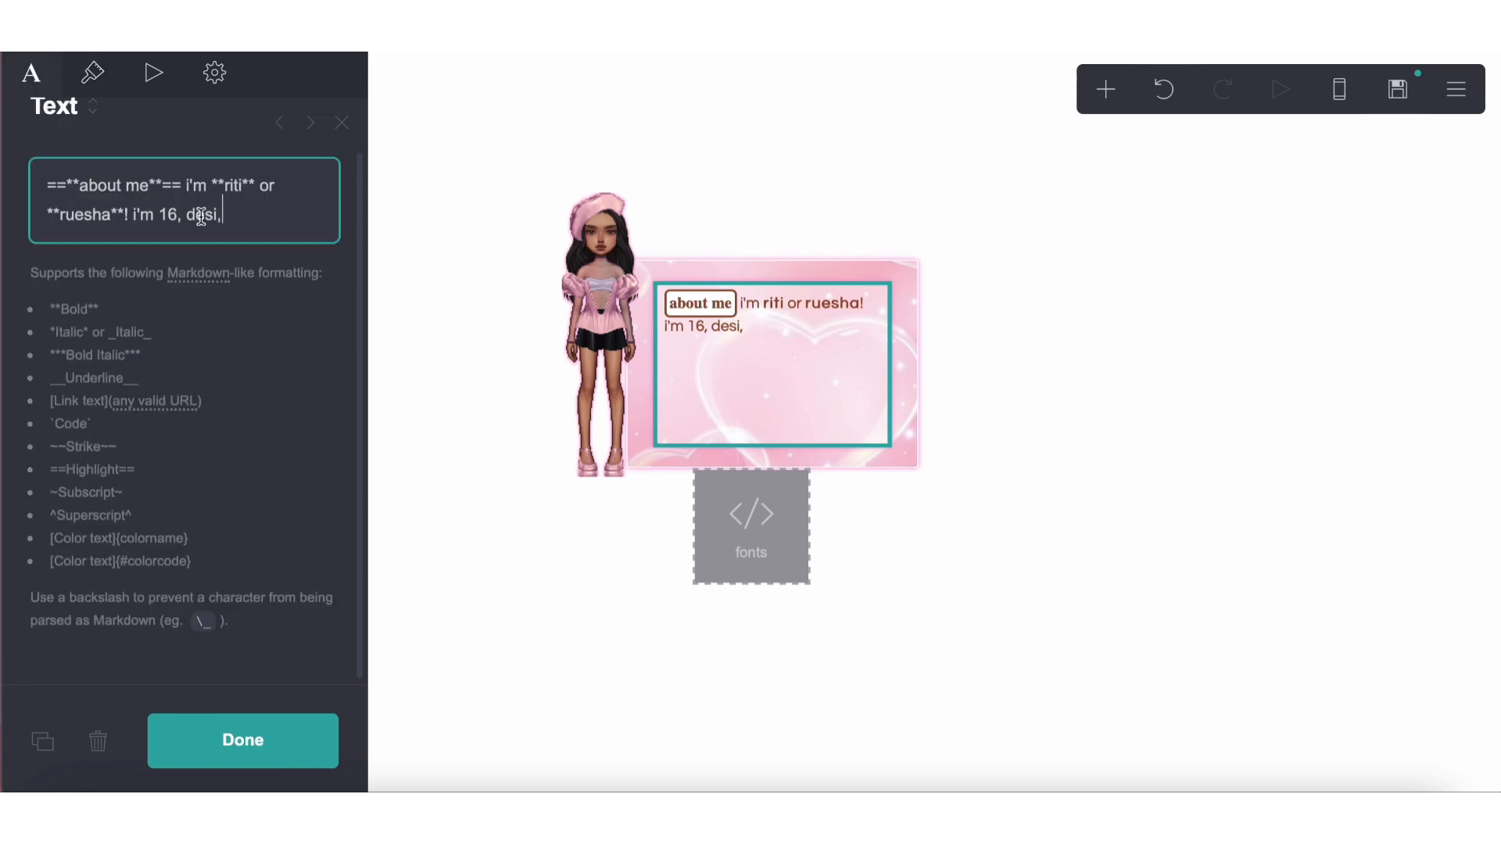
text(lesbian & )
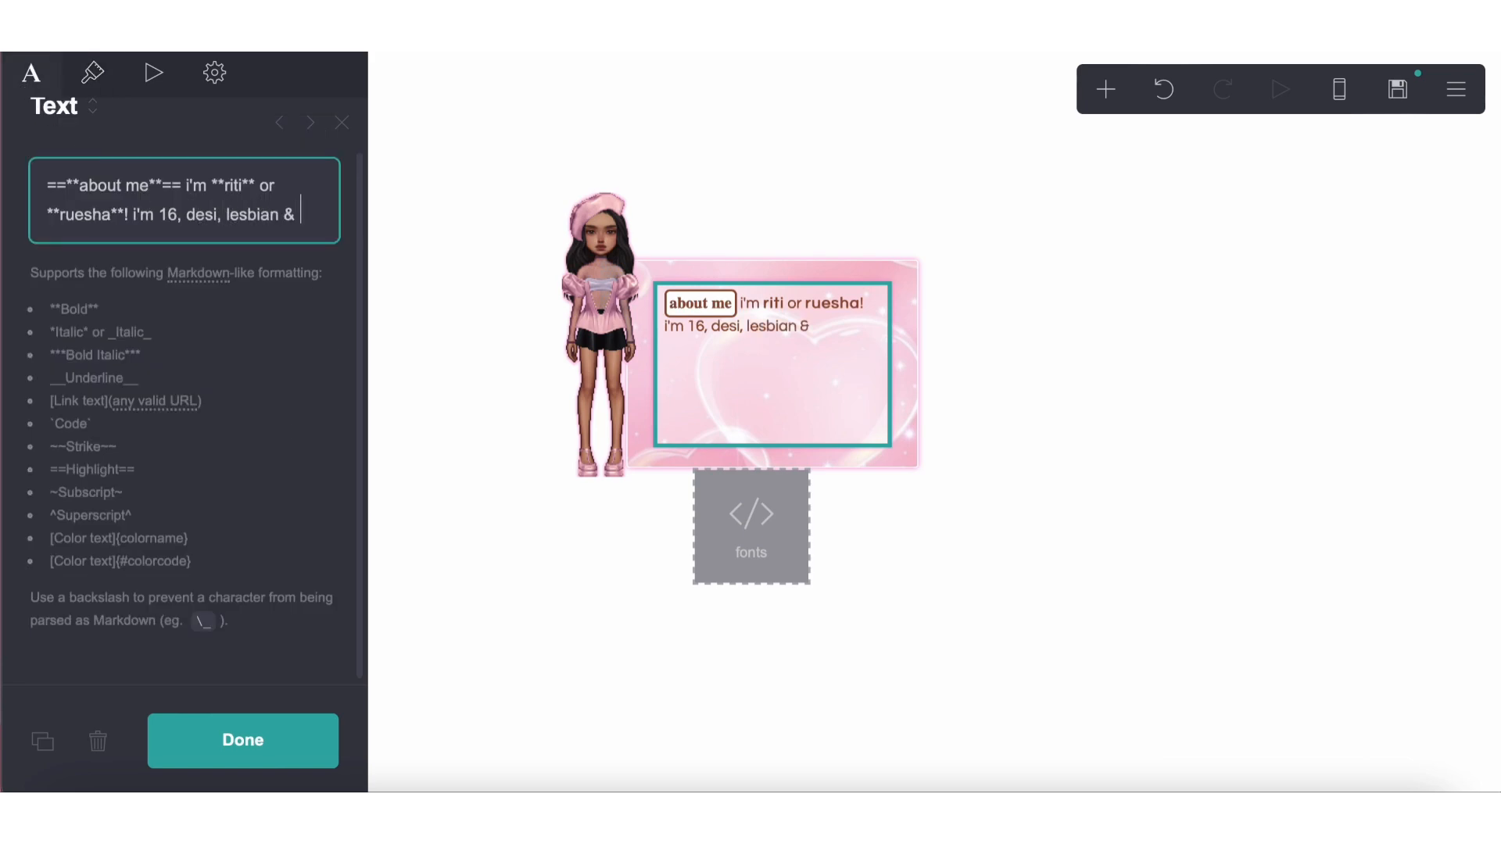
text(my gender is u)
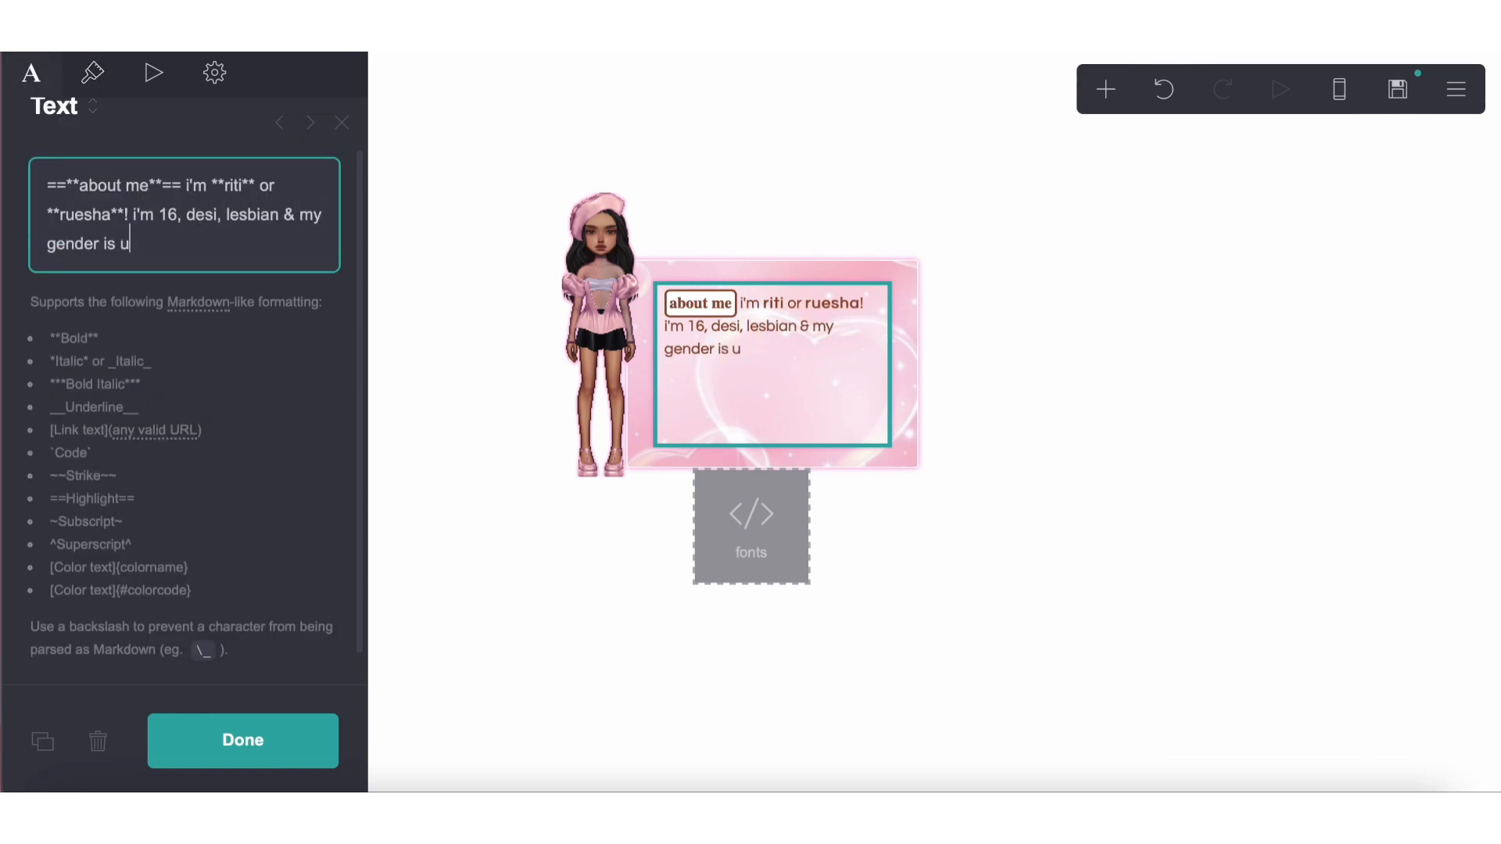
text(nlabeled)
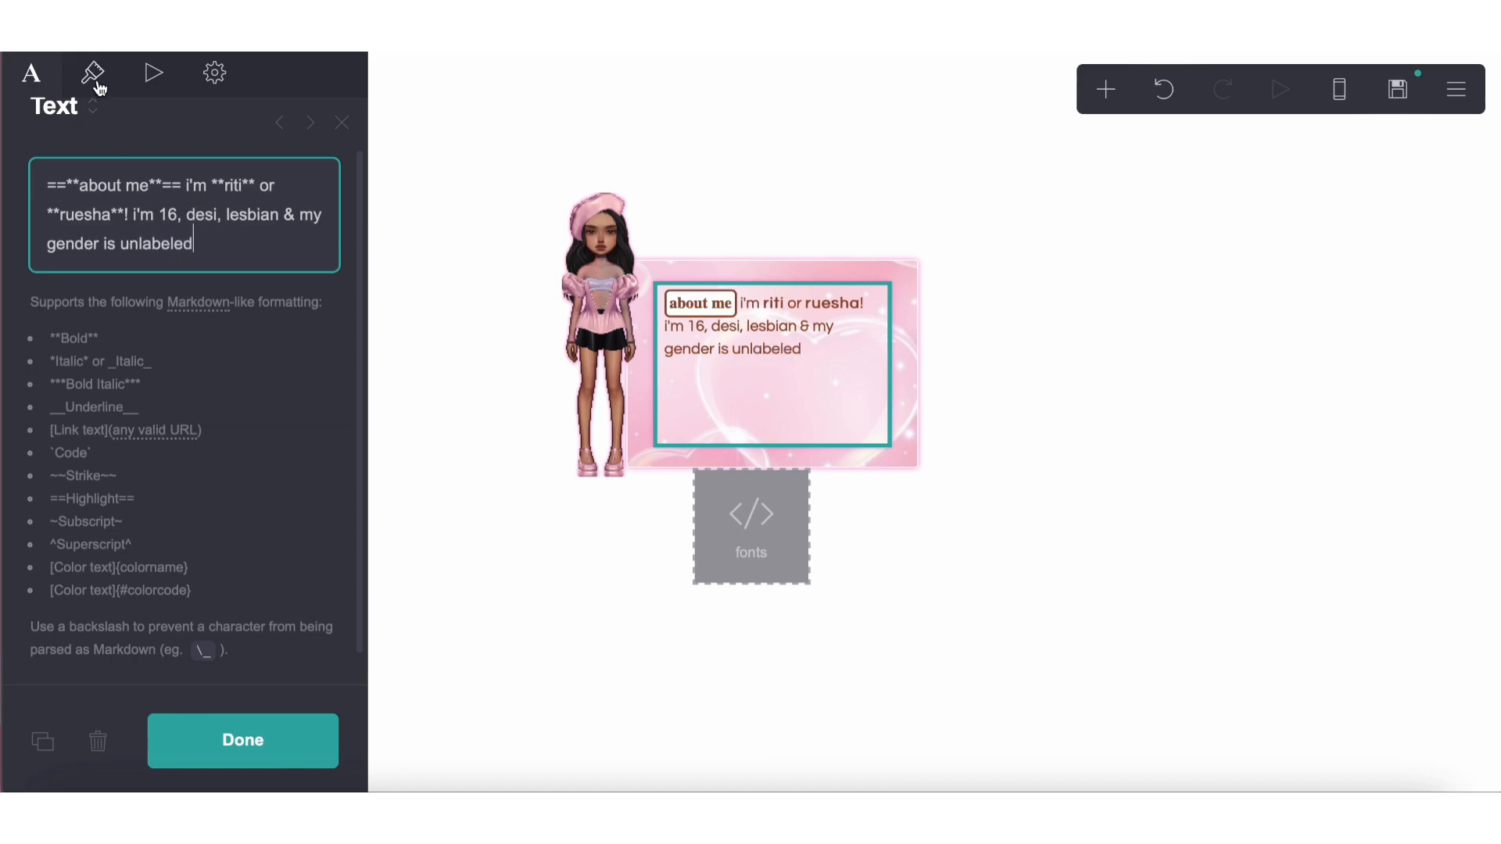
Reduce the text element's line spacing slightly below 1.5
click(93, 73)
scroll(142, 337, down, 6)
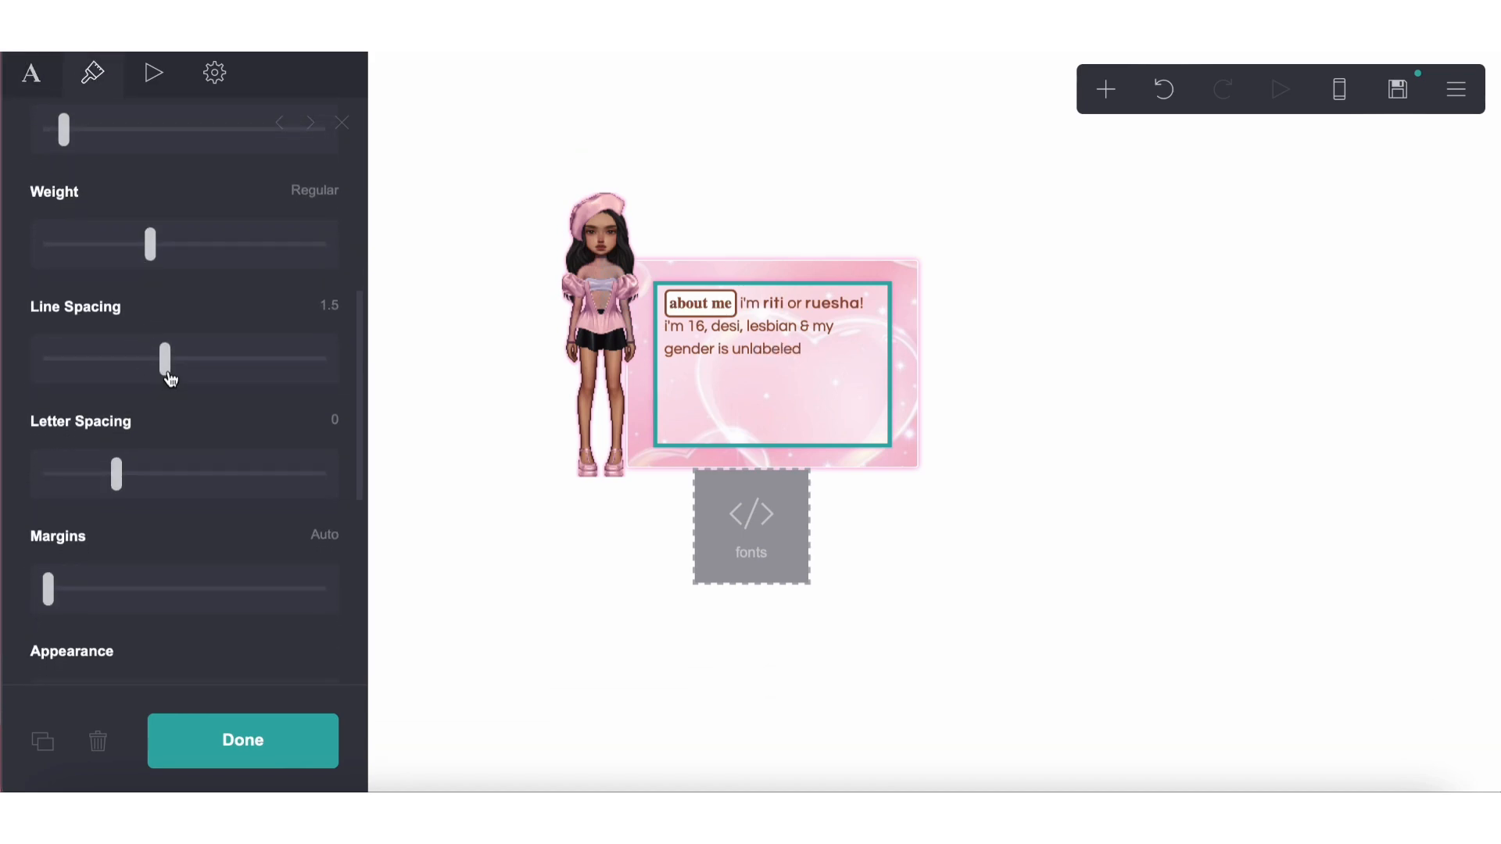
drag(155, 375, 146, 373)
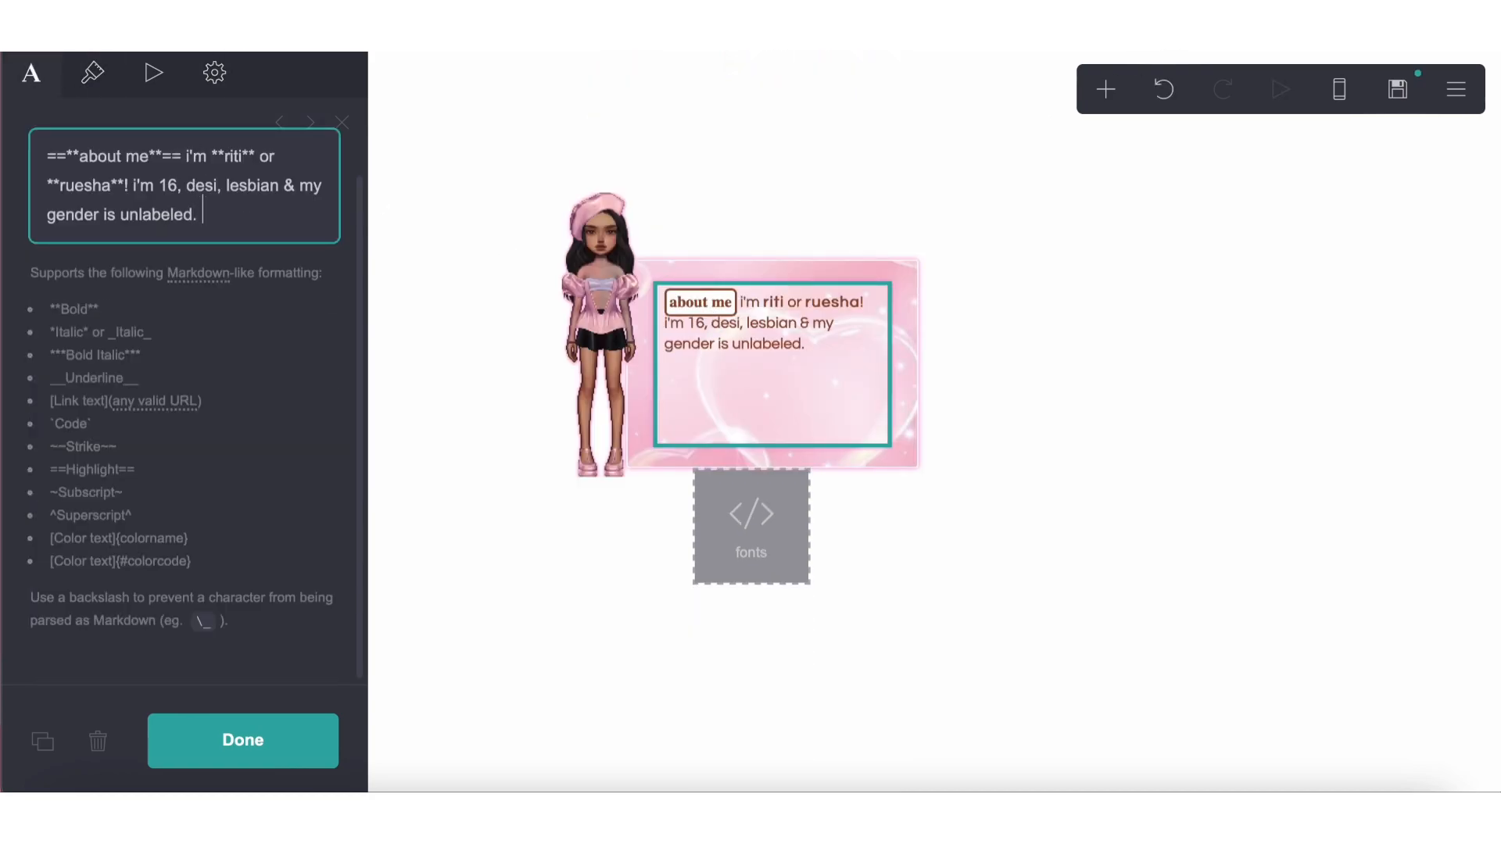
End the introduction with "i use **they them** pronouns." and move it into its own paragraph below the heading
text(i use **they them** pronouns.)
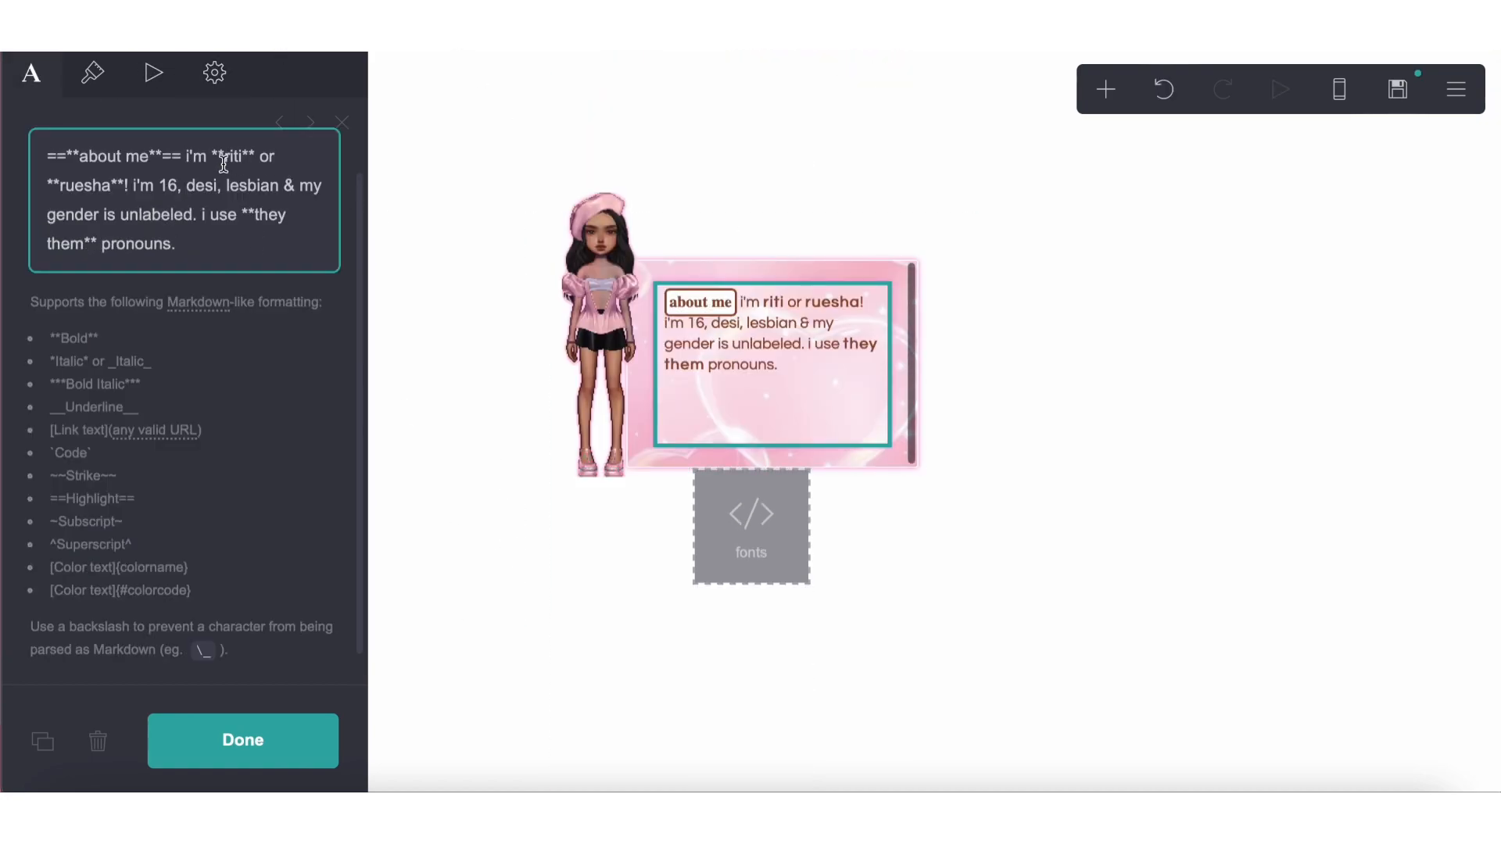
key(Return)
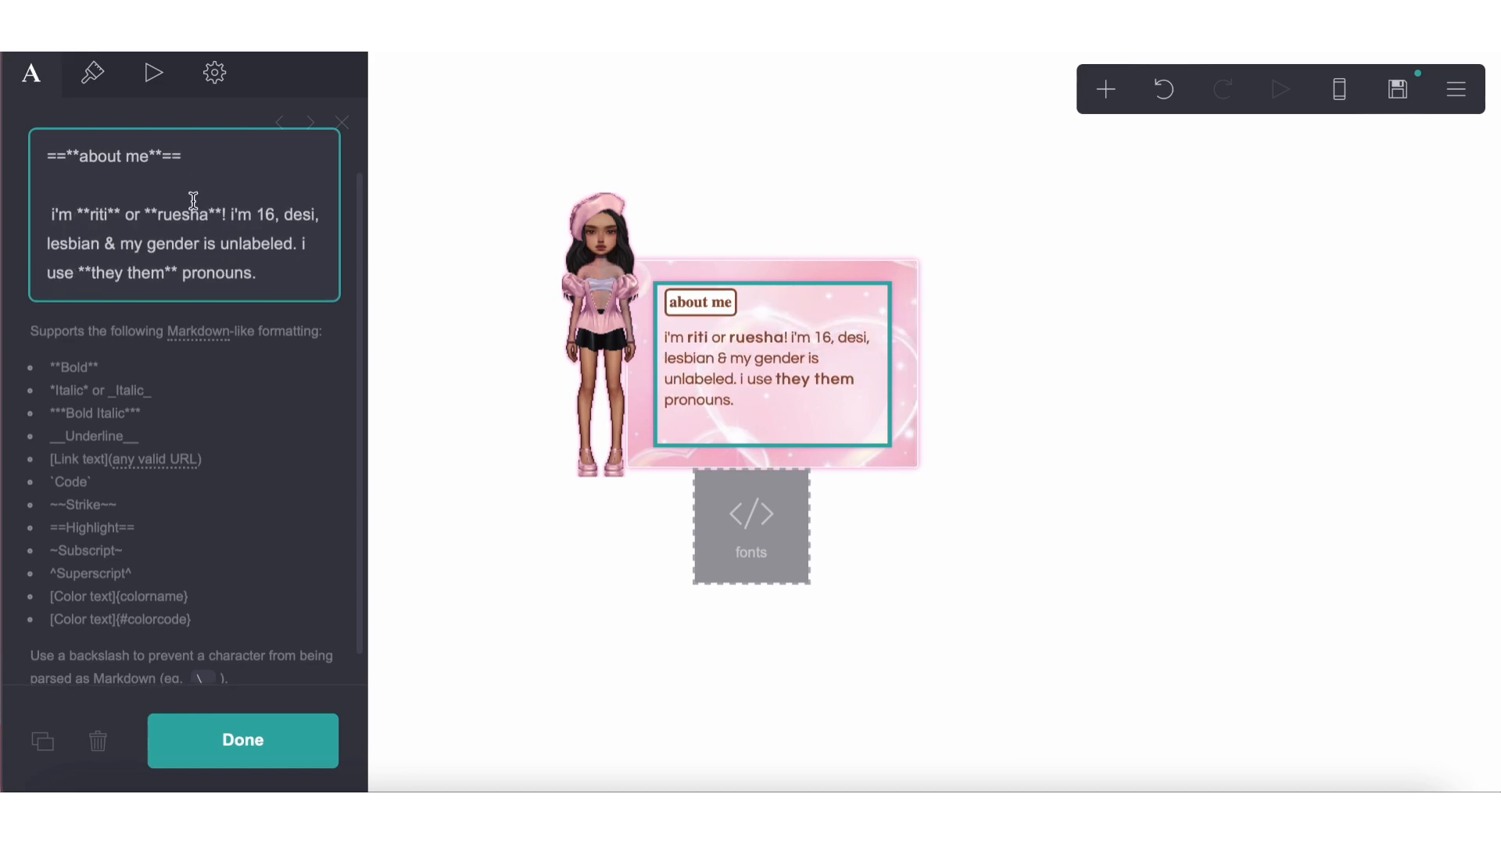
Duplicate the about me heading below the introduction and change the copy to ==**likes**==
triple_click(121, 157)
key(ctrl+c)
click(278, 273)
key(Return)
key(Return)
key(ctrl+v)
drag(148, 330, 79, 333)
text(likes)
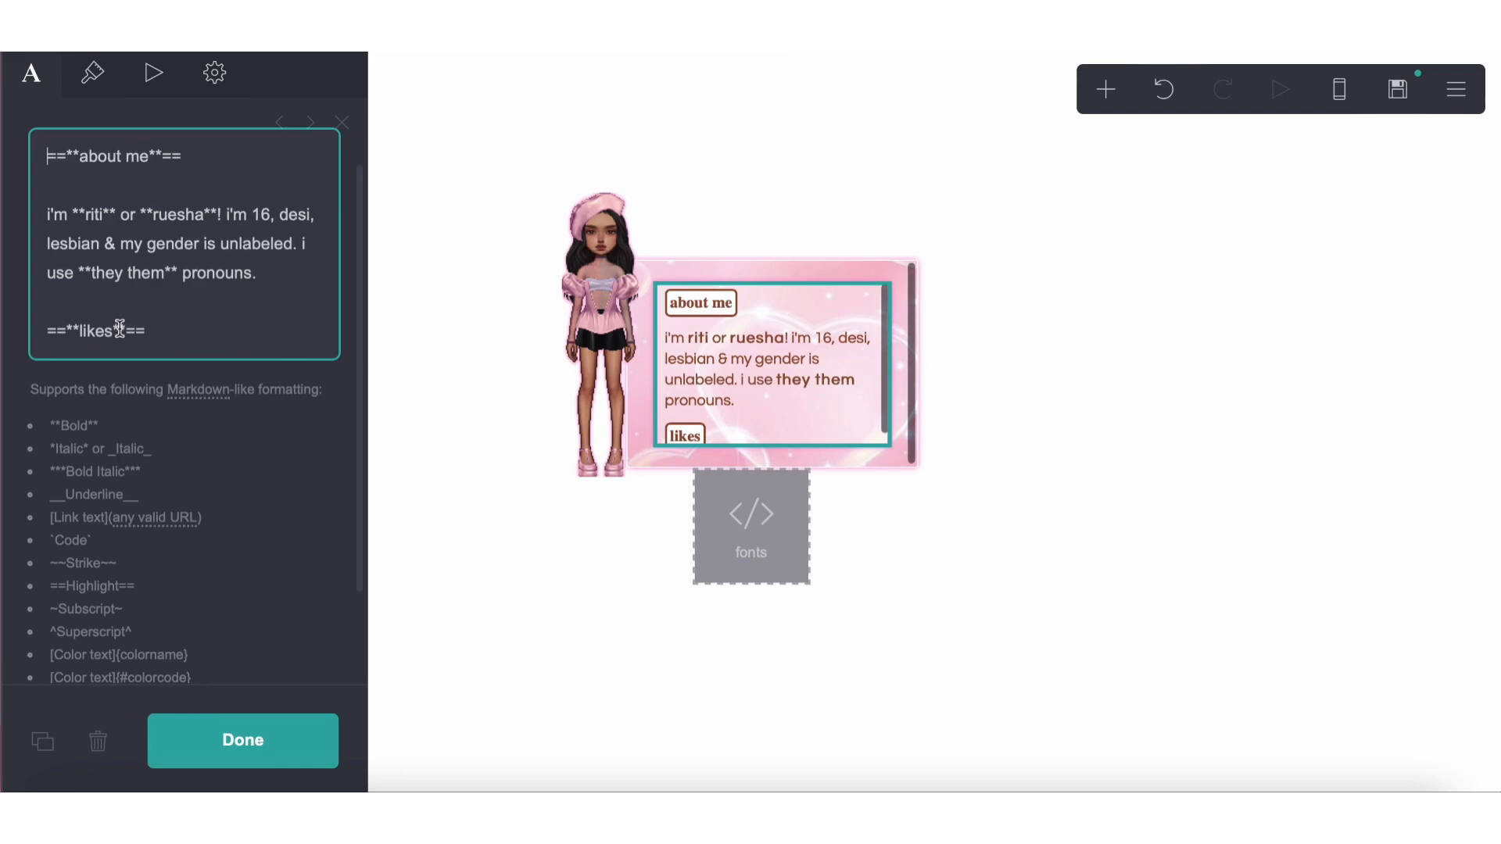
Try the emoticons ":)" and "<3" after "likes" in the second heading
click(119, 331)
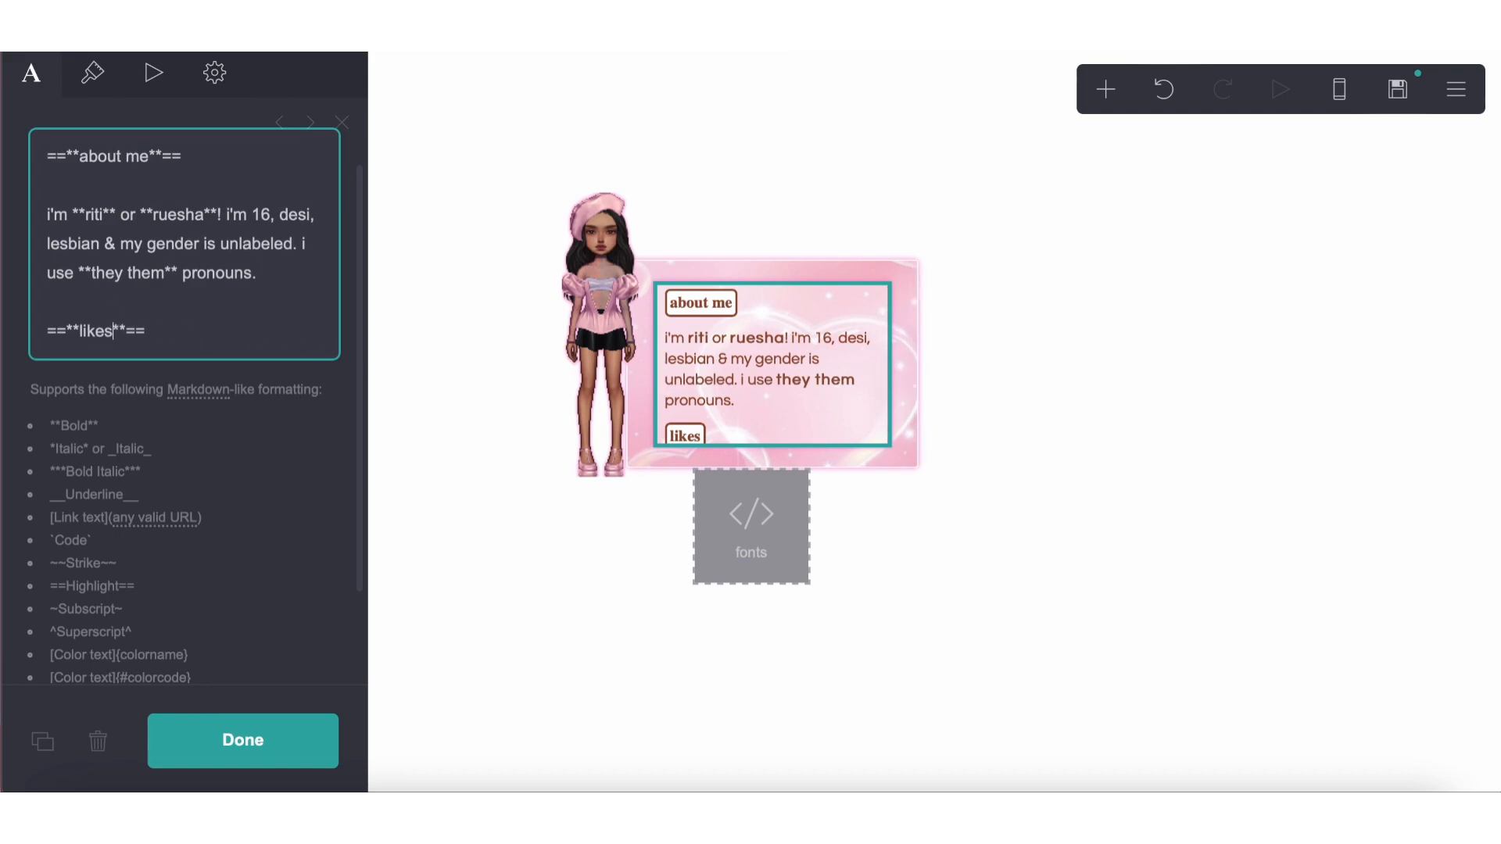
text(:))
key(BackSpace)
key(BackSpace)
text(<3)
key(BackSpace)
key(BackSpace)
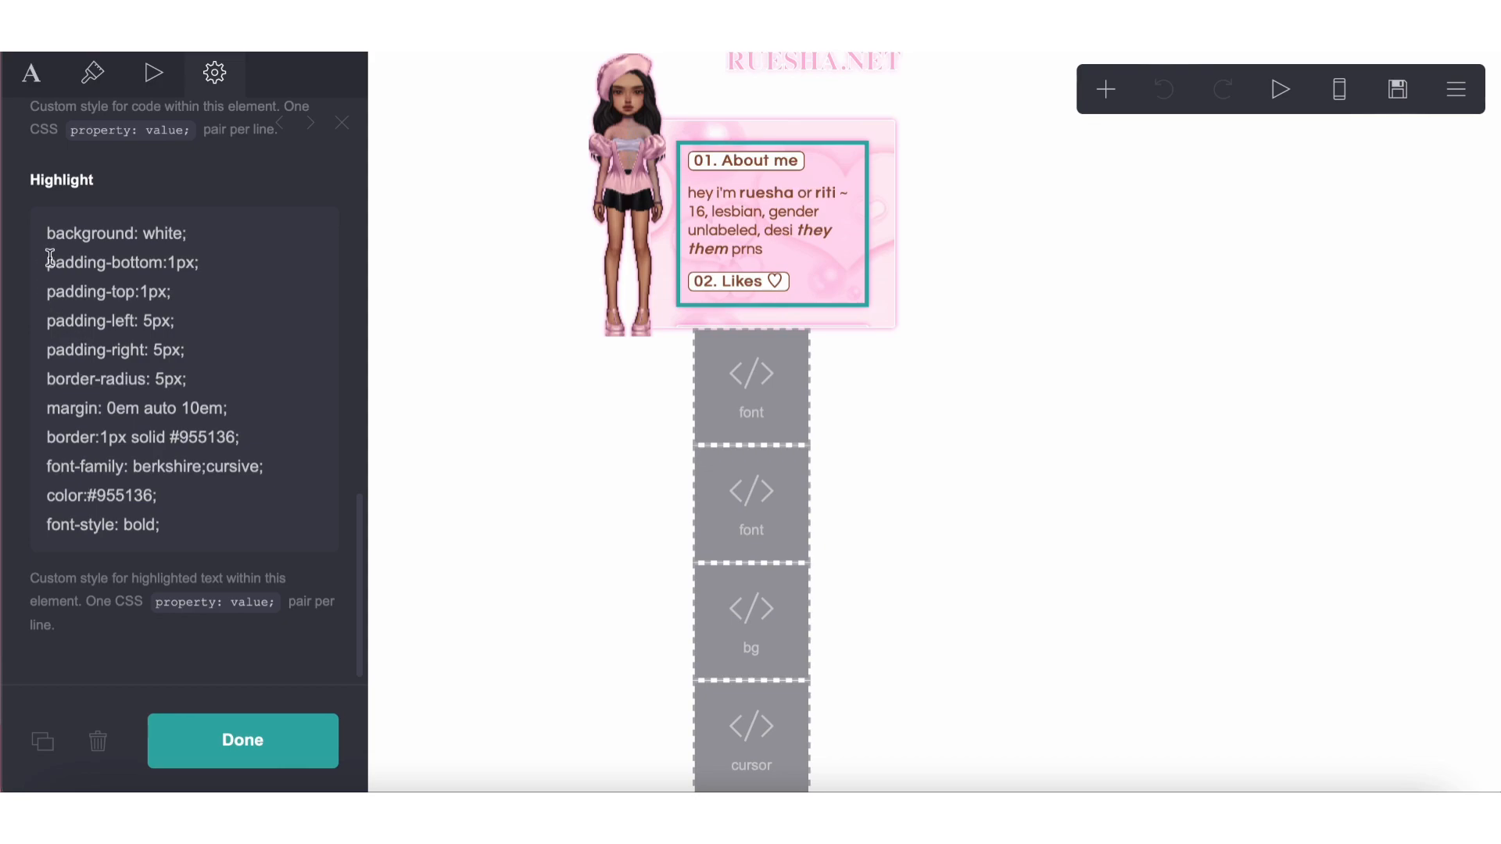
Set the highlighted headings' padding to 1px 5px 1px 5px in the text element's custom style, following the reference site's padding rules
drag(49, 258, 196, 357)
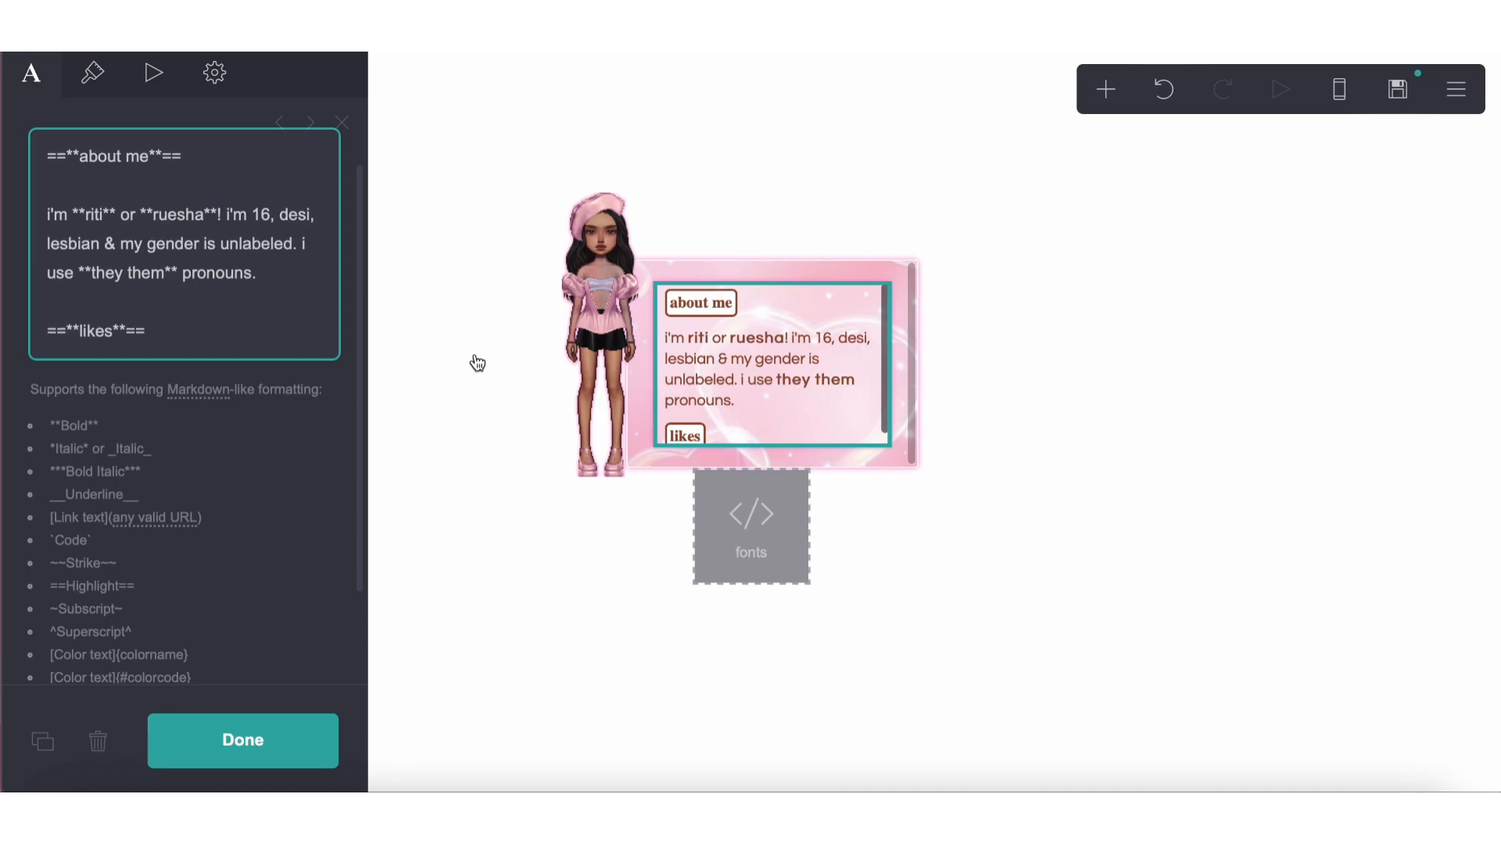
key(Escape)
click(748, 361)
click(214, 73)
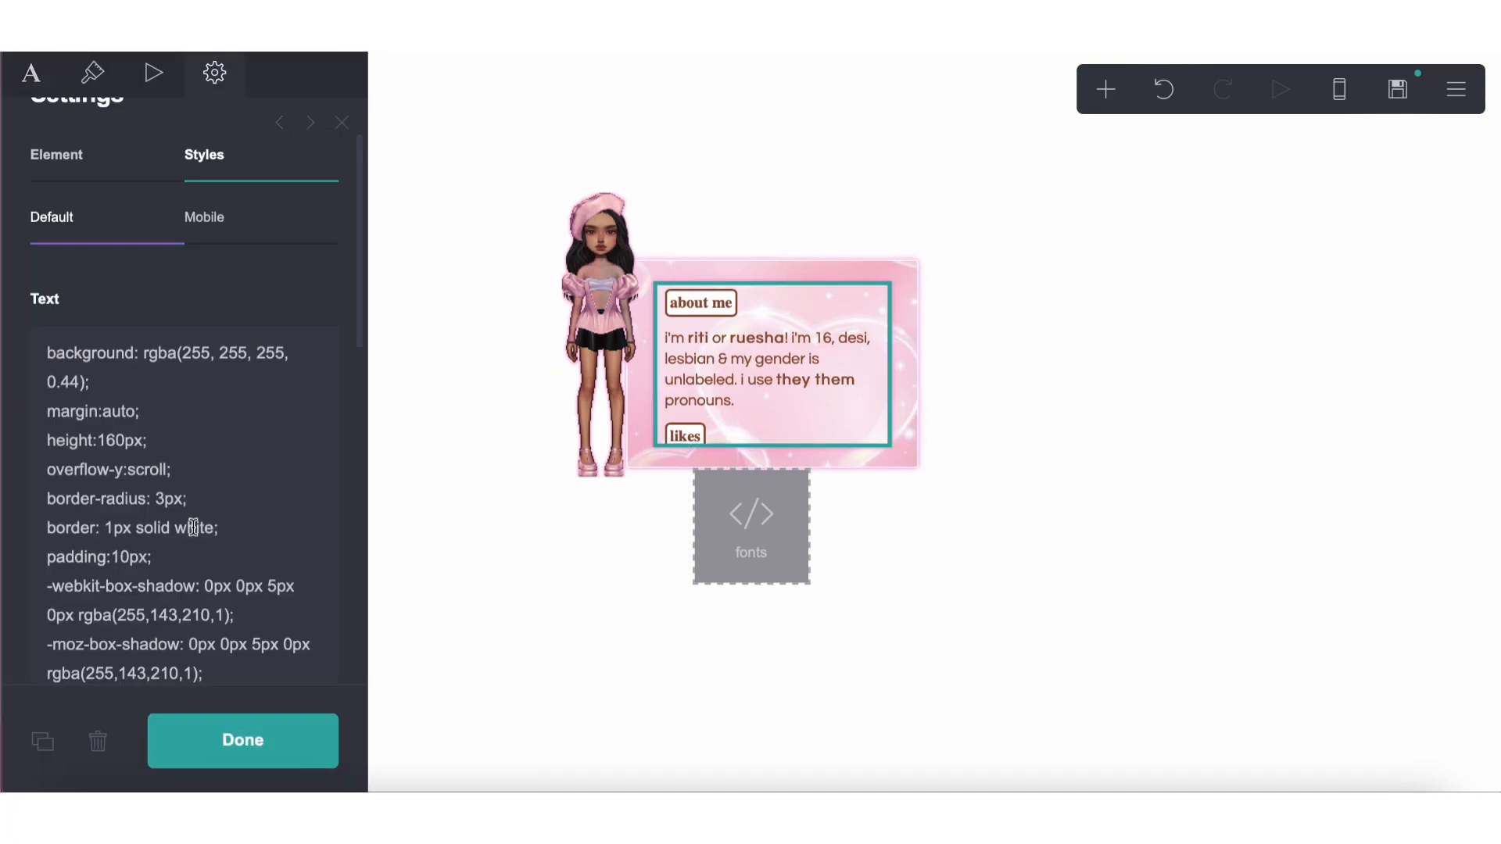
scroll(188, 484, down, 5)
scroll(166, 365, up, 2)
scroll(161, 400, up, 1)
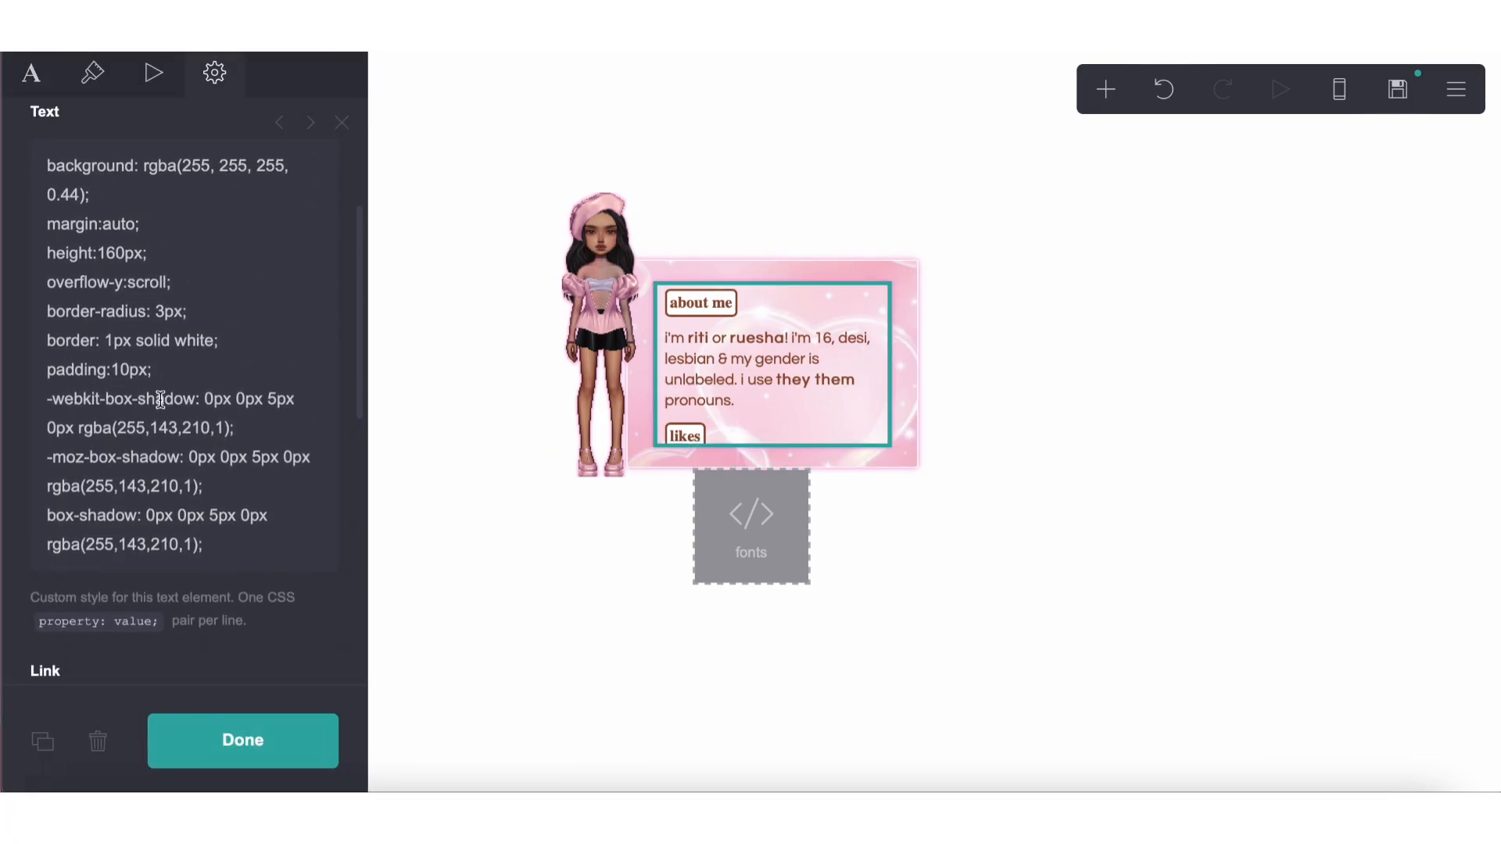
scroll(148, 438, down, 7)
click(131, 490)
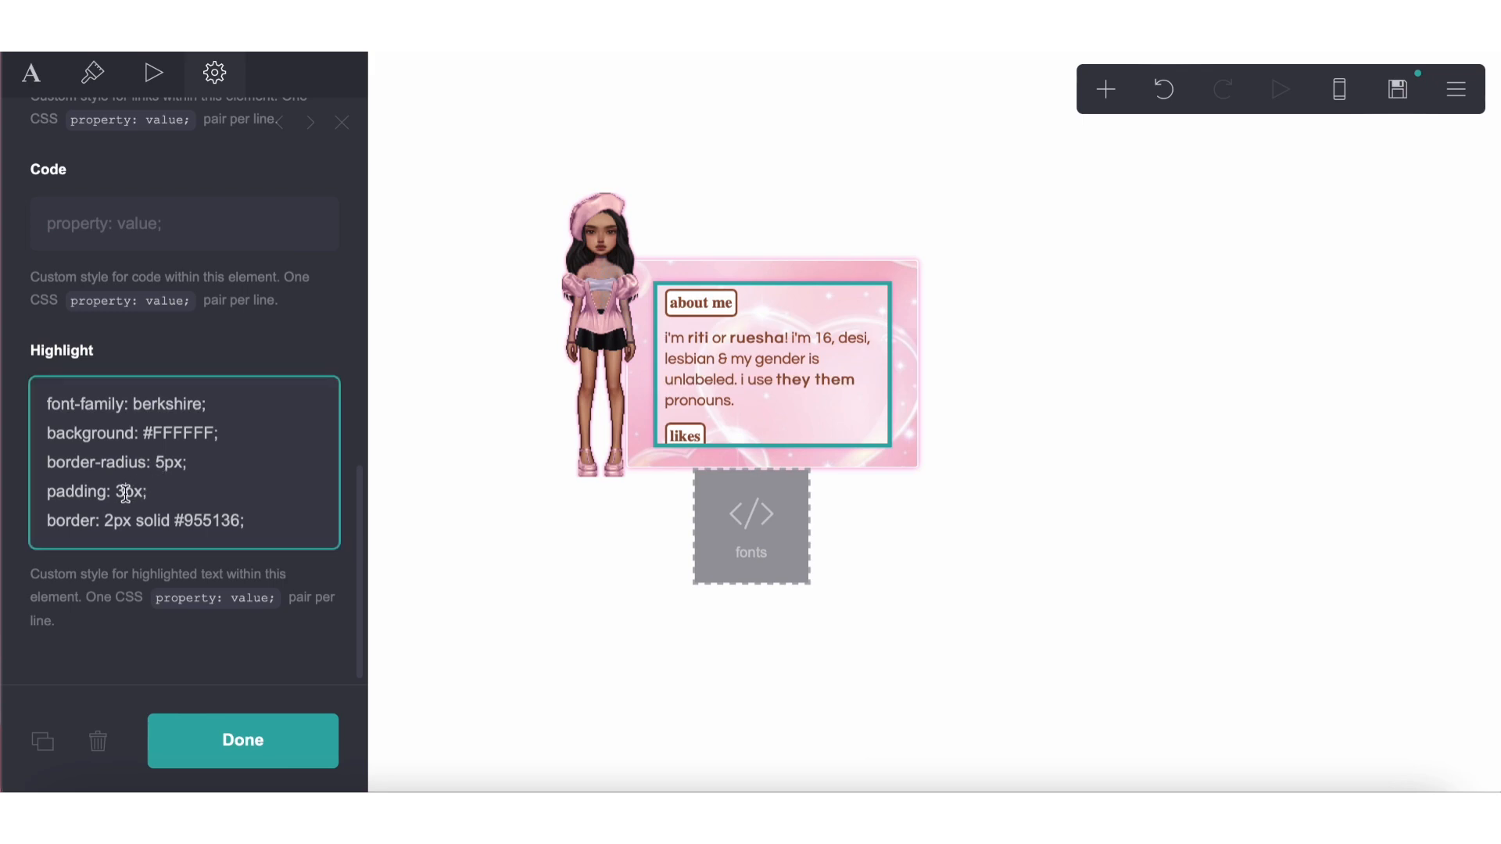
key(BackSpace)
text(2)
key(BackSpace)
text(1px)
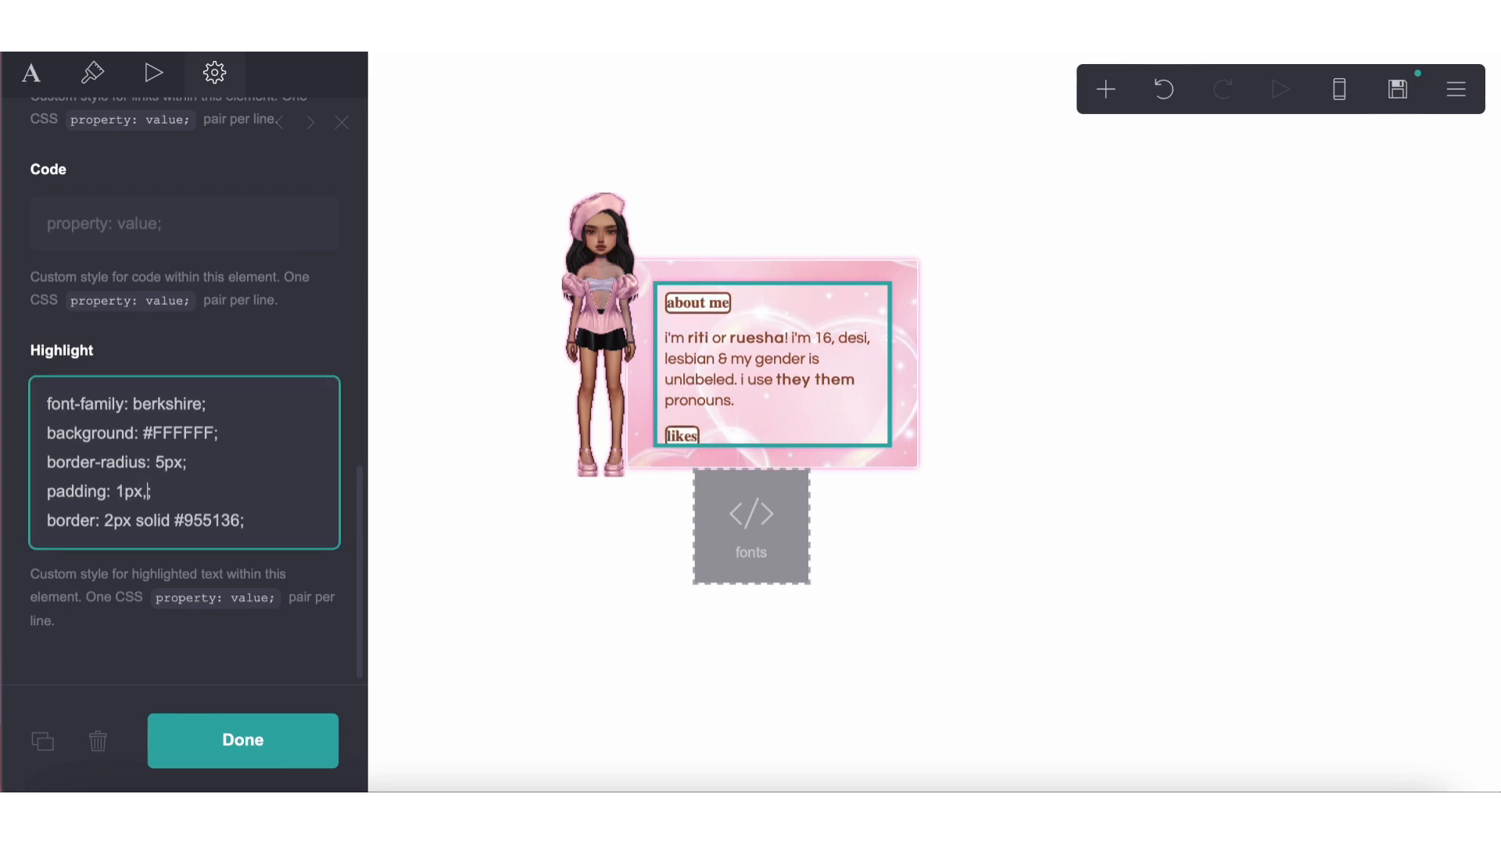
text( 5px)
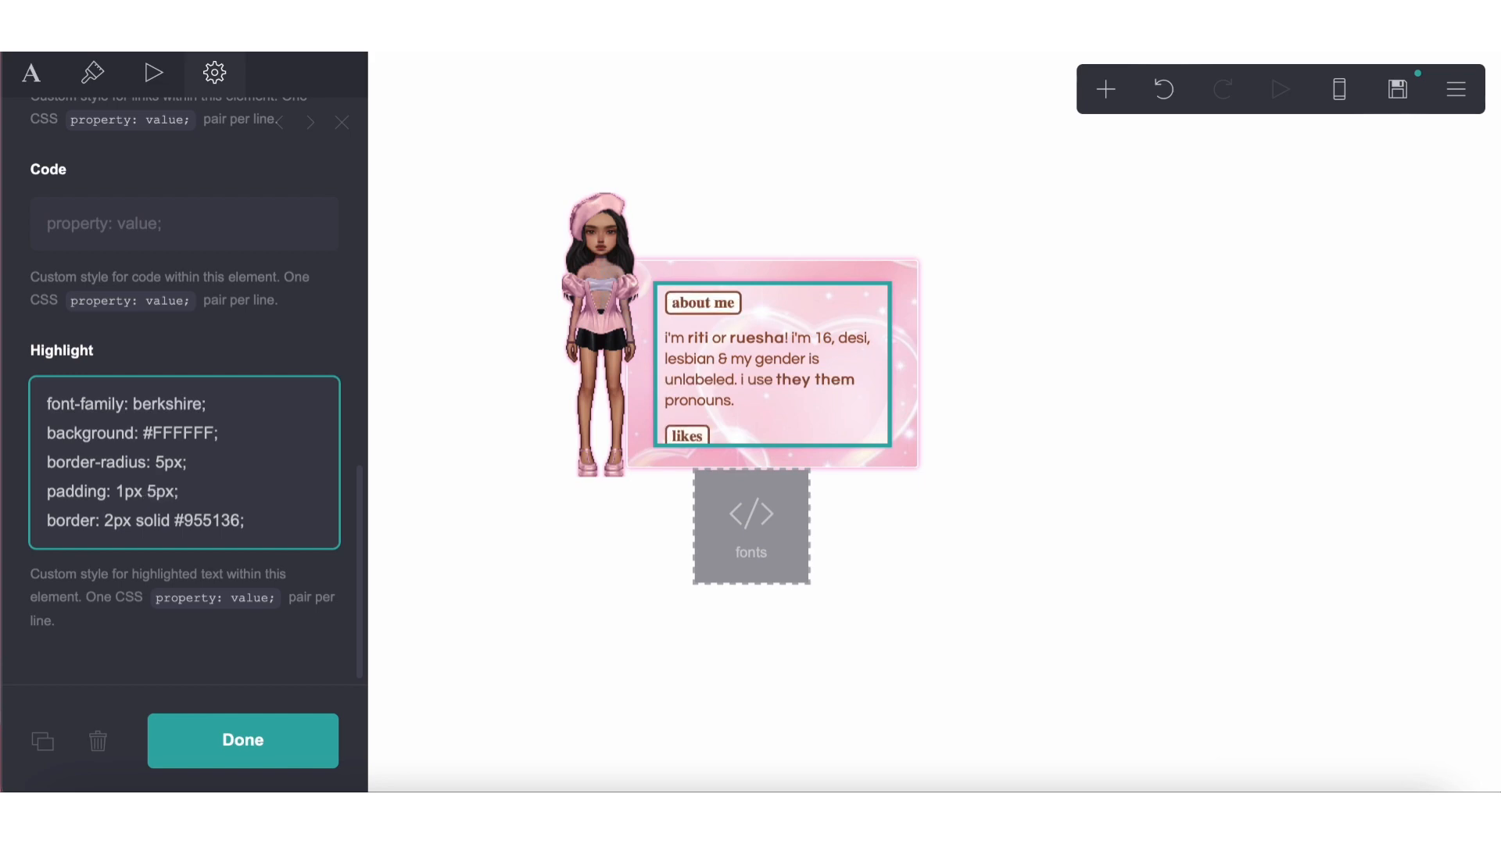
text( 1px 5px;)
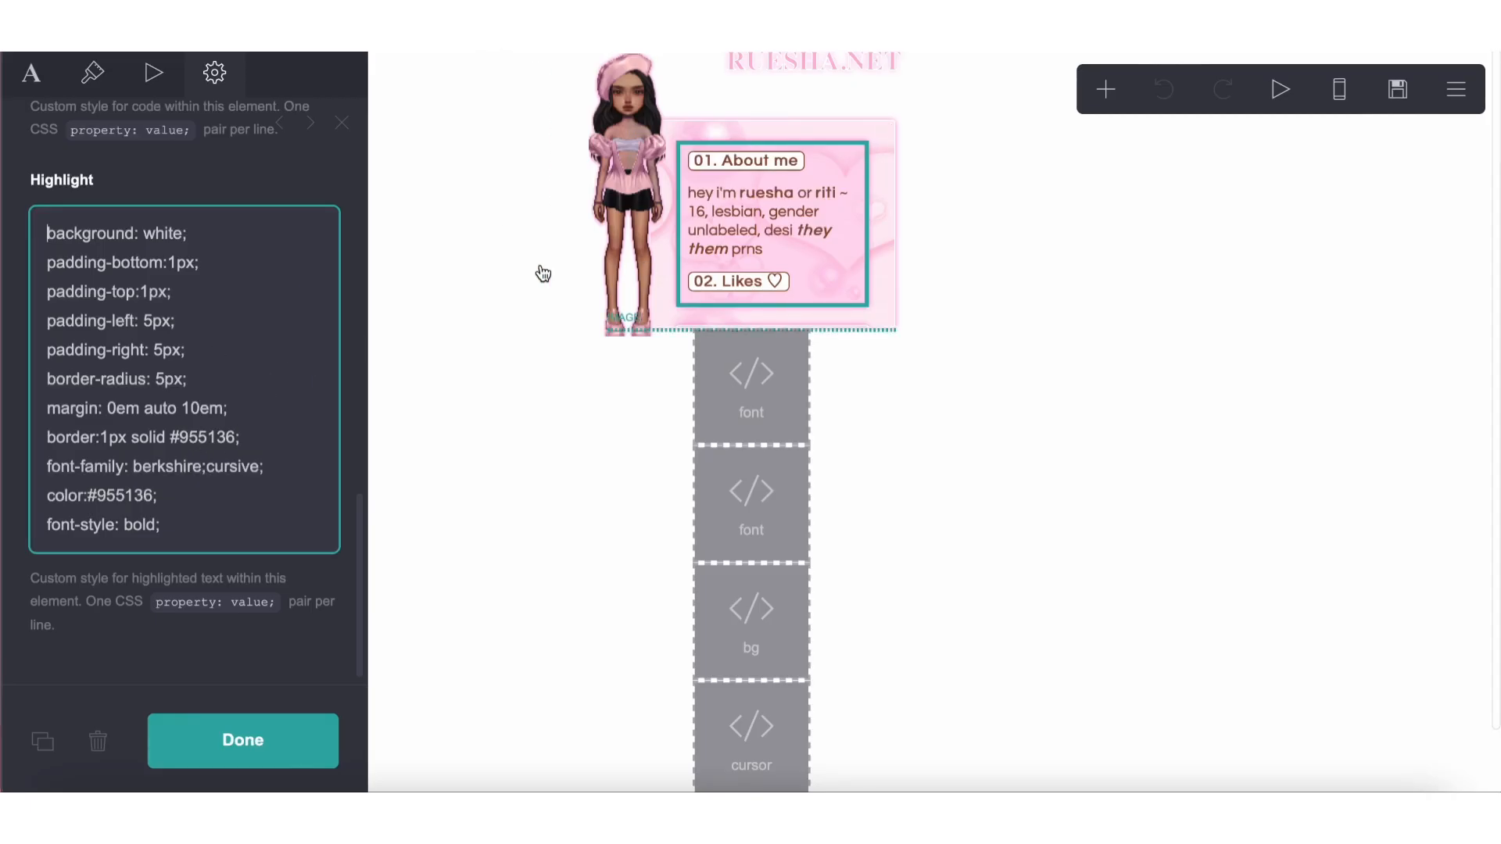
Copy the ♡ symbol from the reference site's Likes heading and add it after "likes" in the second heading
click(35, 86)
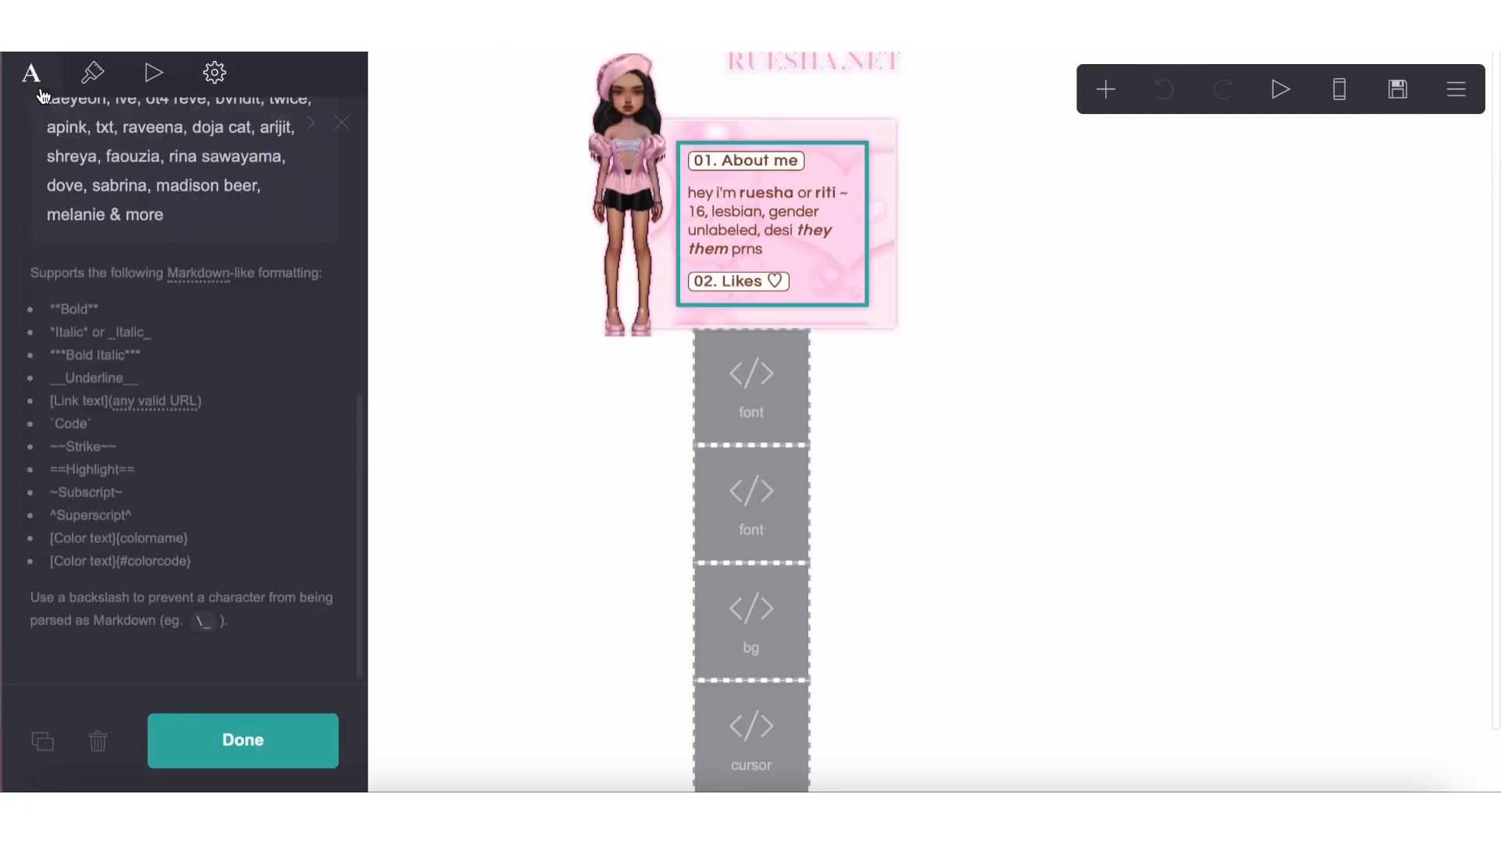
scroll(176, 249, up, 10)
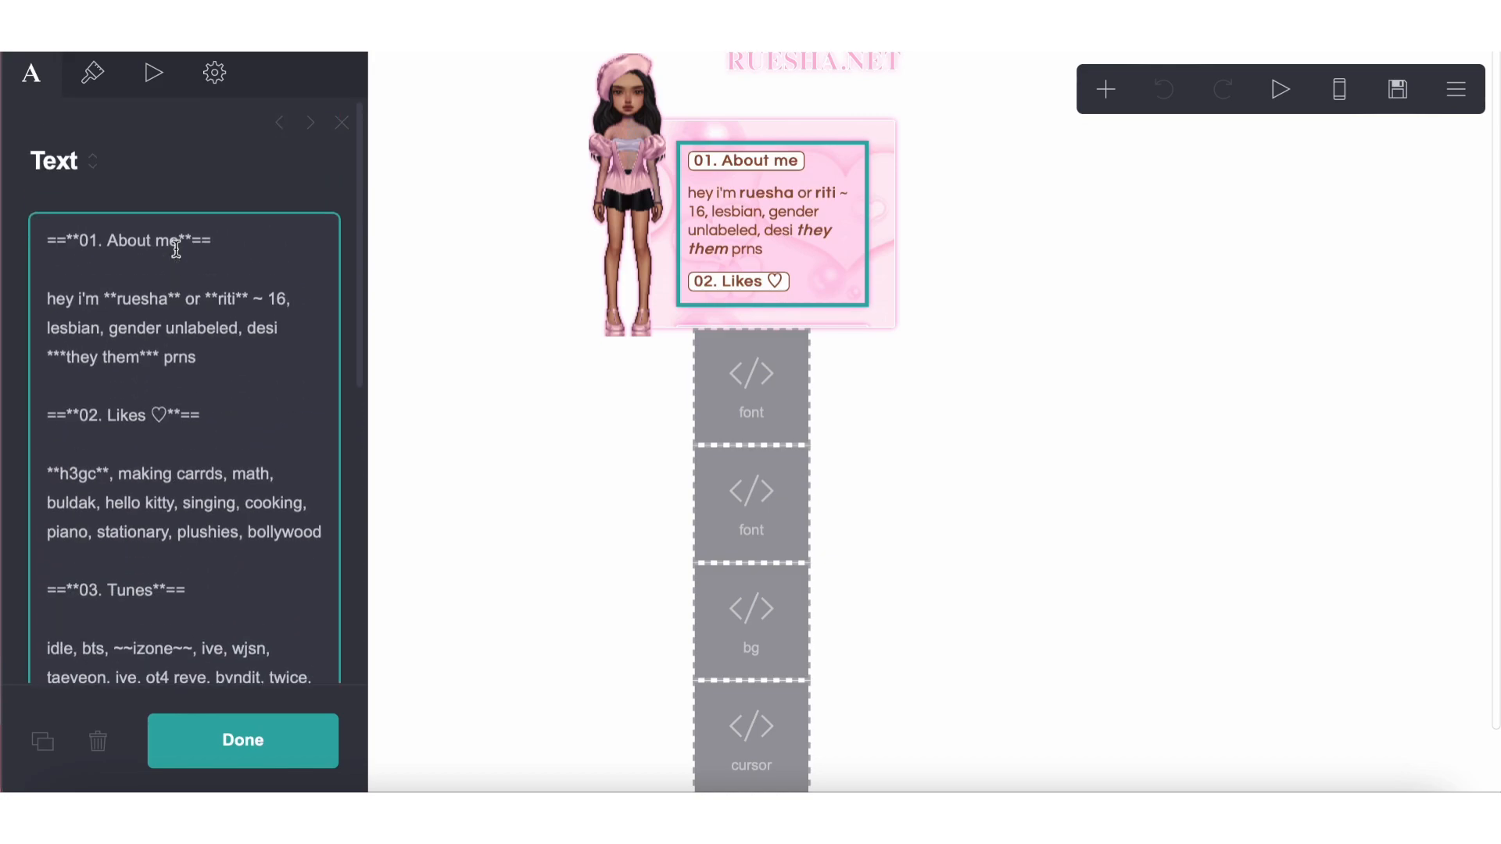
double_click(154, 415)
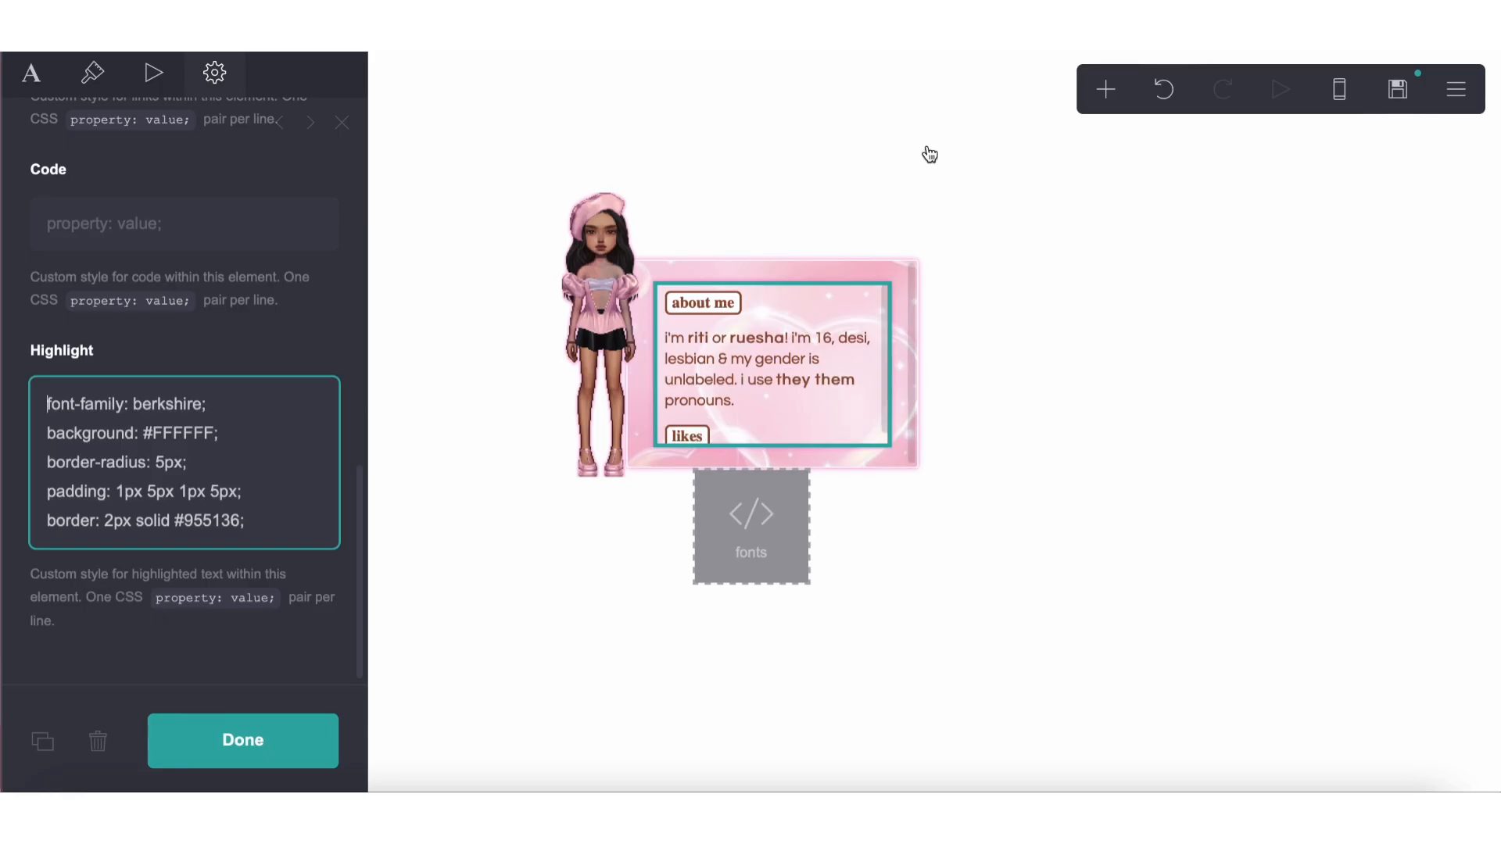
click(39, 85)
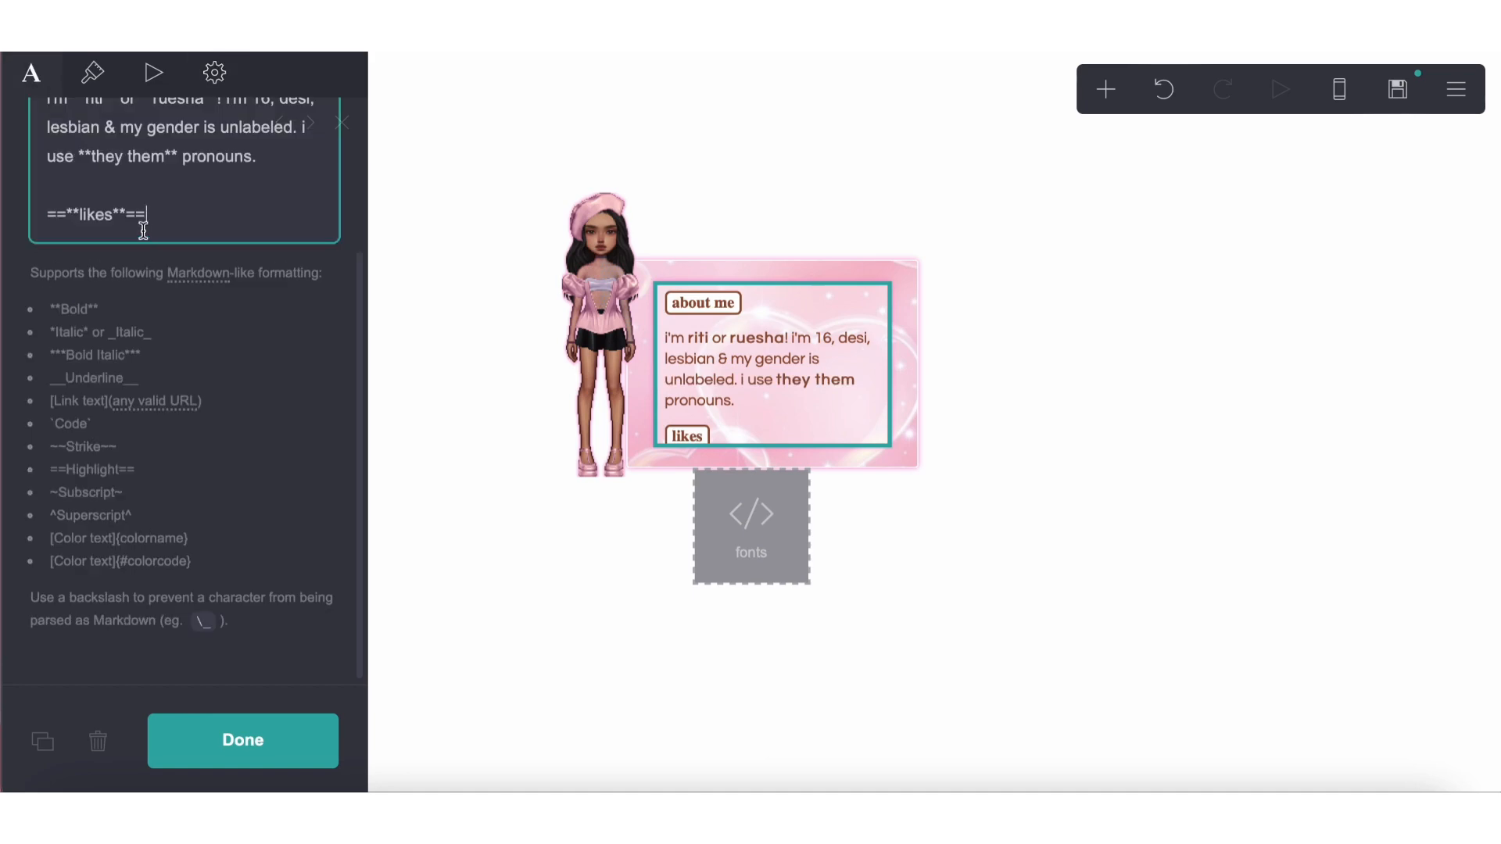
key(super+v)
key(BackSpace)
key(super+v)
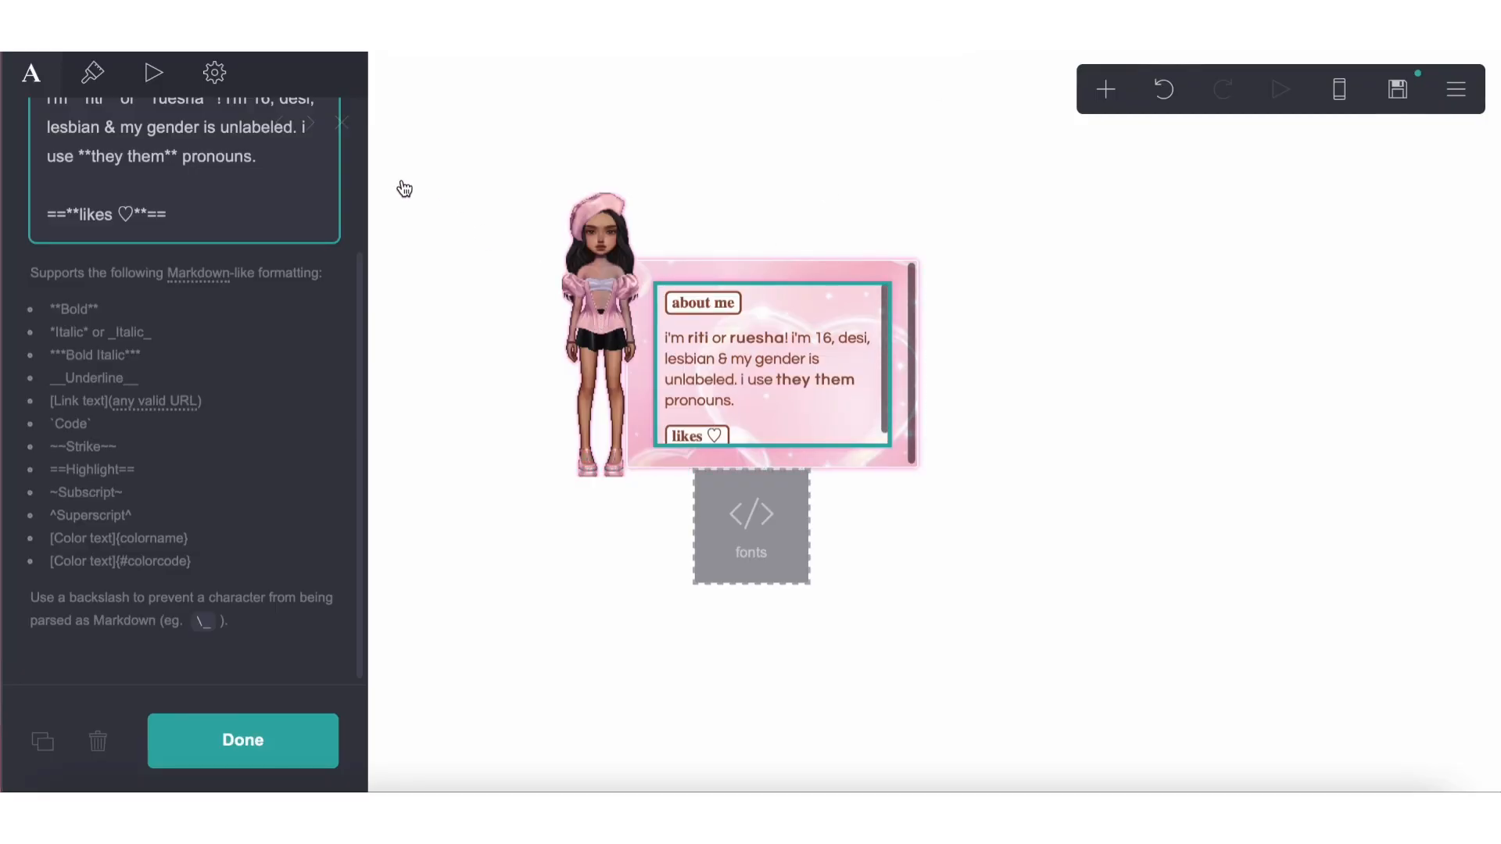
Add a paragraph of repeated "info" placeholder text about three lines long below the likes heading
click(261, 211)
key(Return)
key(Return)
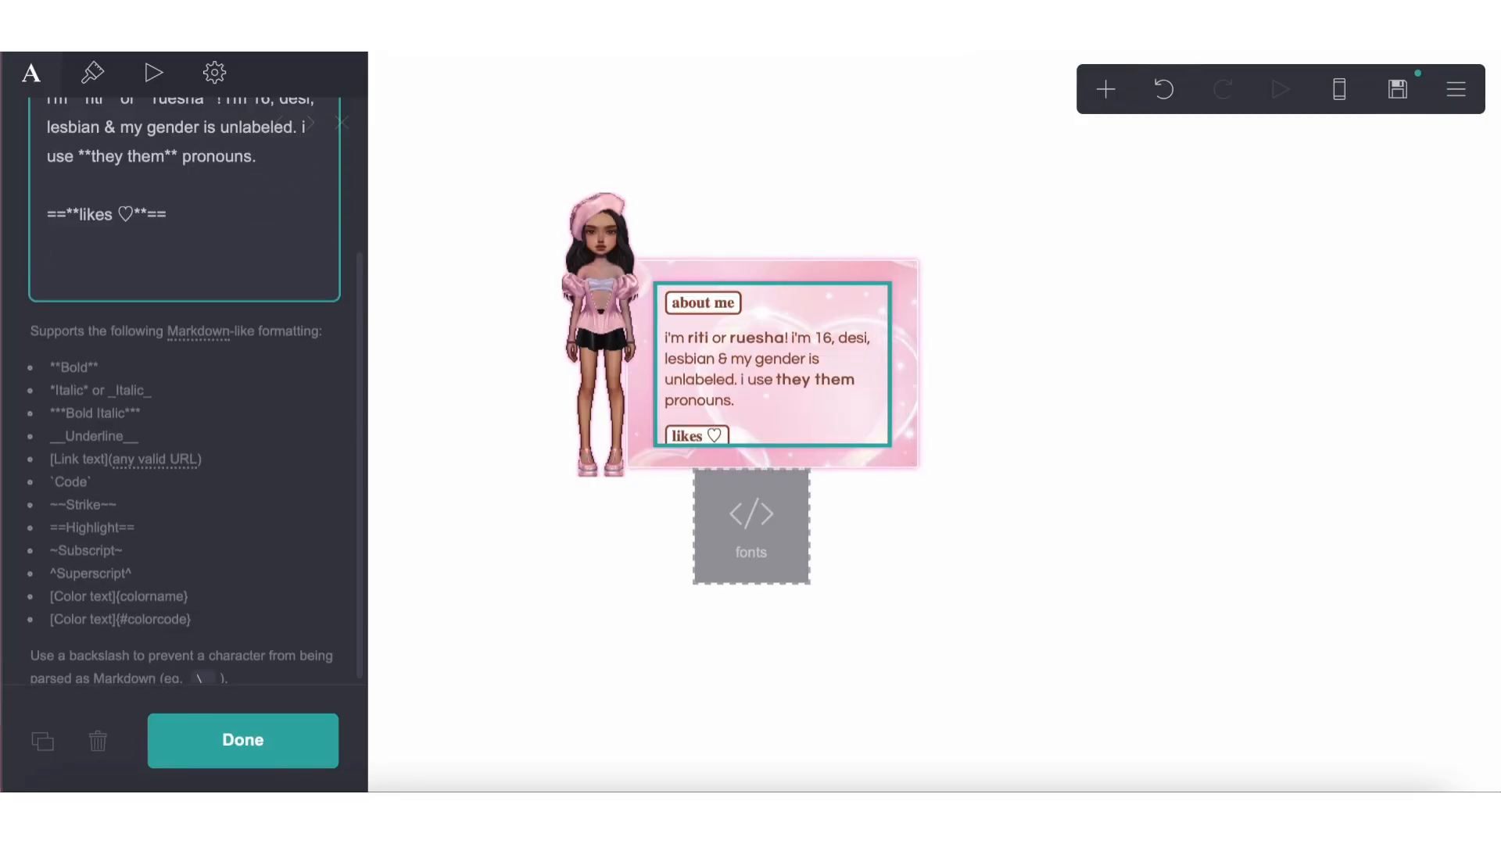
text(info info info info info info info)
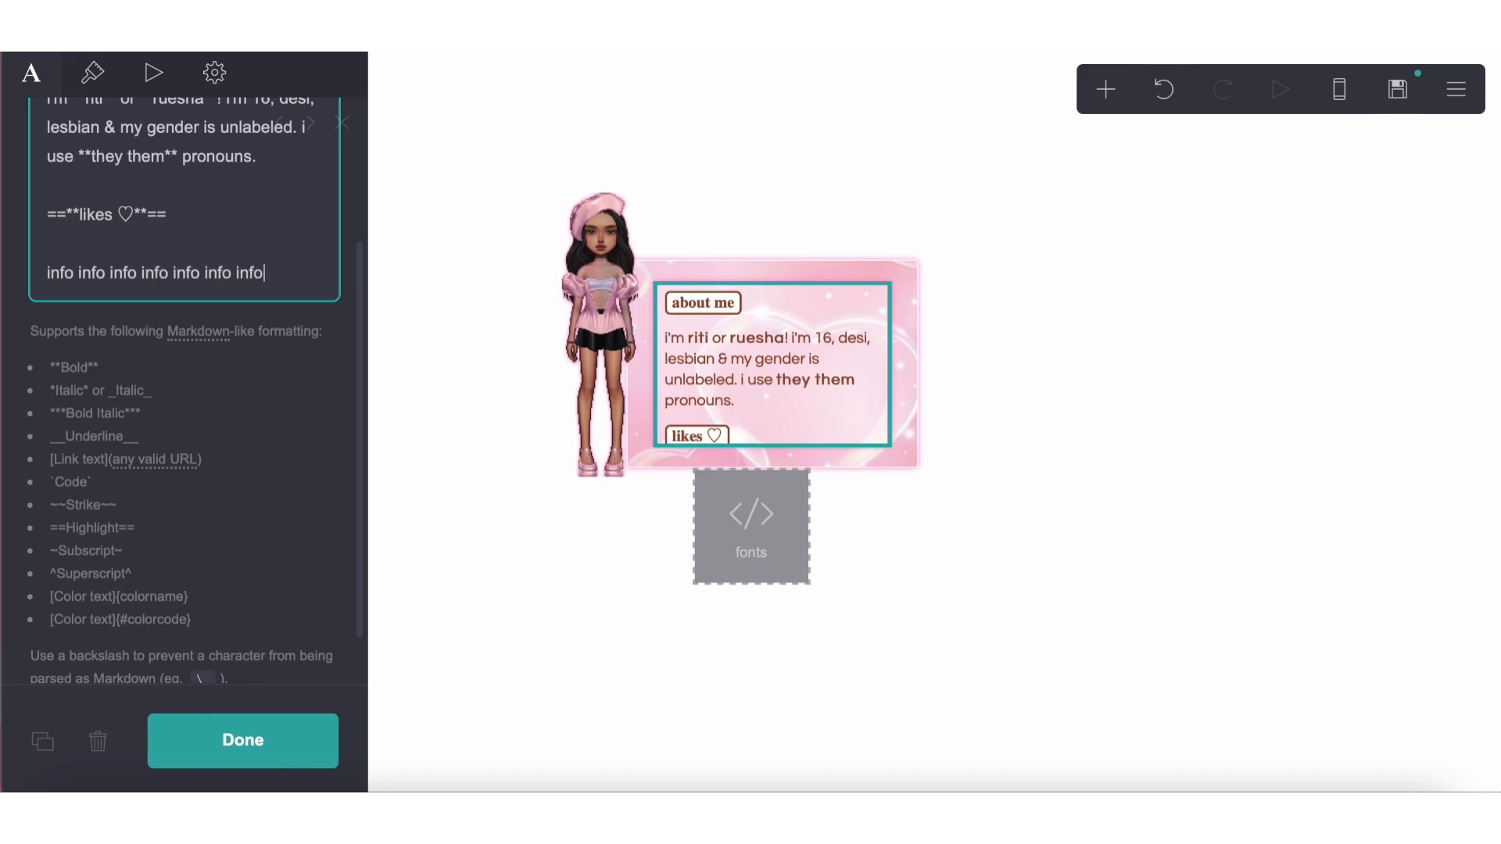
drag(303, 266, 3, 276)
click(279, 274)
key(ctrl+v)
key(ctrl+v)
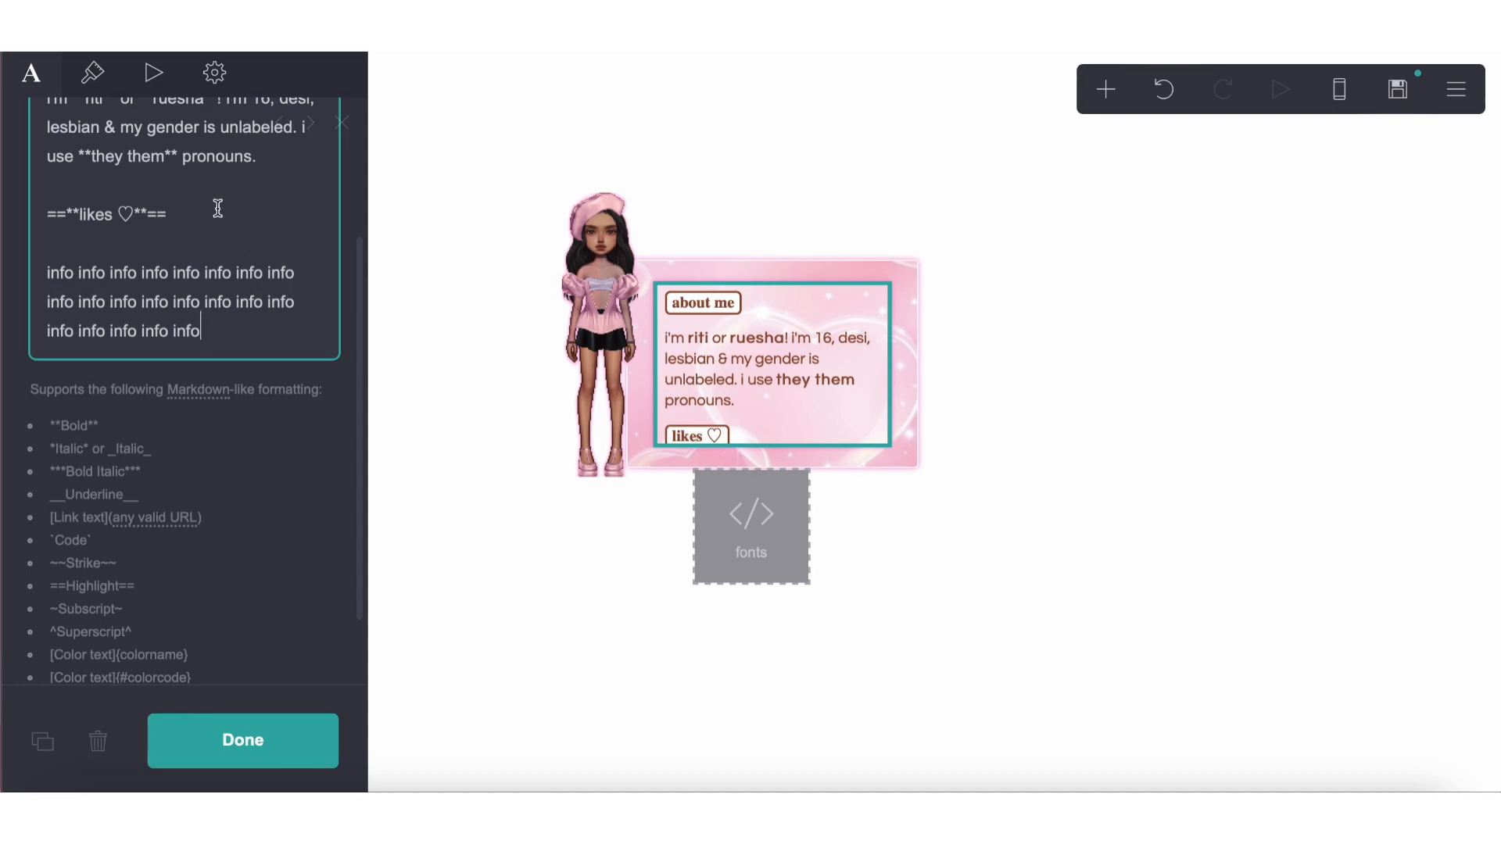
Duplicate the likes heading below the placeholder paragraph and change the copy to ==**tunes ♡**==
drag(165, 214, 46, 221)
key(ctrl+c)
scroll(100, 242, up, 3)
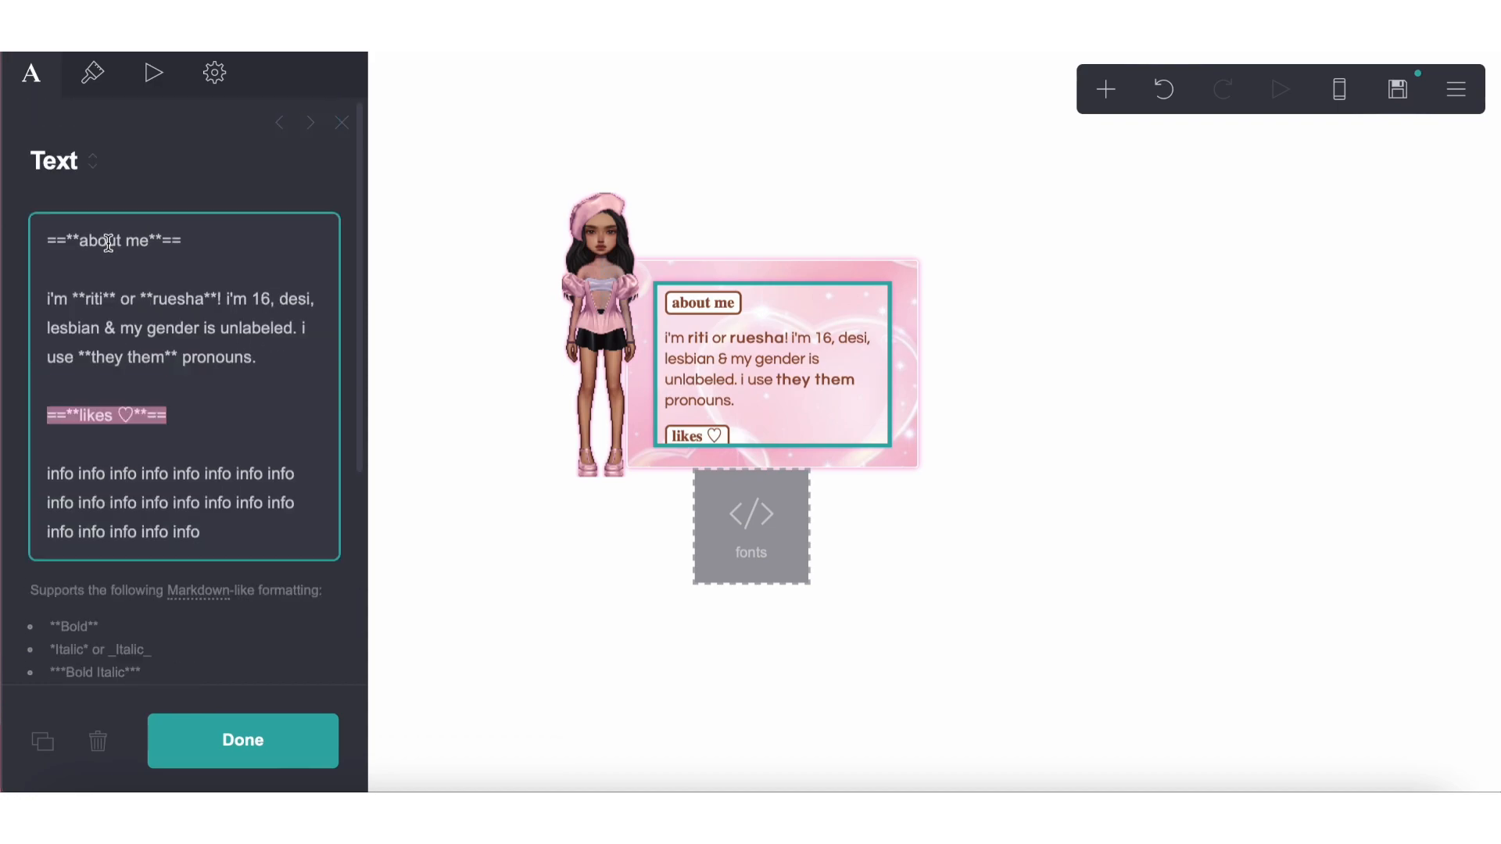
click(218, 535)
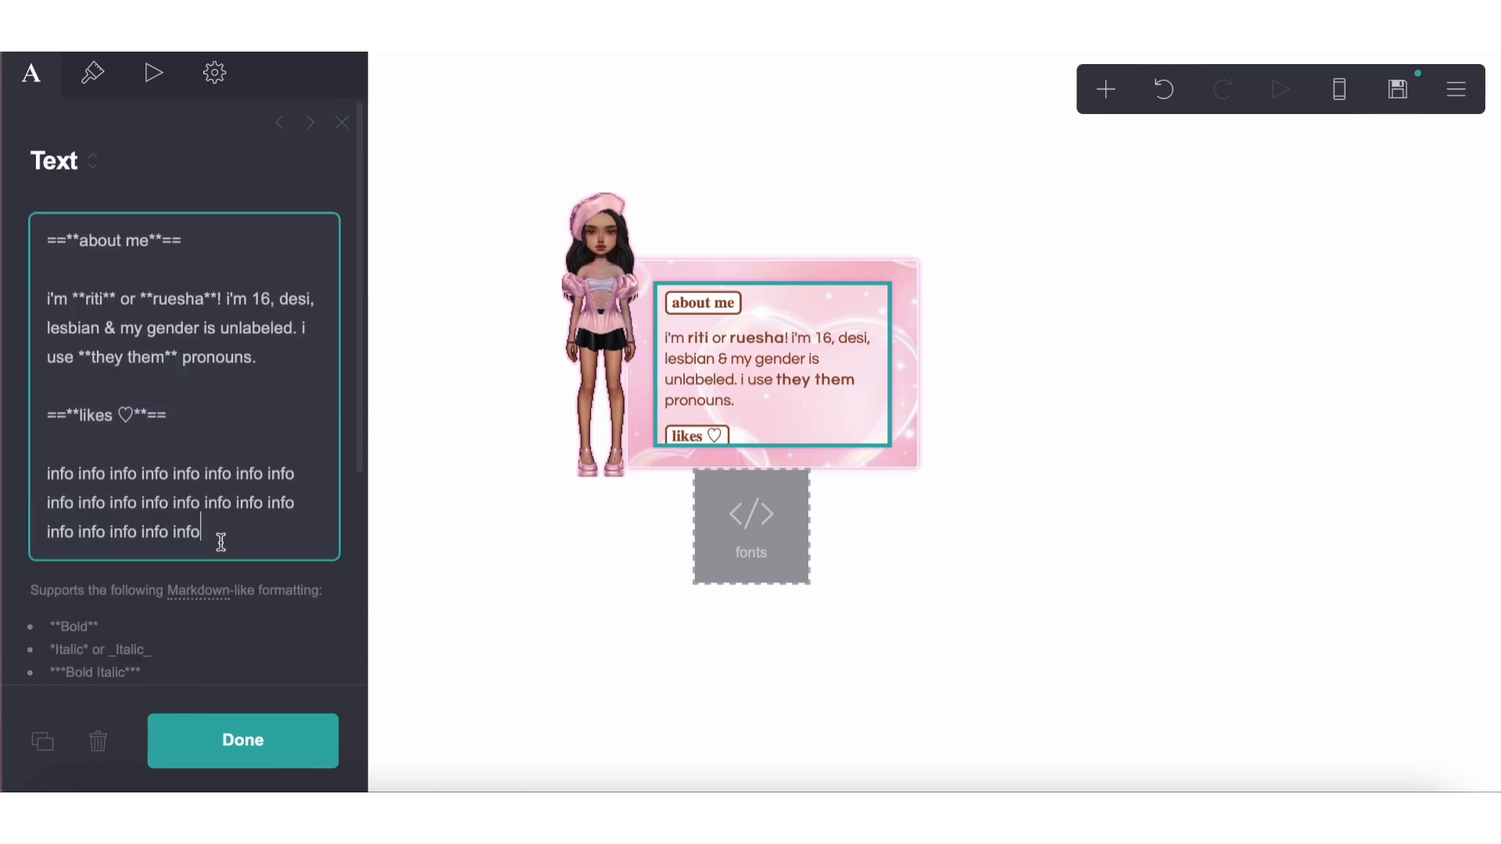
key(Return)
key(Return)
key(ctrl+v)
double_click(91, 587)
text(tunes)
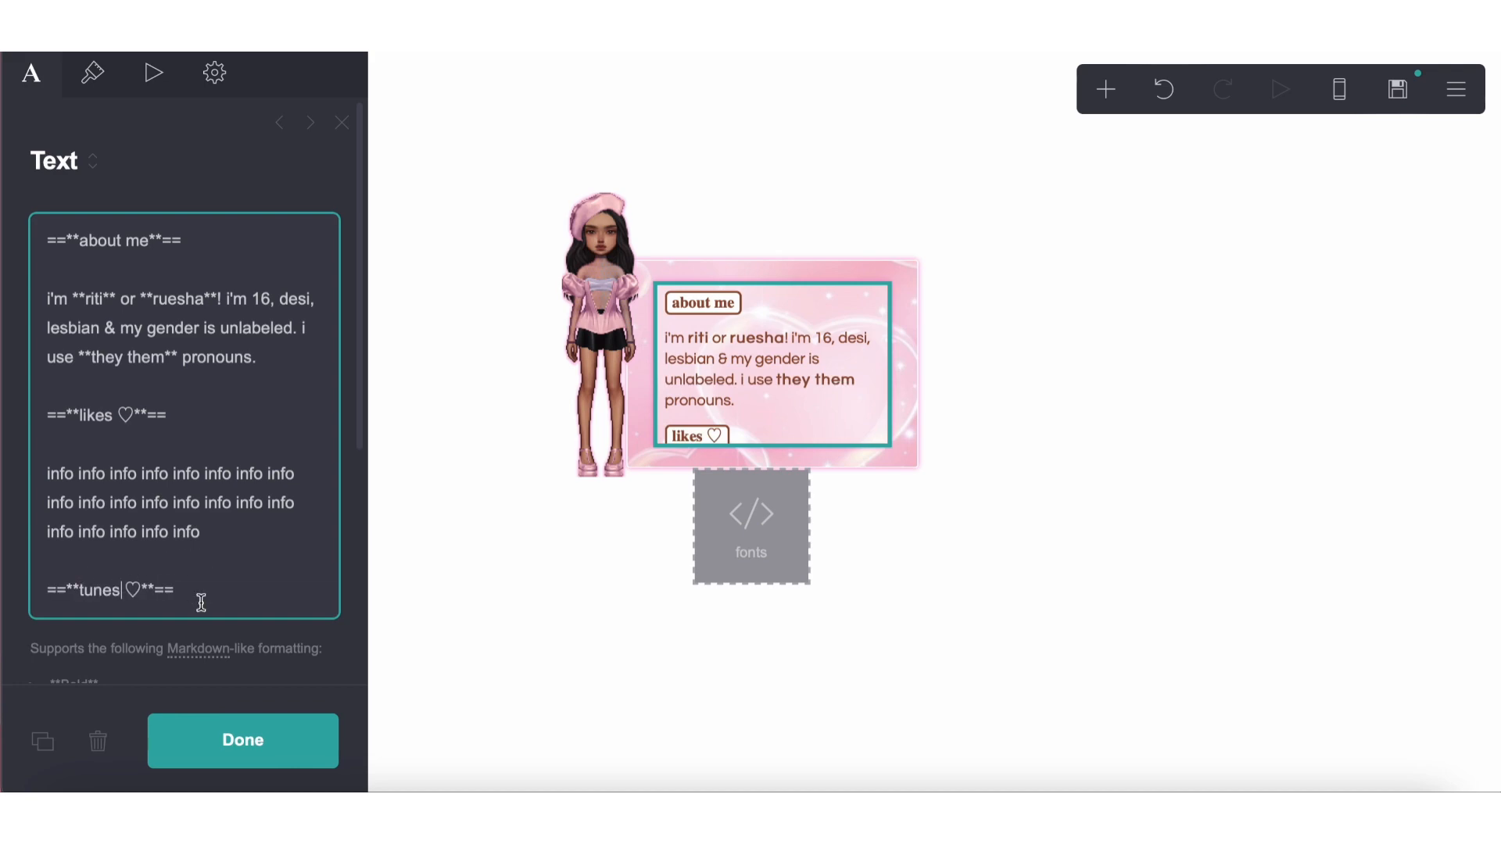
Copy the info paragraph twice under the tunes heading and join both copies into one paragraph
drag(201, 534, 4, 466)
key(ctrl+c)
click(188, 585)
key(Return)
key(Return)
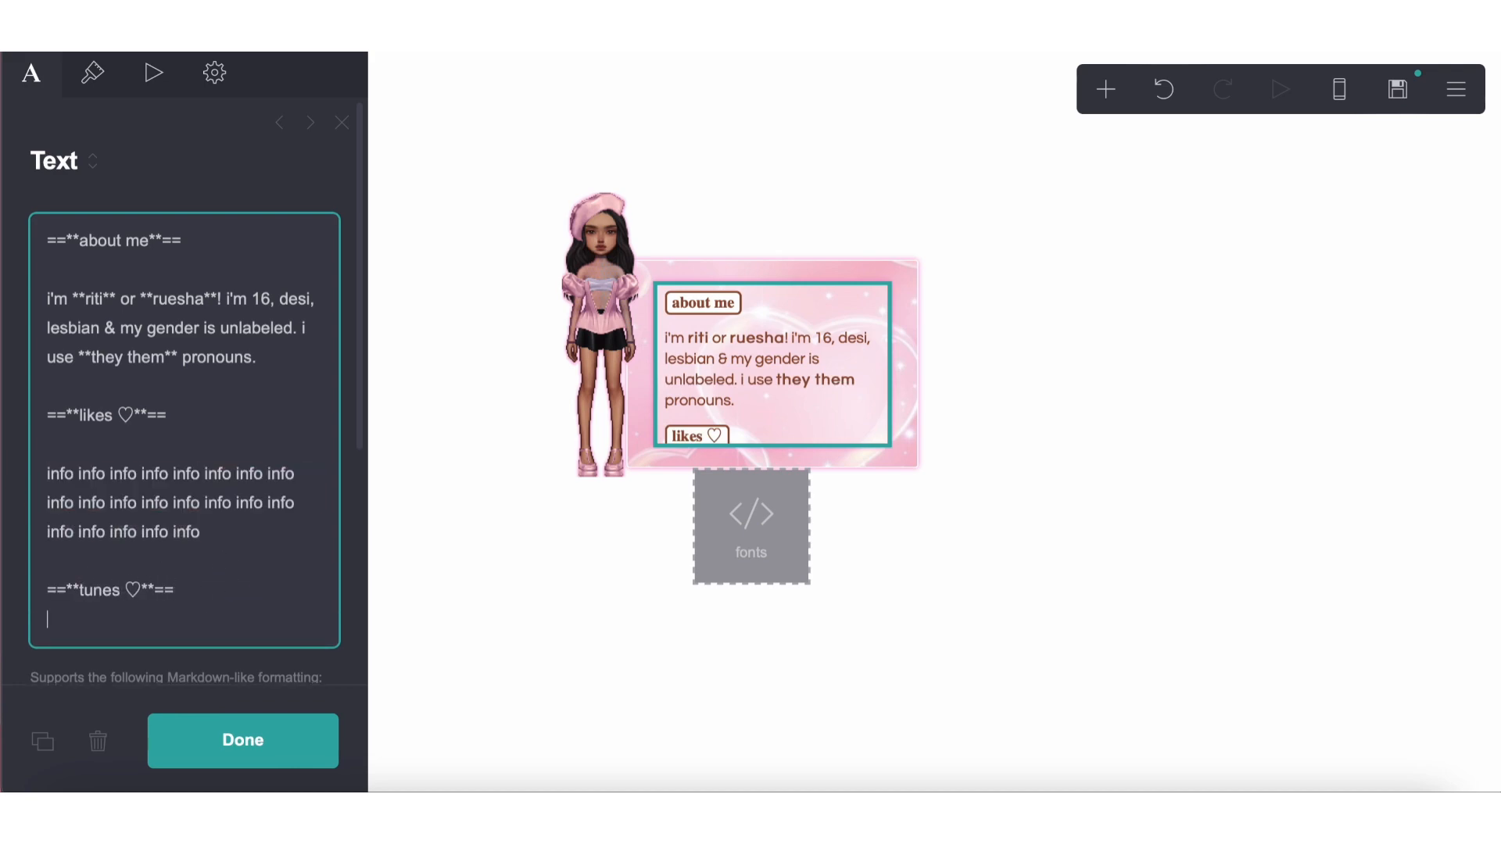
key(ctrl+v)
key(Return)
key(ctrl+v)
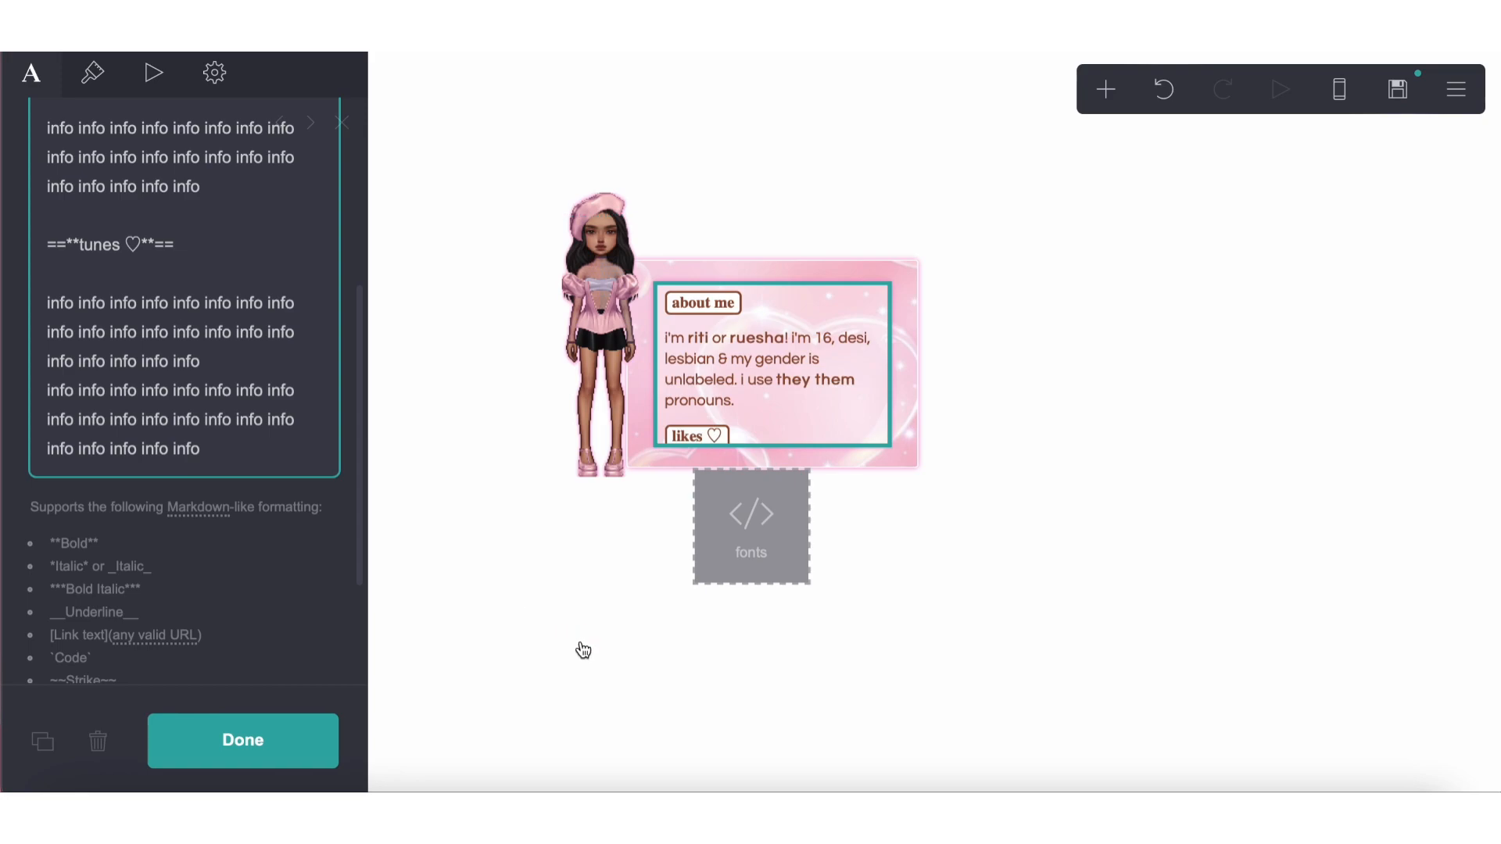
click(44, 379)
key(BackSpace)
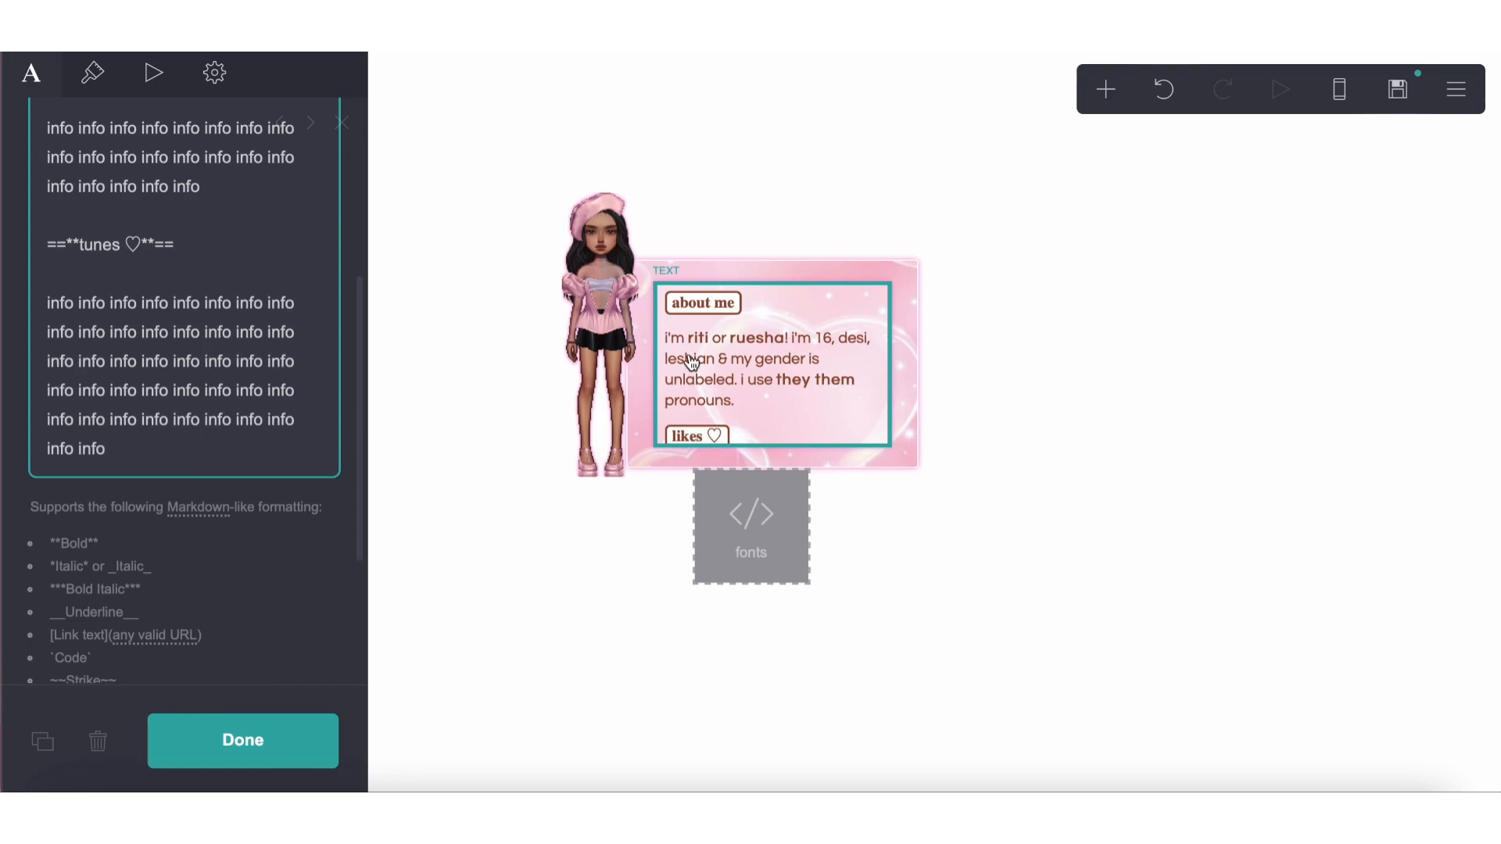
Duplicate the About Me text element and set the copy's margins to 0.625
click(42, 741)
click(84, 82)
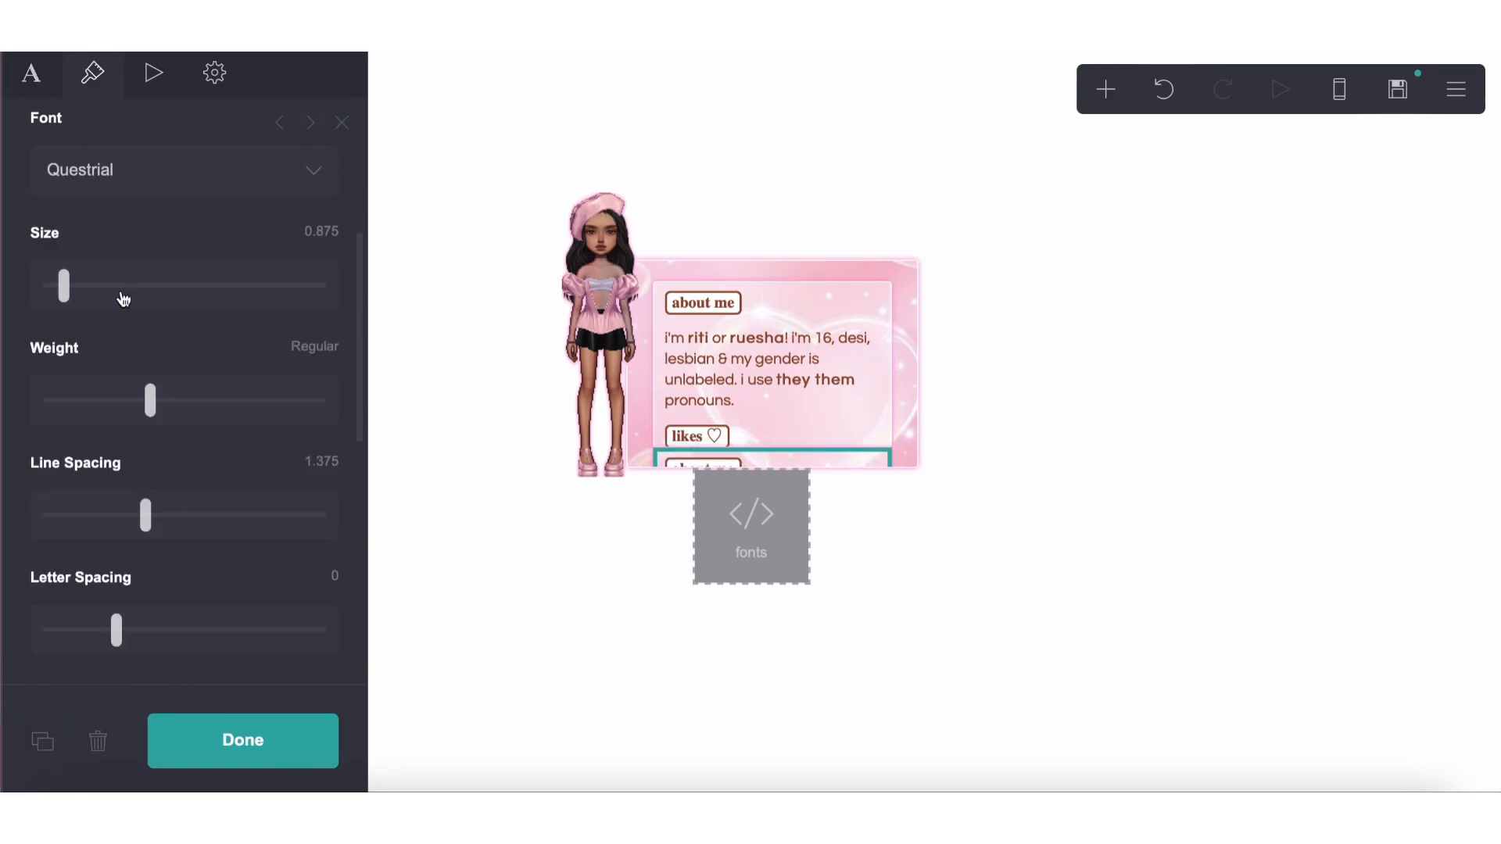
scroll(171, 526, down, 6)
scroll(170, 528, down, 2)
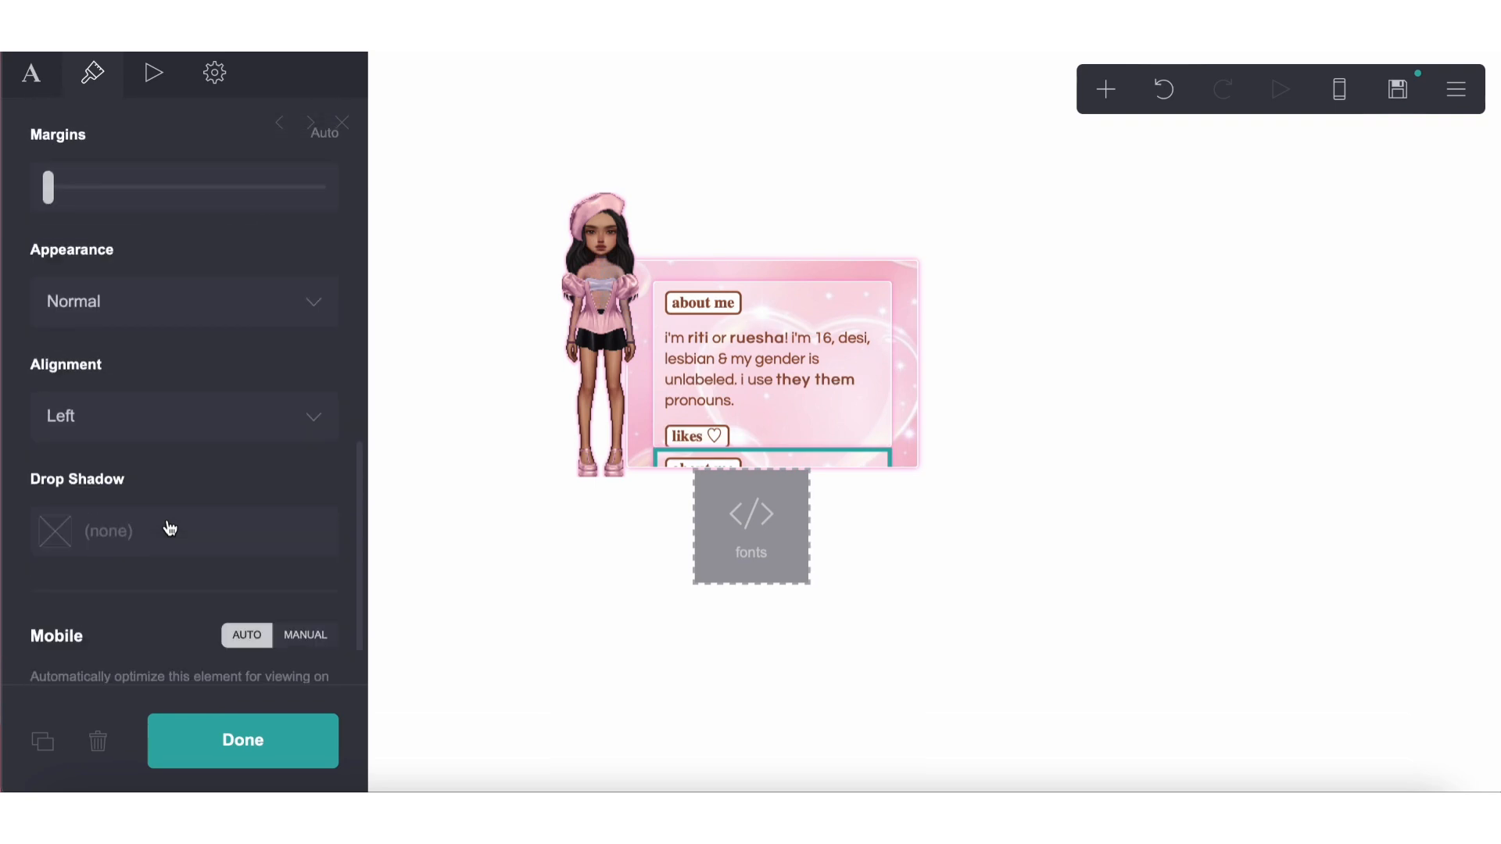
scroll(167, 526, up, 3)
click(61, 333)
drag(63, 338, 83, 344)
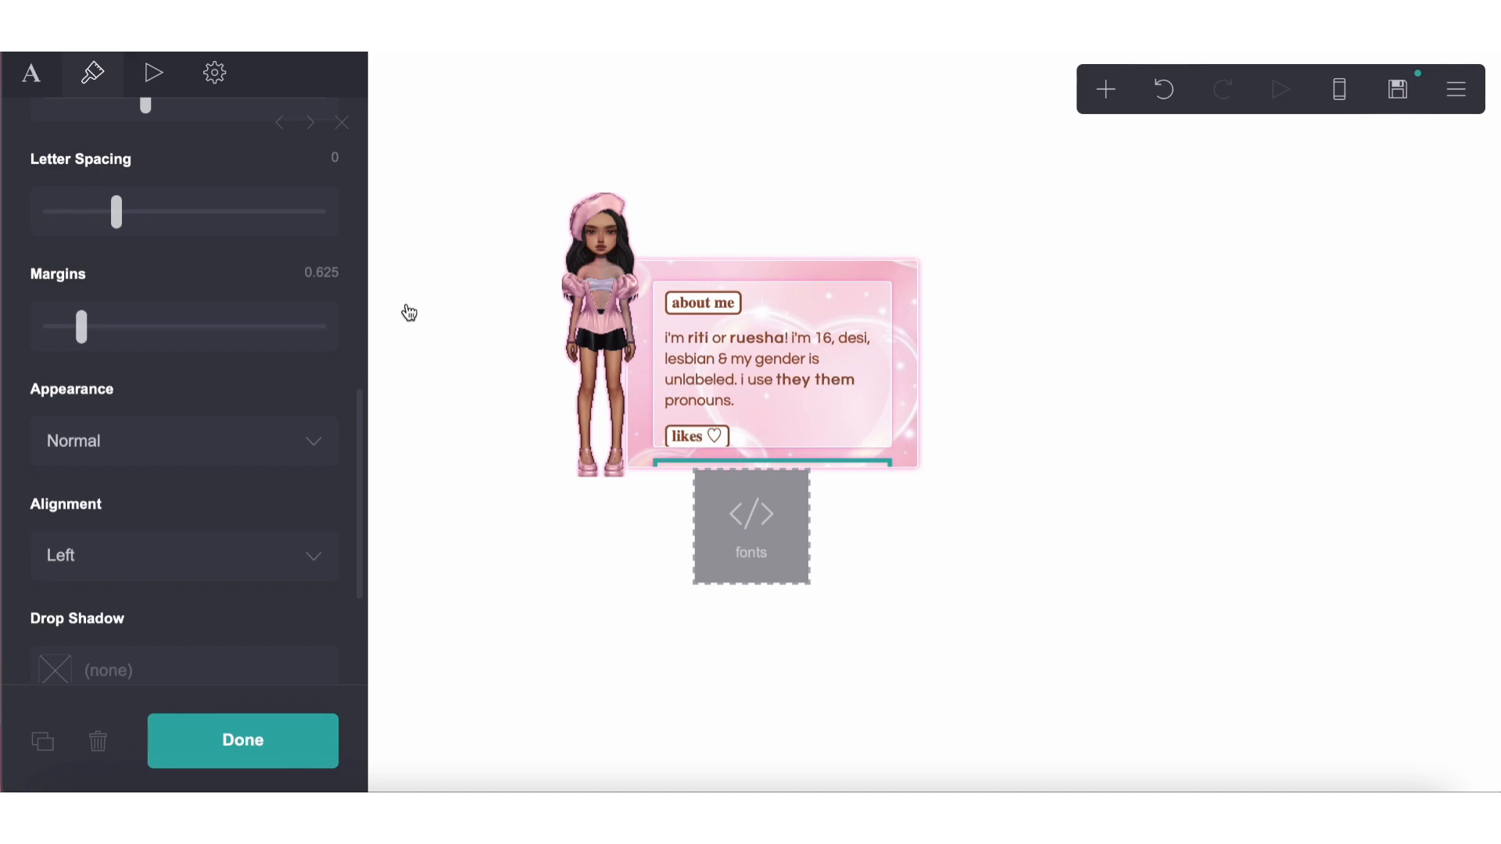
Change the duplicate's first heading to ==**guidelines**== and replace its introduction with repeated "info" placeholder text
click(214, 72)
scroll(201, 345, down, 5)
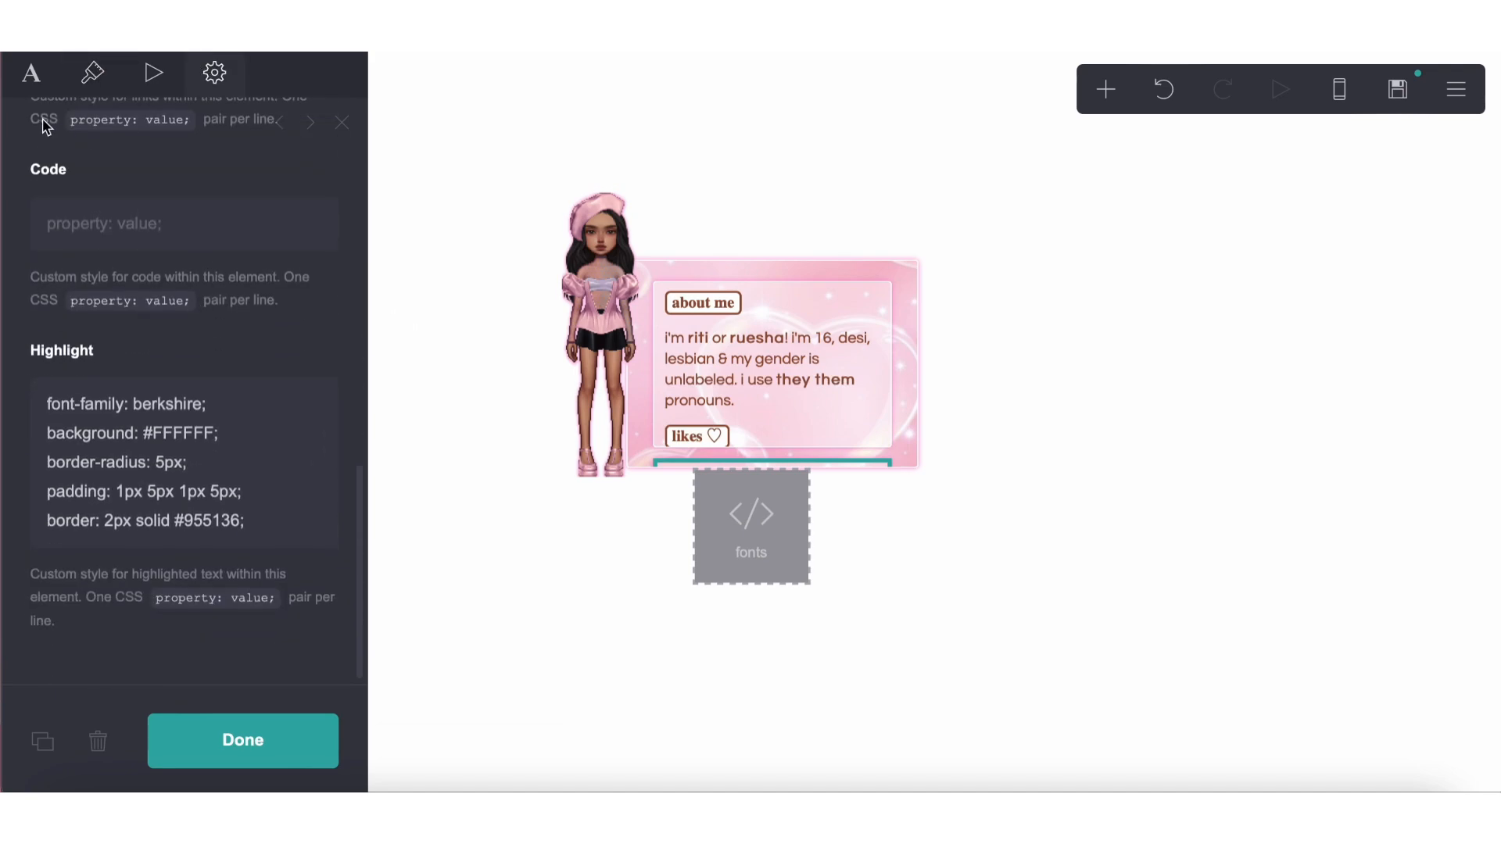
click(32, 72)
scroll(110, 333, up, 5)
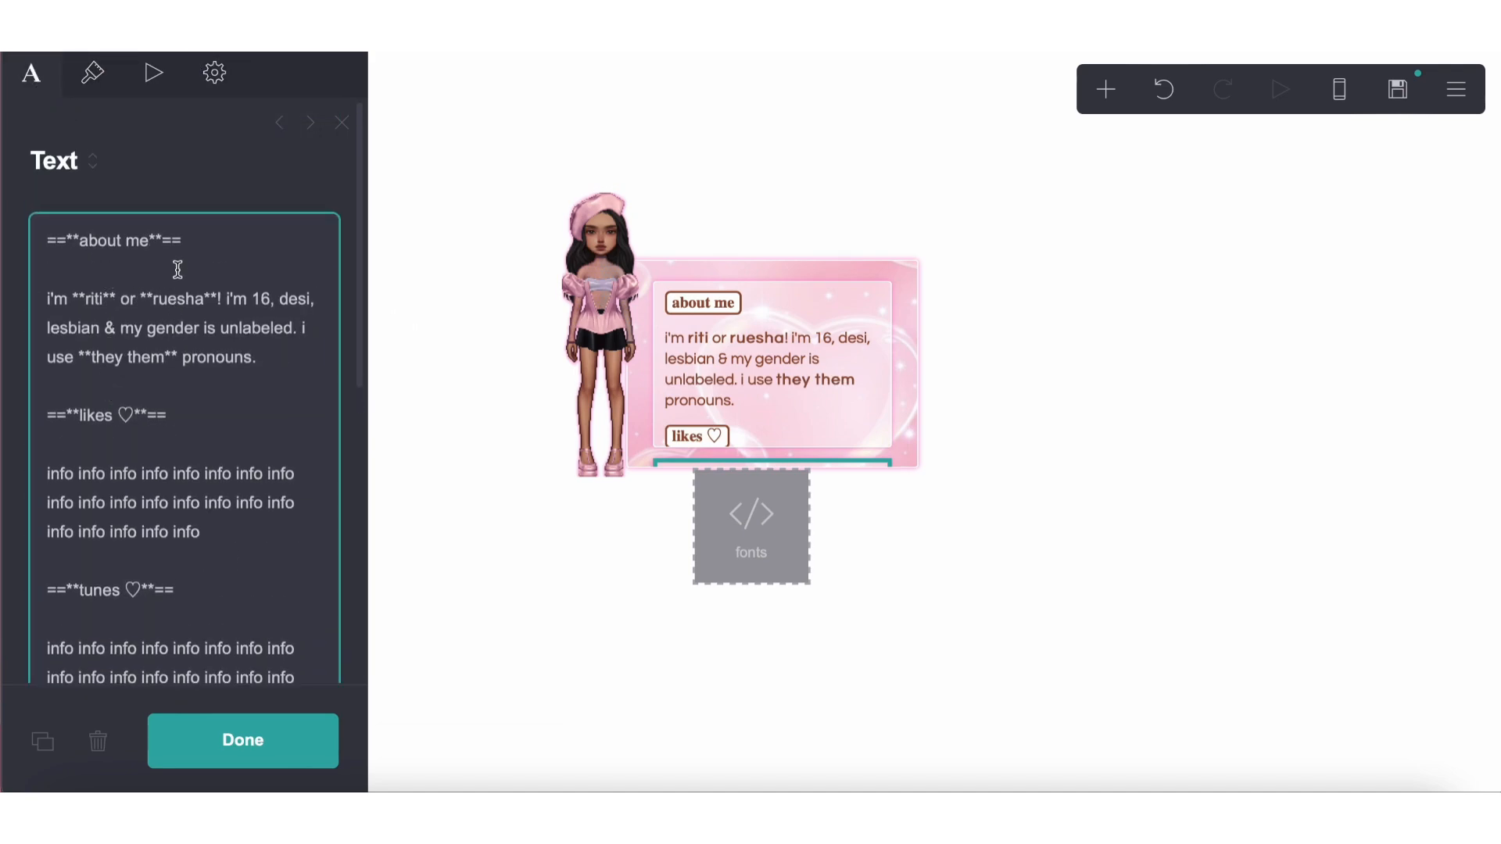
drag(149, 238, 87, 239)
text(before you follow)
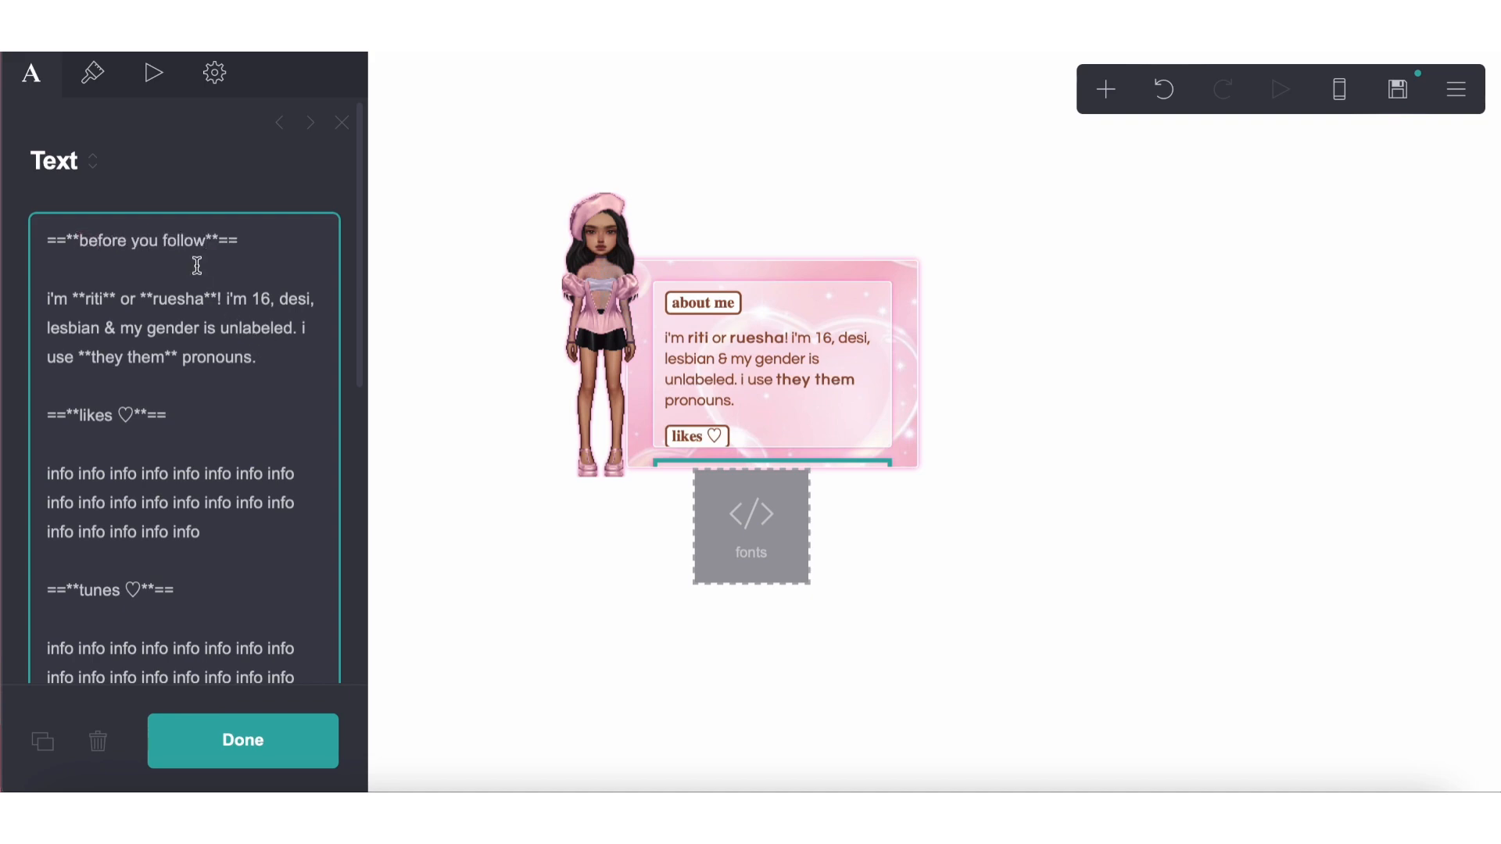
drag(210, 247, 93, 242)
text(guidelines)
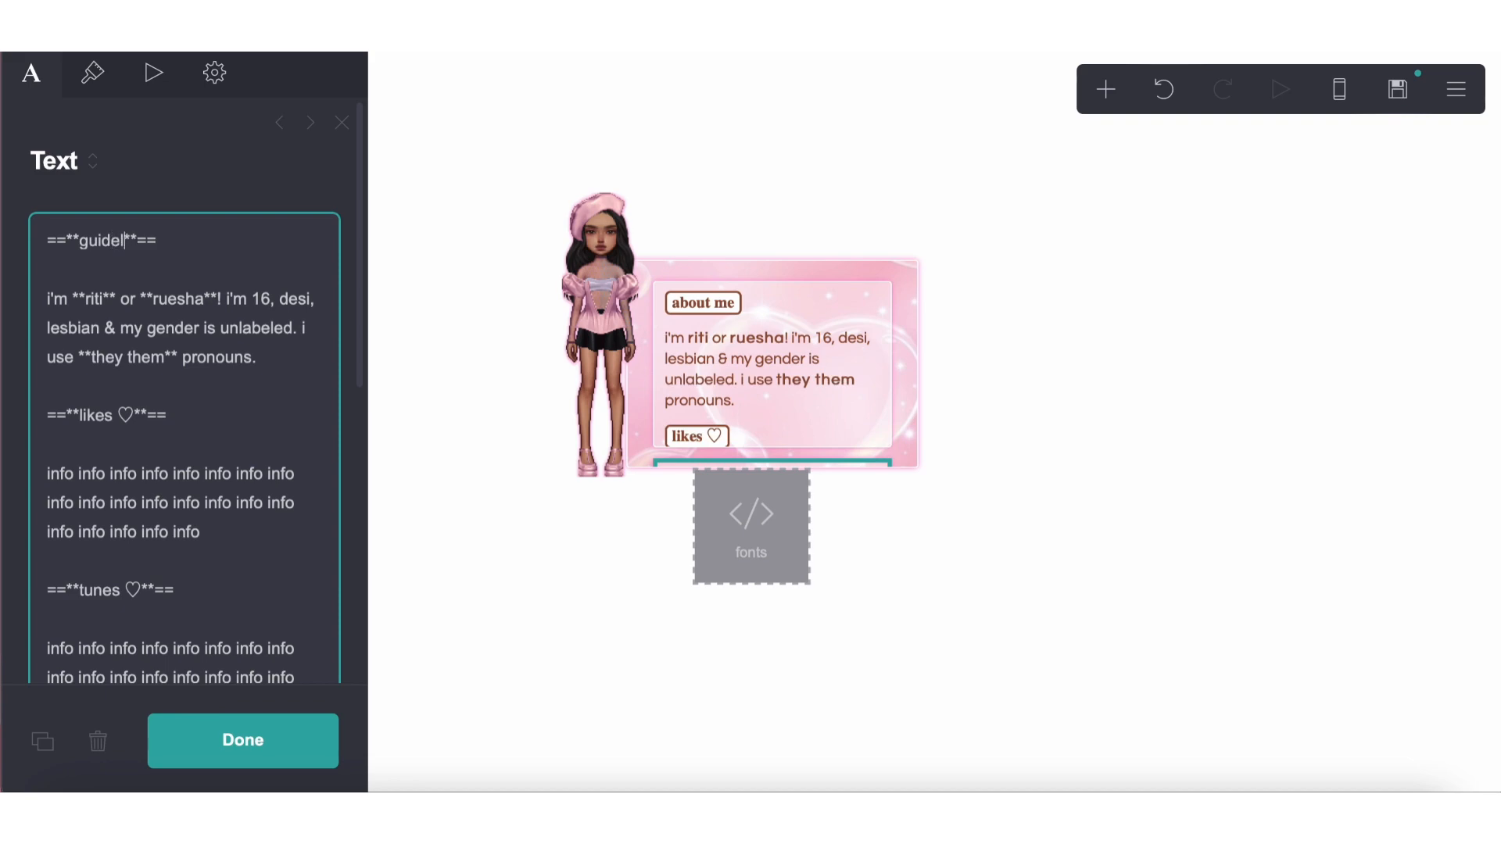
drag(266, 362, 13, 295)
text(info info info info info info info info info info info info info info info info info info info info info info info info info info info info info info info info info info info info info info info info info info)
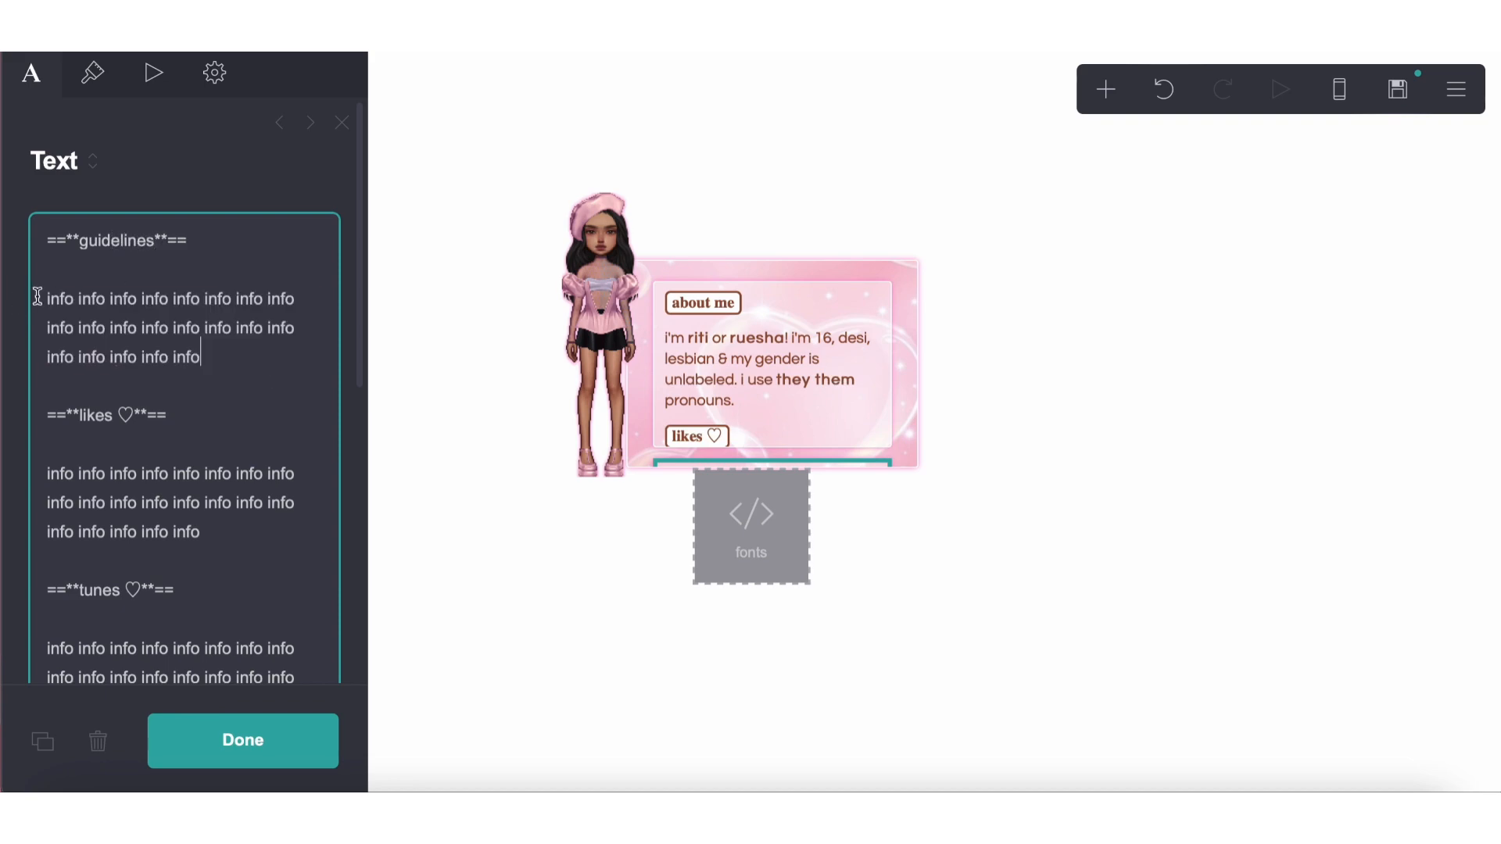
Change the duplicate's likes heading to ==**don't follow if**==, removing the heart
scroll(176, 485, down, 4)
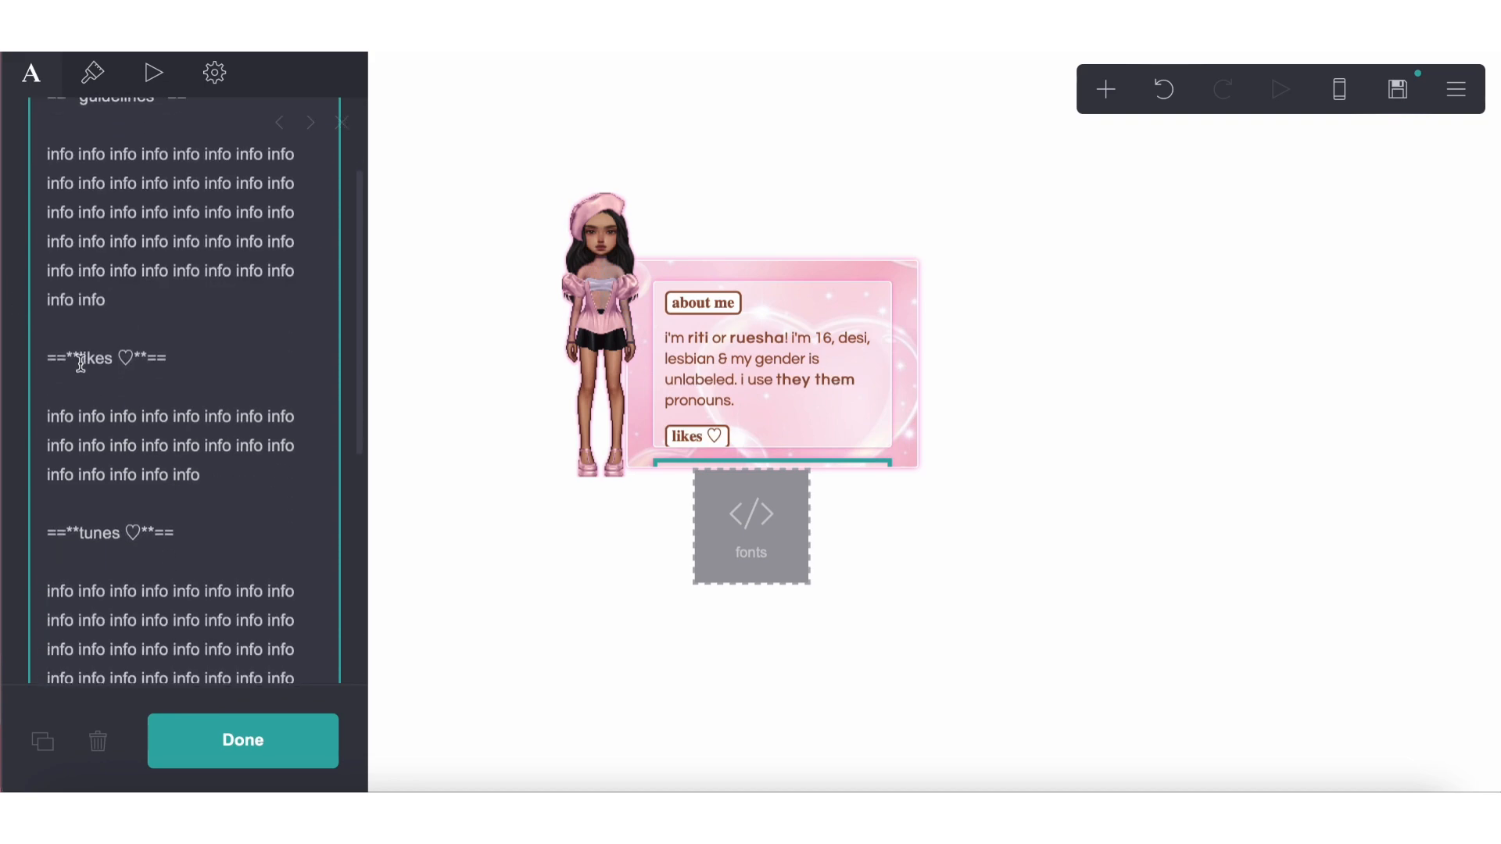
drag(79, 359, 139, 361)
text(don't follow if)
Delete the tunes section from the duplicate and paste more info text after the "don't follow if" paragraph
scroll(214, 469, down, 3)
drag(47, 405, 175, 620)
key(BackSpace)
key(BackSpace)
key(BackSpace)
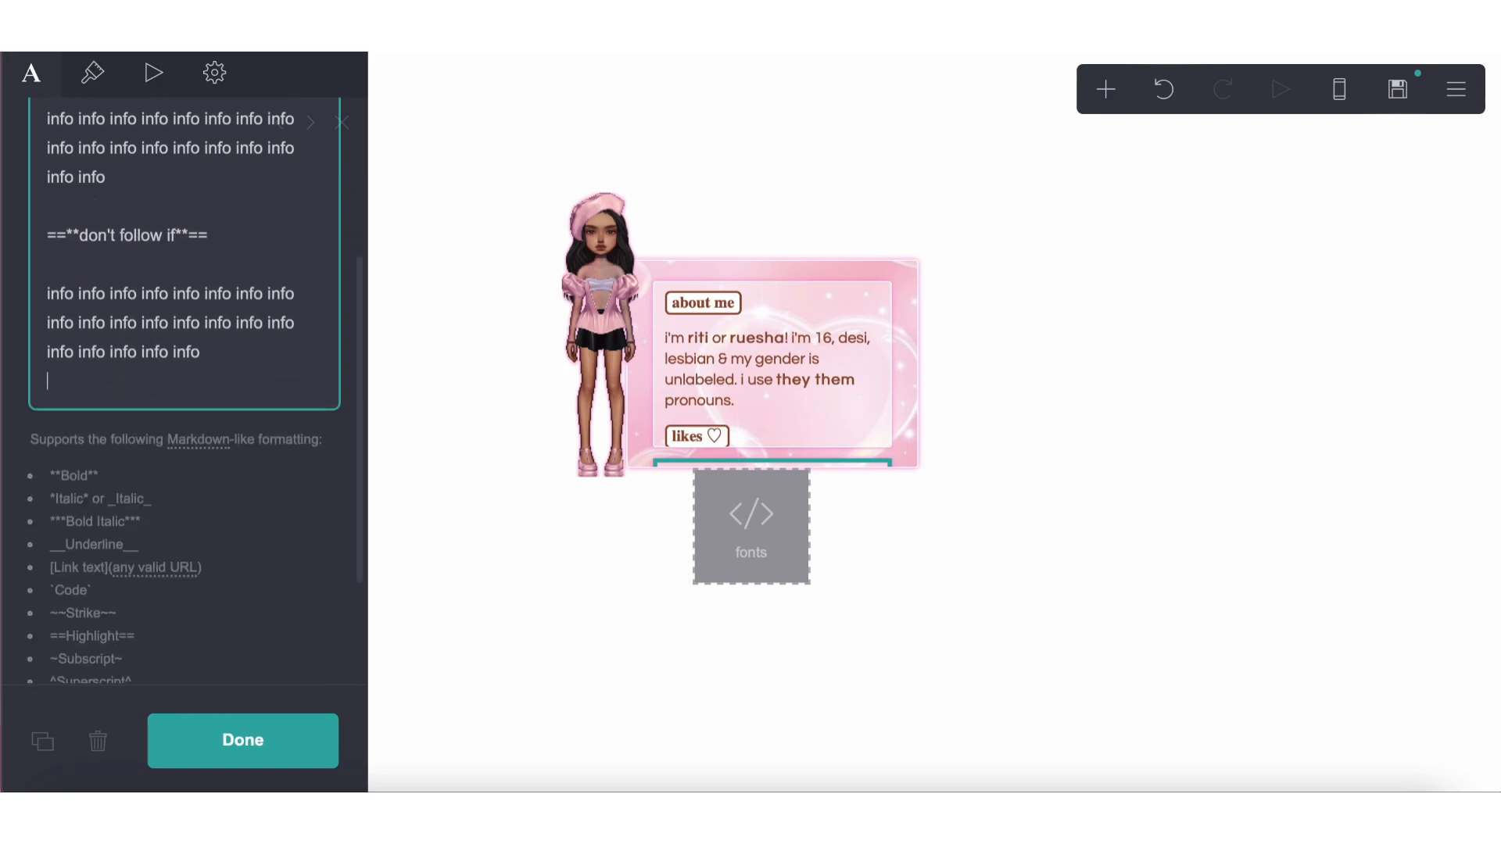
key(super+v)
click(469, 679)
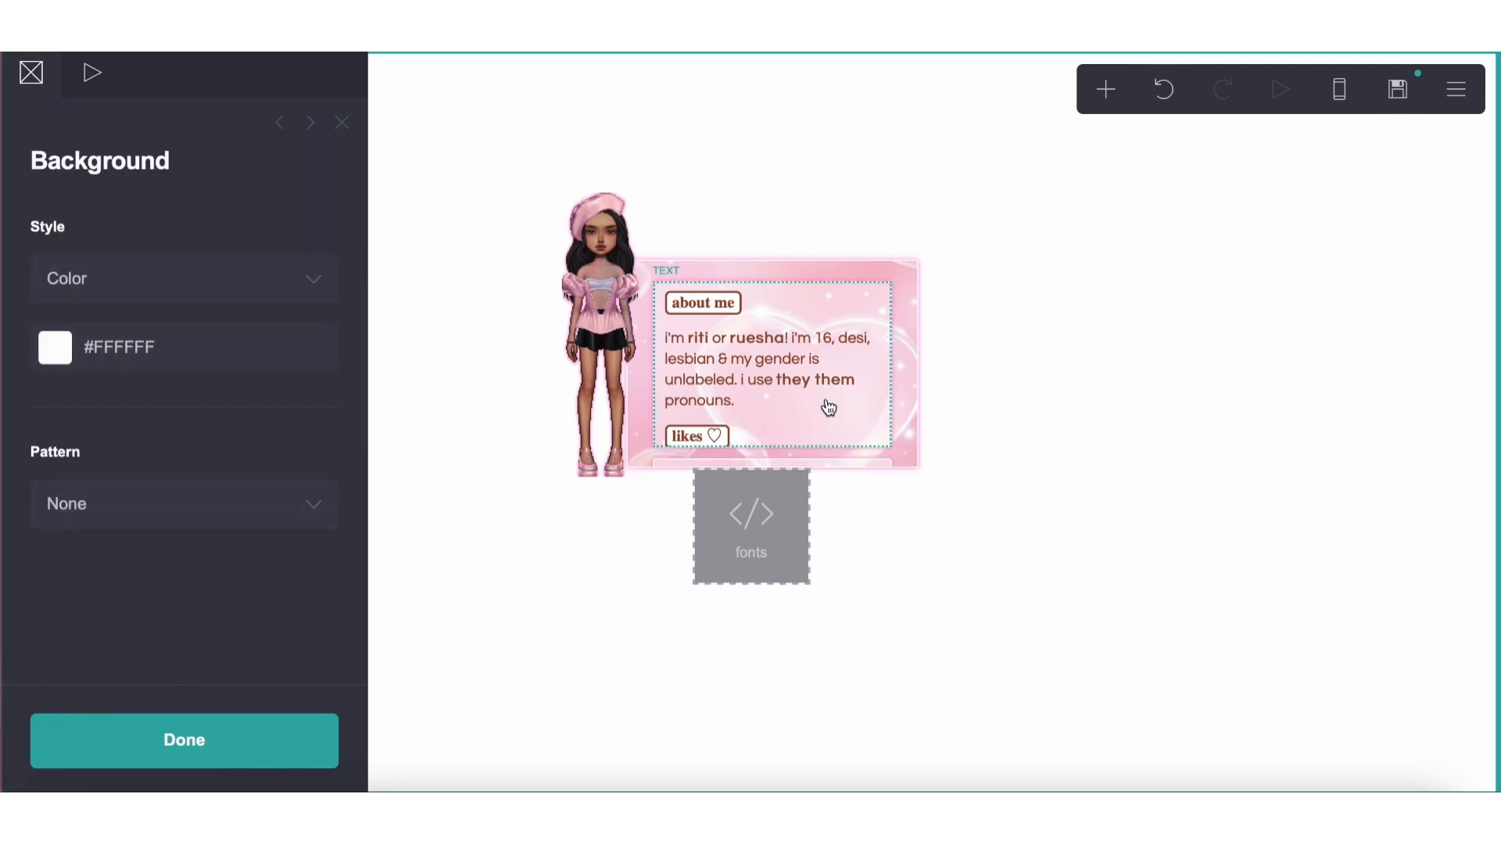
Add a new text element below the fonts embed and replace its custom text style with font-family: powerpuff;
scroll(739, 403, down, 5)
scroll(895, 422, down, 5)
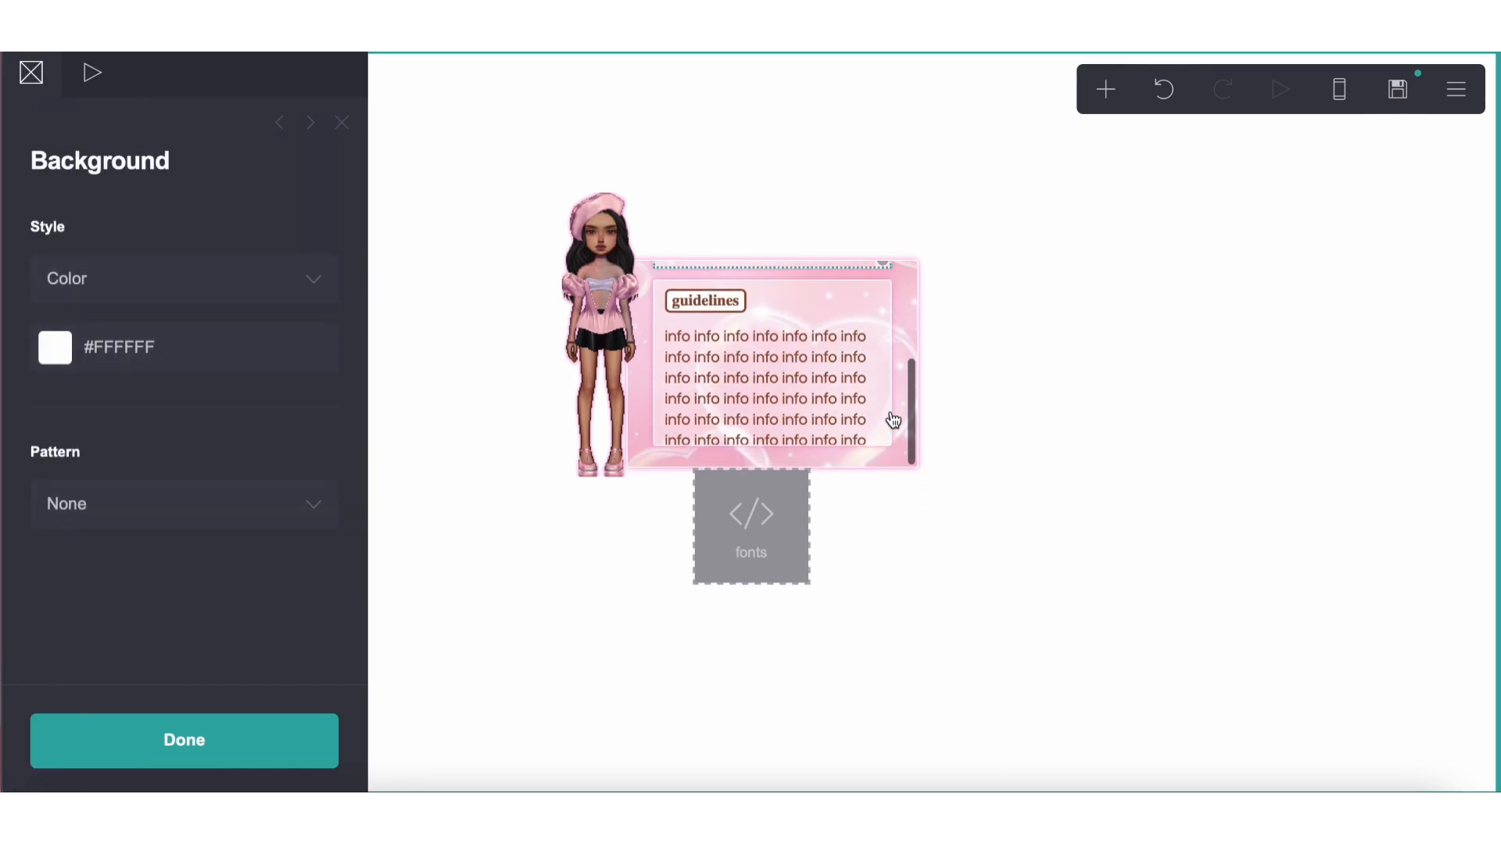
scroll(893, 422, up, 5)
click(1020, 488)
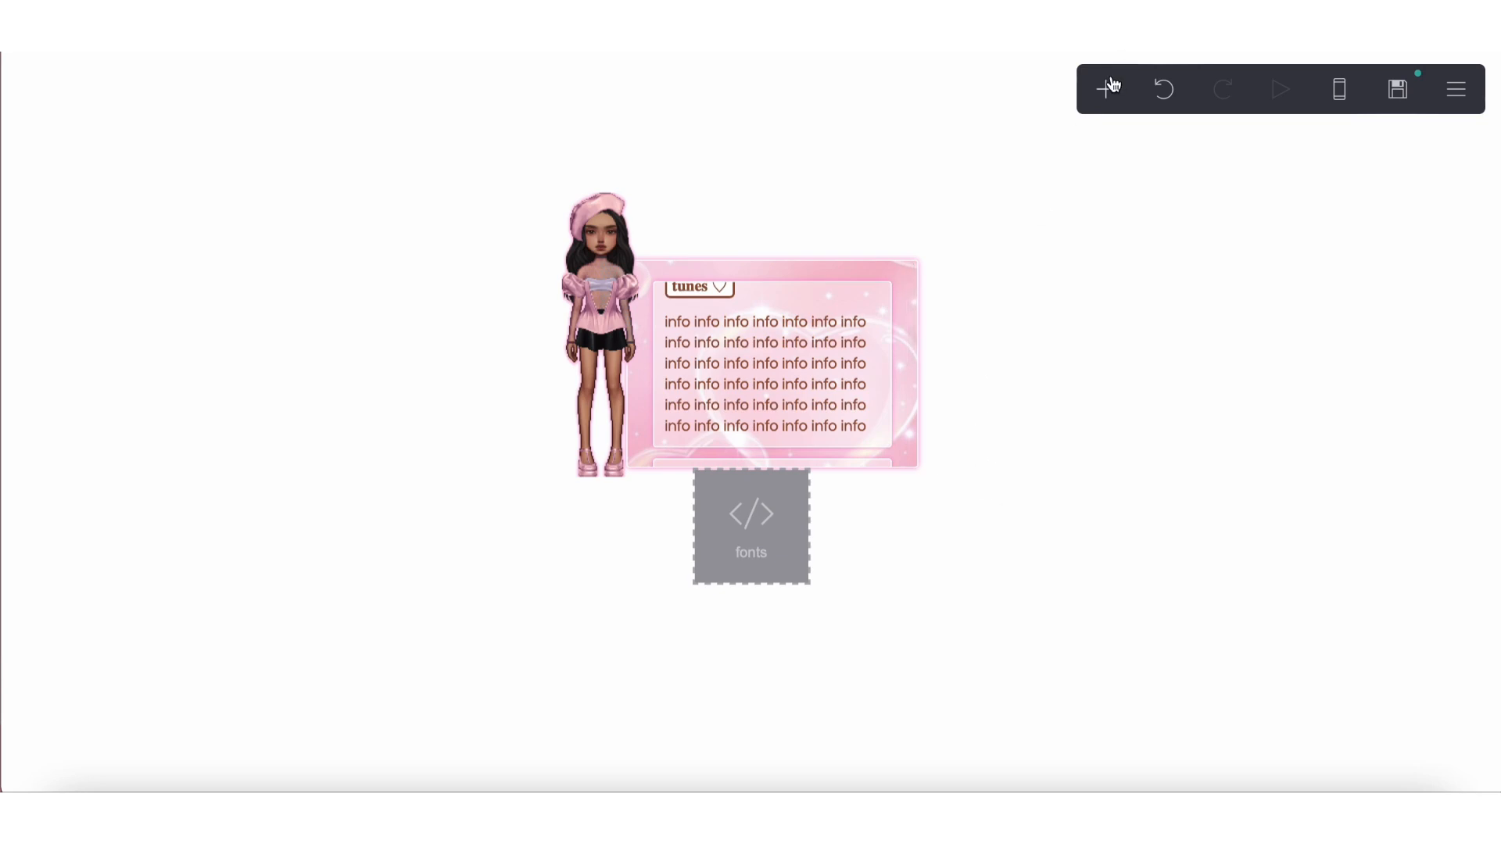
click(1105, 88)
click(844, 163)
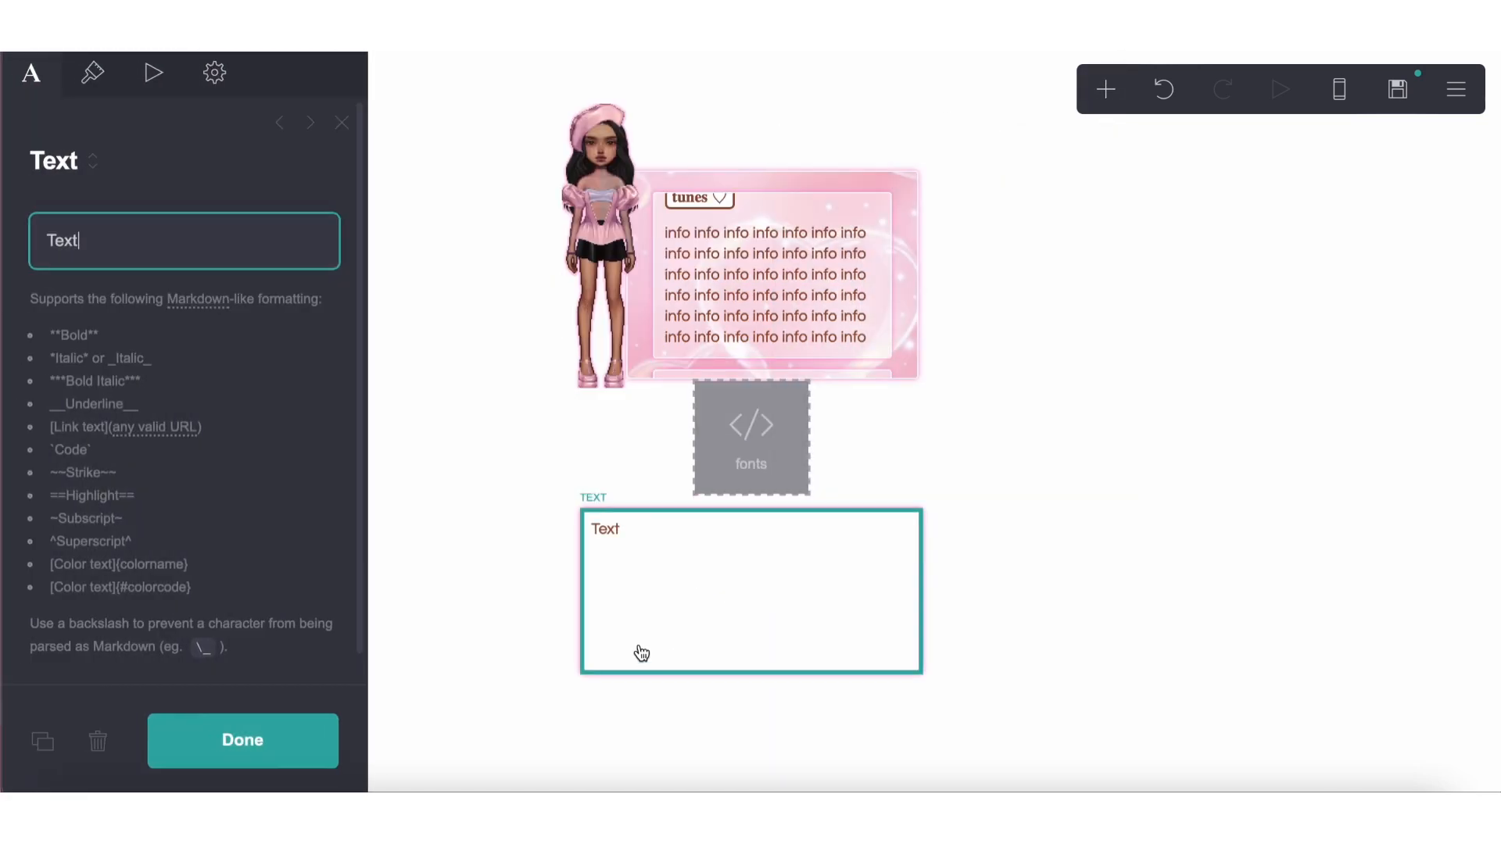
click(214, 72)
click(174, 501)
key(ctrl+a)
key(BackSpace)
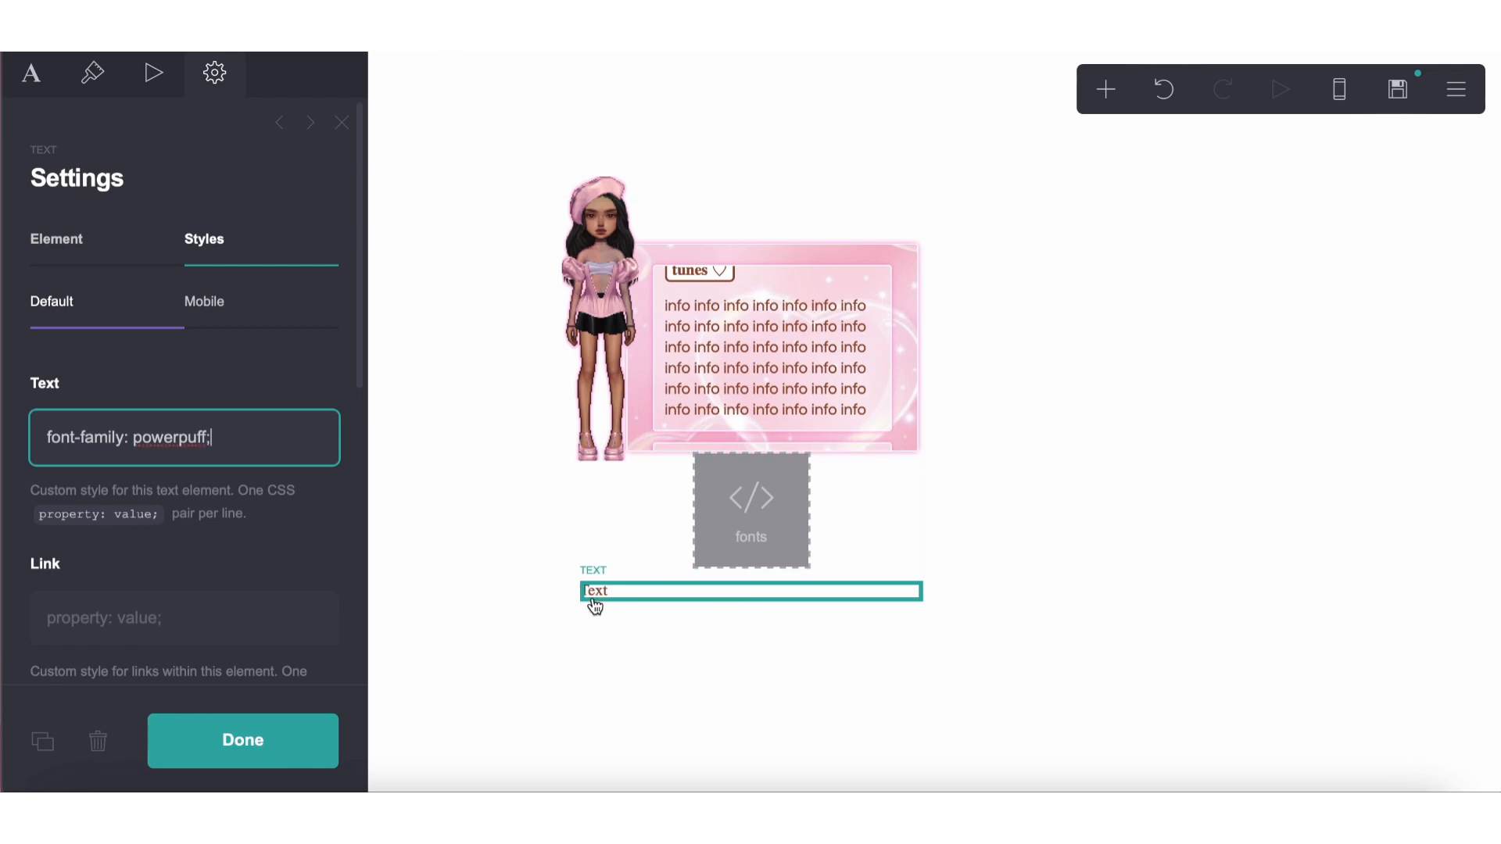
Move the new text element above the pink box and copy the custom text style from the original page's title
drag(593, 603, 680, 227)
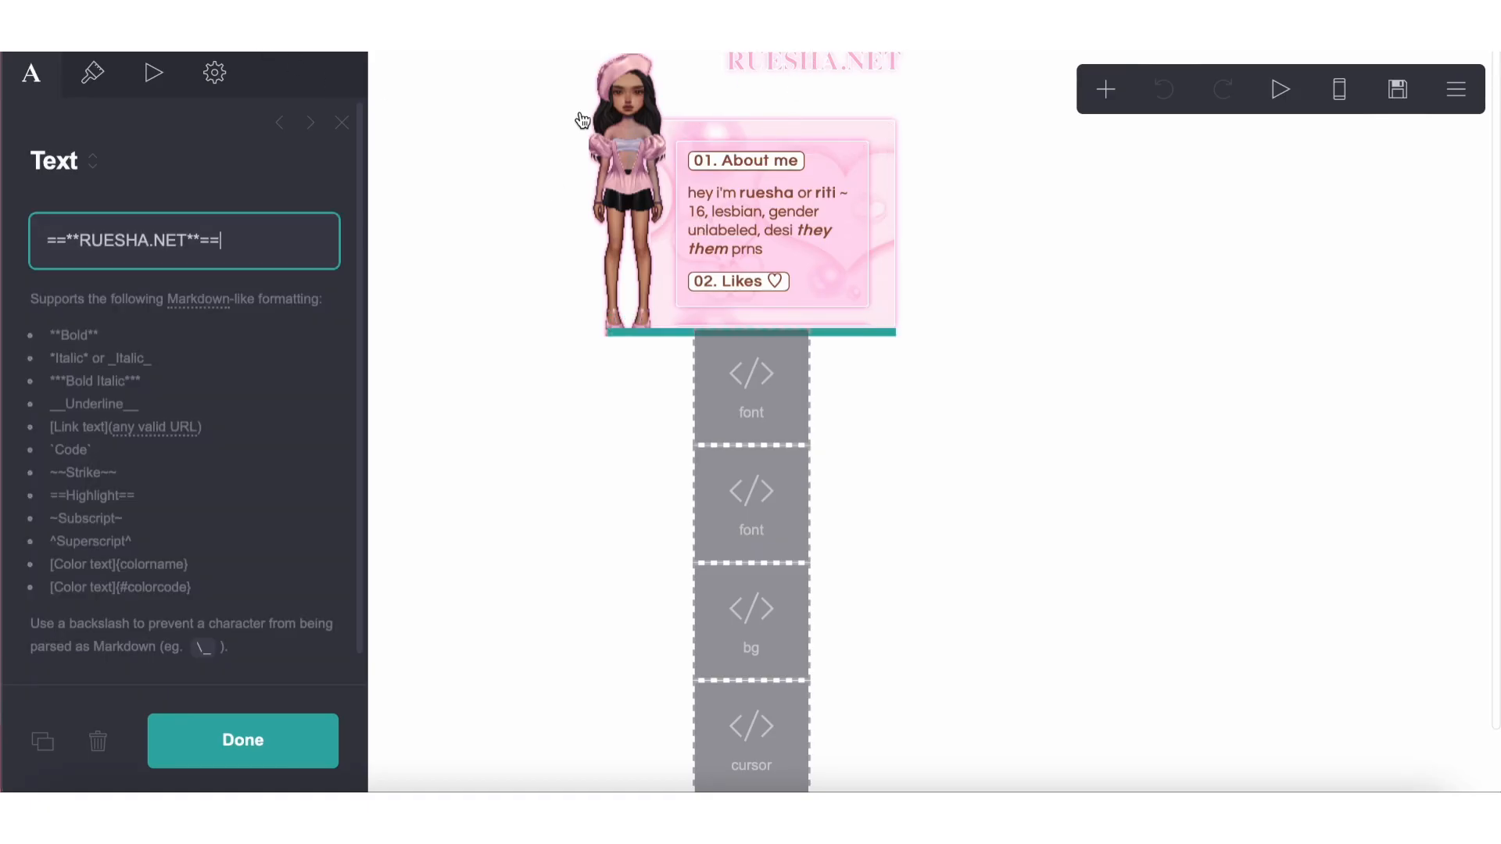
click(216, 74)
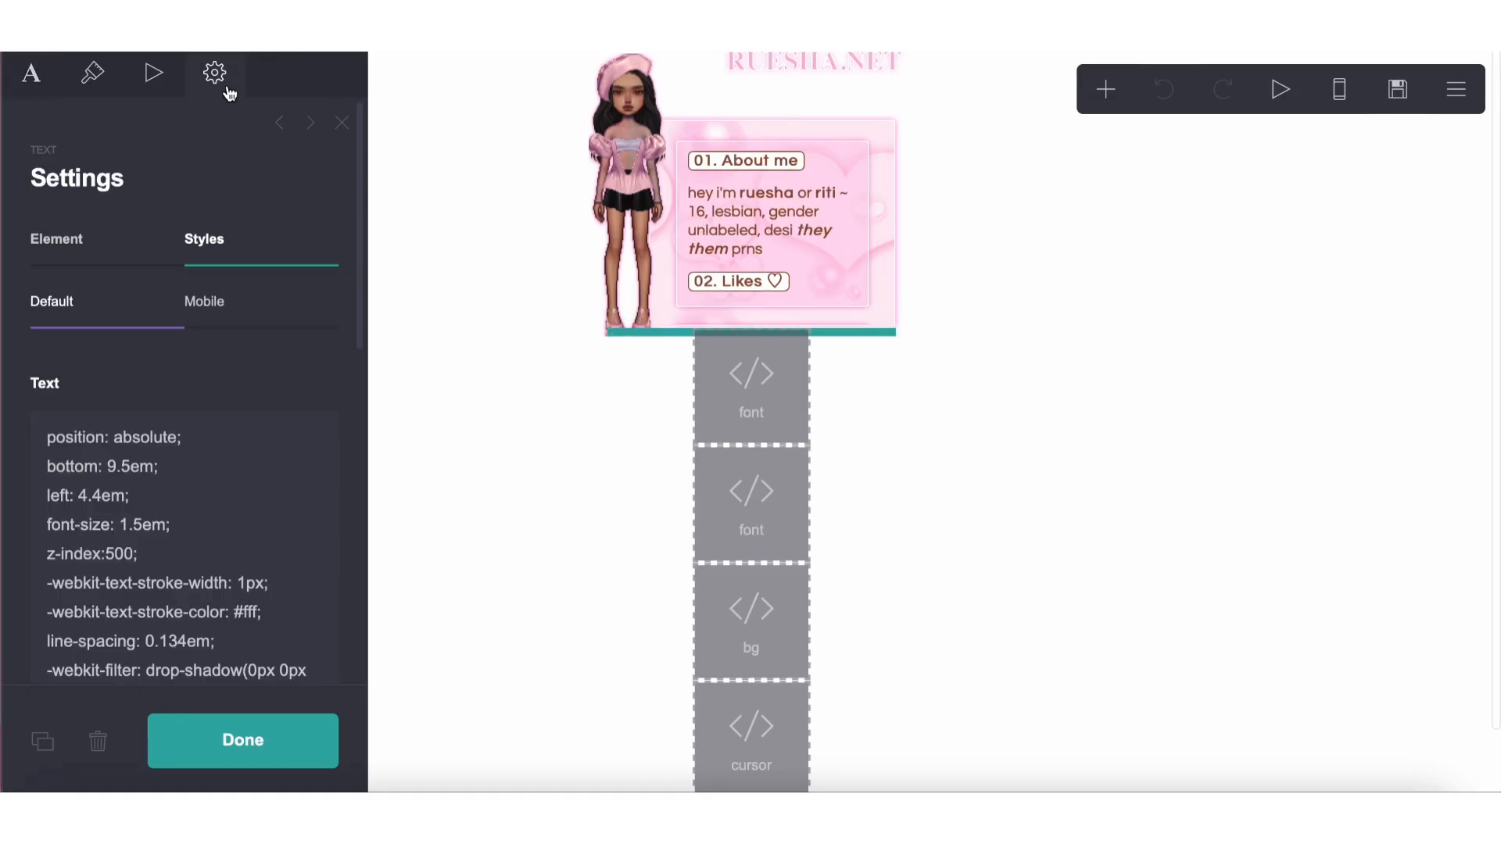
scroll(174, 546, down, 5)
scroll(144, 242, up, 3)
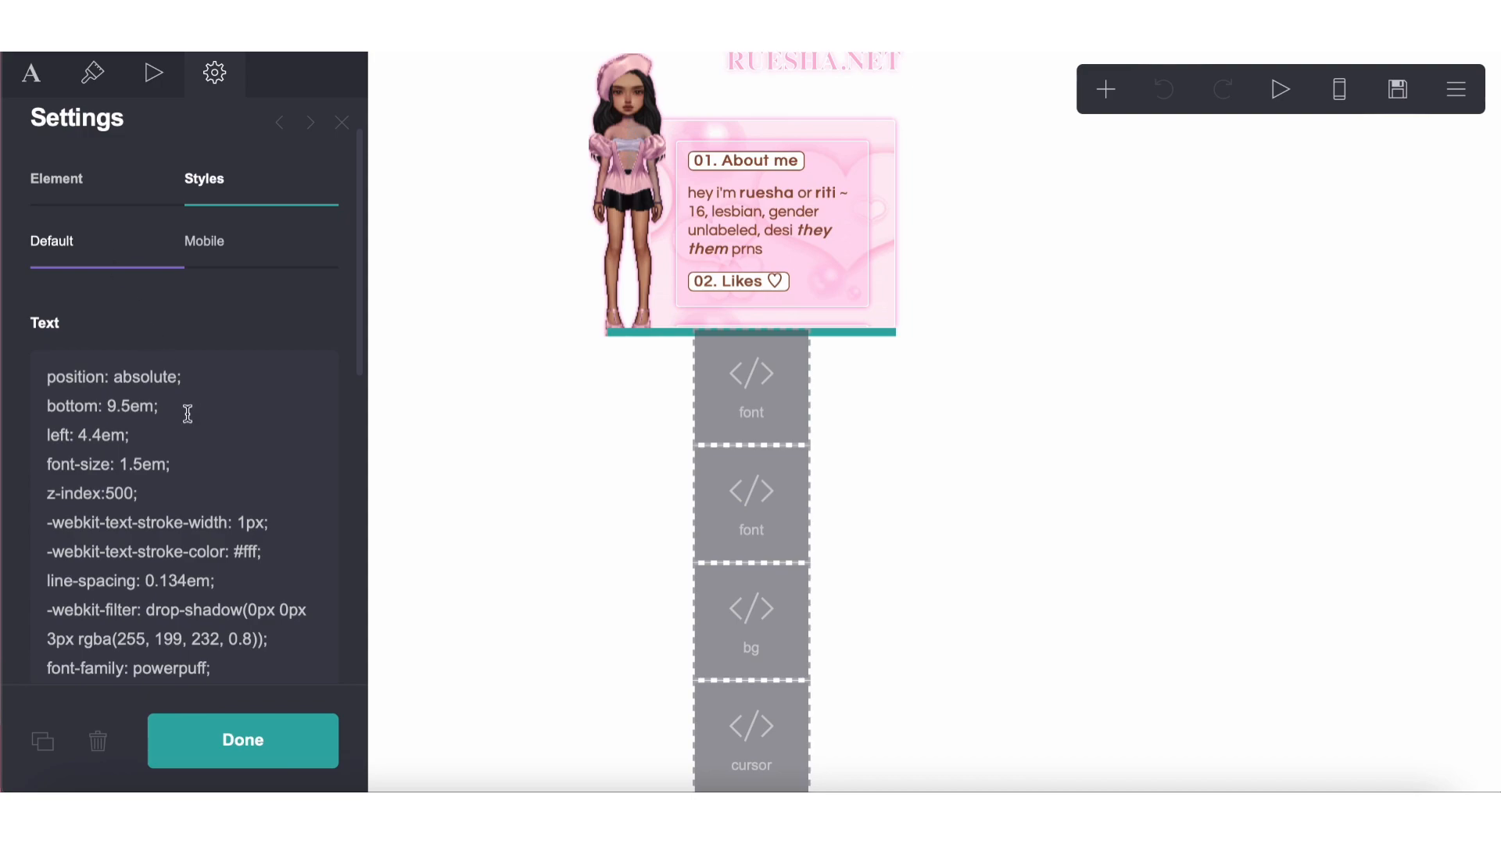
scroll(188, 413, down, 3)
click(217, 494)
key(ctrl+a)
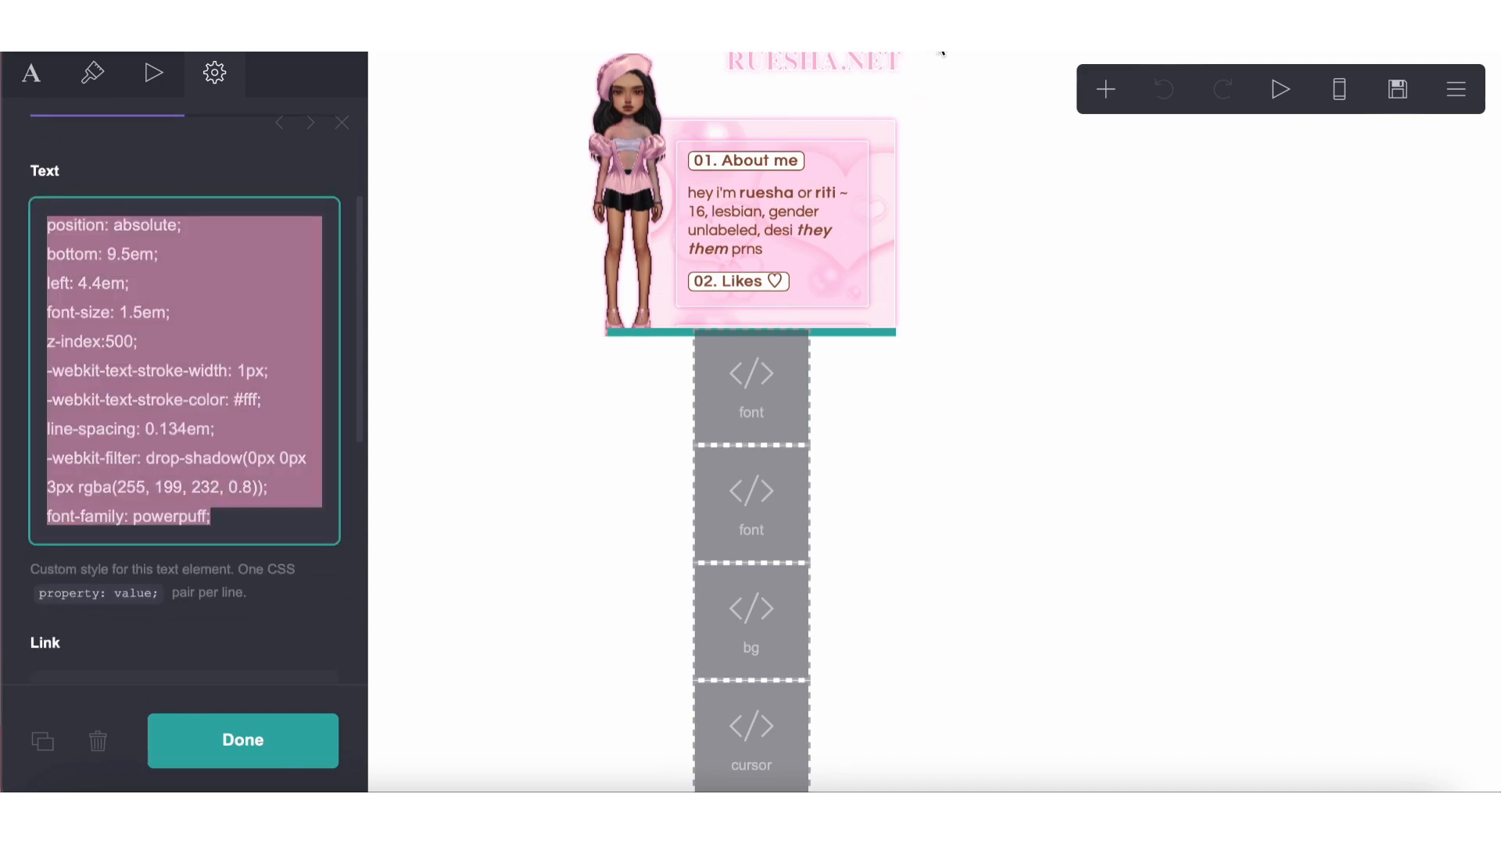
key(ctrl+v)
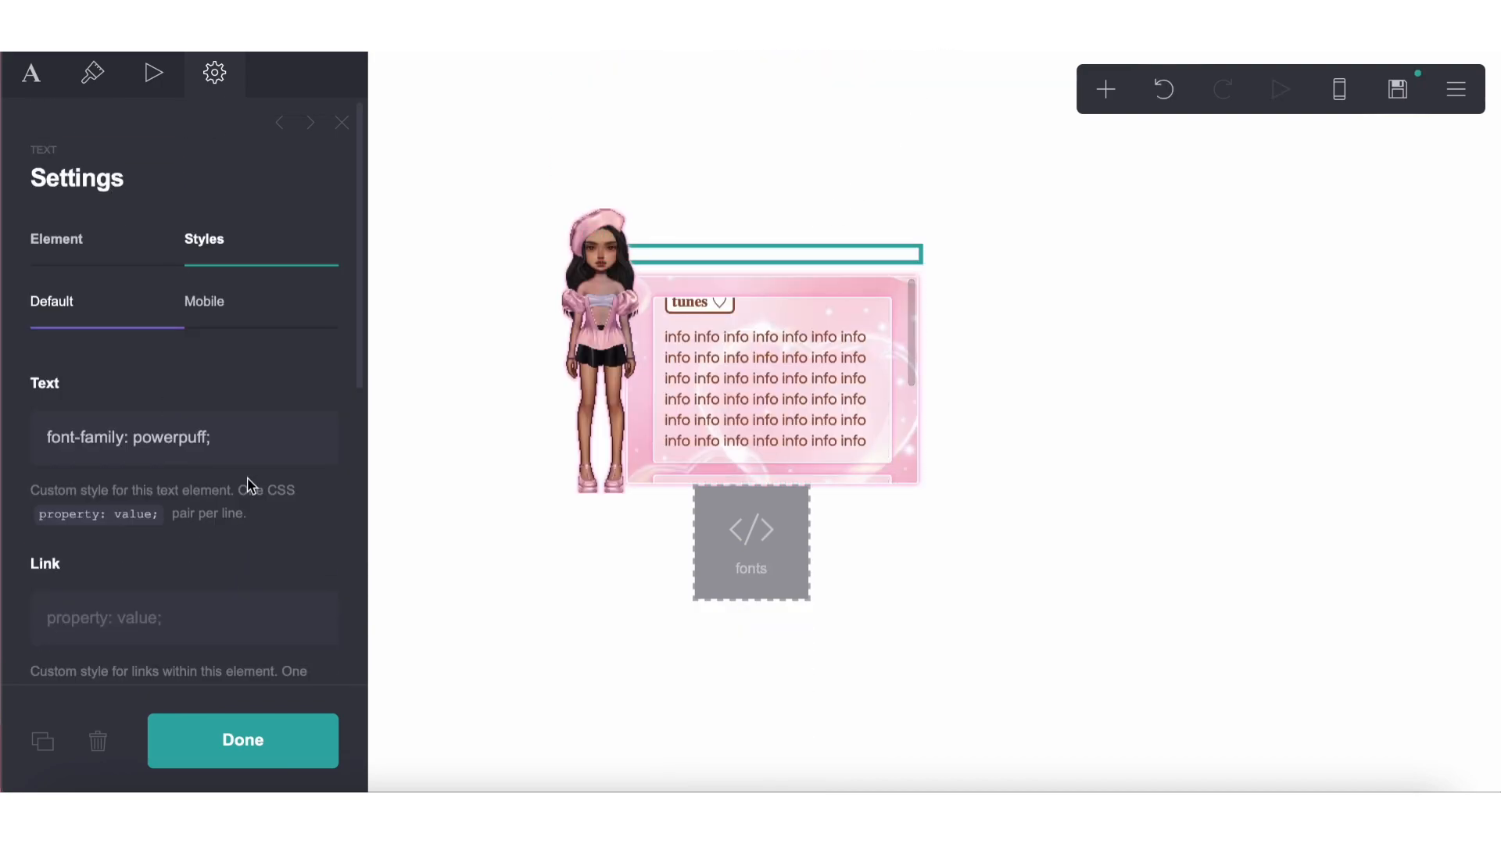
Paste the copied style below font-family: powerpuff; in the new text element and delete the duplicate font-family line at the end
drag(249, 449, 122, 397)
click(256, 442)
key(Return)
text(position: absolute; bottom: 9.5em; left: 4.4em; font-size: 1.5em; z-index:500; -webkit-text-stroke-width: 1px; -webkit-text-stroke-color: #fff; line-spacing: 0.134em; -webkit-filter: drop-shadow(0px 0px 3px rgba(255, 199, 232, 0.8)); font-family: powerpuff;)
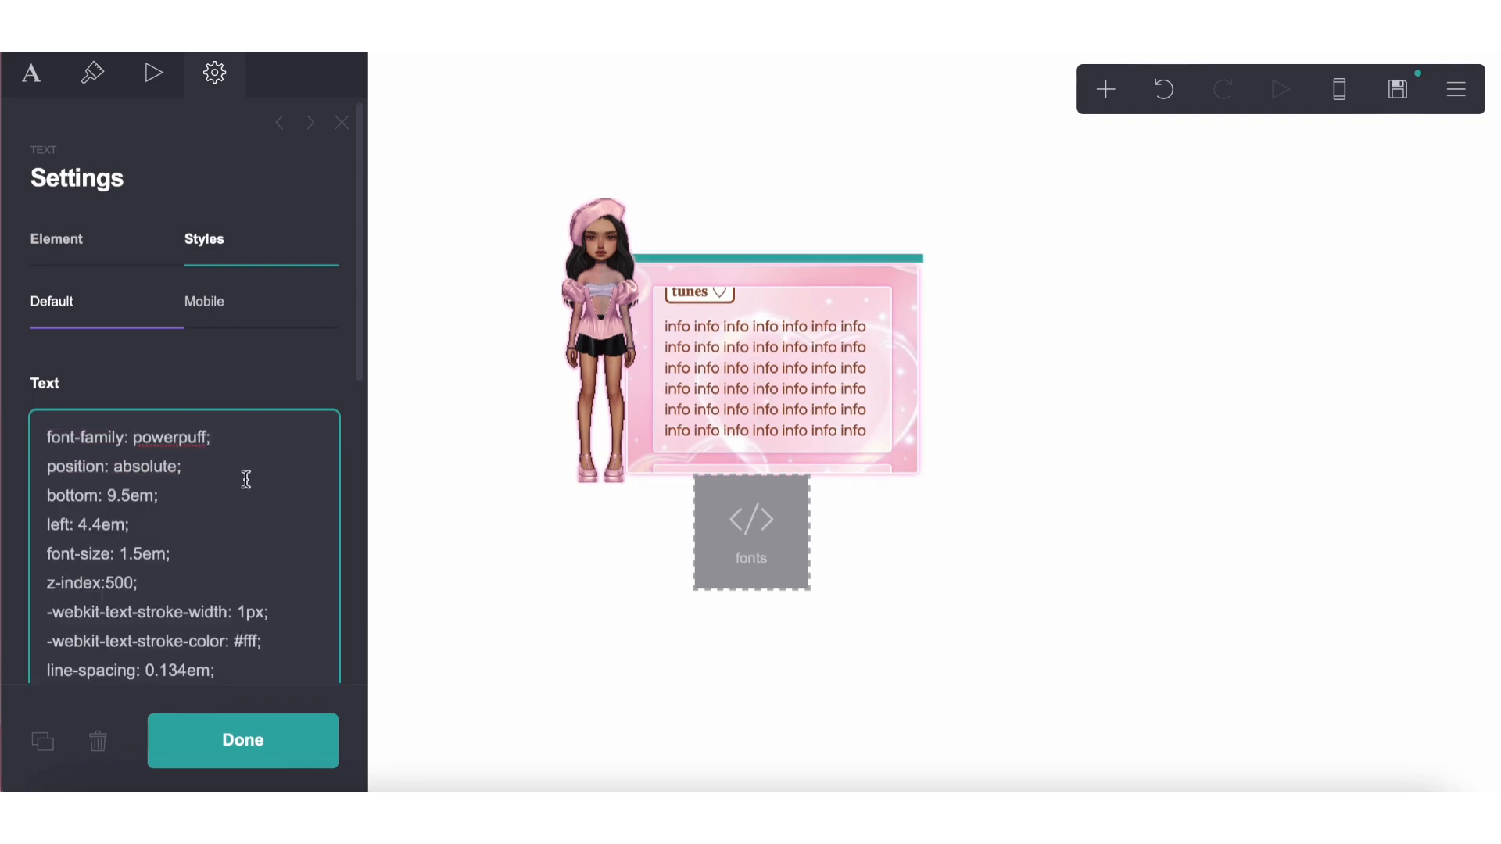
scroll(246, 479, down, 4)
drag(225, 509, 41, 465)
click(174, 481)
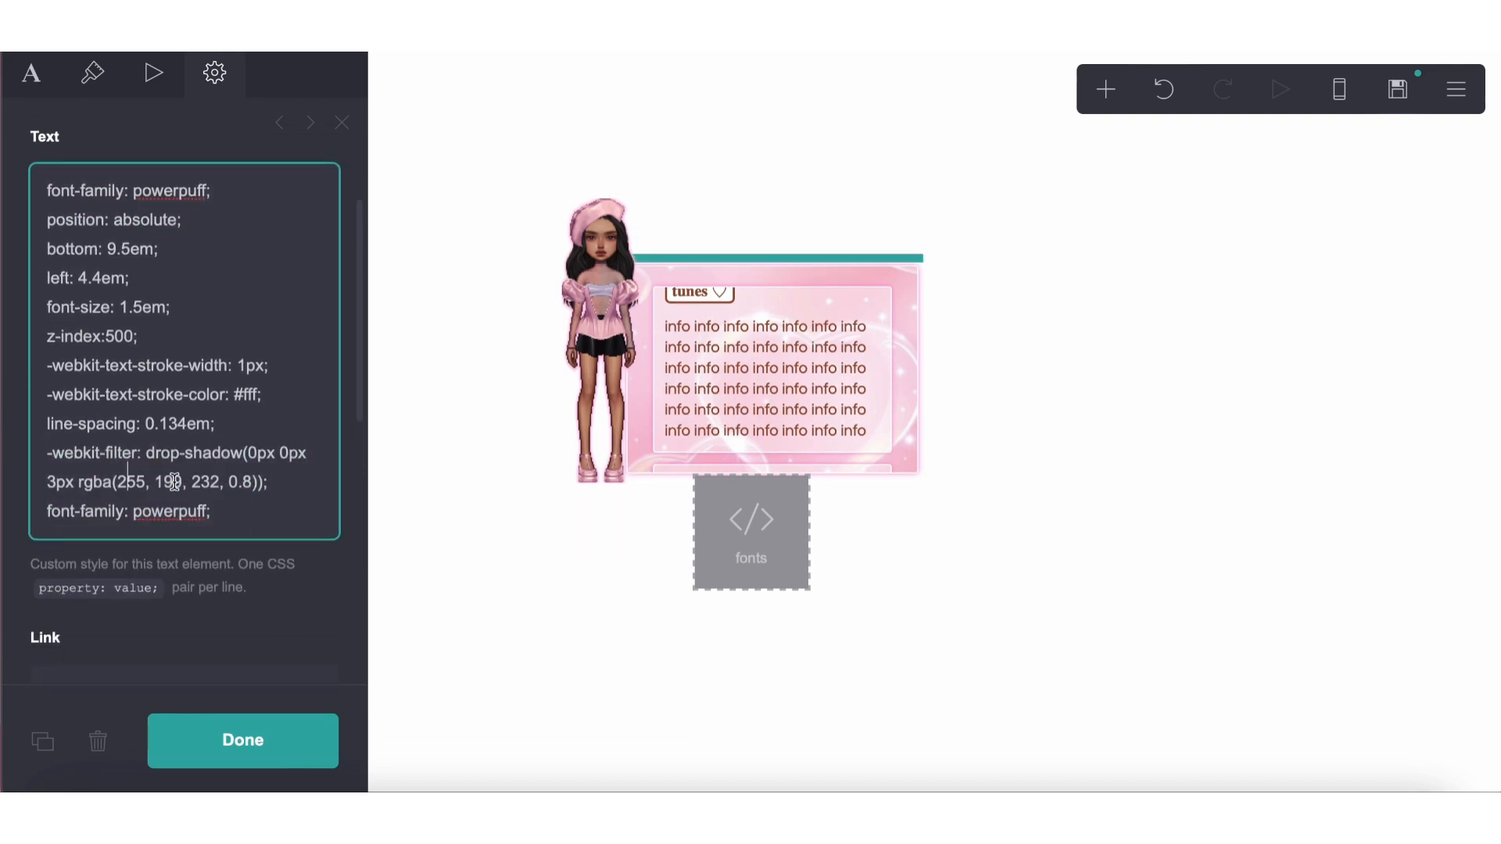
drag(249, 514, 5, 516)
key(BackSpace)
key(BackSpace)
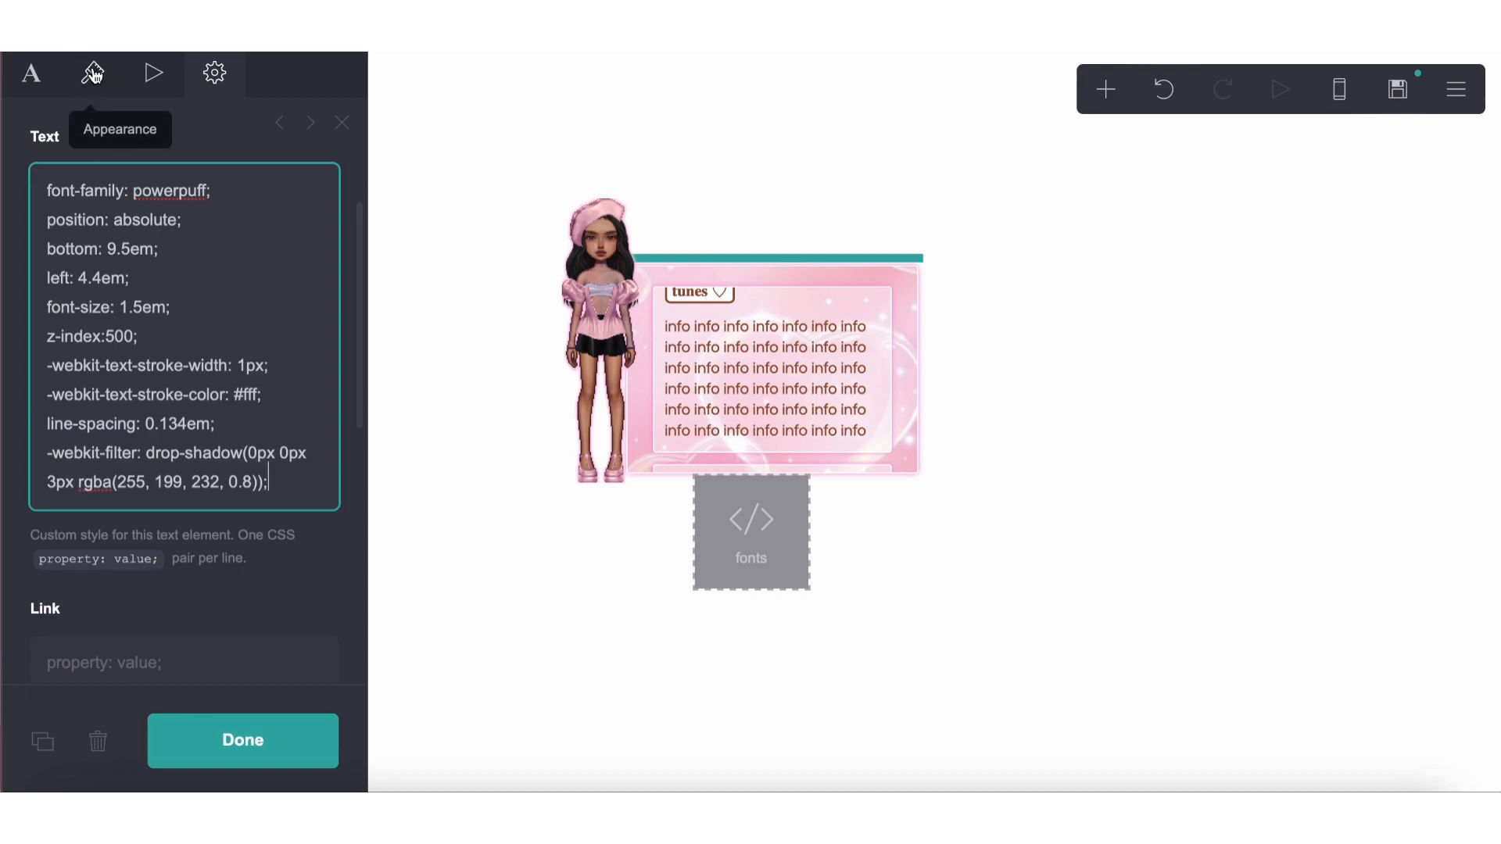
Try bottom offsets of 10em and 0em in the text element's custom style
click(30, 77)
click(224, 81)
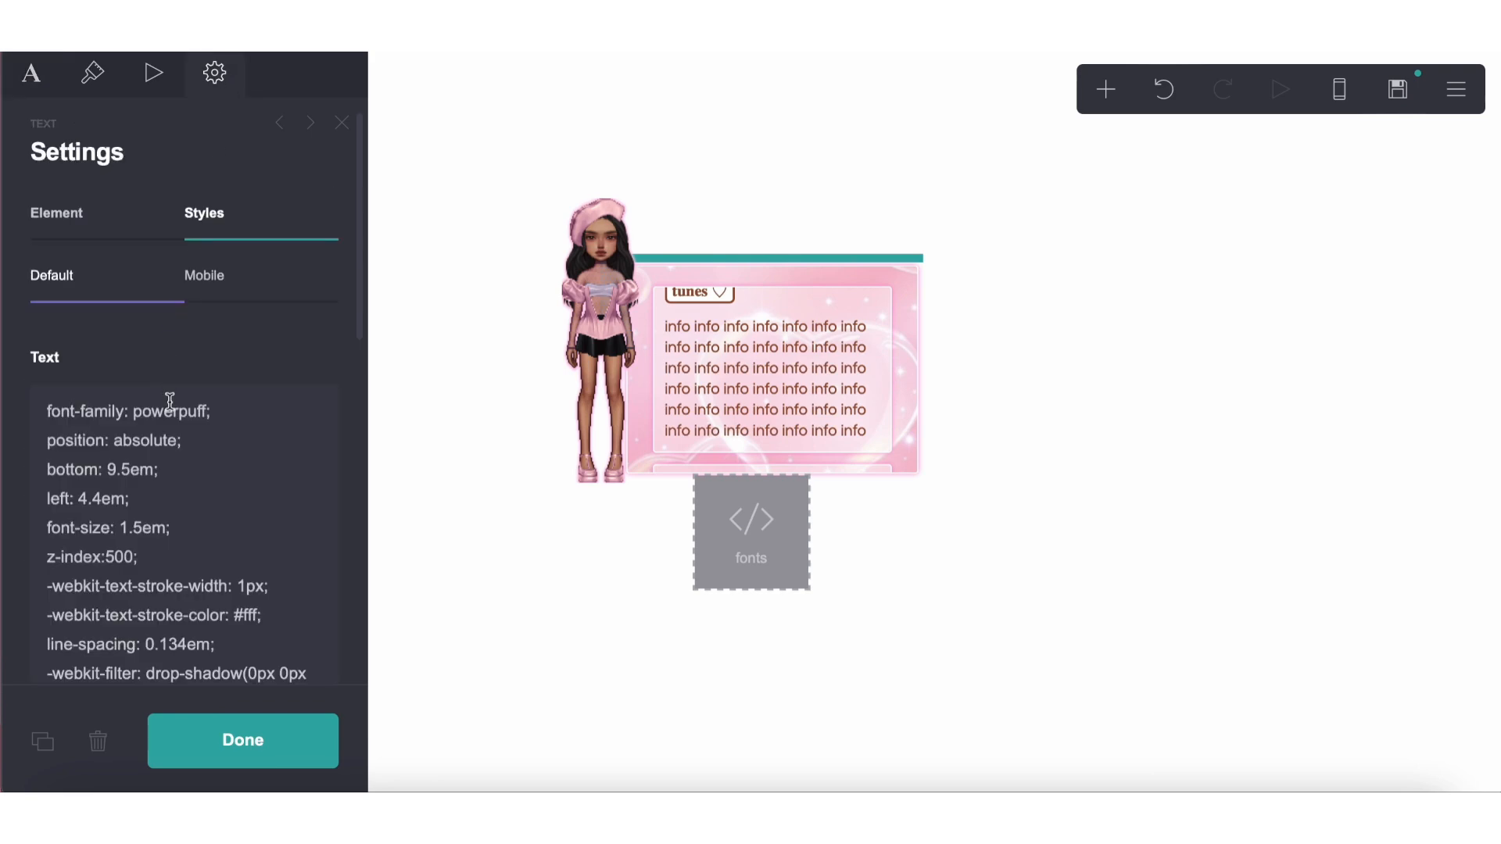
click(131, 466)
key(BackSpace)
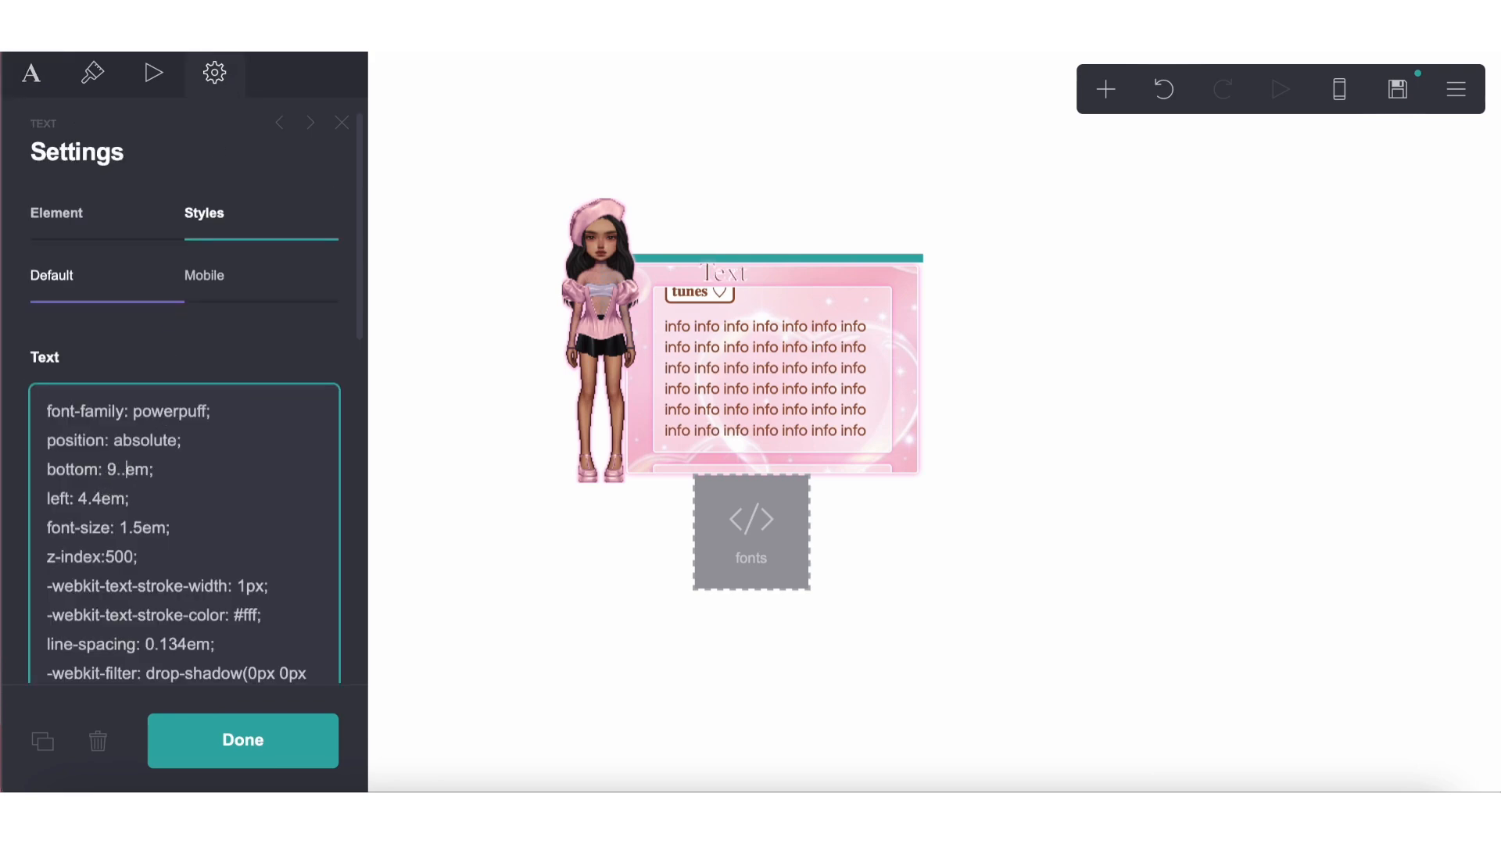
text(5)
key(BackSpace)
key(BackSpace)
key(BackSpace)
text(10)
key(BackSpace)
text(0)
key(BackSpace)
key(BackSpace)
text(0)
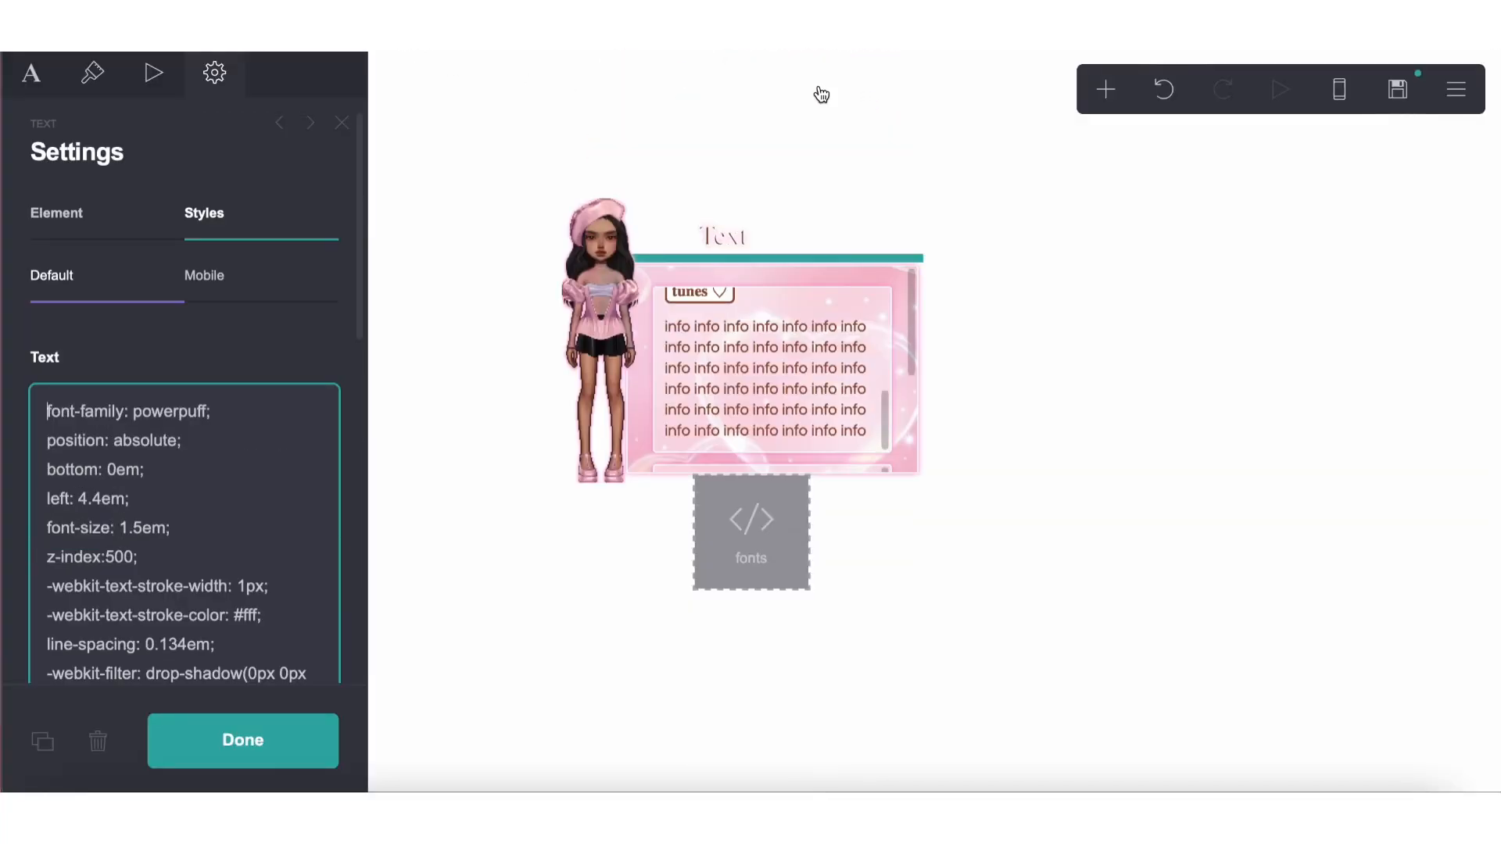
Move the text element between the pink box and the fonts embed and set its bottom offset to 8em
drag(727, 238, 723, 469)
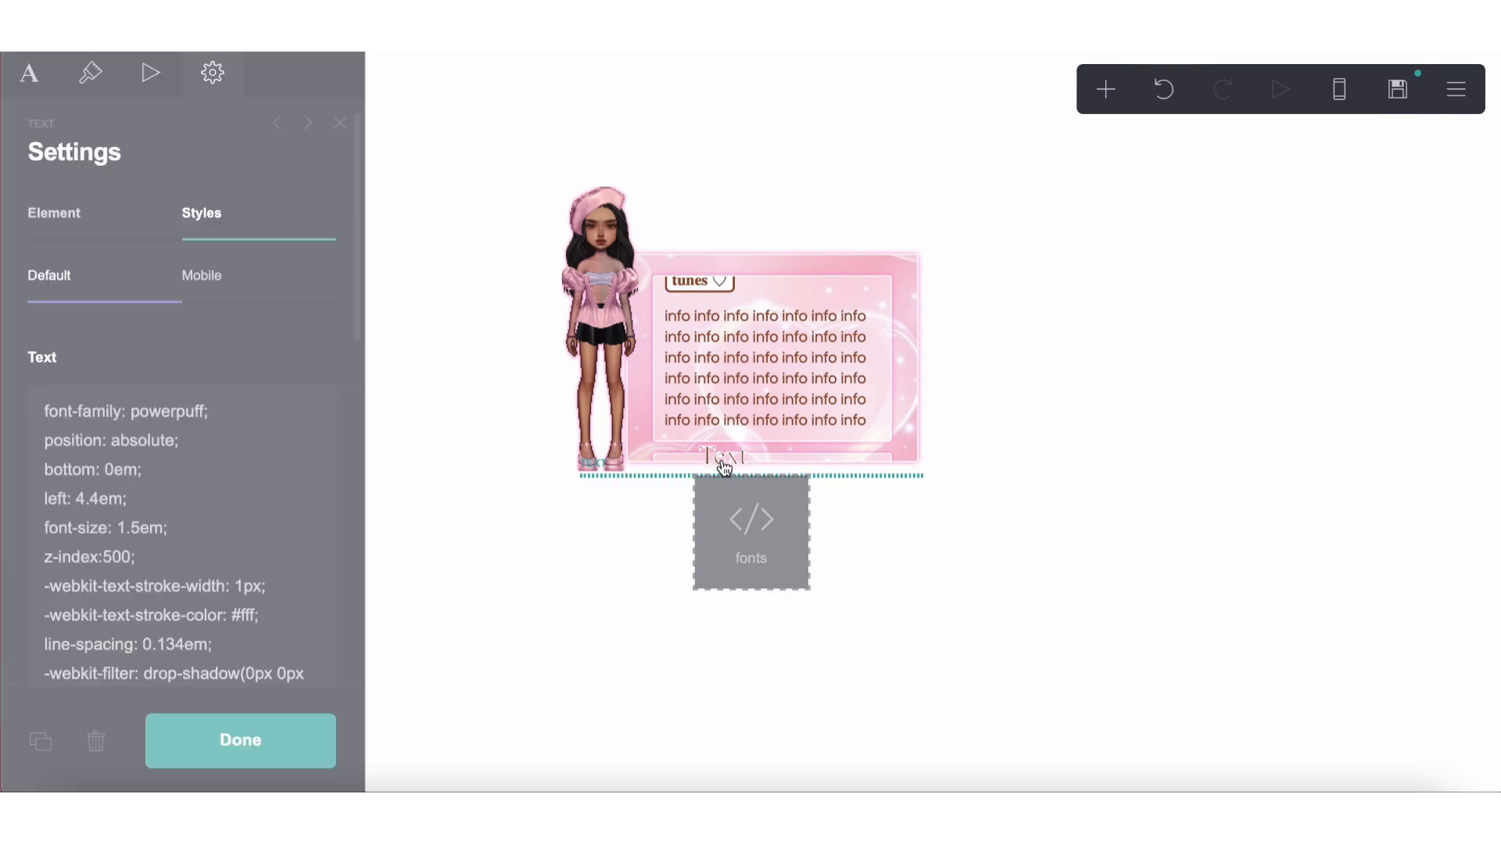
click(108, 469)
text(1)
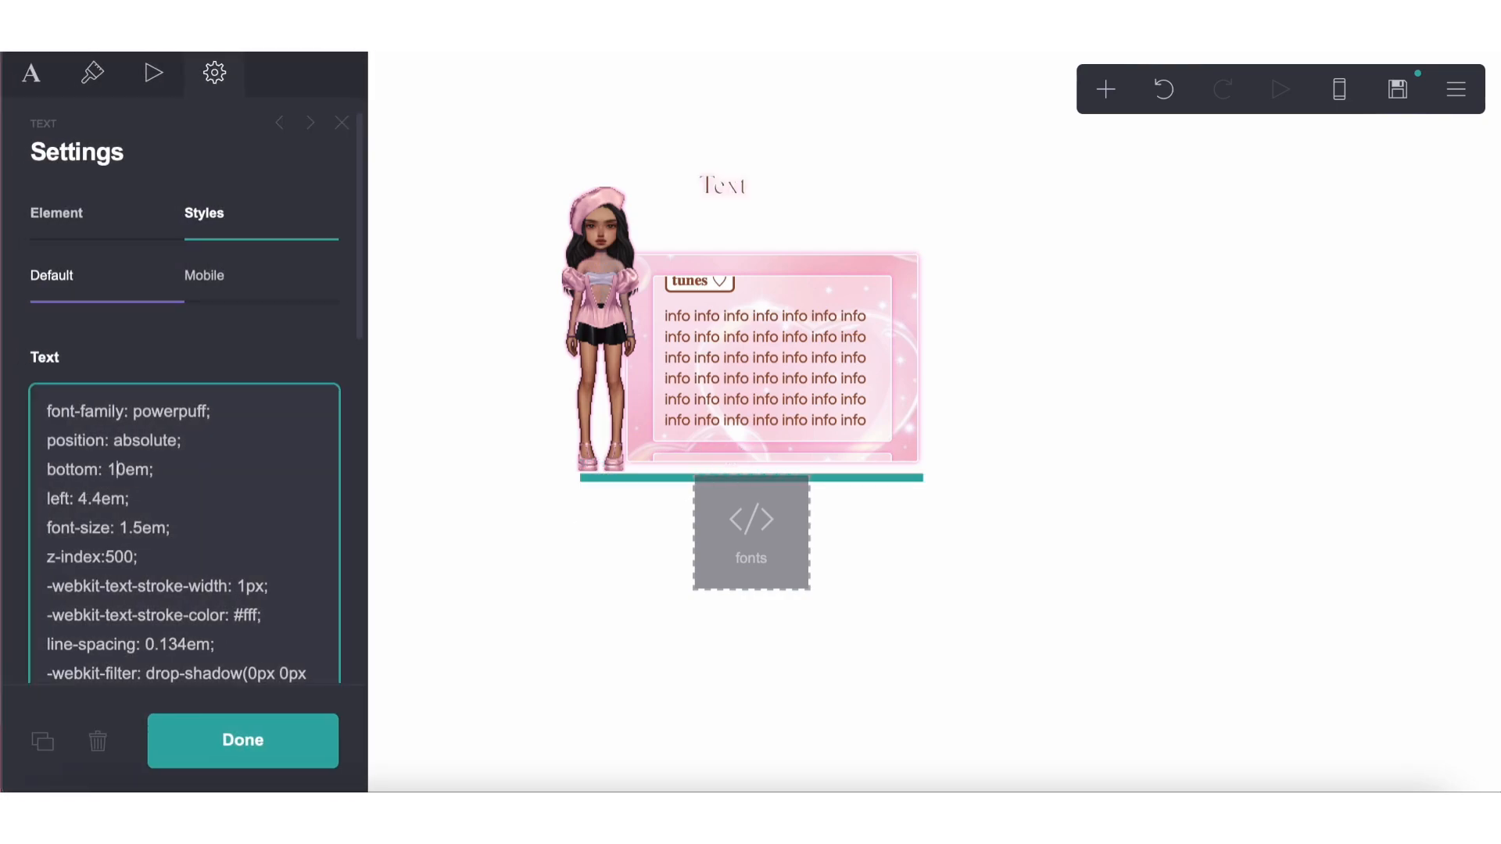
key(BackSpace)
key(BackSpace)
text(9.5)
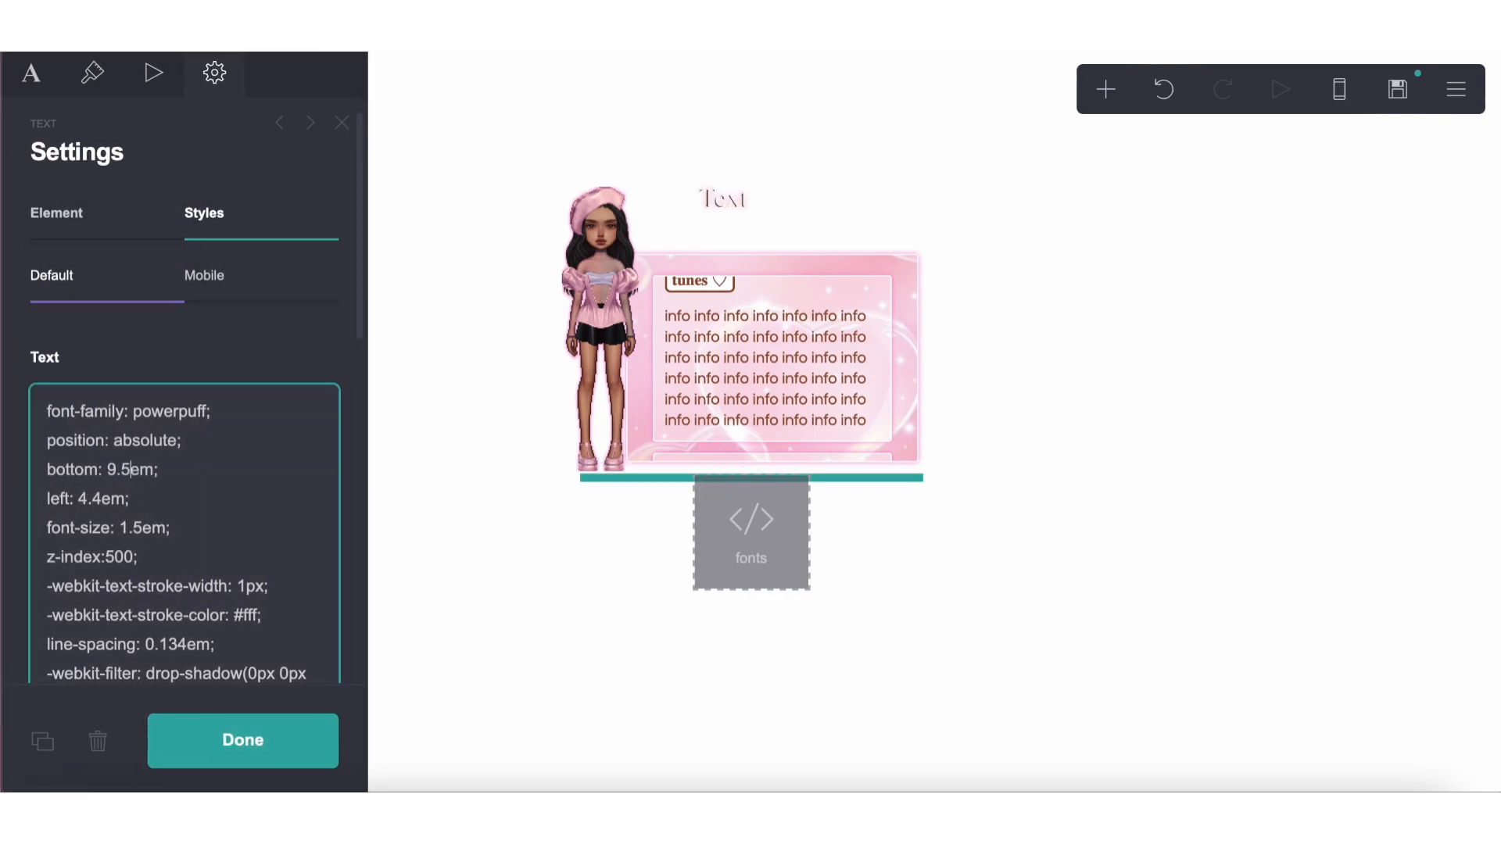
key(BackSpace)
key(BackSpace)
key(BackSpace)
text(8.5)
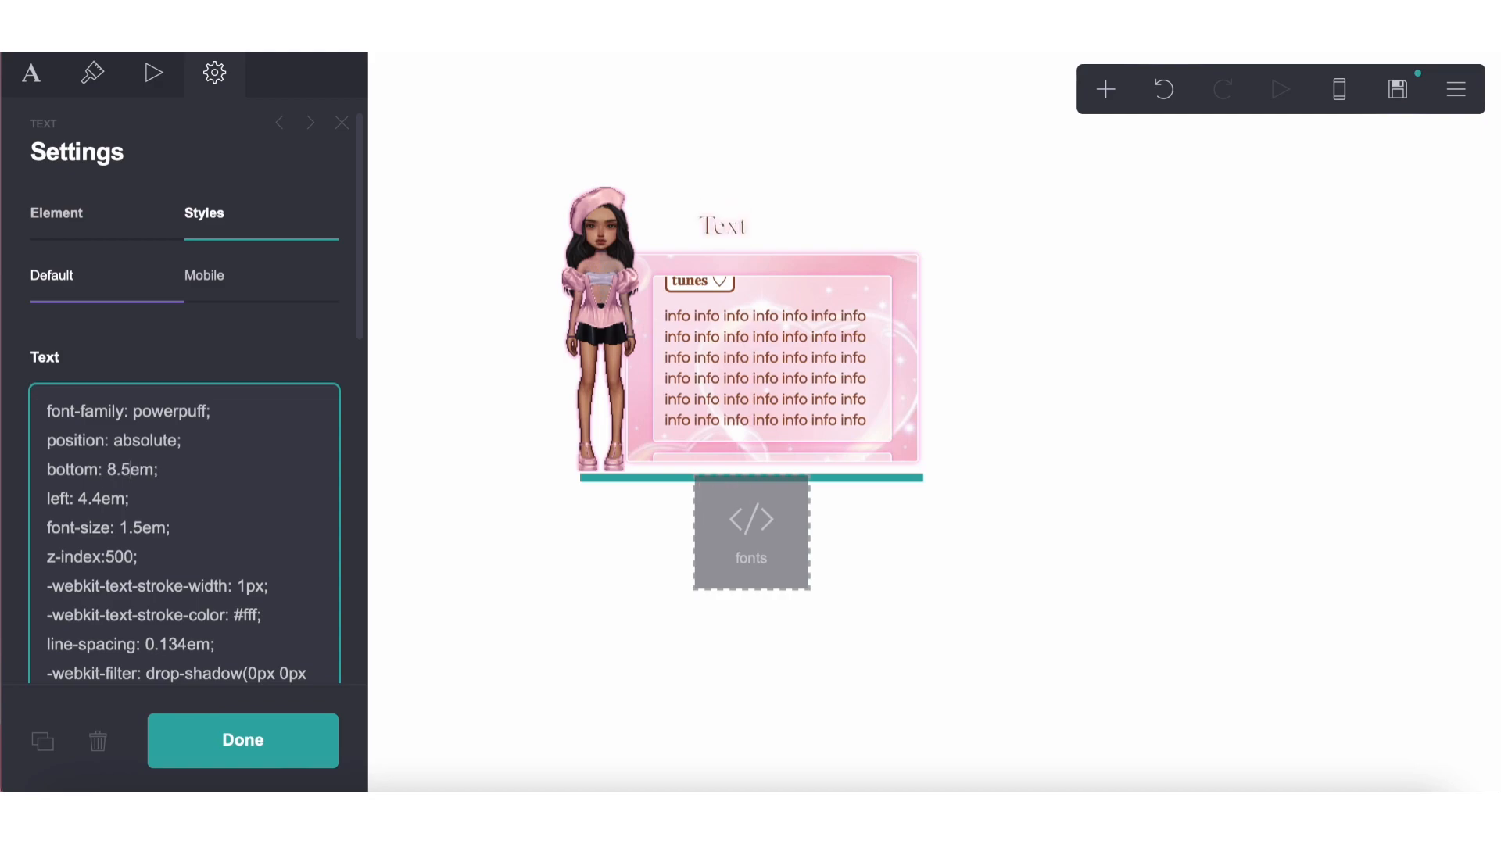
key(BackSpace)
key(BackSpace)
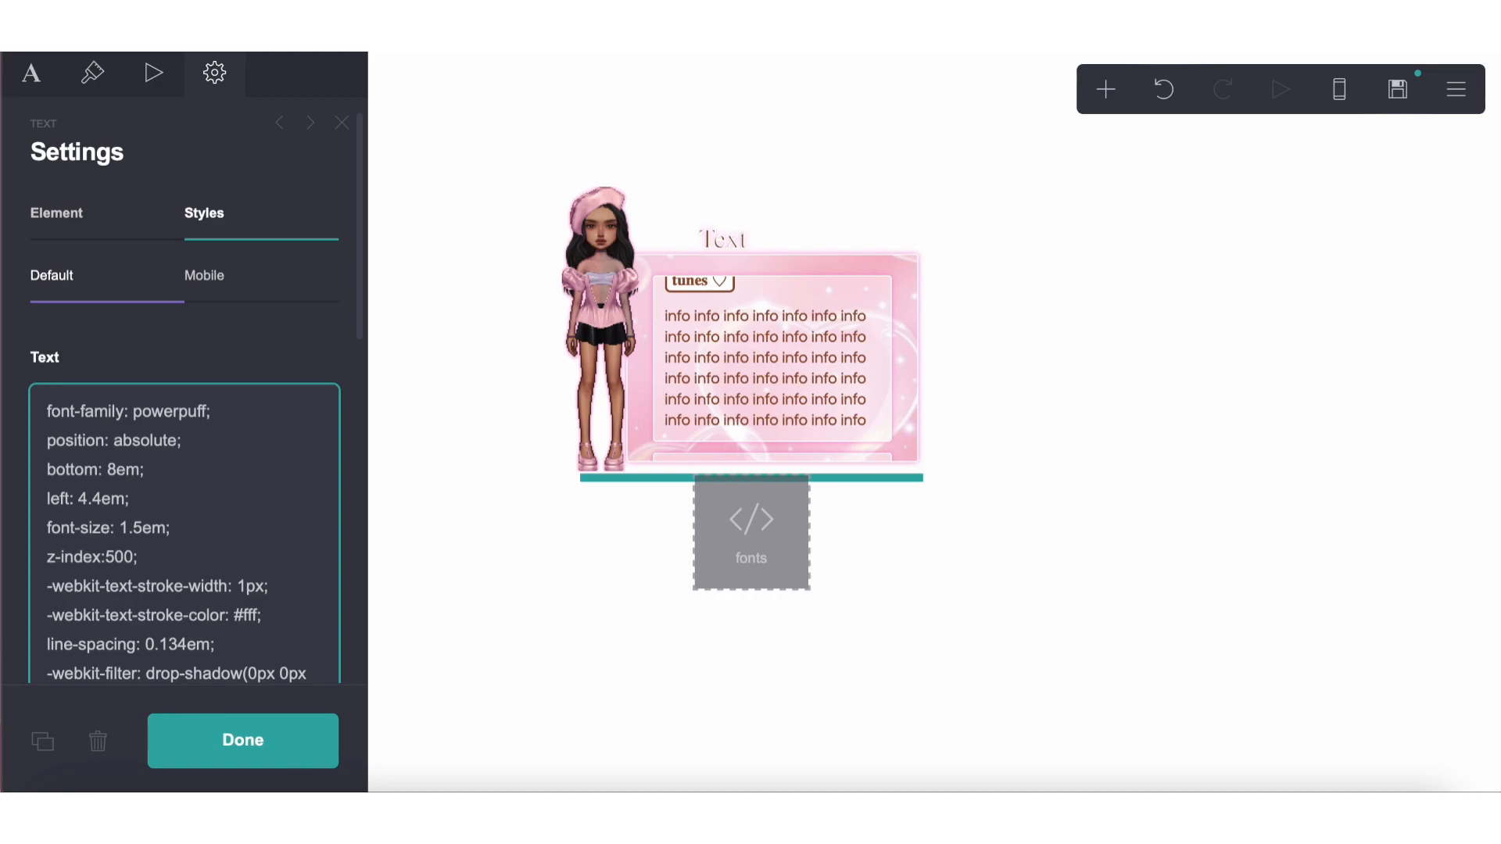
Change the title text color to pink #FFA1D9
click(85, 66)
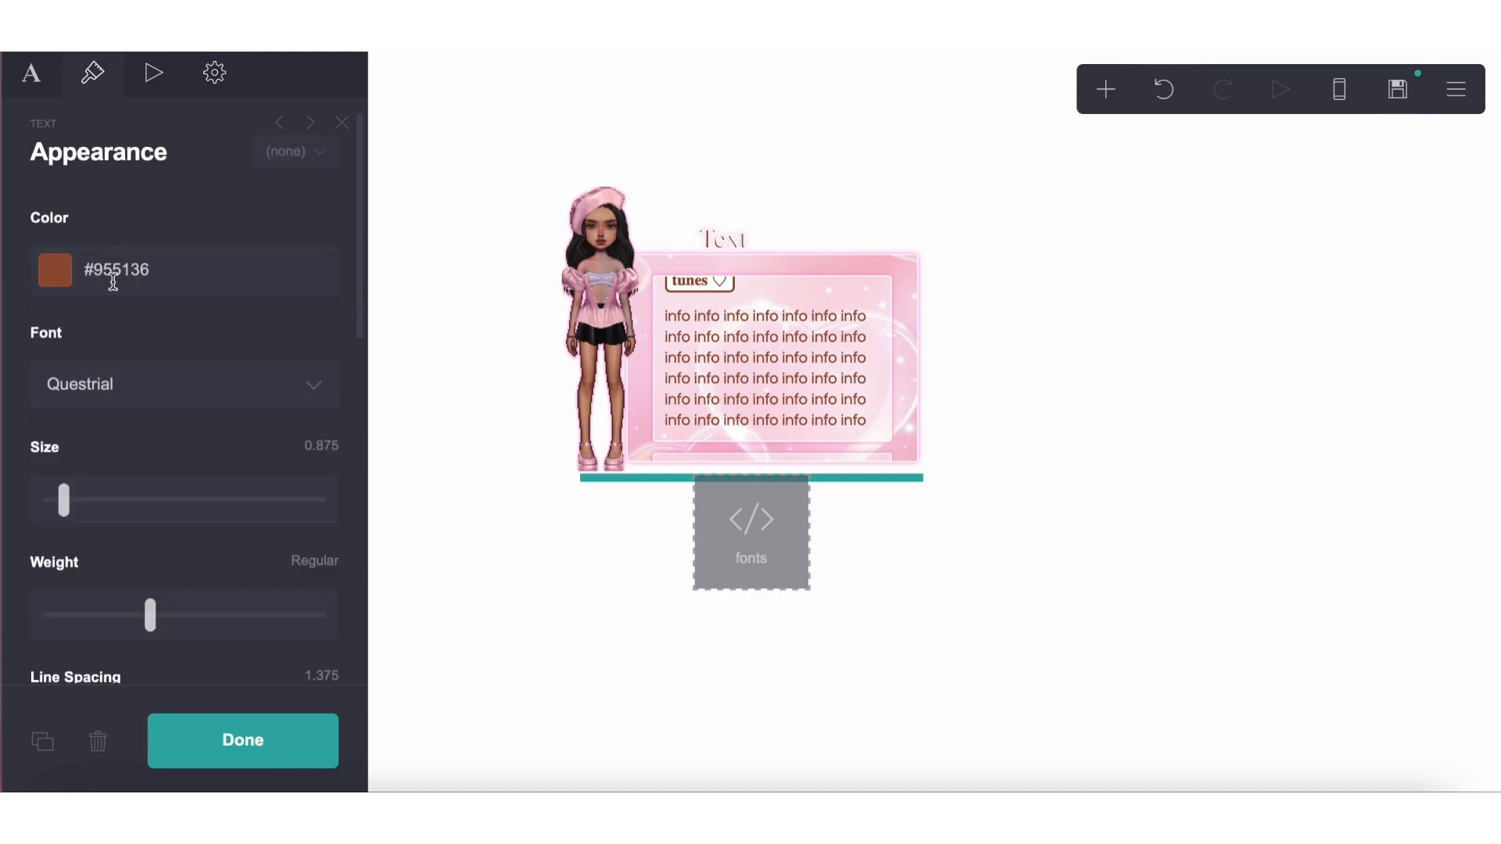
click(113, 283)
drag(124, 411, 79, 308)
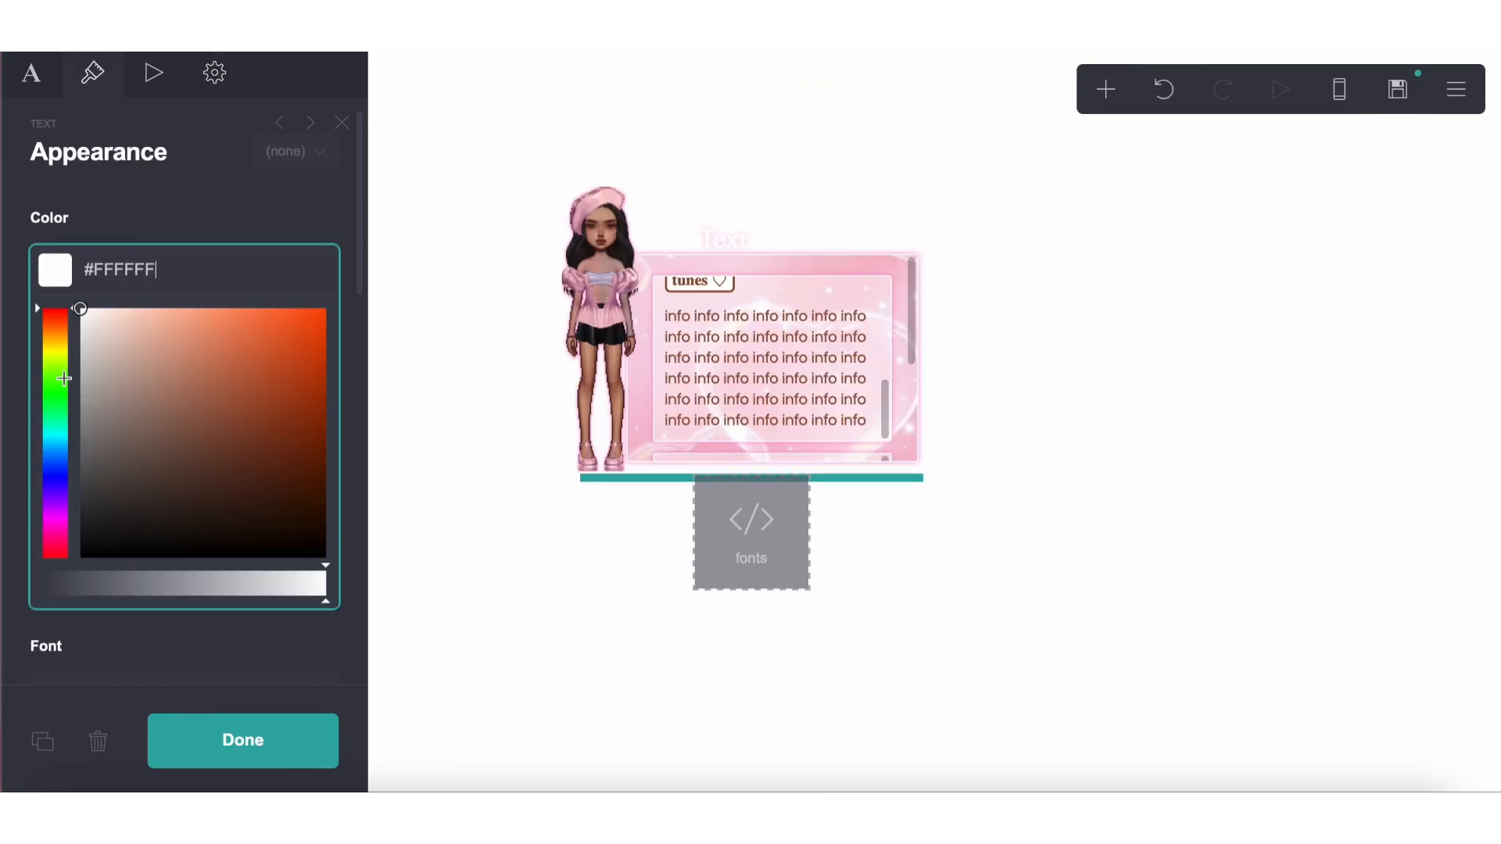
drag(64, 379, 66, 539)
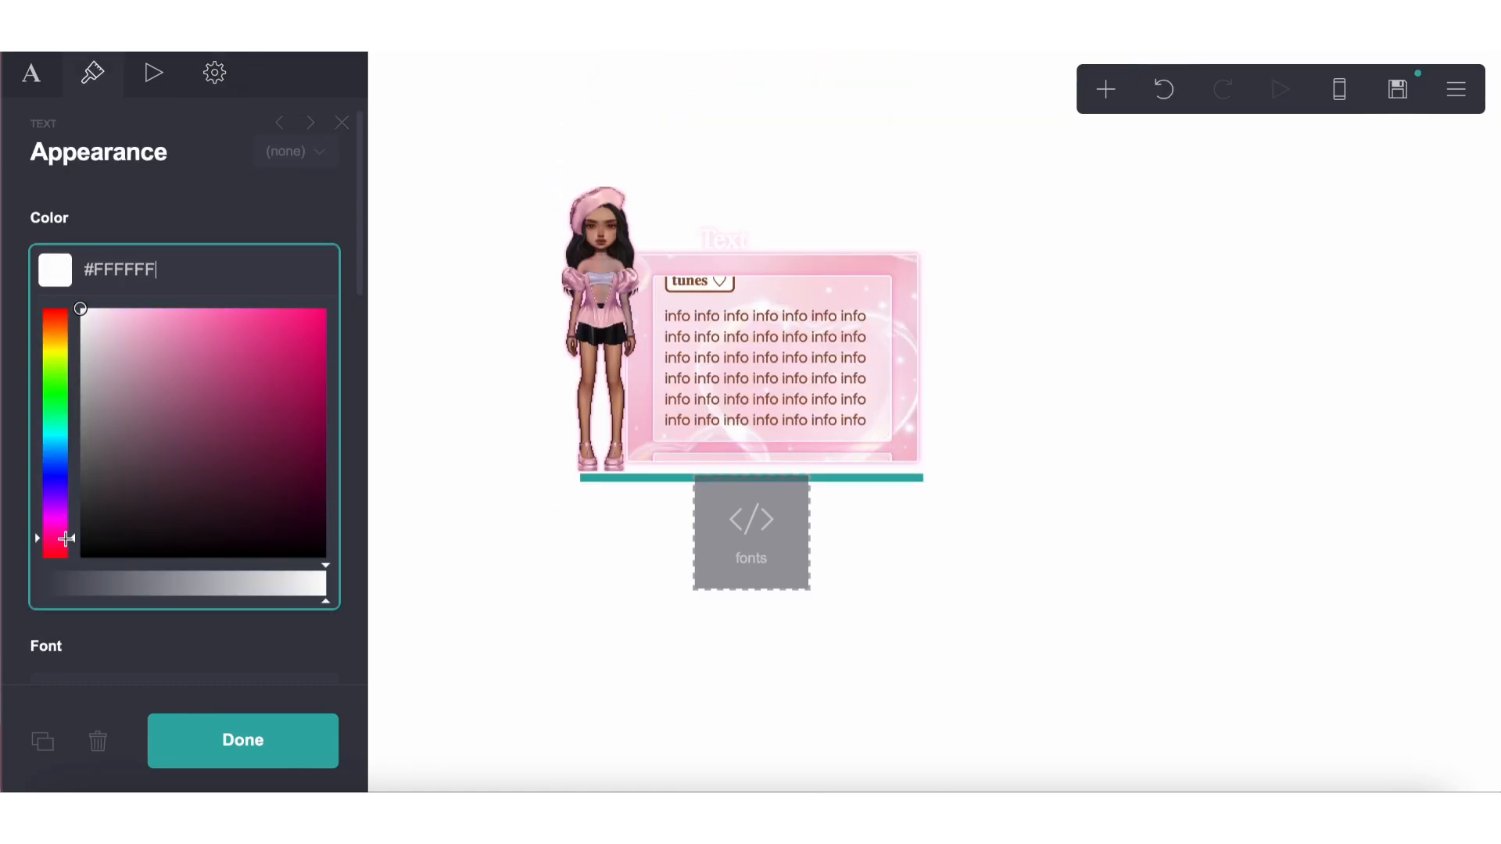
mouse_move(179, 435)
mouse_down()
mouse_move(204, 278)
mouse_move(231, 271)
mouse_move(172, 273)
mouse_up()
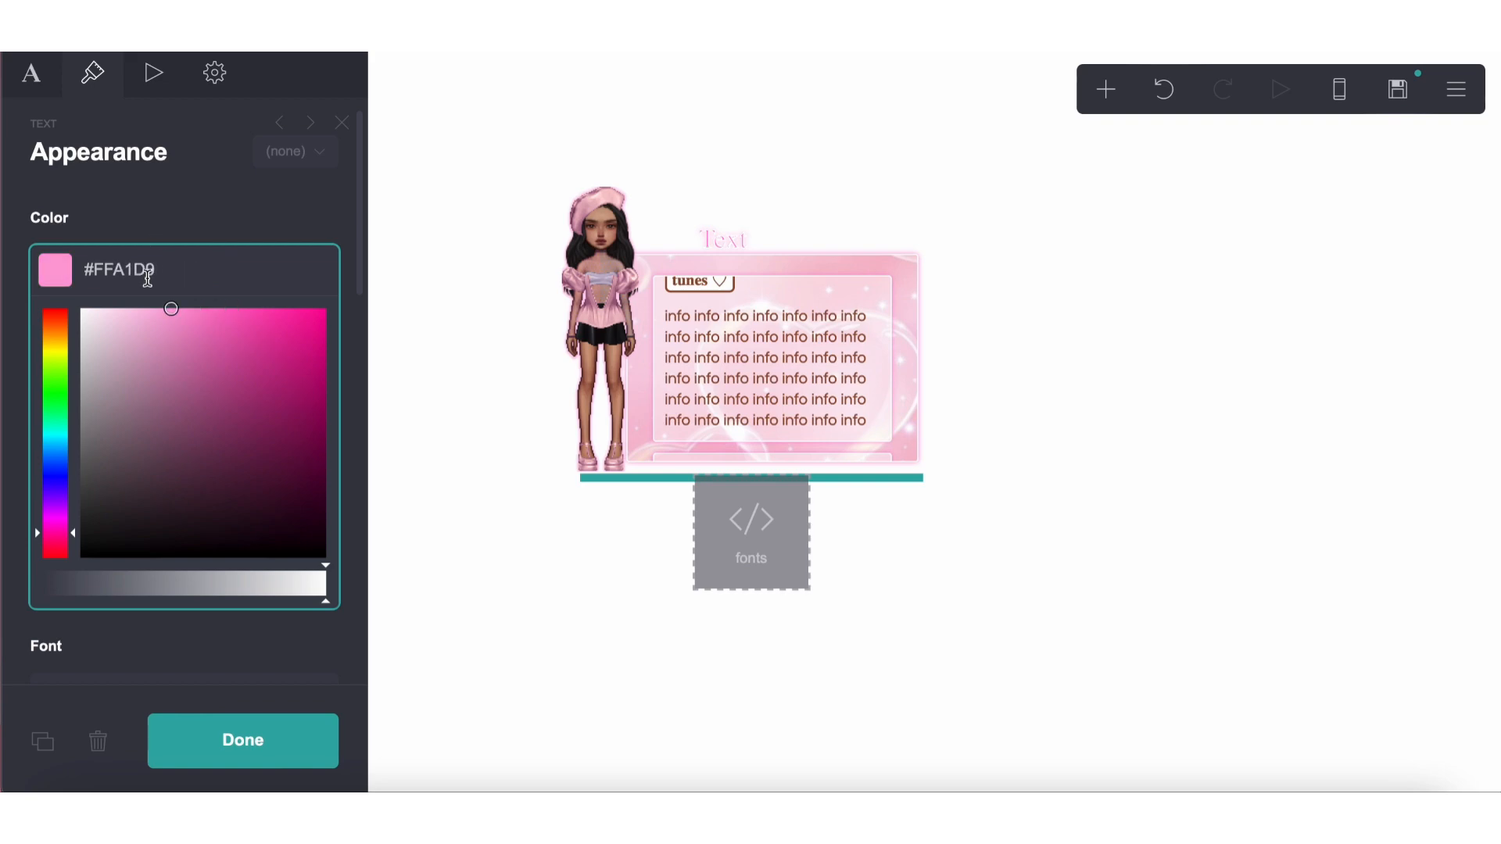
Replace the title's placeholder text with the page owner's name in capitals followed by .COM
click(32, 75)
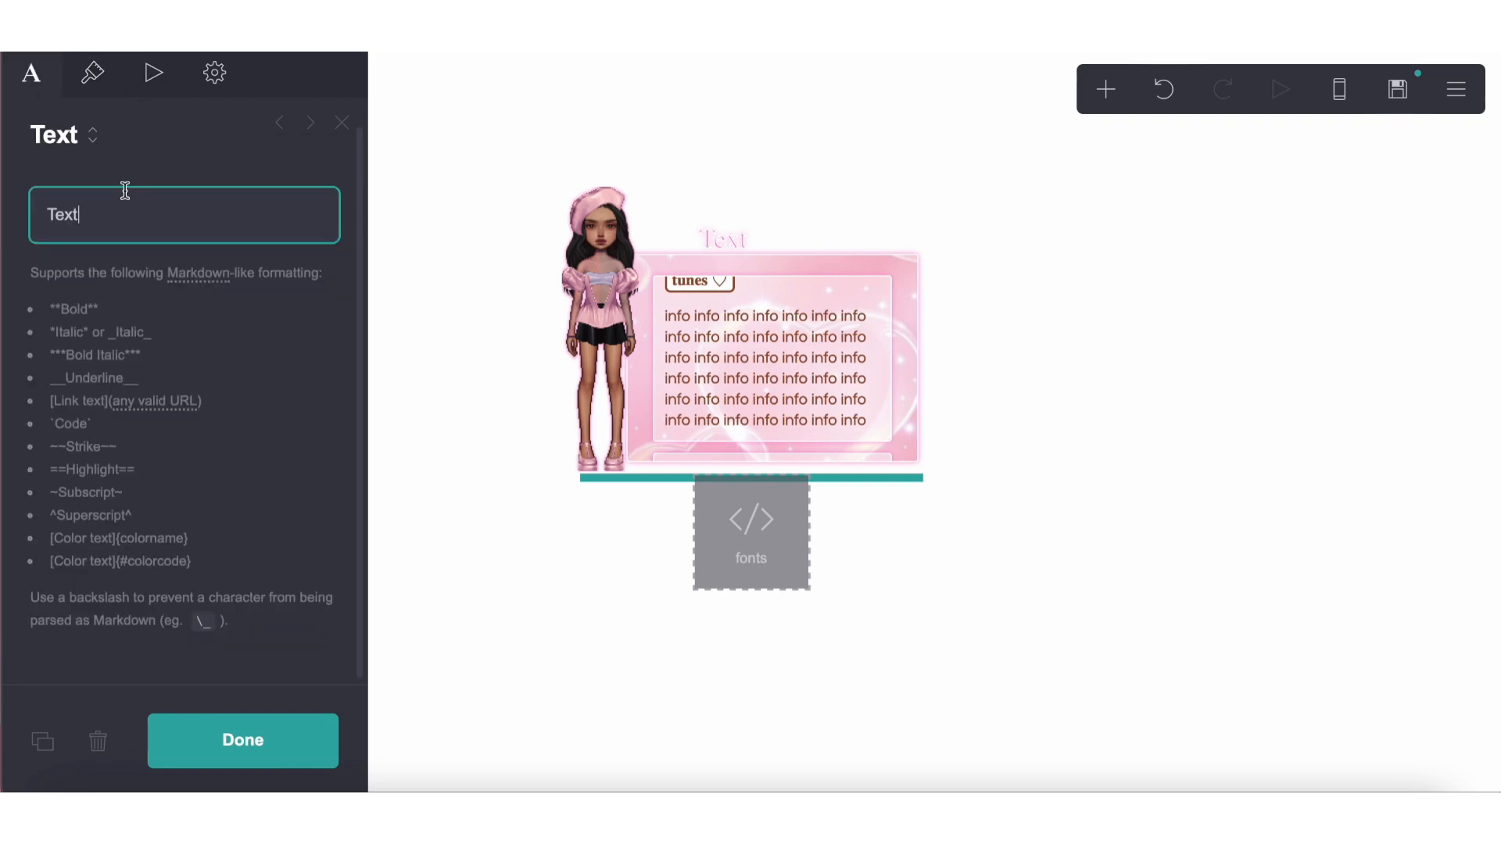
double_click(131, 212)
text(RUESHA.COM)
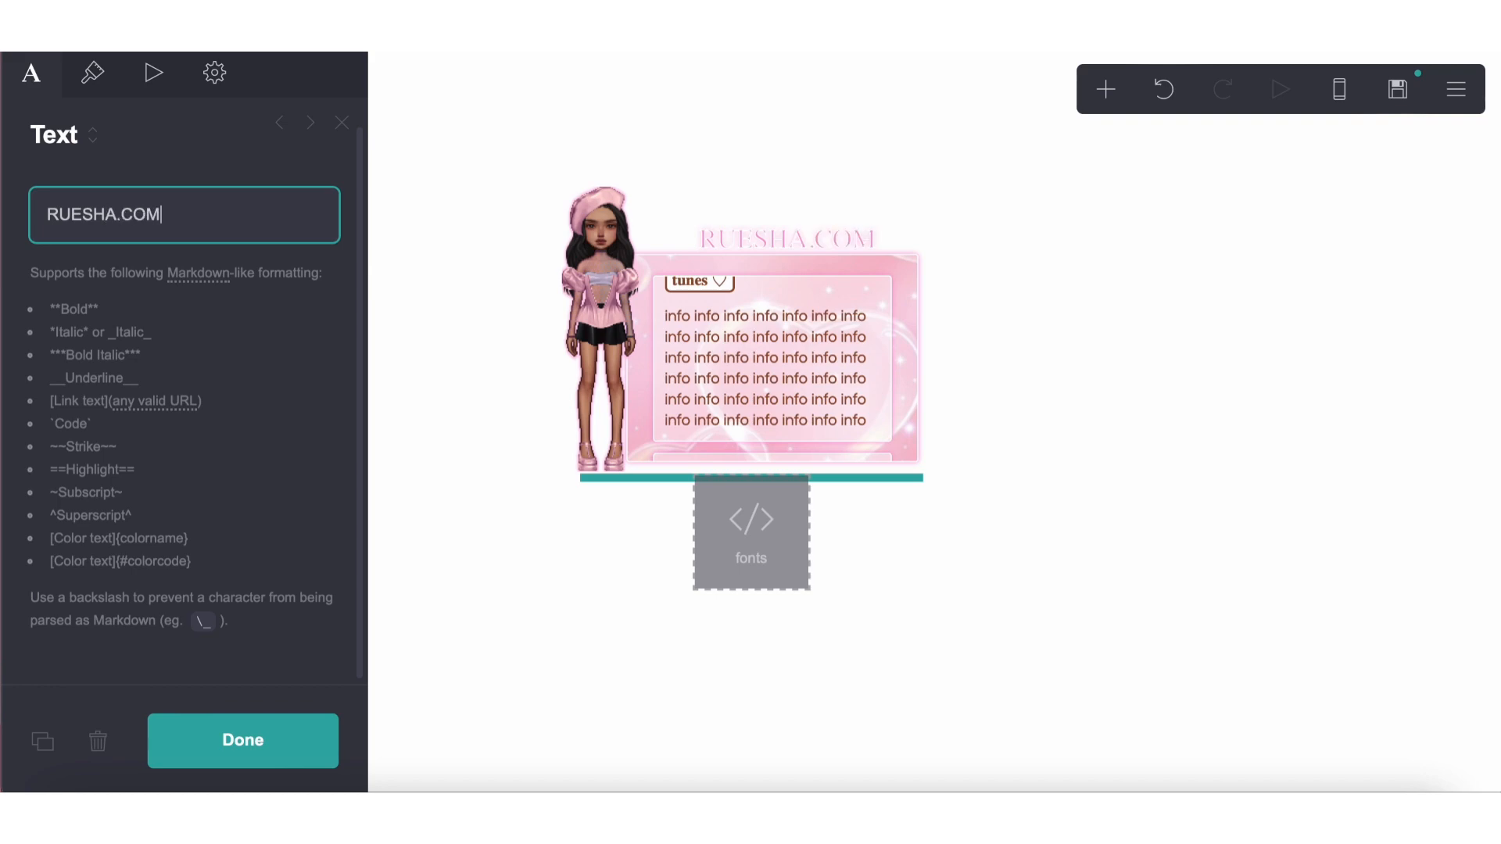
Examine the title's weight setting and custom text style for a way to make the letters bolder
click(92, 73)
click(33, 77)
click(92, 73)
scroll(123, 386, down, 3)
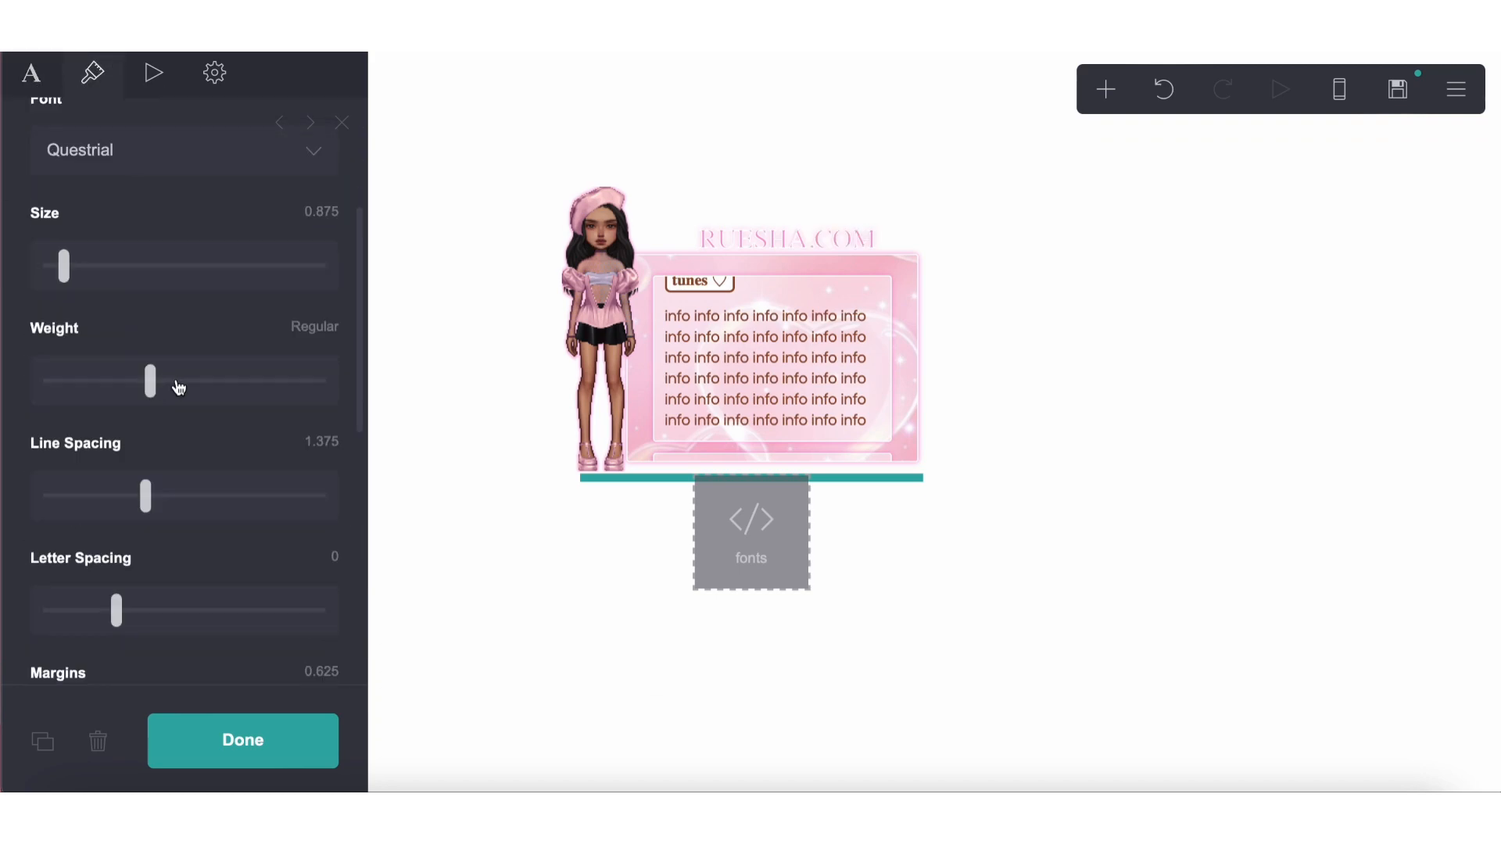
mouse_move(174, 384)
mouse_down()
mouse_move(284, 382)
mouse_move(111, 375)
mouse_move(183, 381)
mouse_up()
click(215, 73)
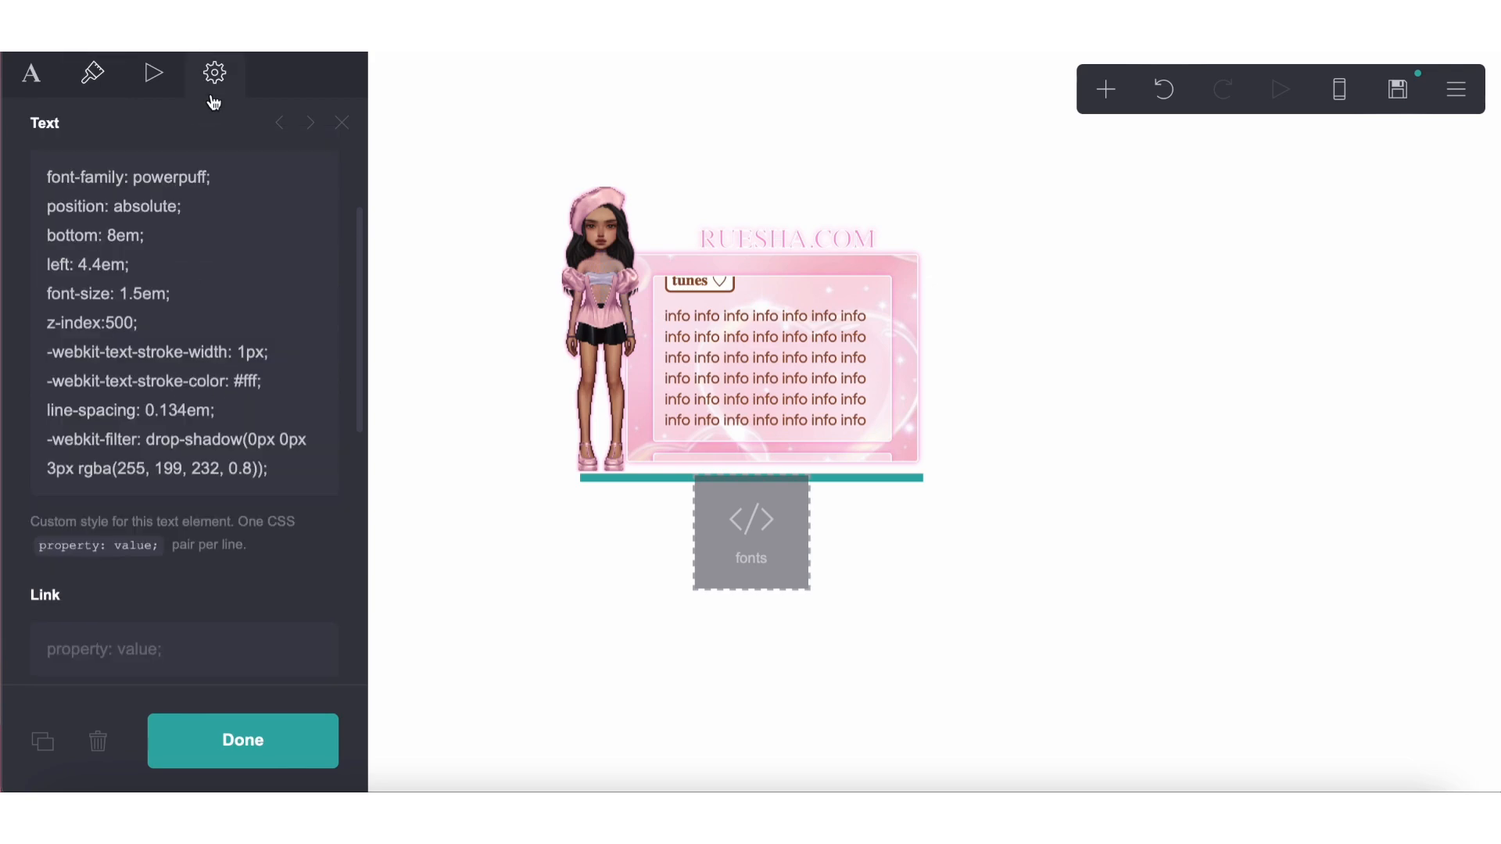
scroll(188, 338, down, 1)
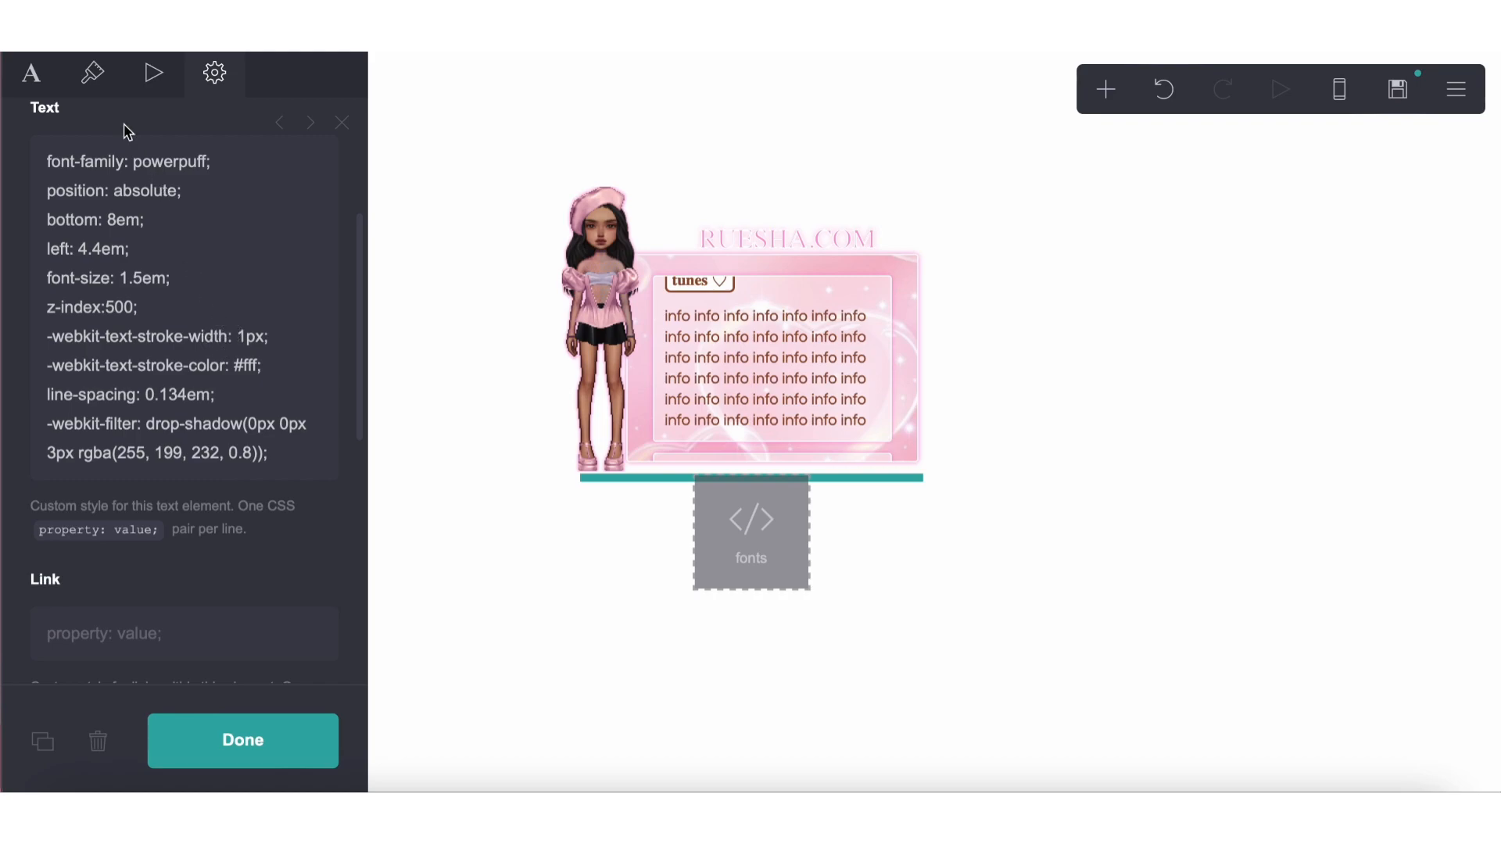
click(92, 73)
click(37, 92)
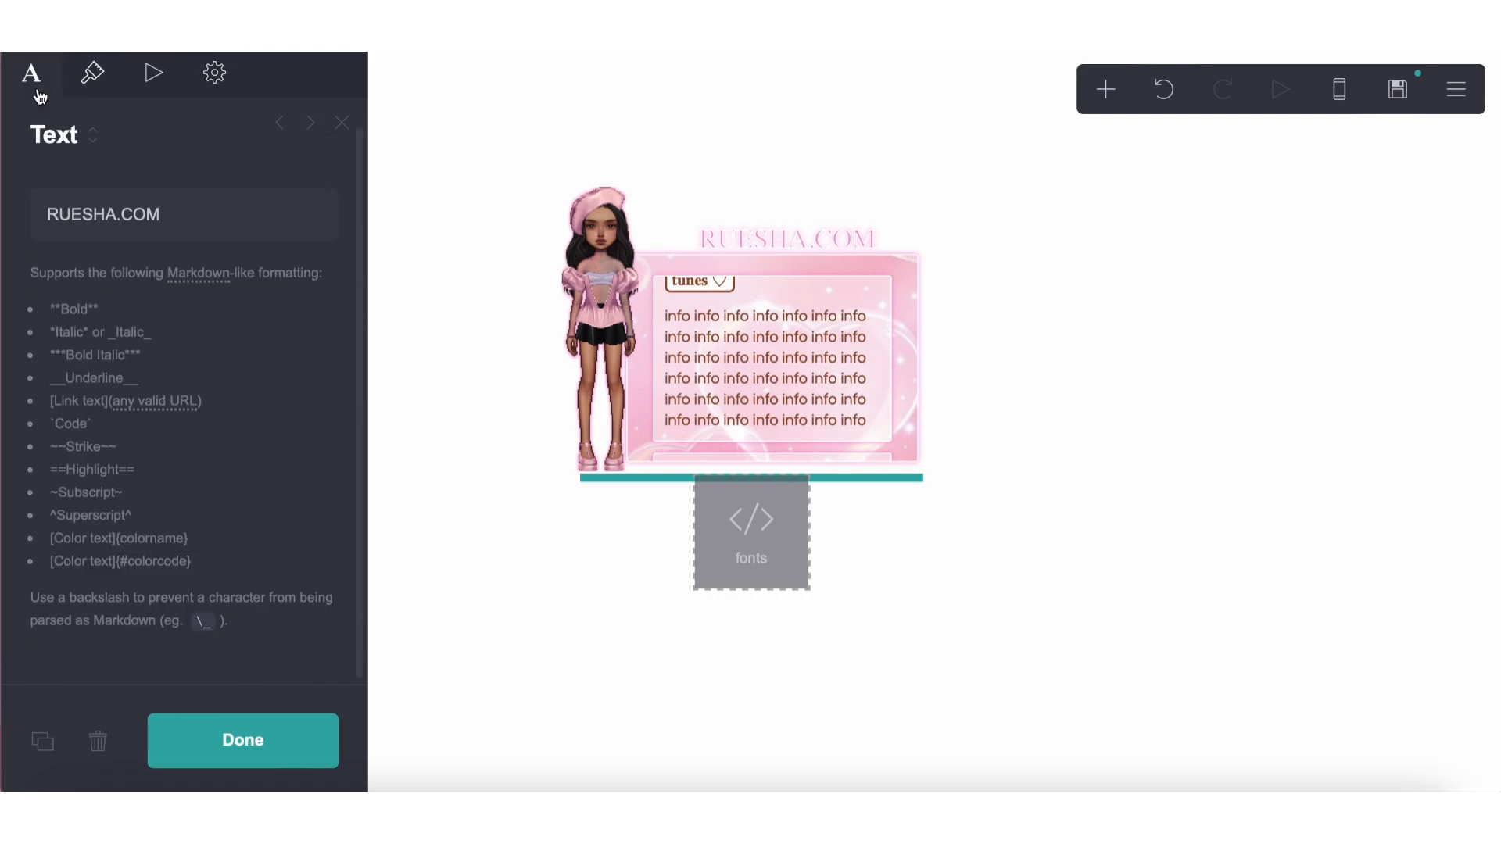
Bold the title by surrounding it with ** markers and change its color to light pink #FFCFDD
click(45, 215)
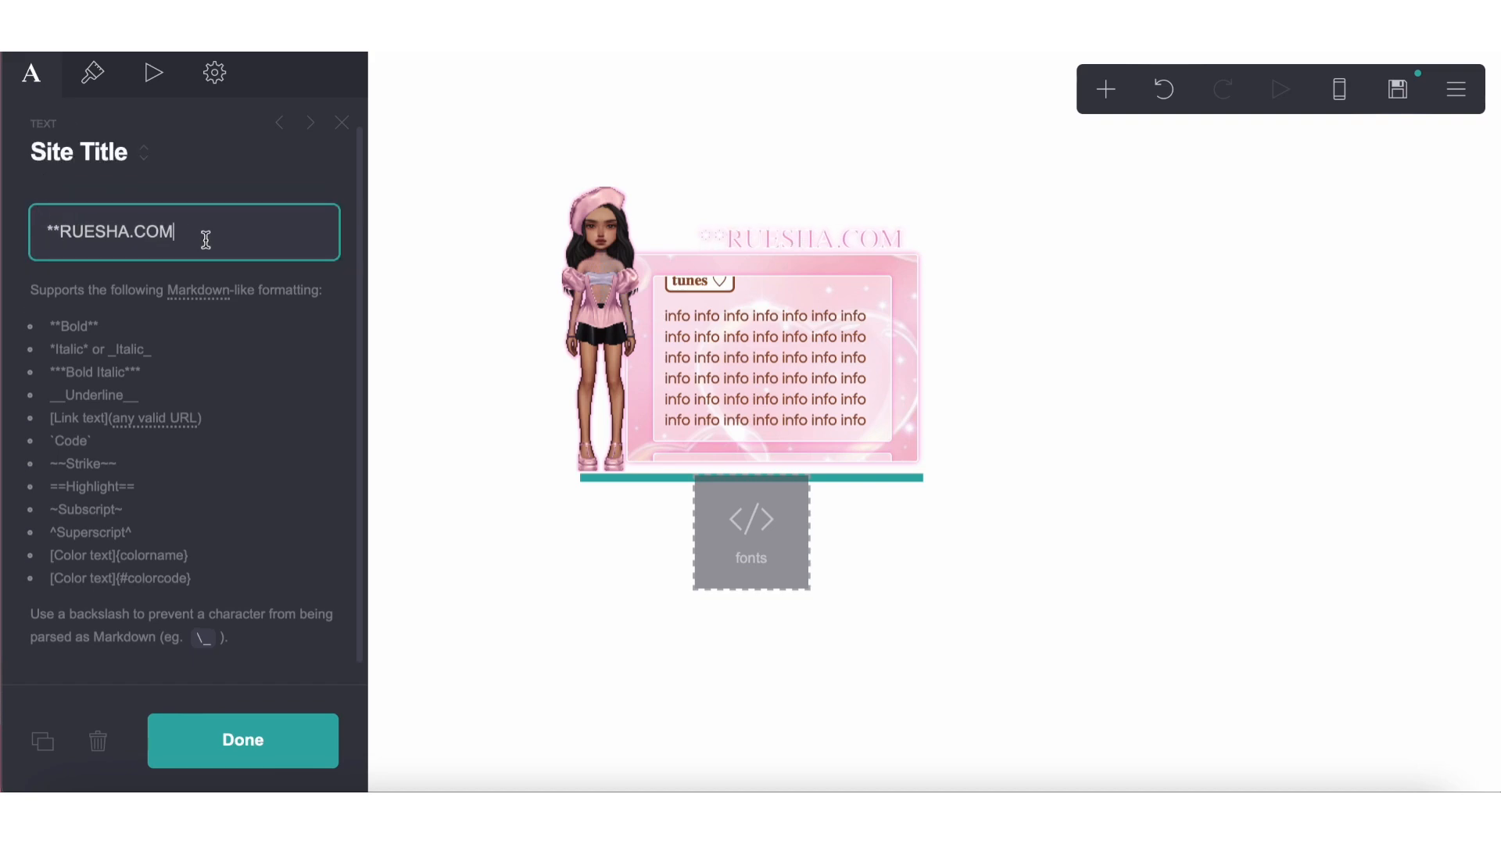
text(**)
click(91, 73)
click(125, 270)
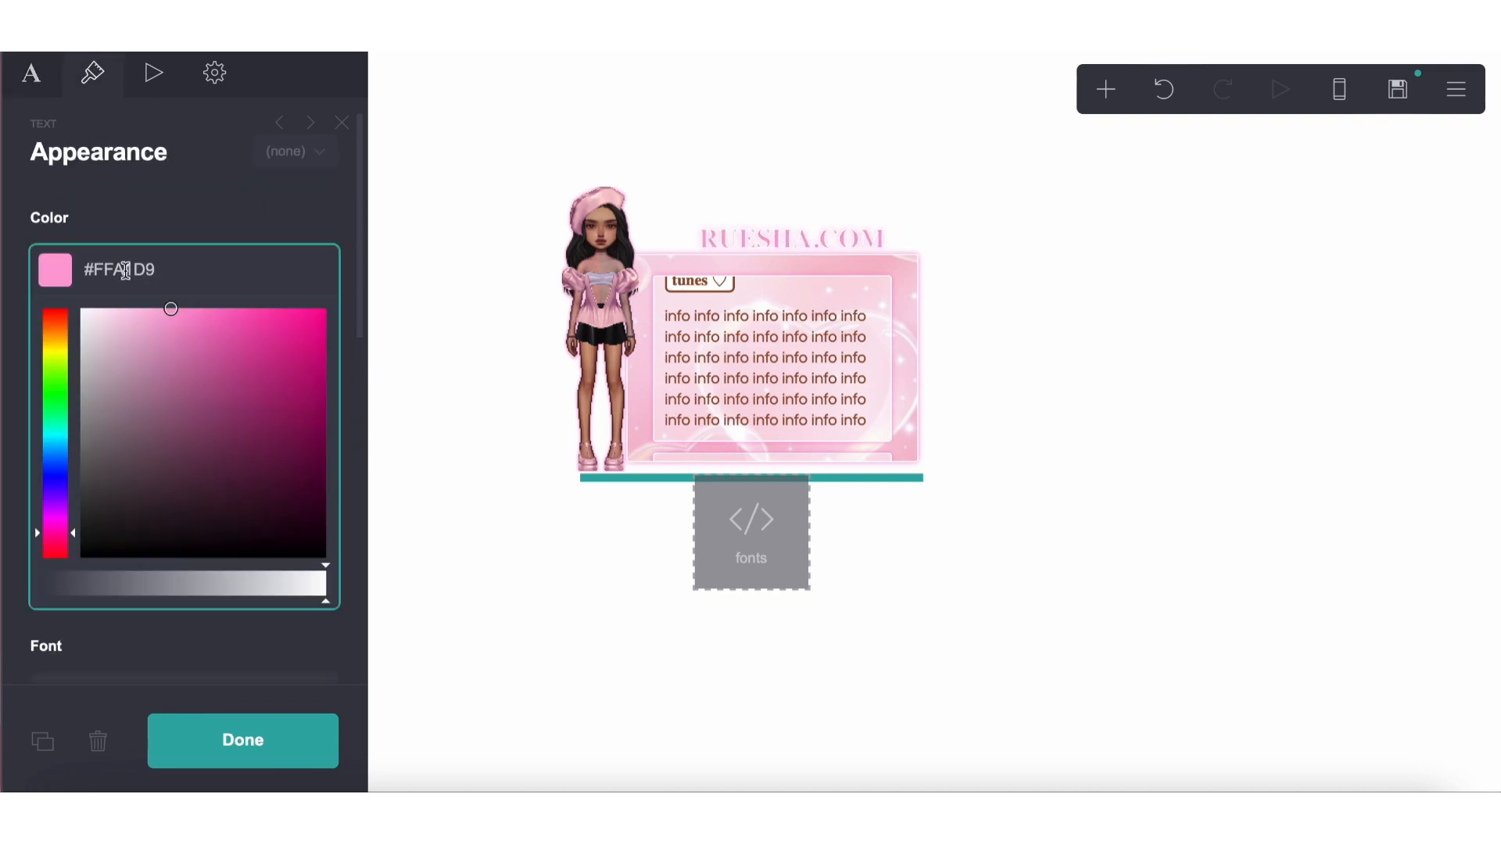
drag(127, 335, 128, 255)
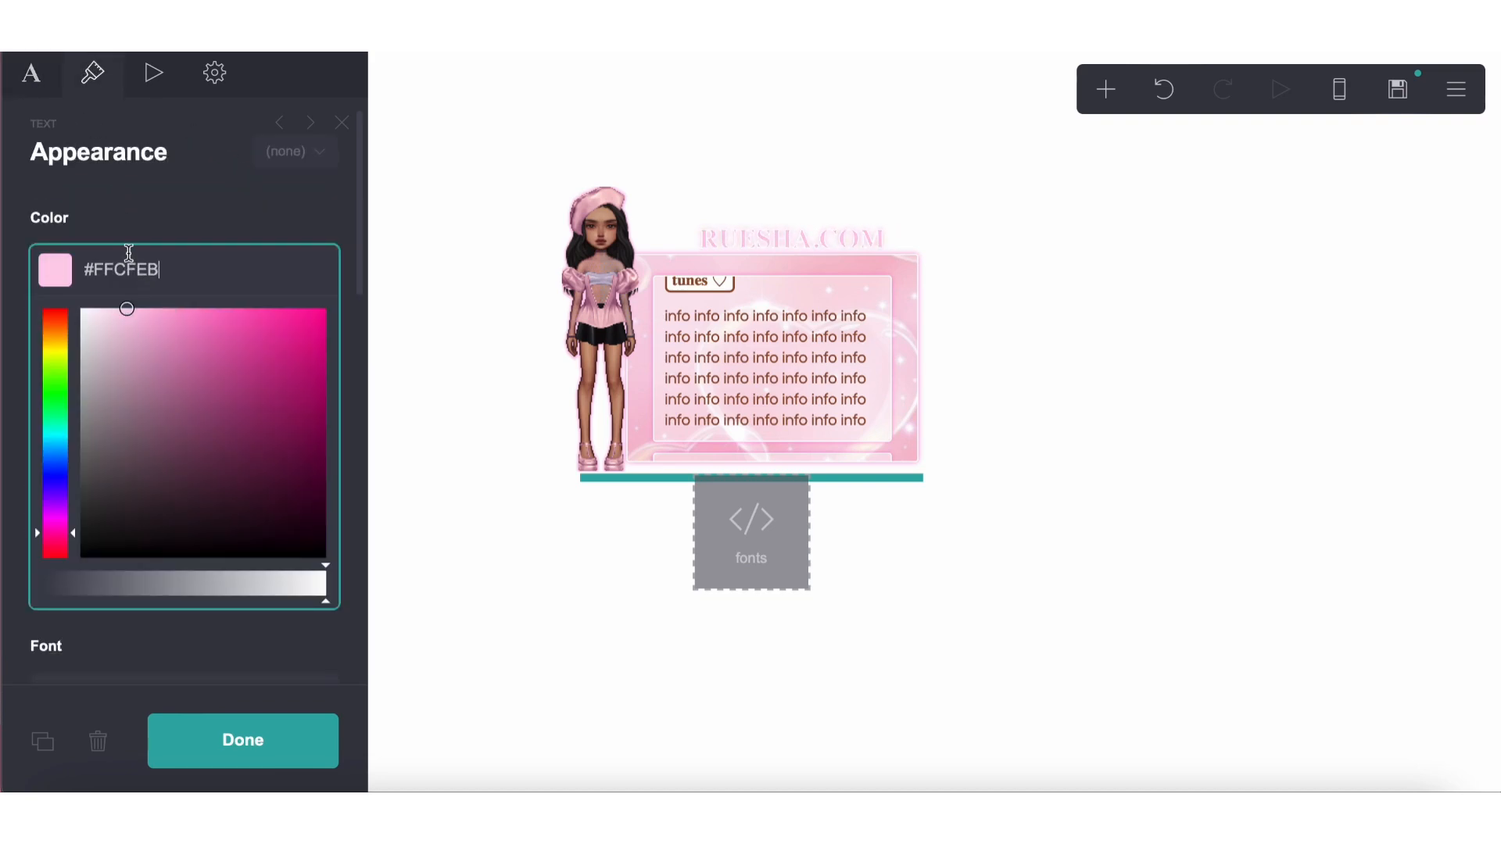
click(512, 604)
click(688, 240)
click(185, 306)
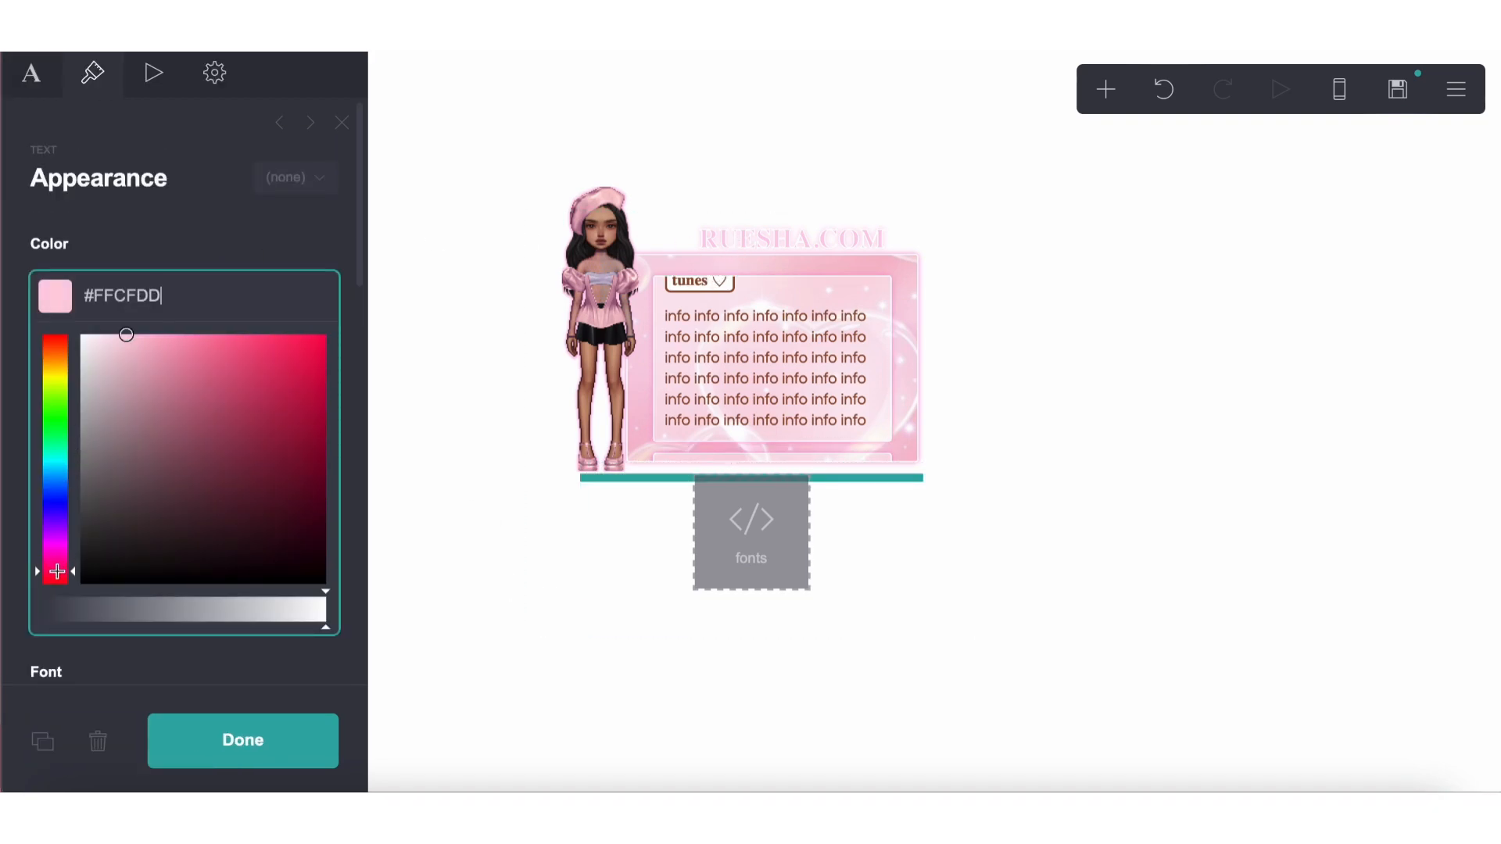
click(582, 672)
Open the publishing settings and enter 1 as both the site title and the description
click(1398, 88)
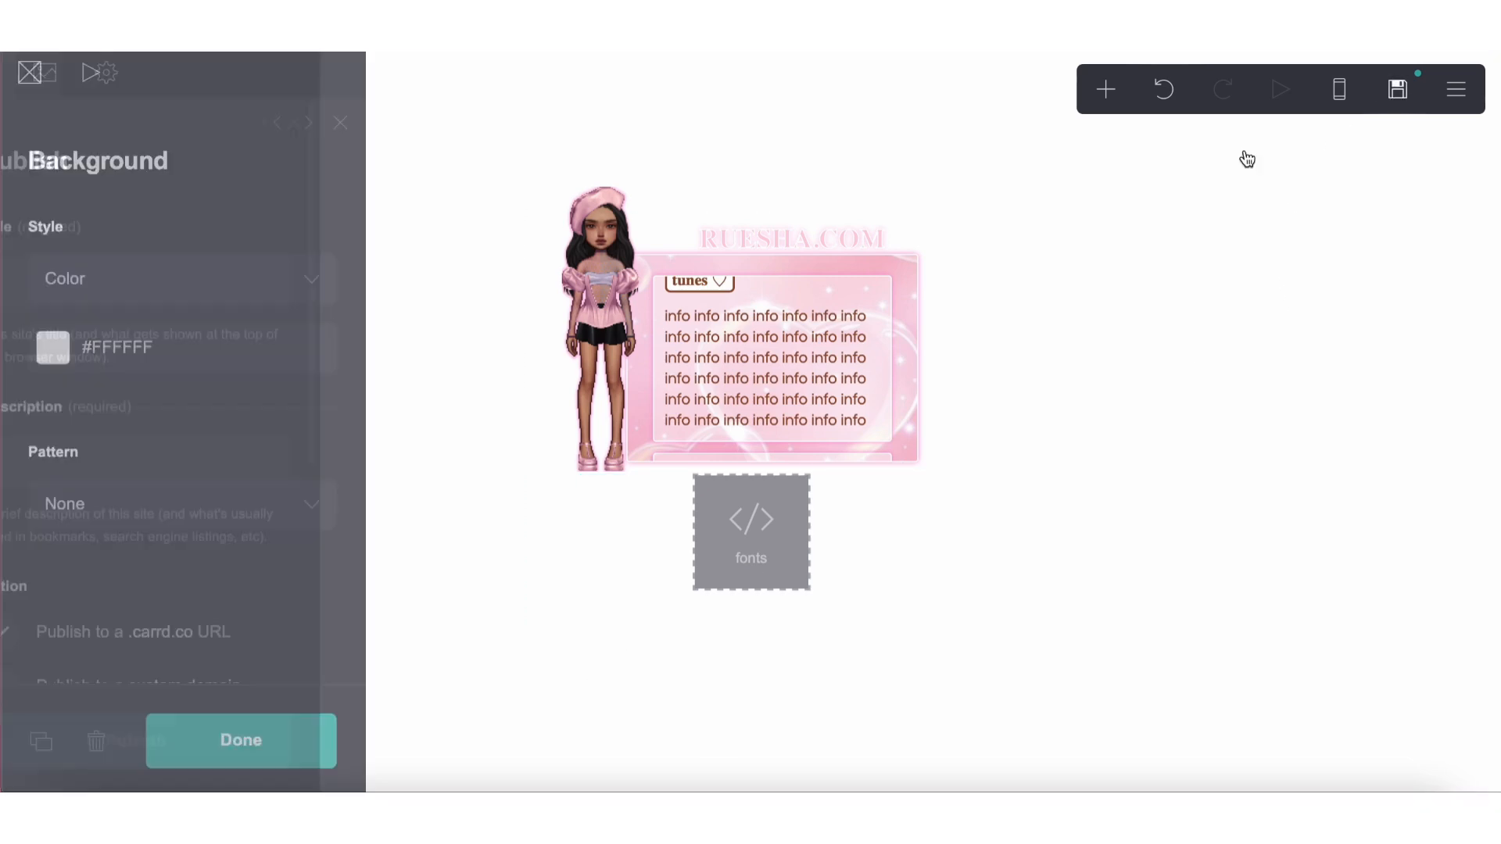
click(183, 306)
text(1)
click(170, 458)
text(1)
Publish the site to the URL tryout.crd.co
scroll(174, 479, down, 5)
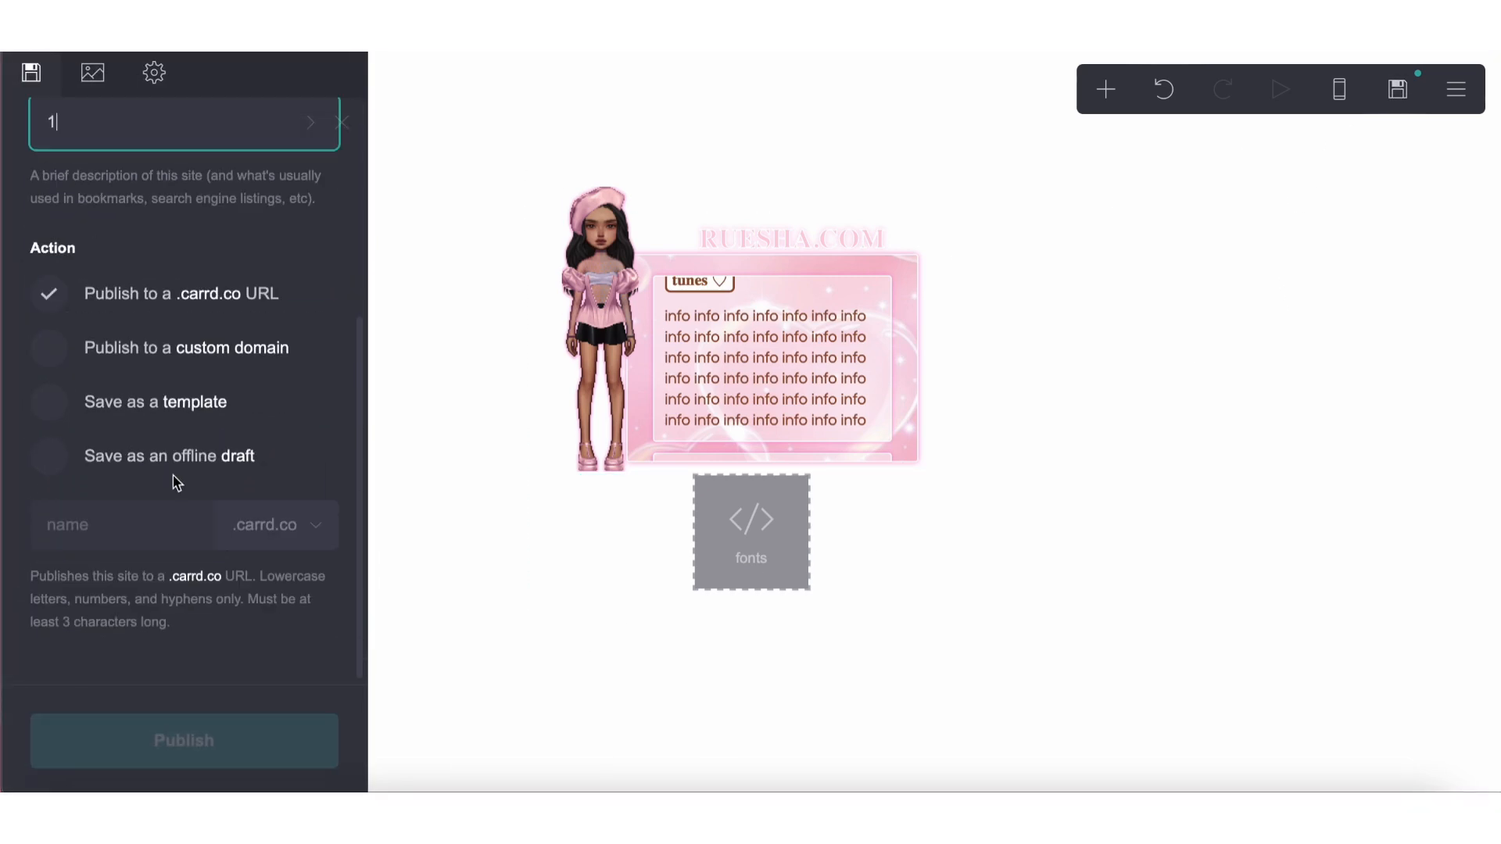
click(135, 512)
text(tryout)
click(294, 535)
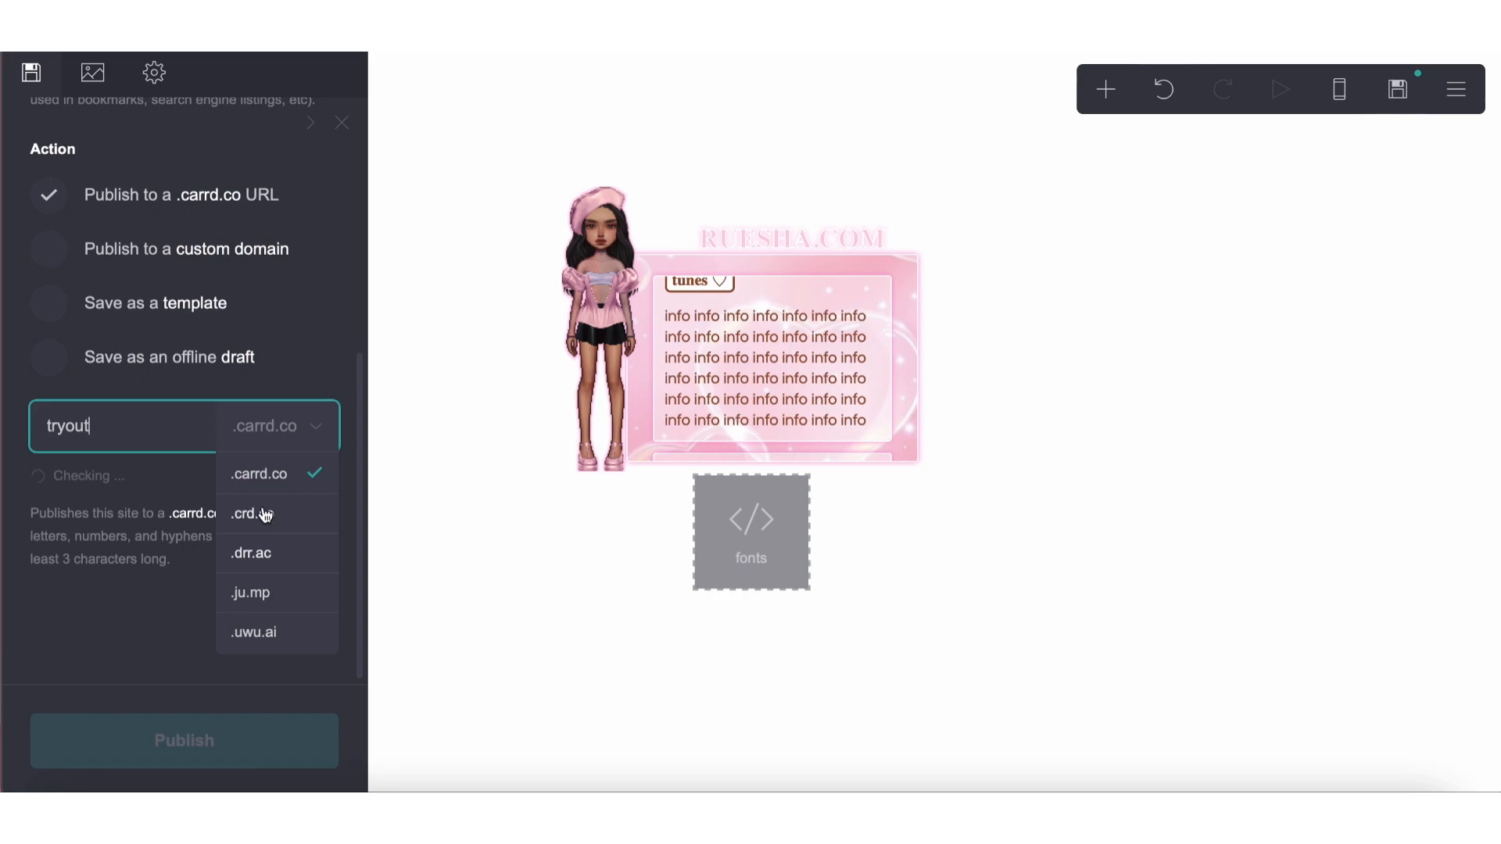
click(263, 511)
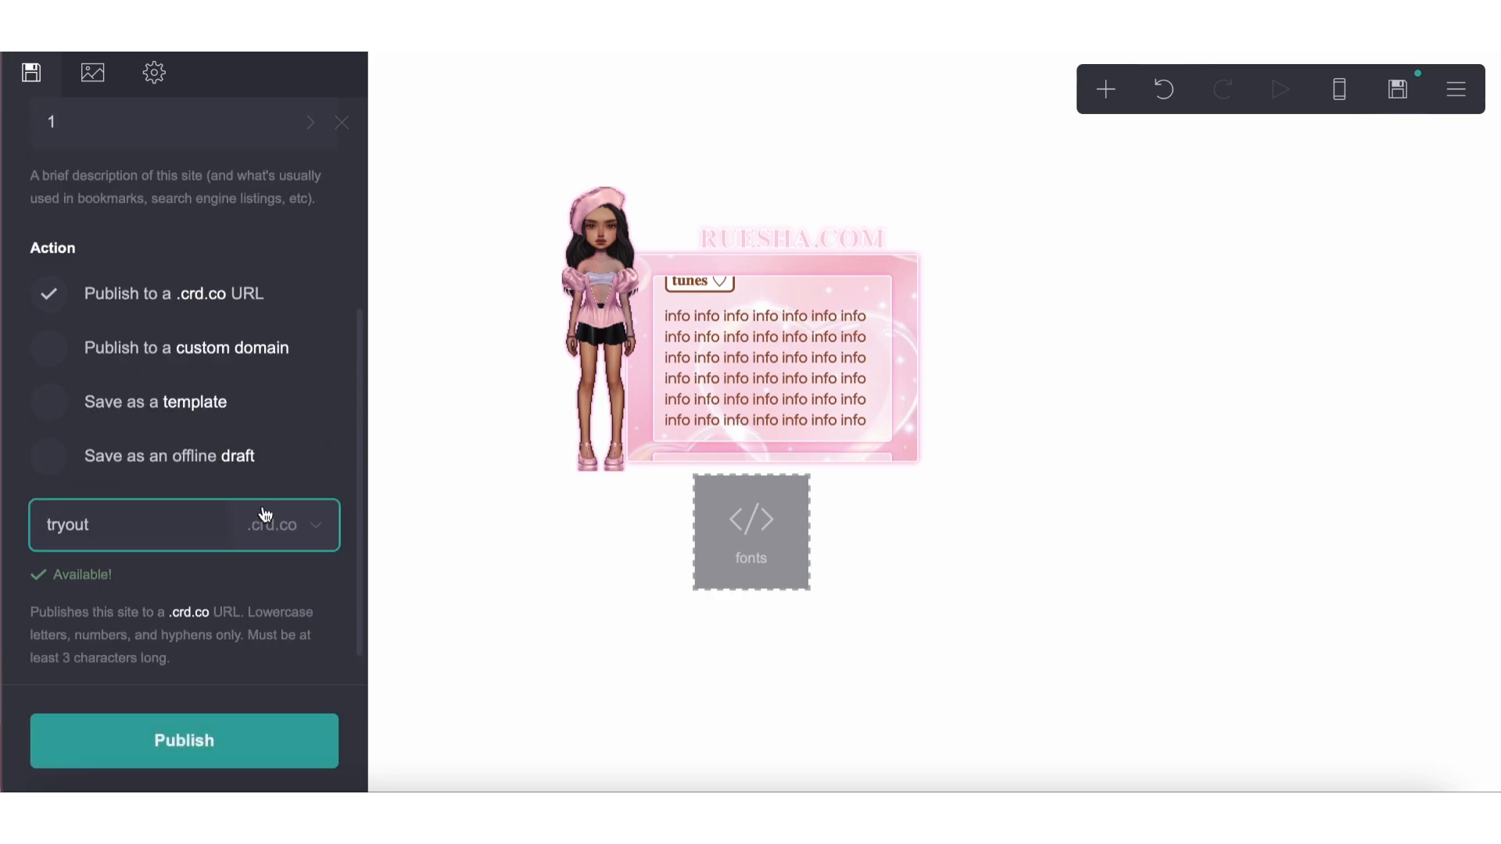
click(248, 751)
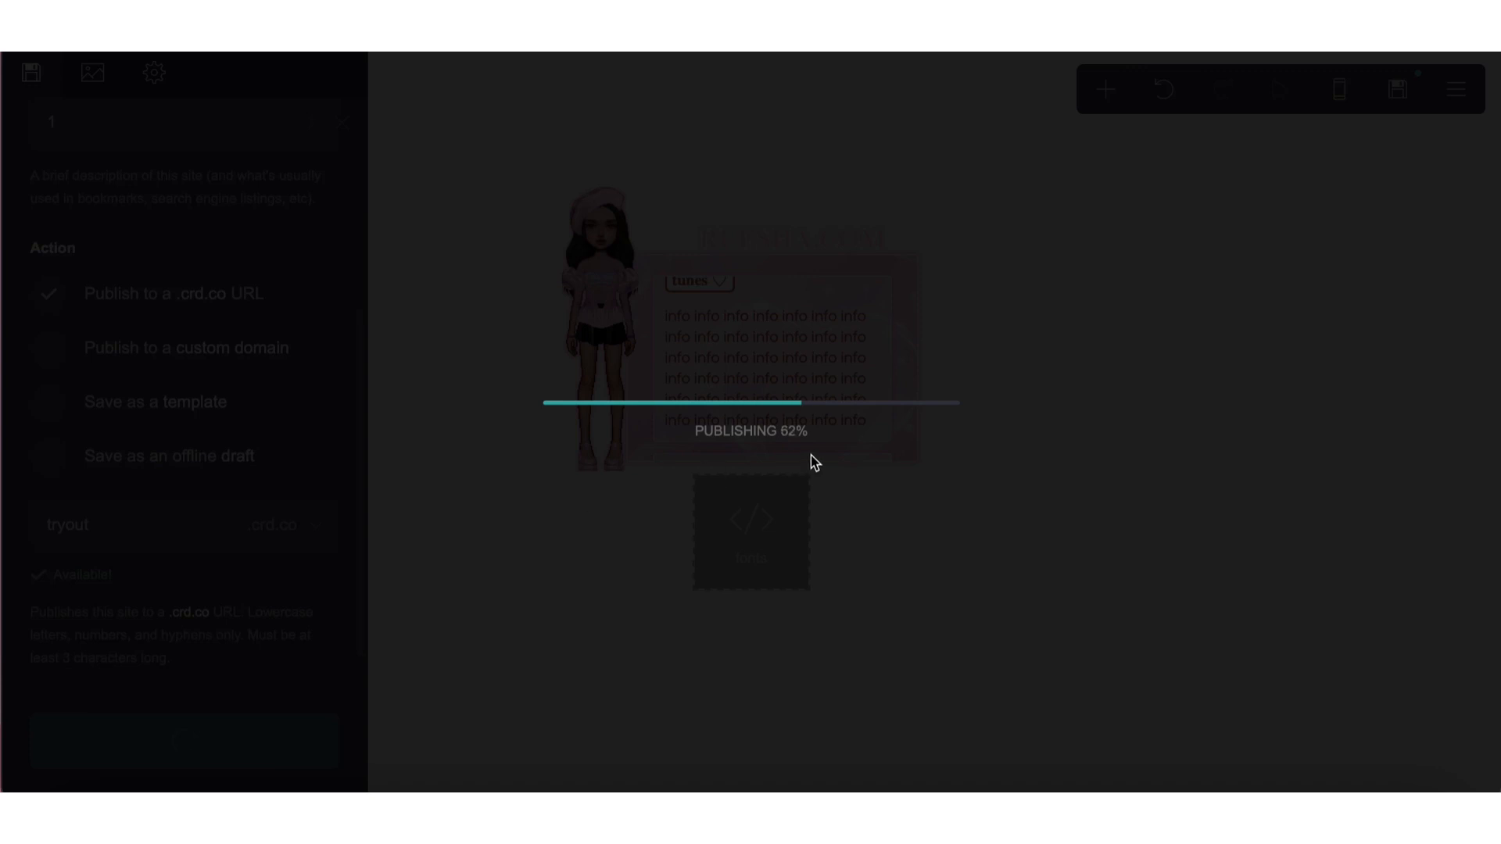
Check the published page with the doll image and About Me box, and return to the editor
click(854, 415)
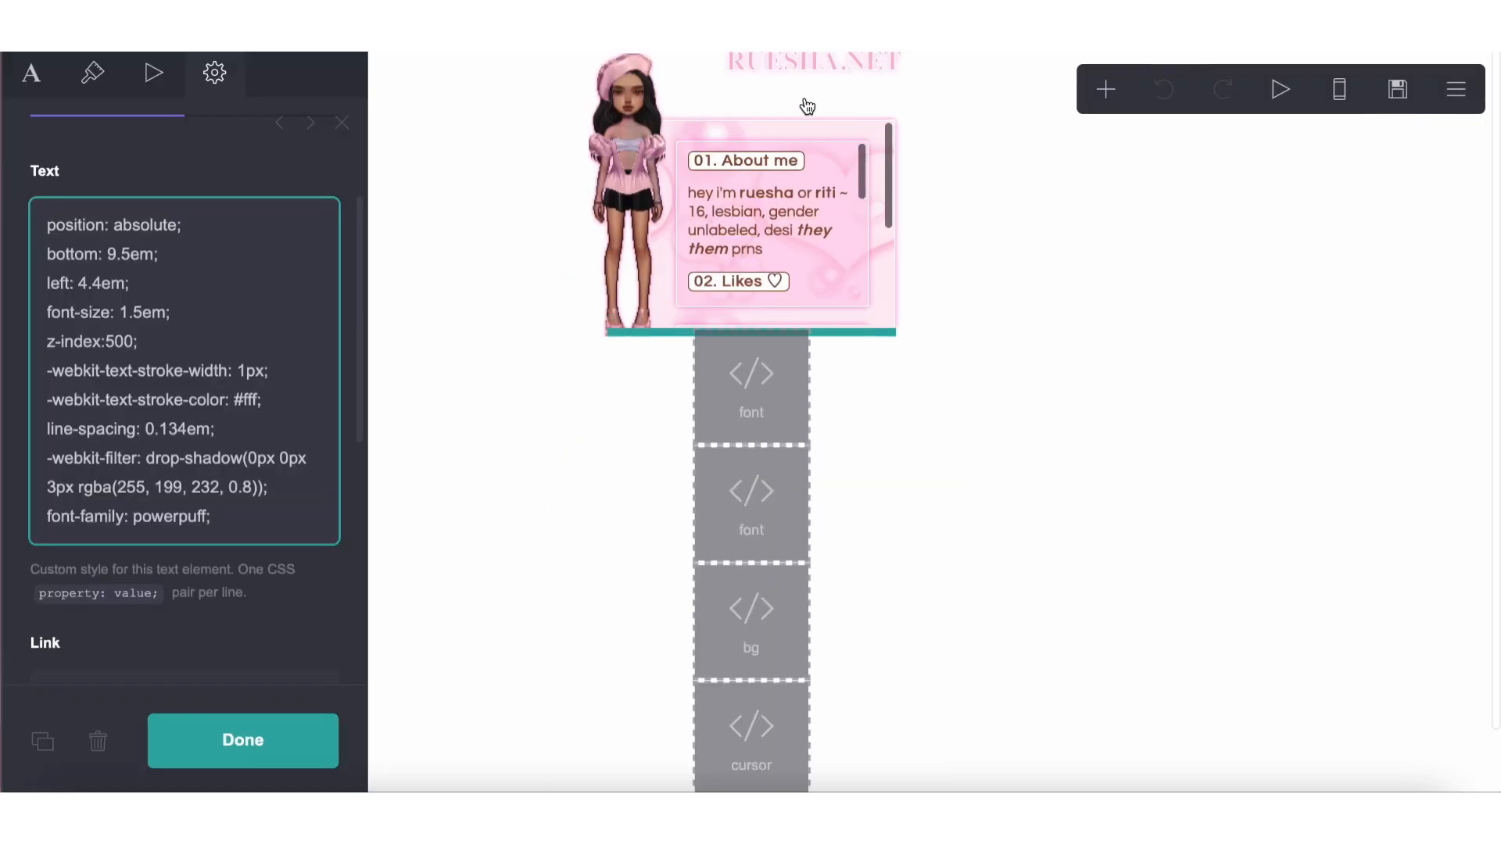
click(770, 213)
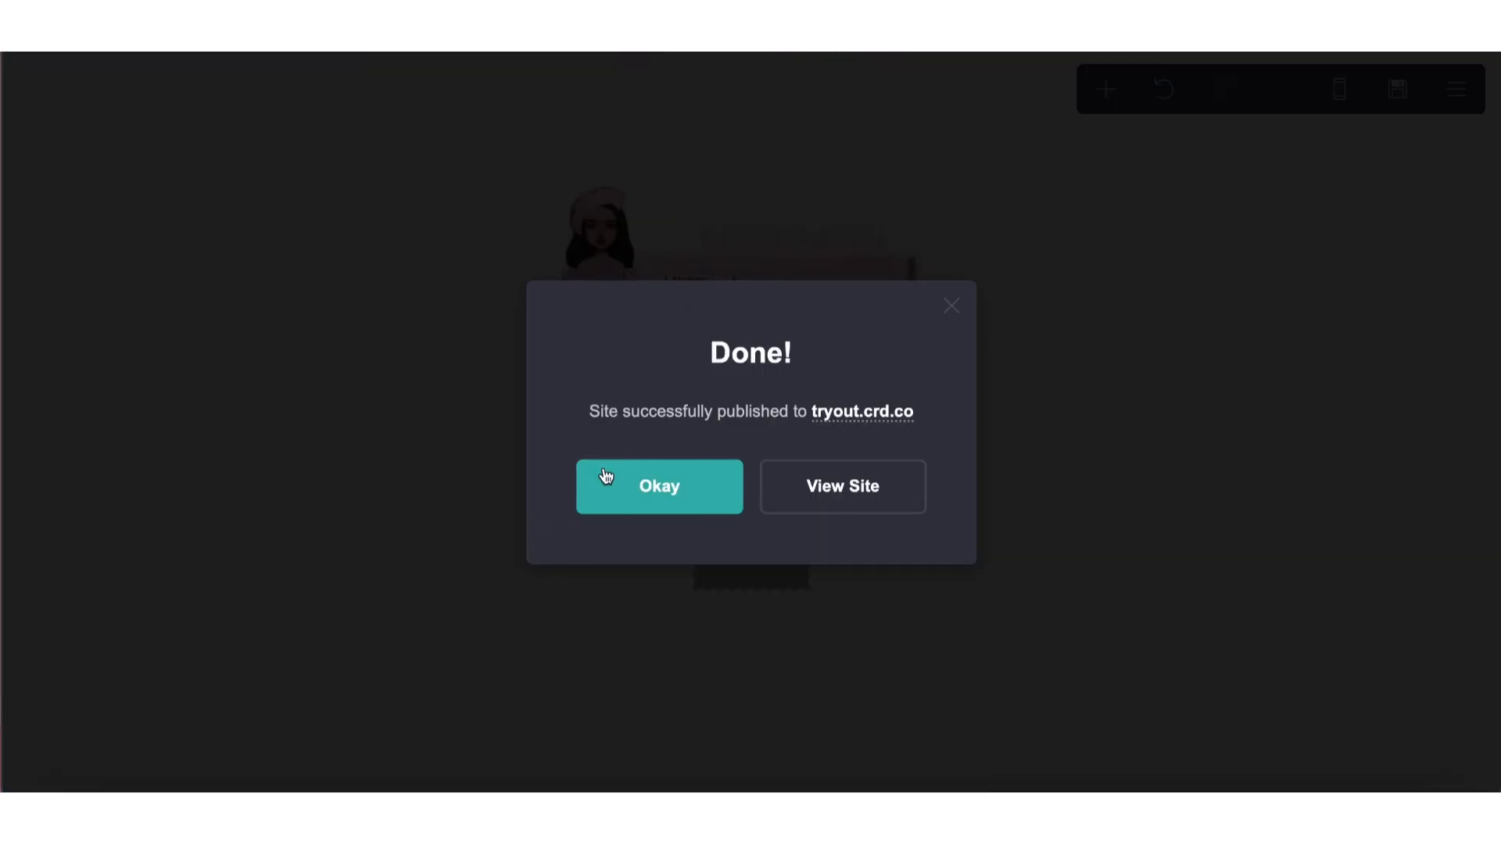
click(607, 477)
Set the highlight border to 1px in the custom styles of the text box containing the tunes section
click(749, 314)
click(204, 82)
scroll(185, 489, down, 8)
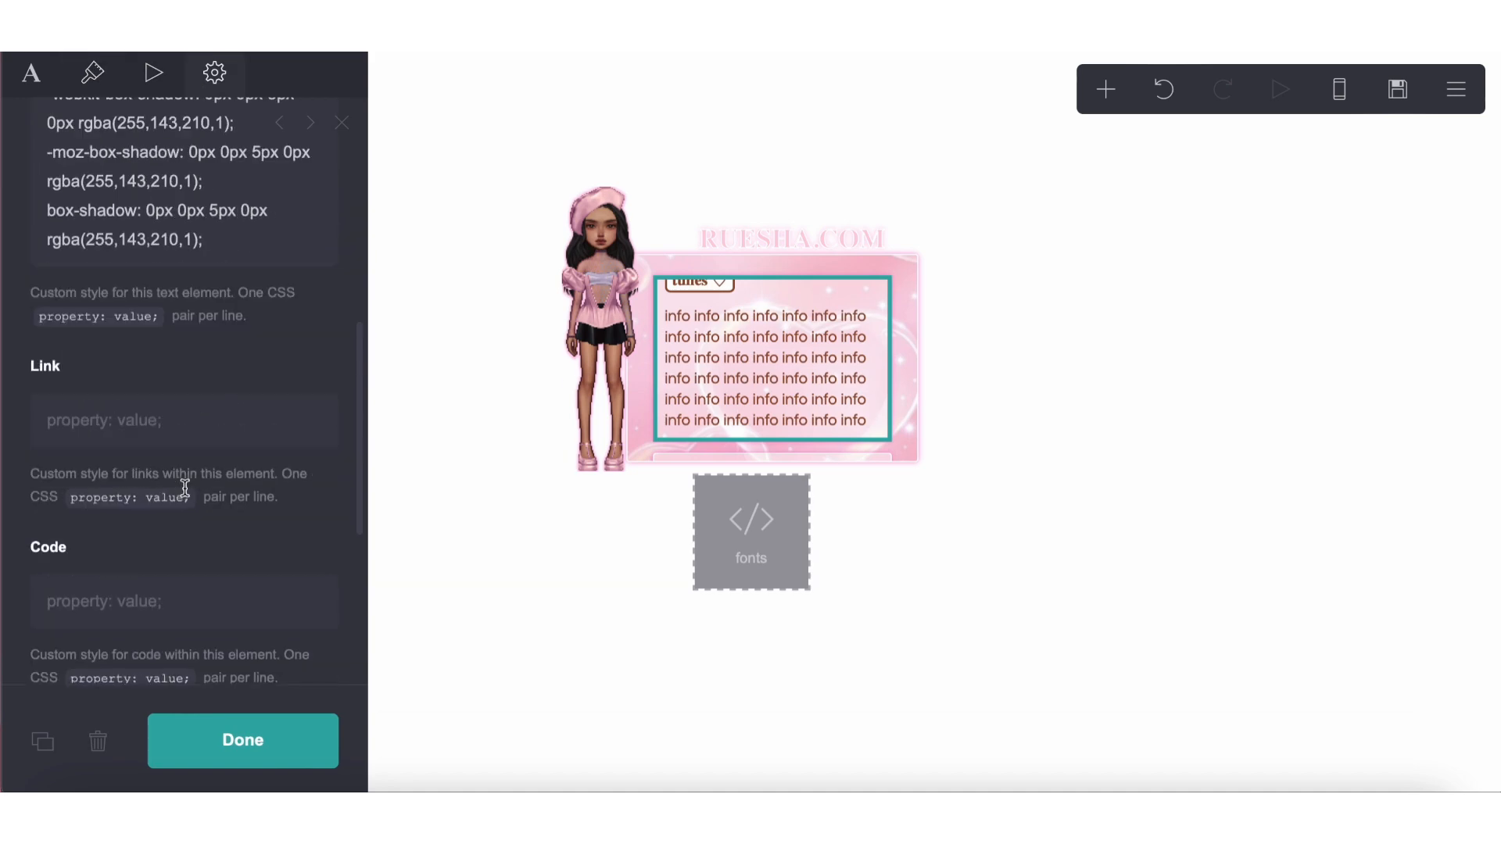
scroll(185, 490, up, 8)
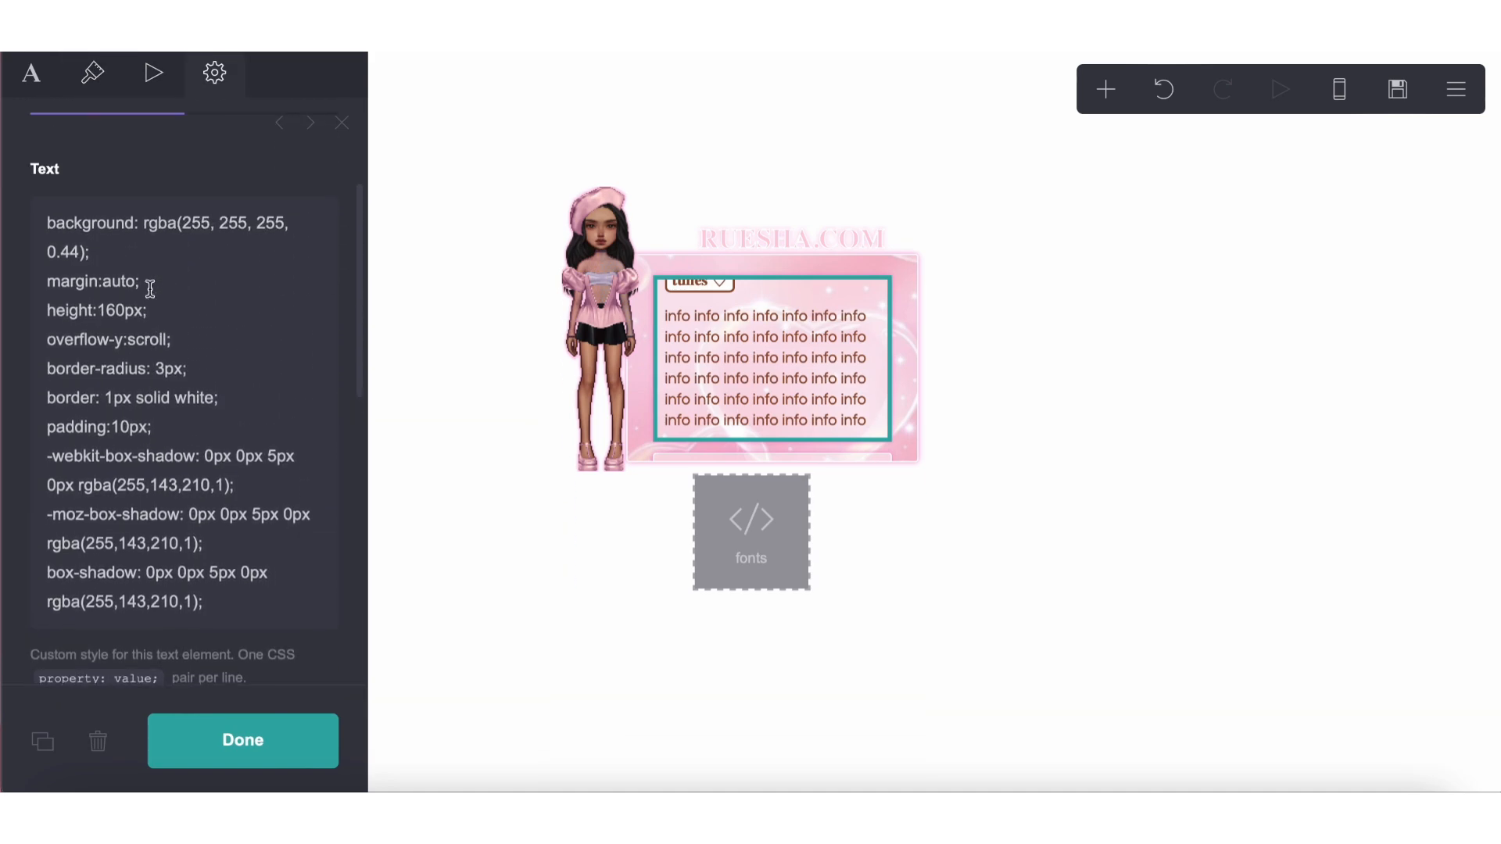
scroll(151, 289, up, 3)
scroll(118, 399, down, 10)
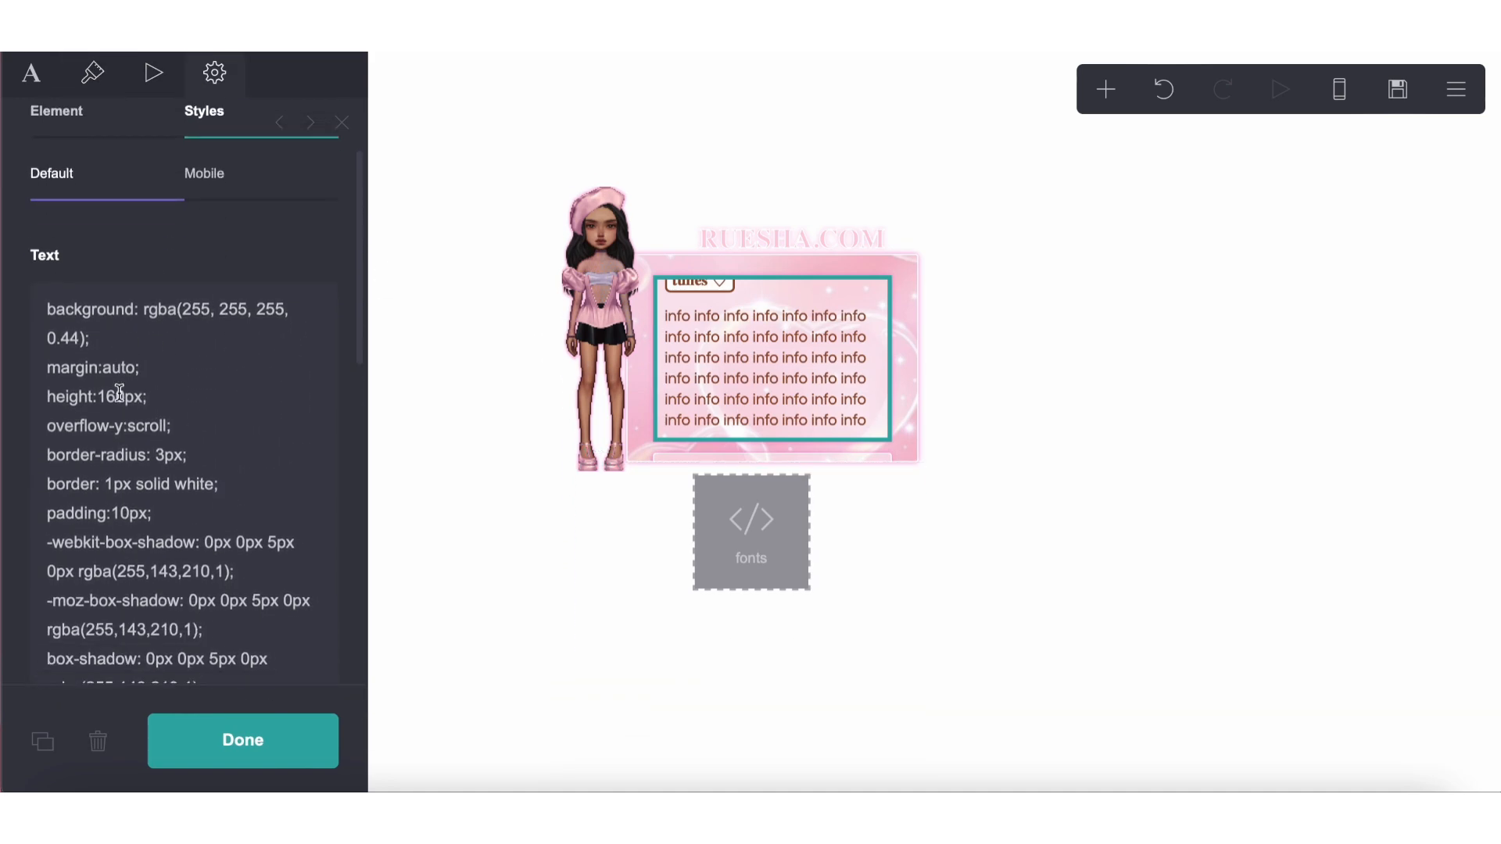
click(116, 519)
key(BackSpace)
text(1px solid #955136;)
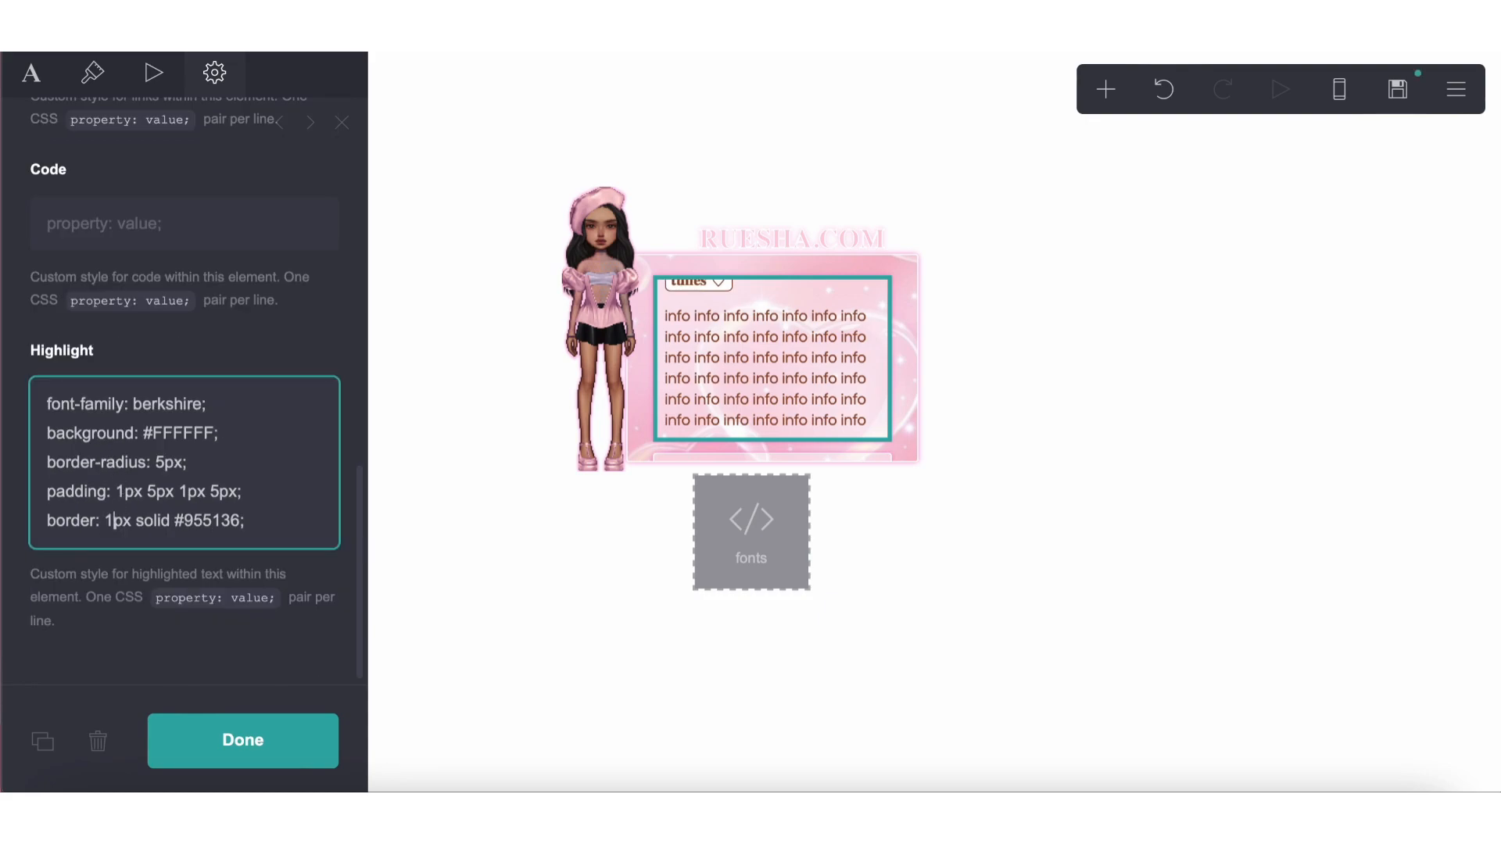
Set the guidelines text box's highlight border to 1px and publish the changes to tryout.crd.co
scroll(765, 397, down, 3)
click(765, 397)
scroll(67, 520, down, 10)
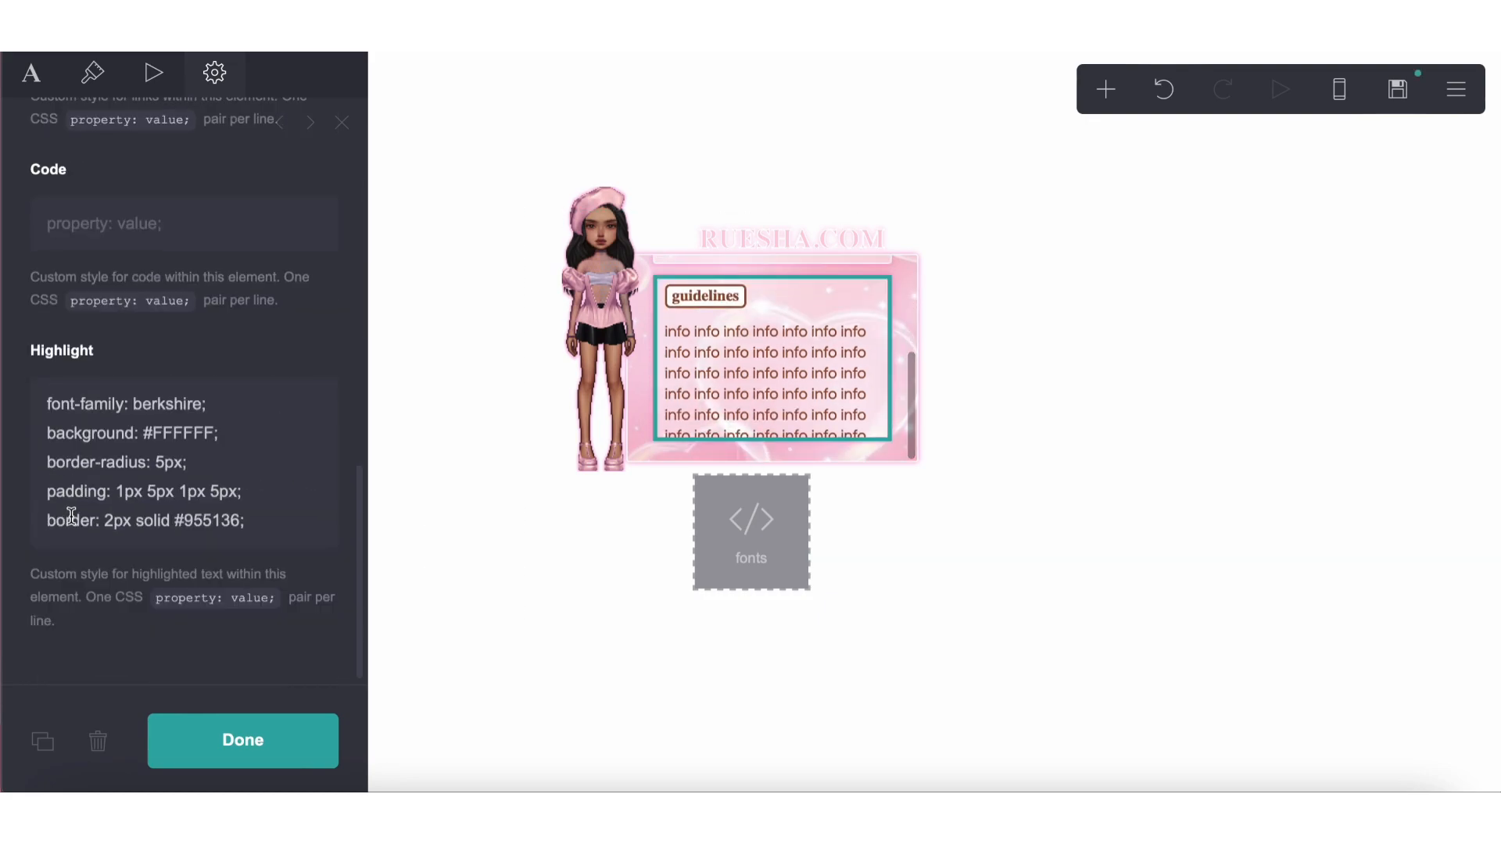
scroll(86, 396, up, 5)
scroll(94, 370, down, 5)
click(114, 519)
key(BackSpace)
text(1)
click(1419, 85)
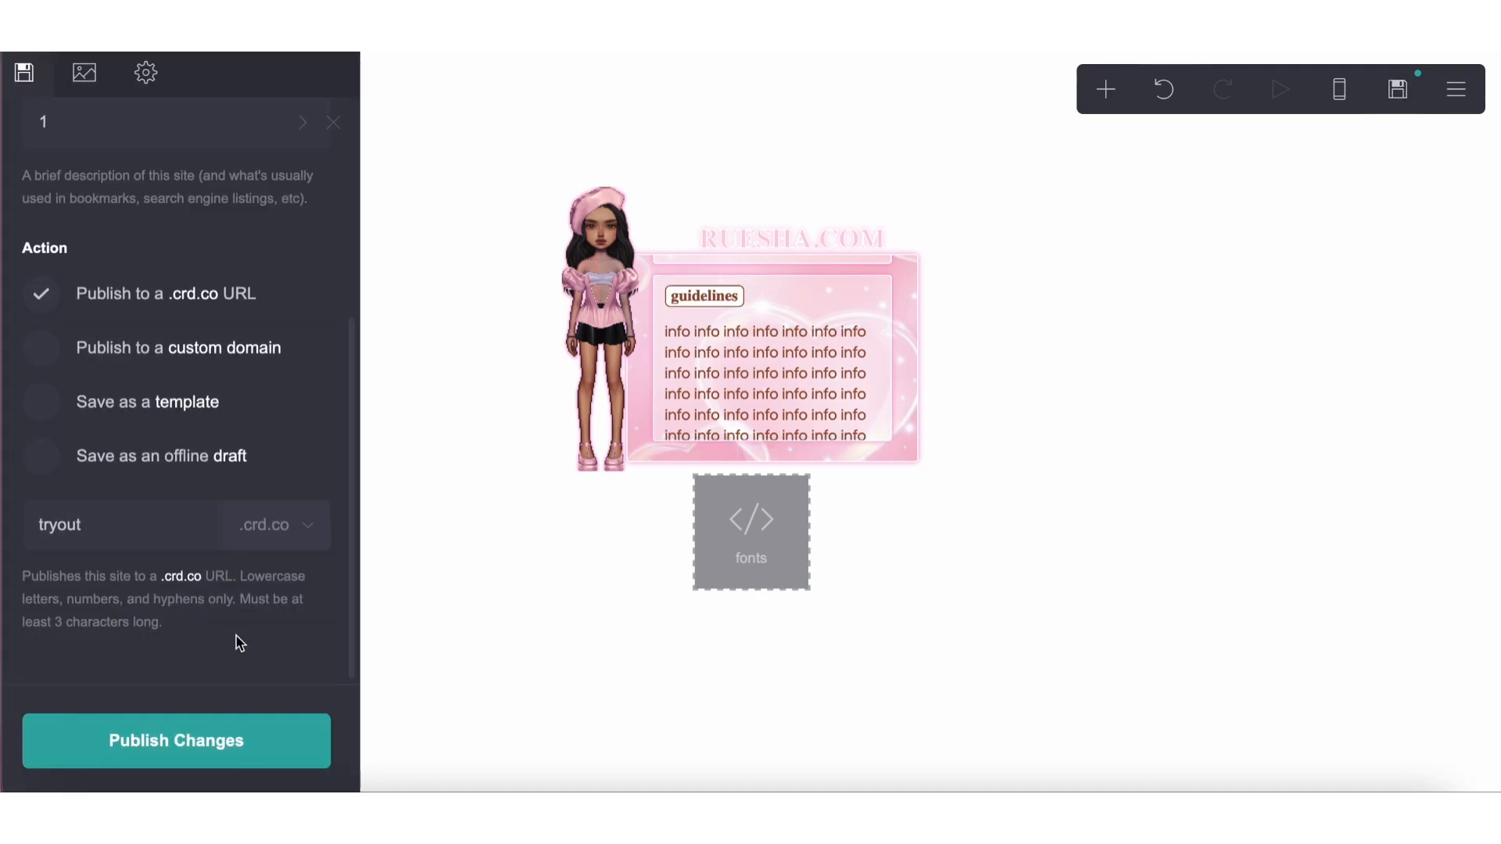
click(178, 755)
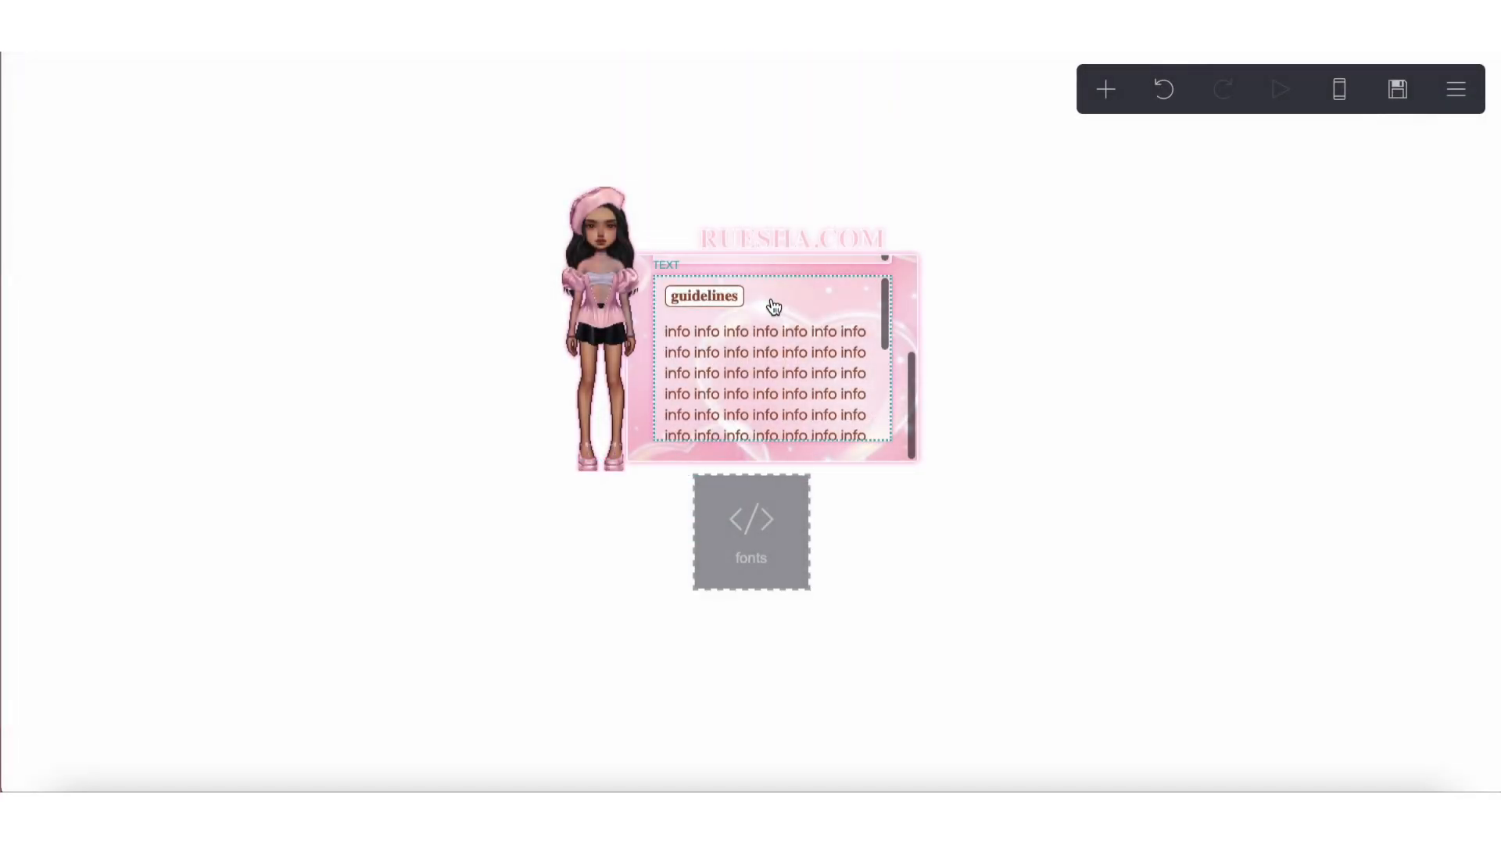
Raise the RUESHA.COM title by setting its bottom offset to 9.5em, and publish the changes
click(771, 242)
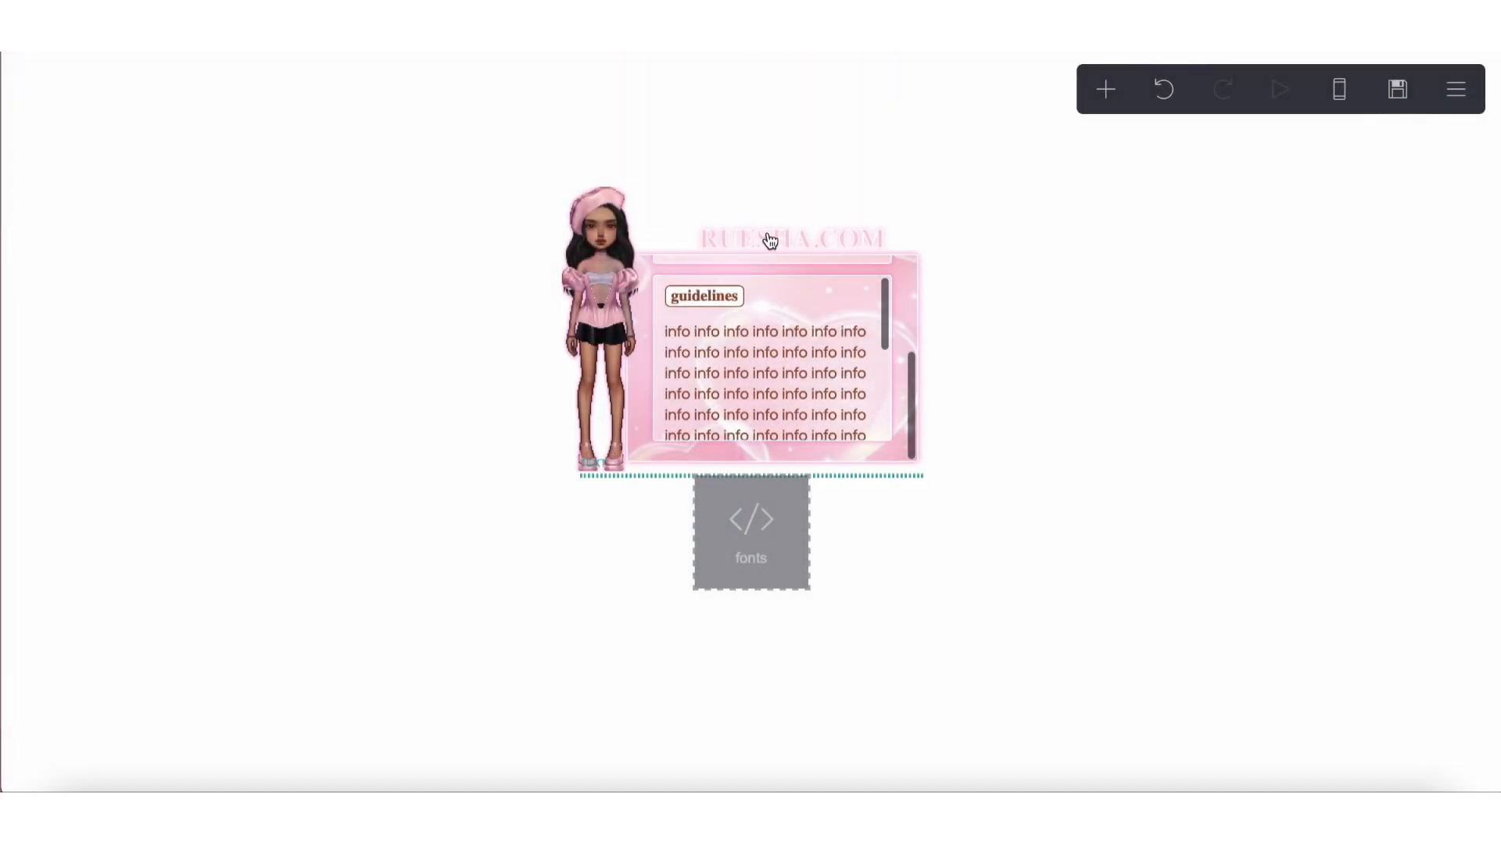
scroll(181, 372, up, 5)
scroll(176, 368, up, 5)
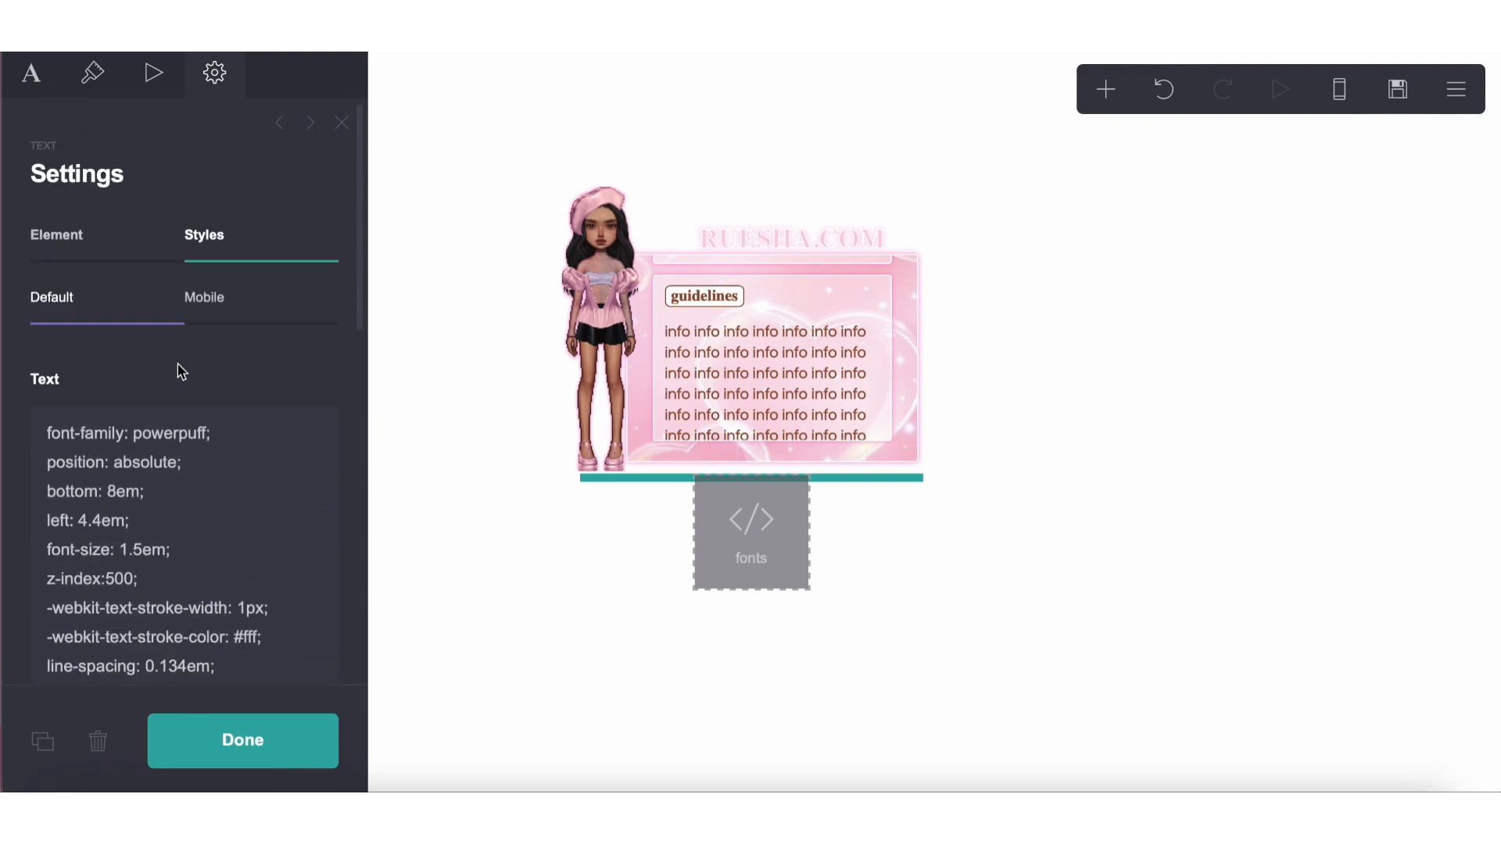
click(123, 489)
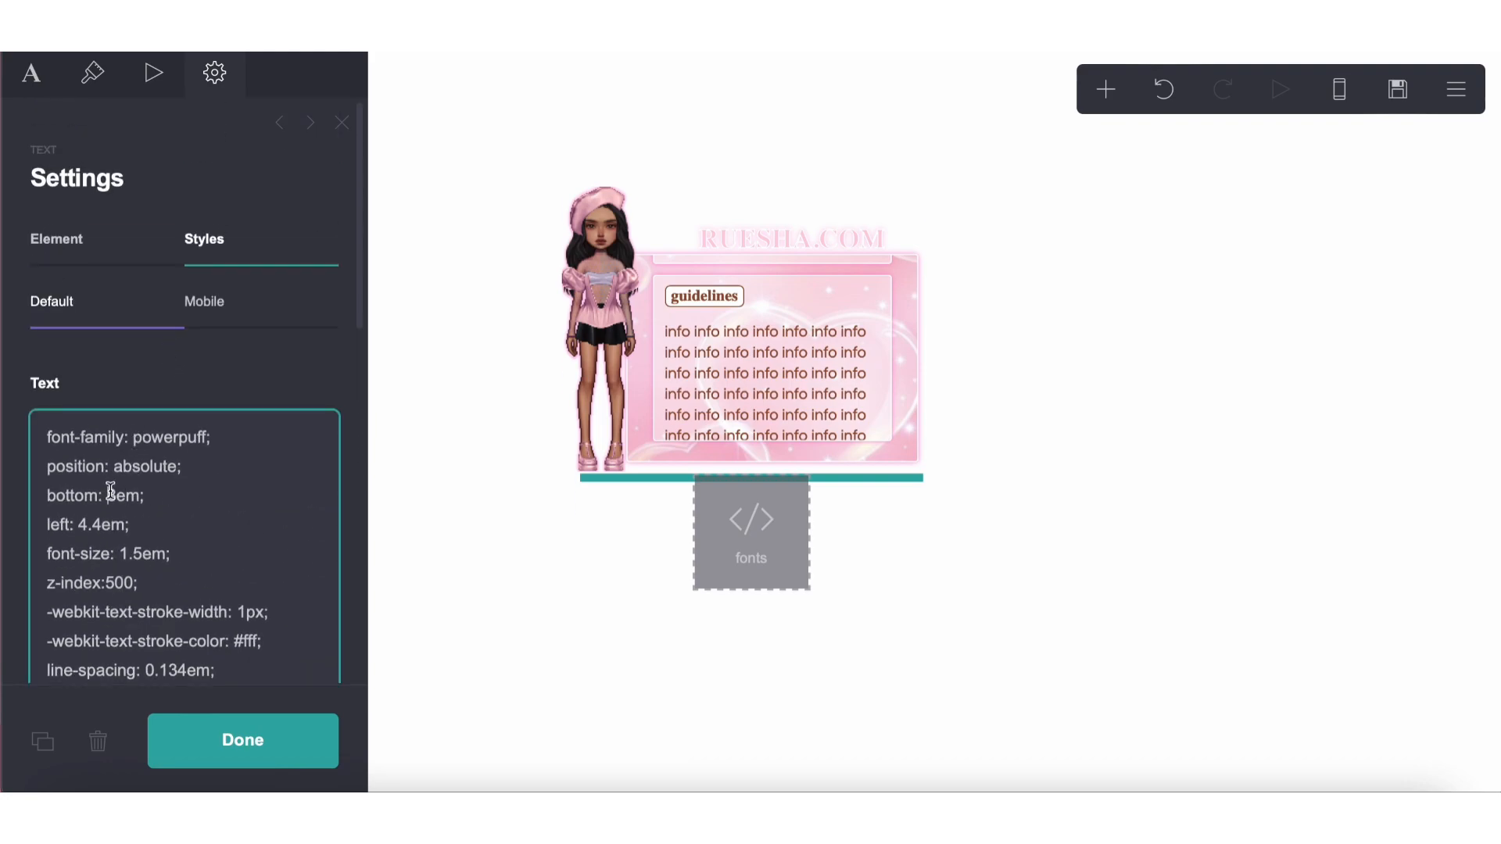
key(BackSpace)
text(9.5)
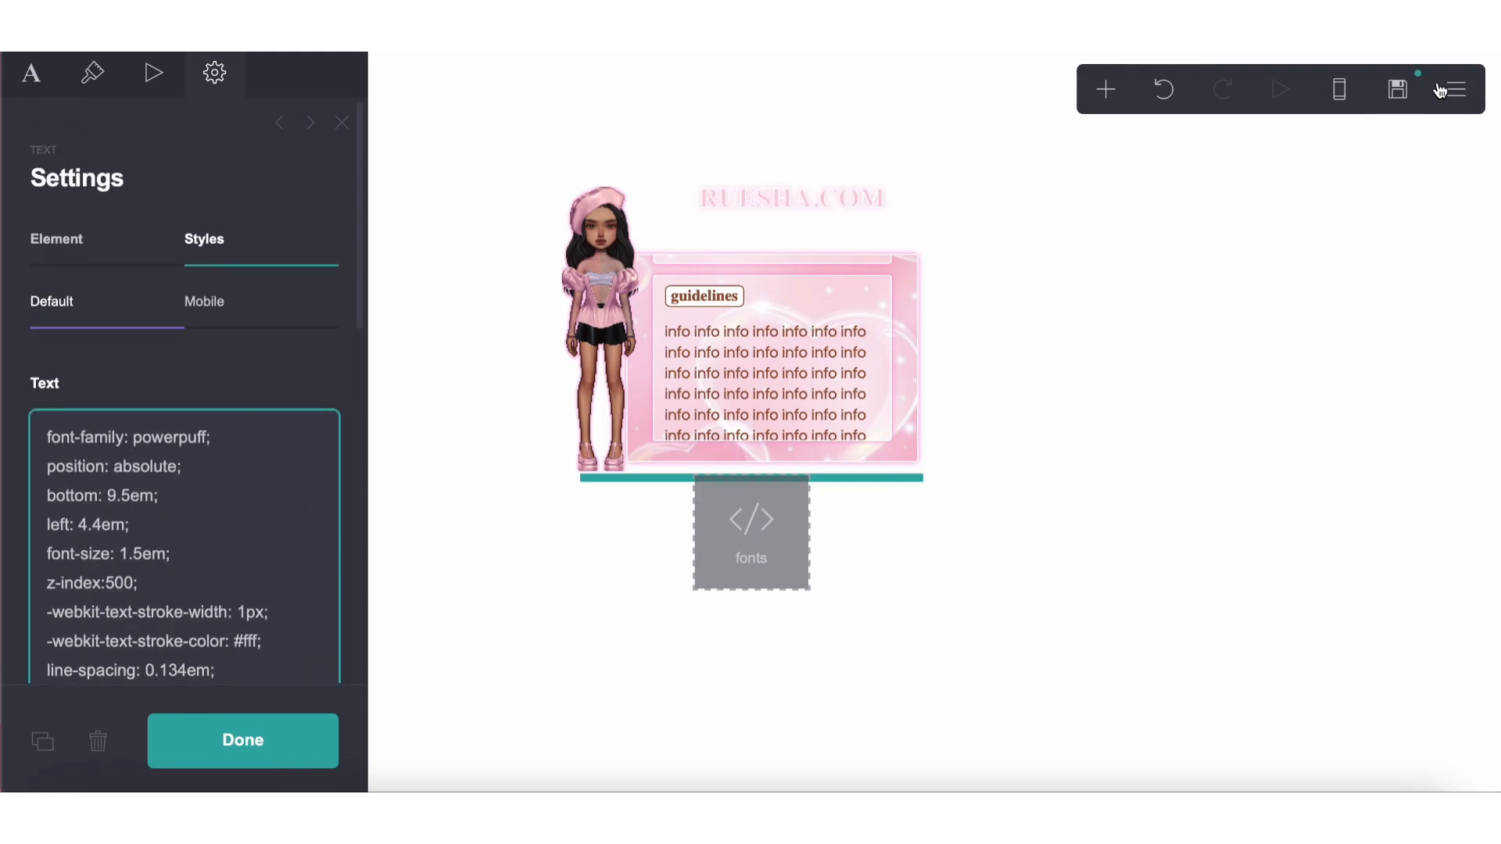
click(1398, 89)
click(219, 747)
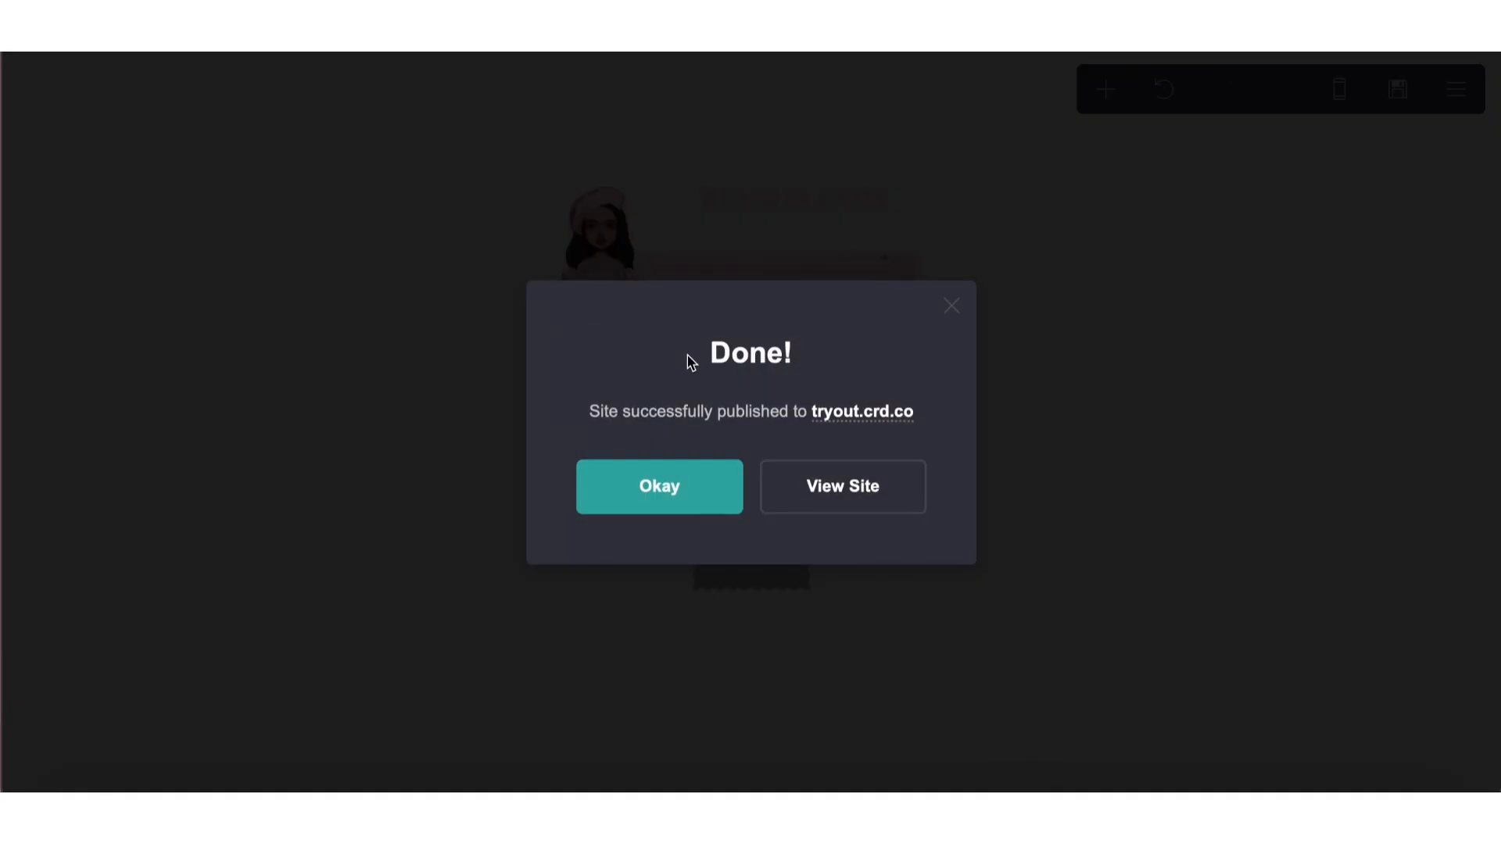
click(670, 484)
Set the bottom offset in the RUESHA.COM title's custom text style to 9em
click(781, 201)
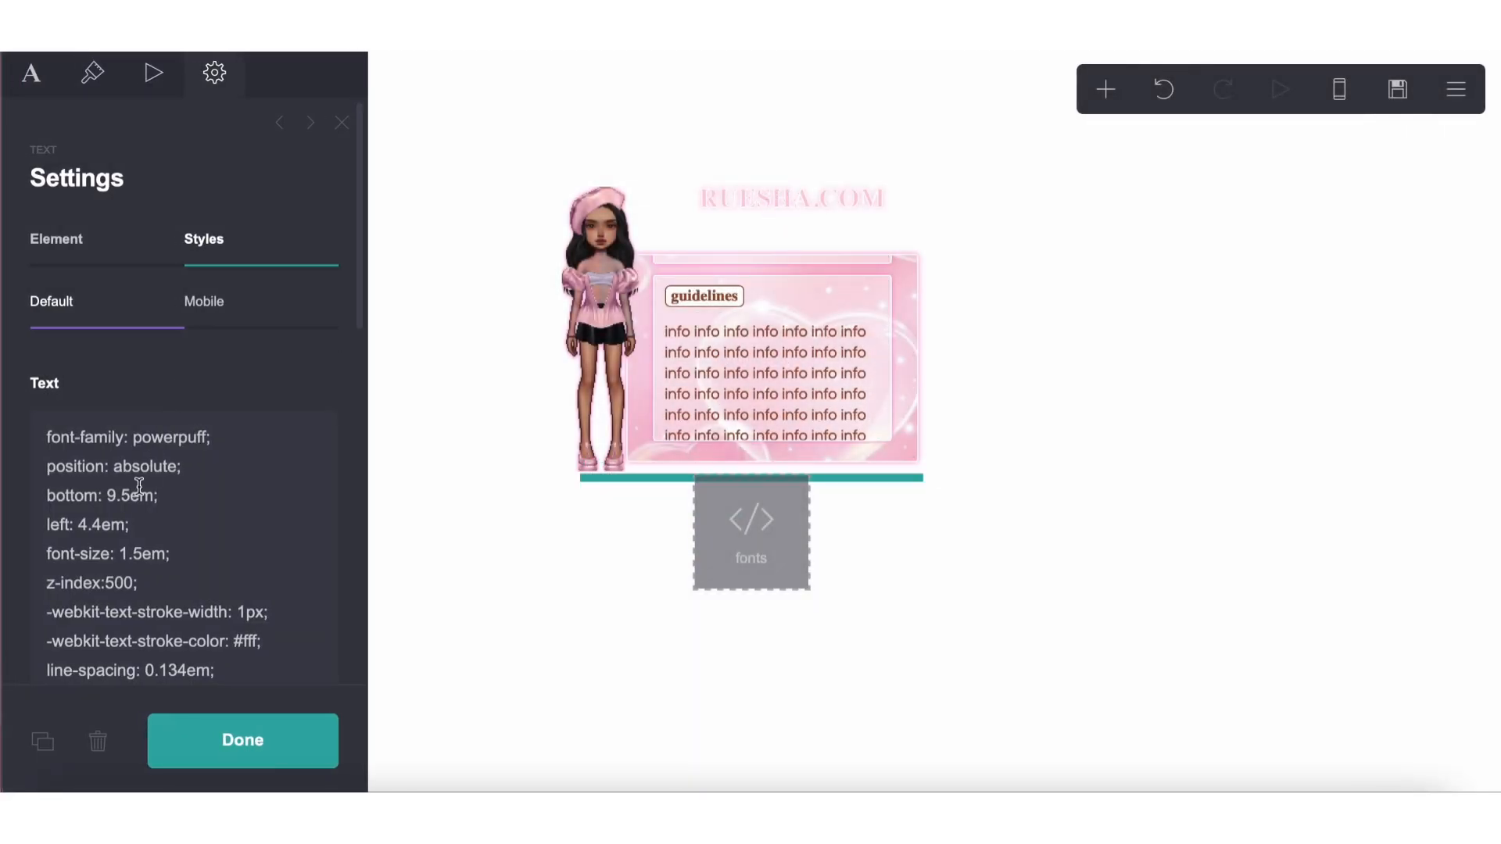
click(139, 486)
key(BackSpace)
key(BackSpace)
Publish the title position change to tryout.crd.co, dismissing any error and publishing again
click(1381, 104)
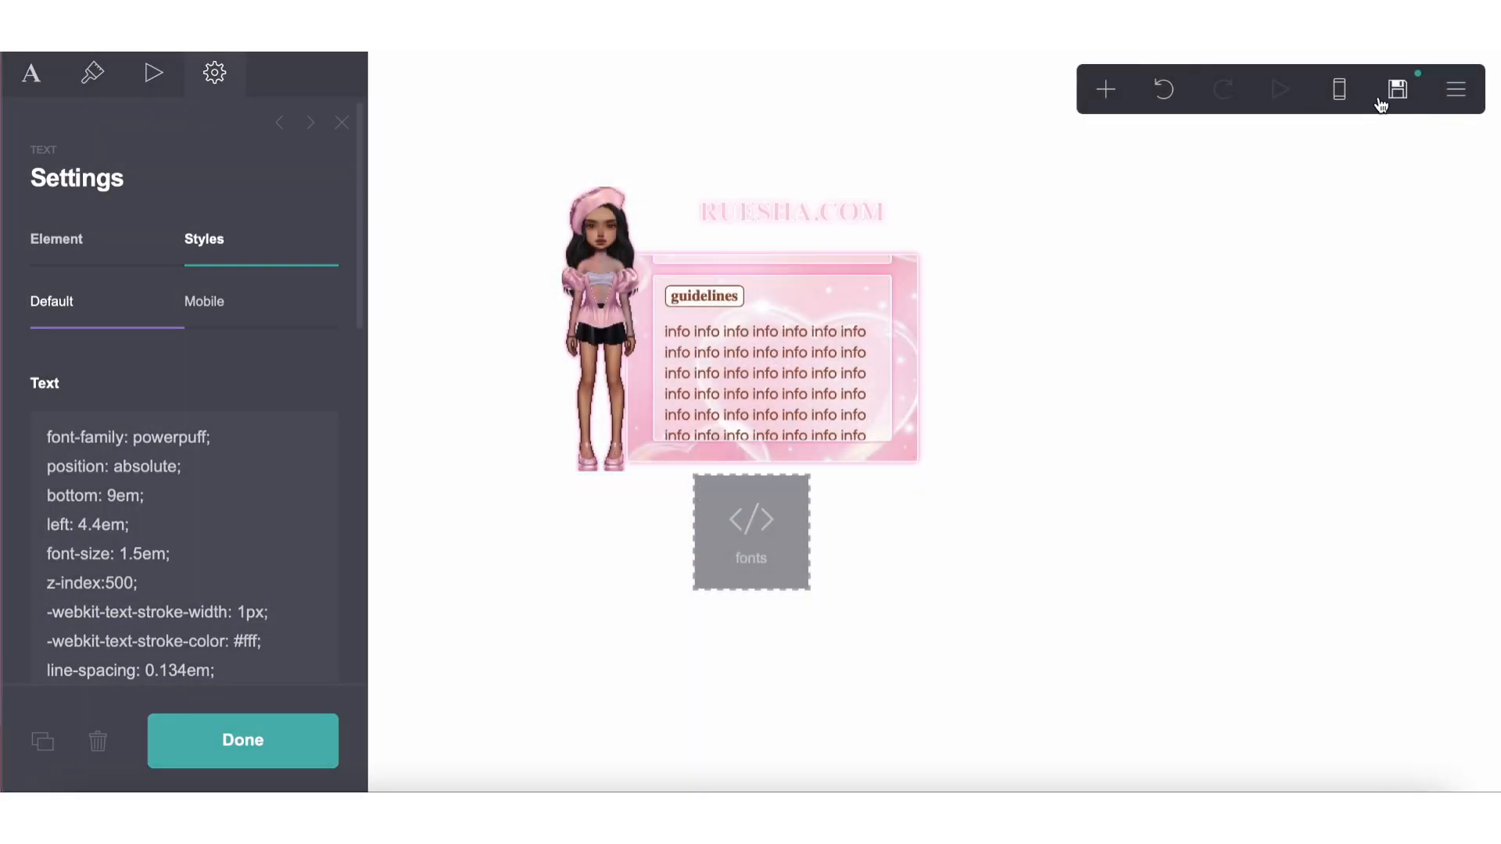
click(222, 737)
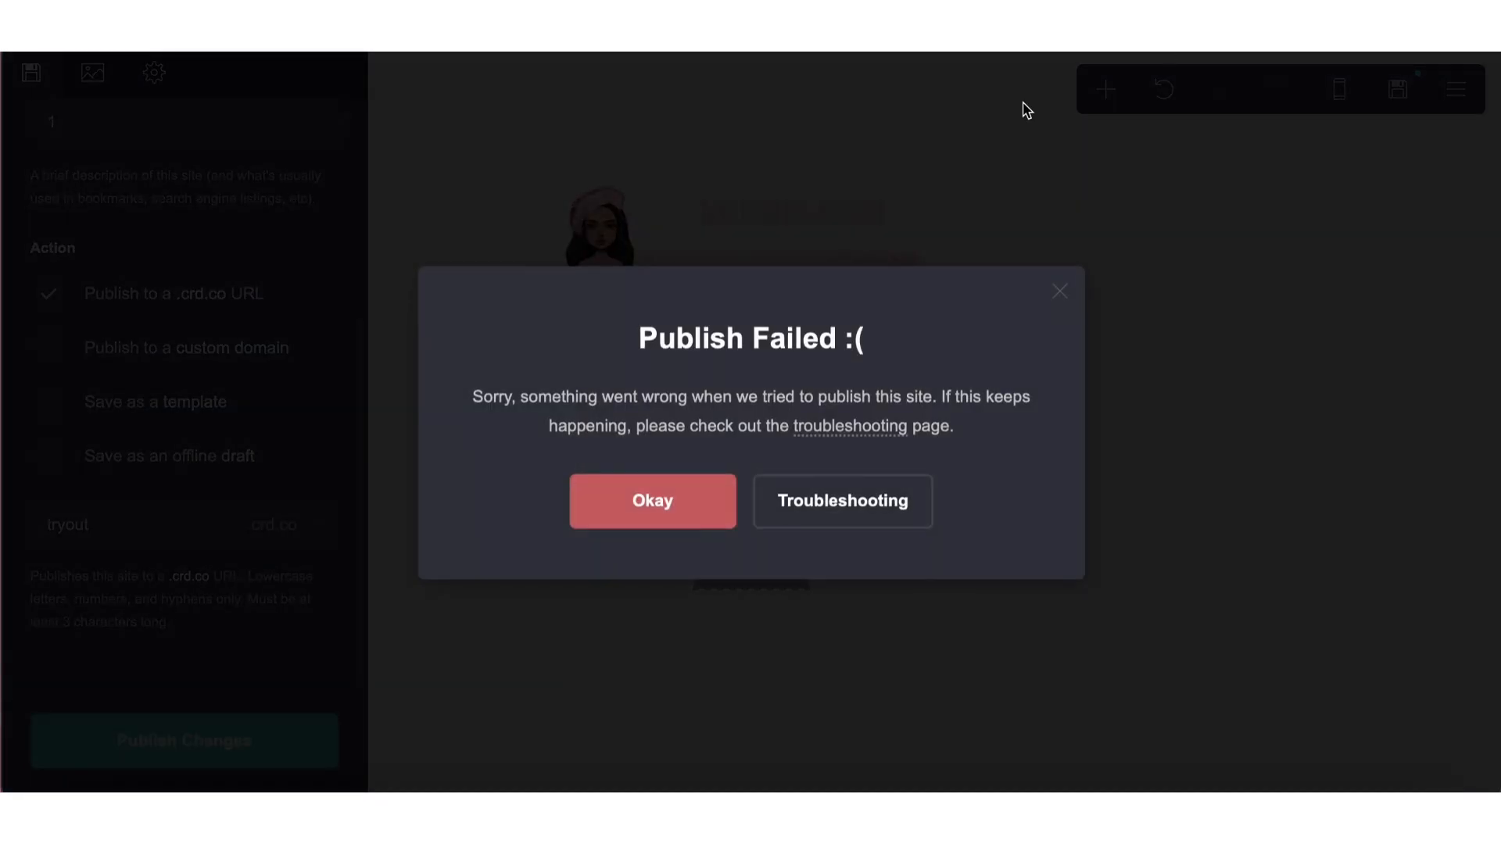
click(681, 504)
click(224, 742)
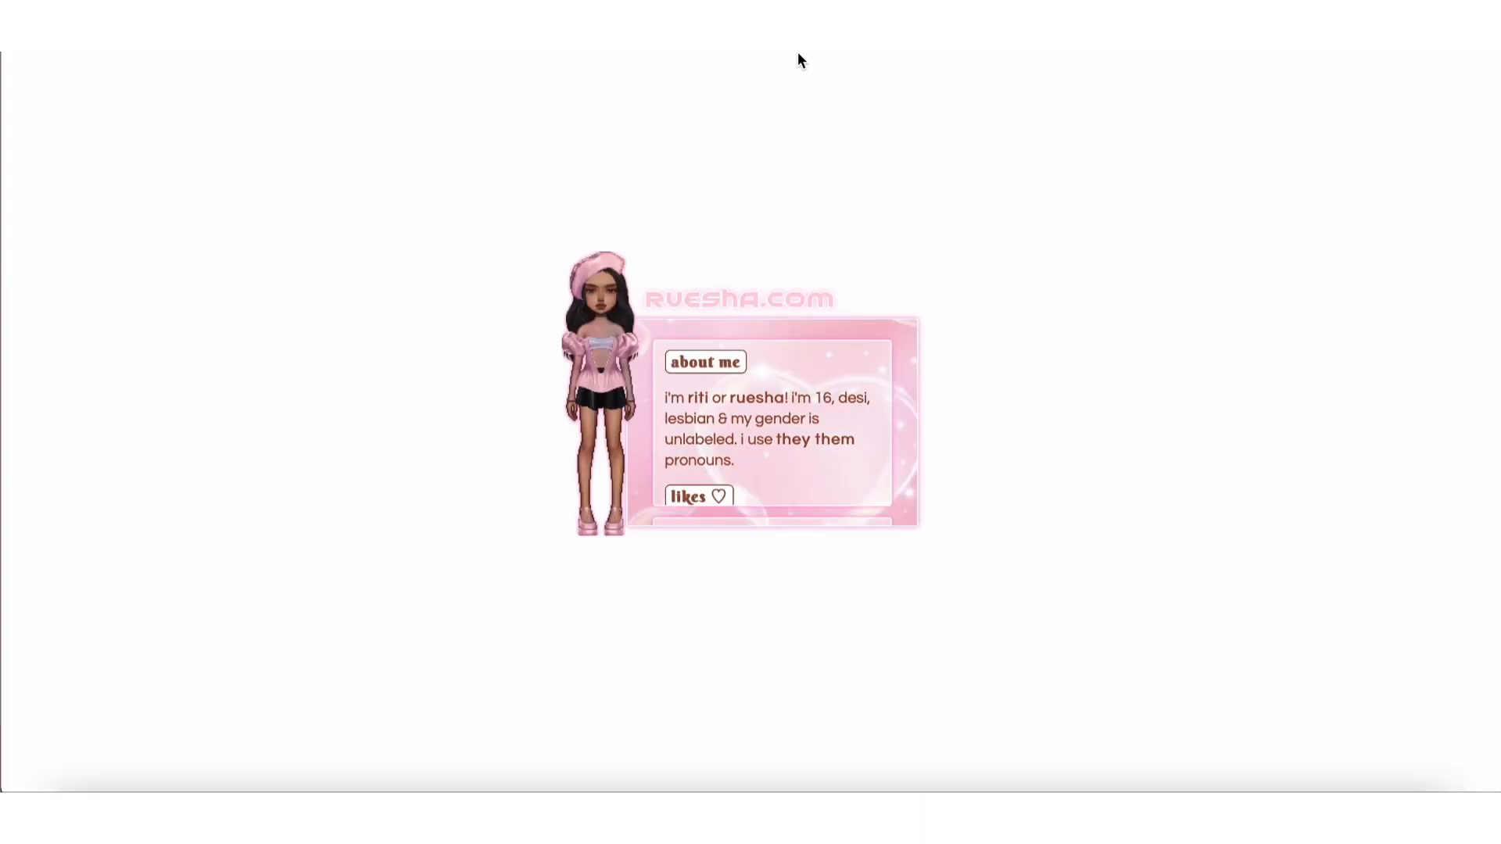
Examine the live page's title position and scroll through the About Me and guidelines sections to check their layout
scroll(821, 480, down, 1)
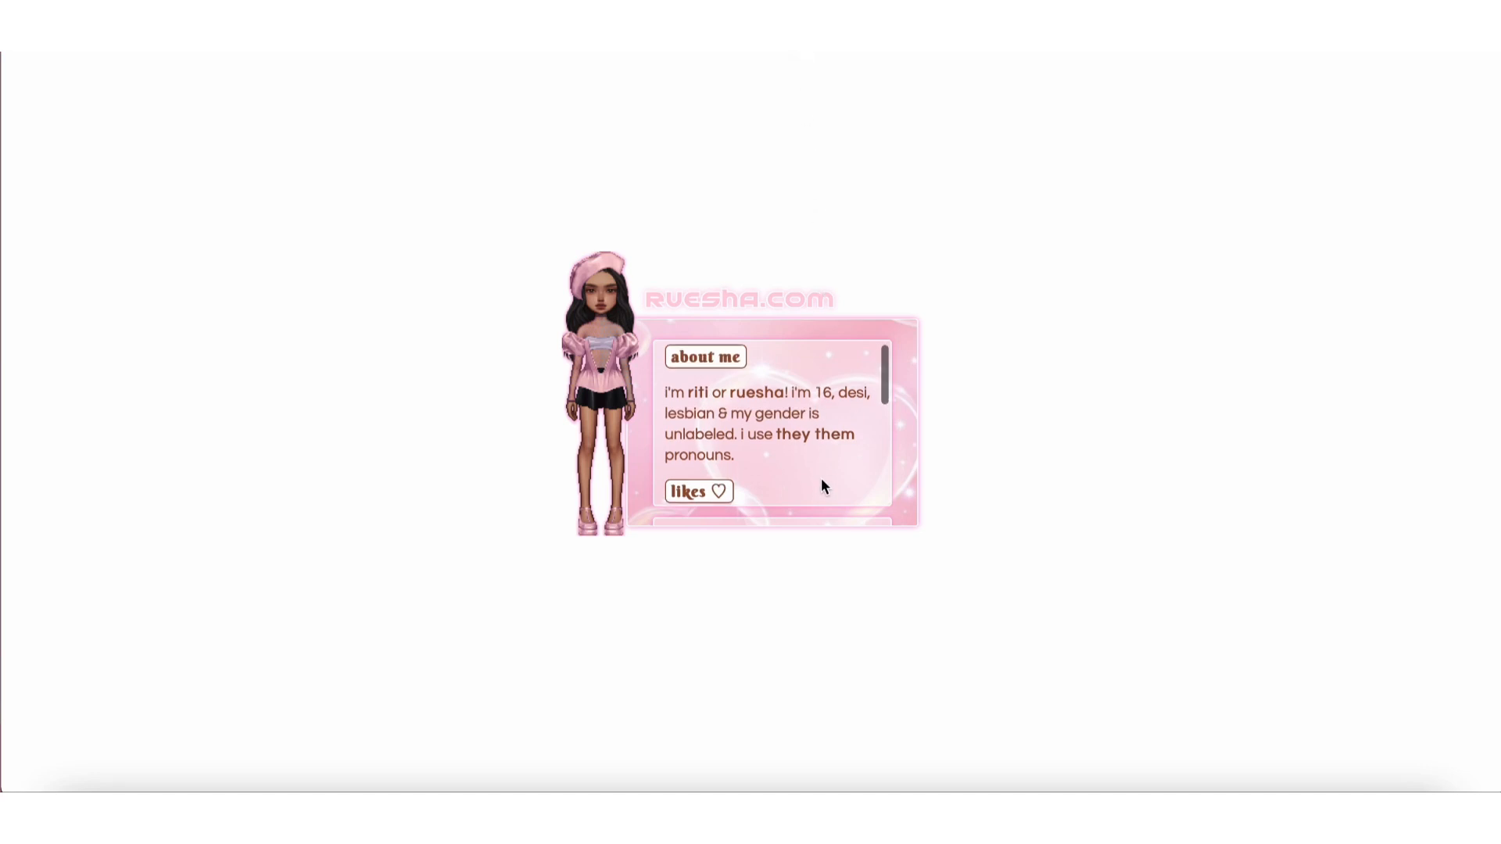
scroll(816, 395, down, 5)
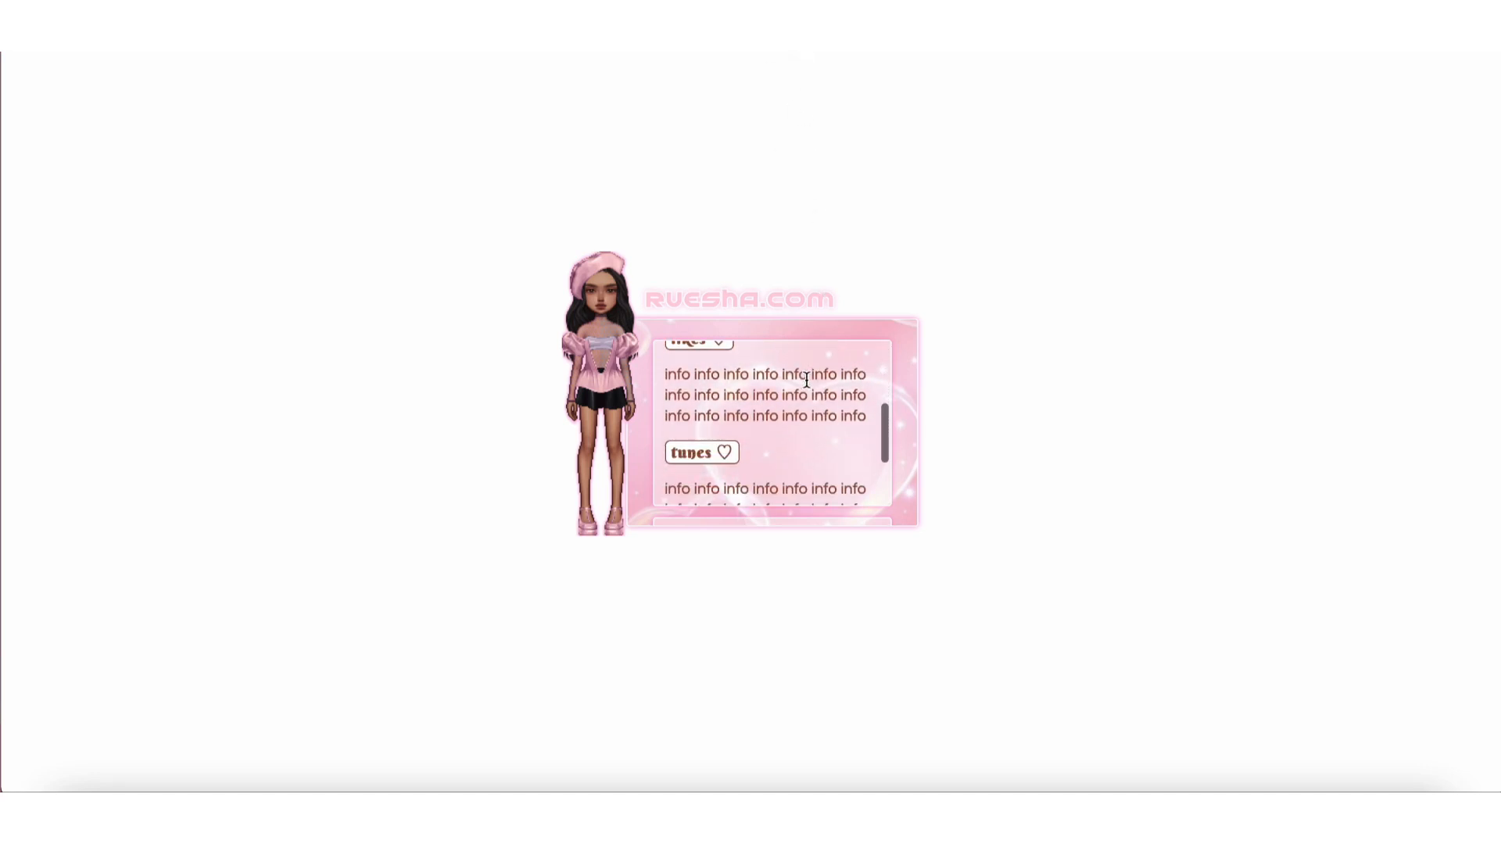
scroll(815, 397, up, 5)
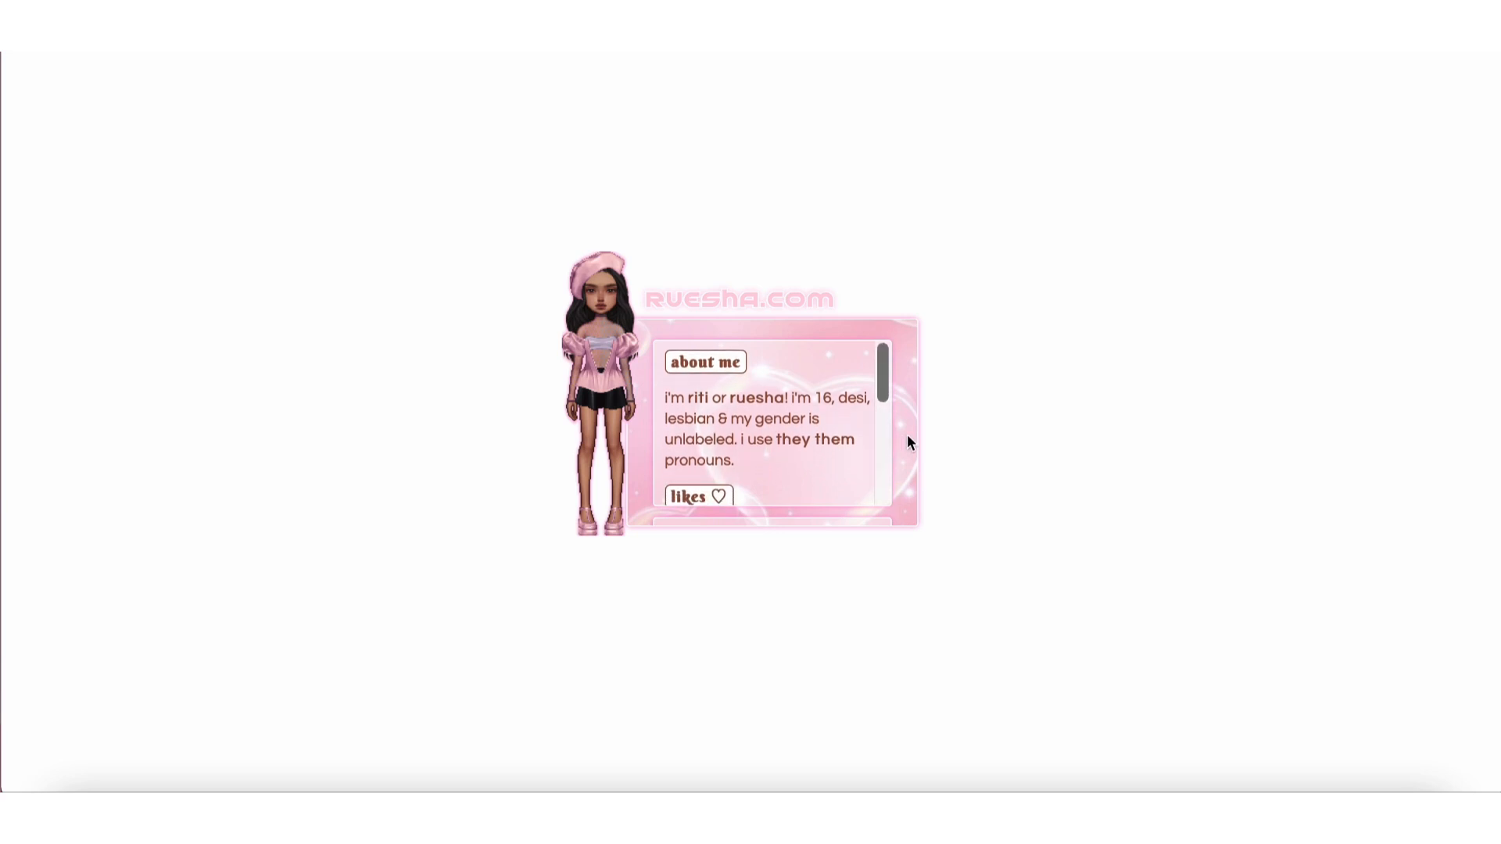
scroll(907, 434, down, 3)
scroll(830, 480, down, 3)
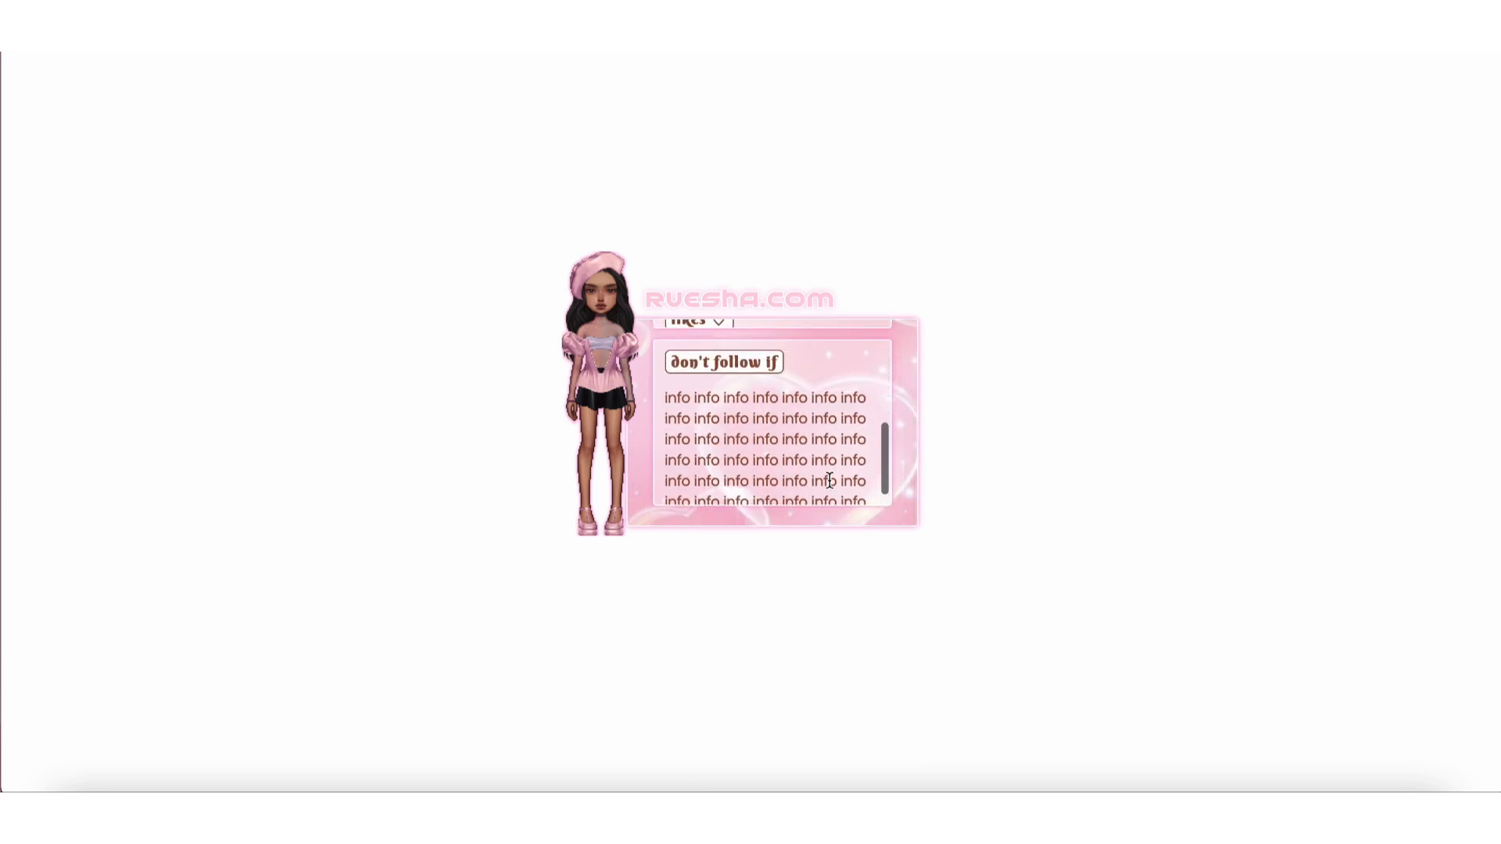
scroll(852, 449, up, 3)
scroll(903, 410, up, 1)
scroll(903, 410, up, 2)
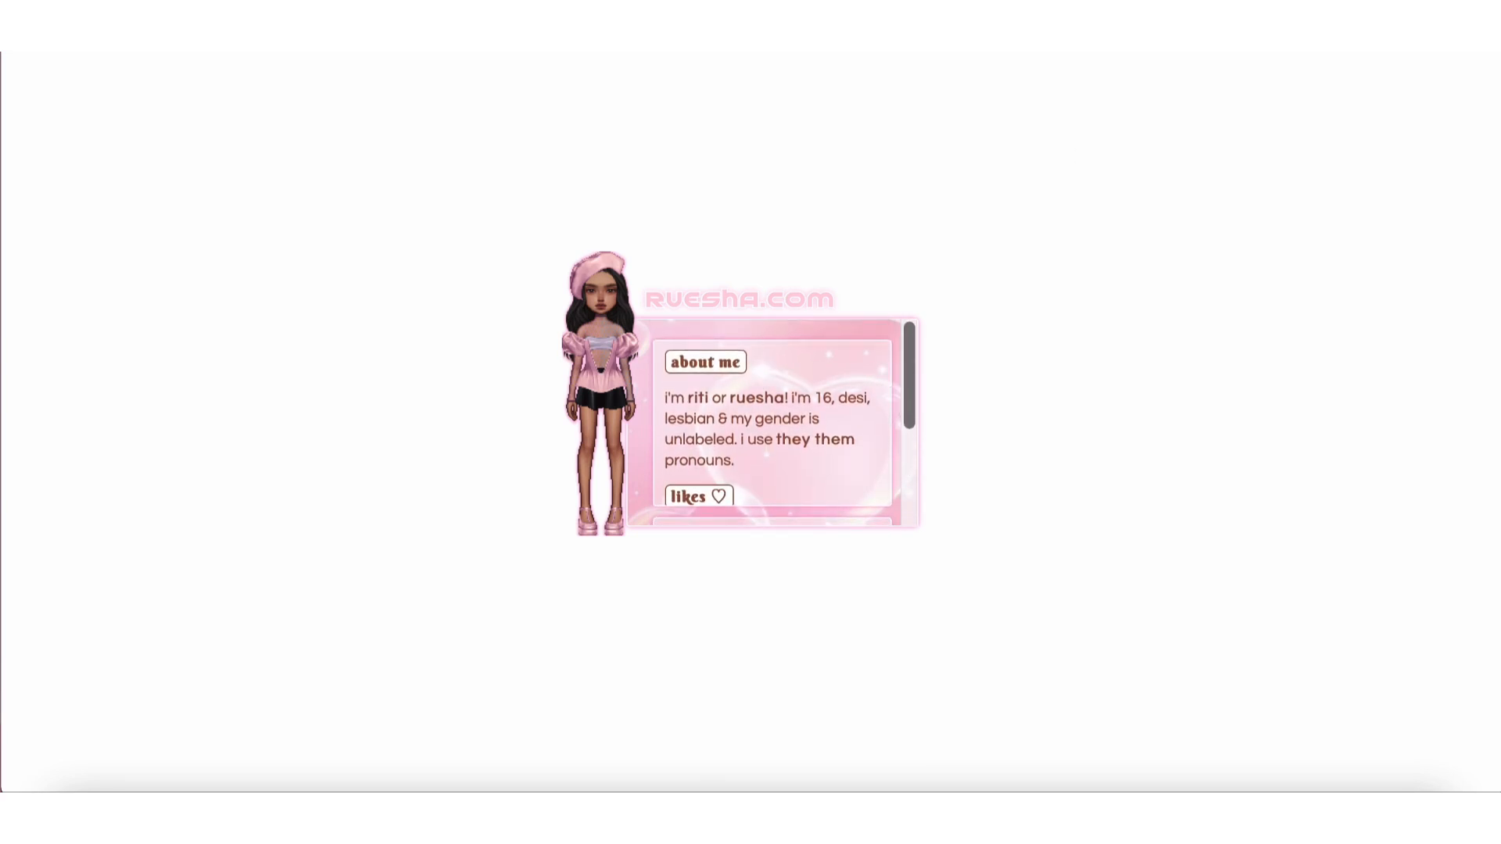